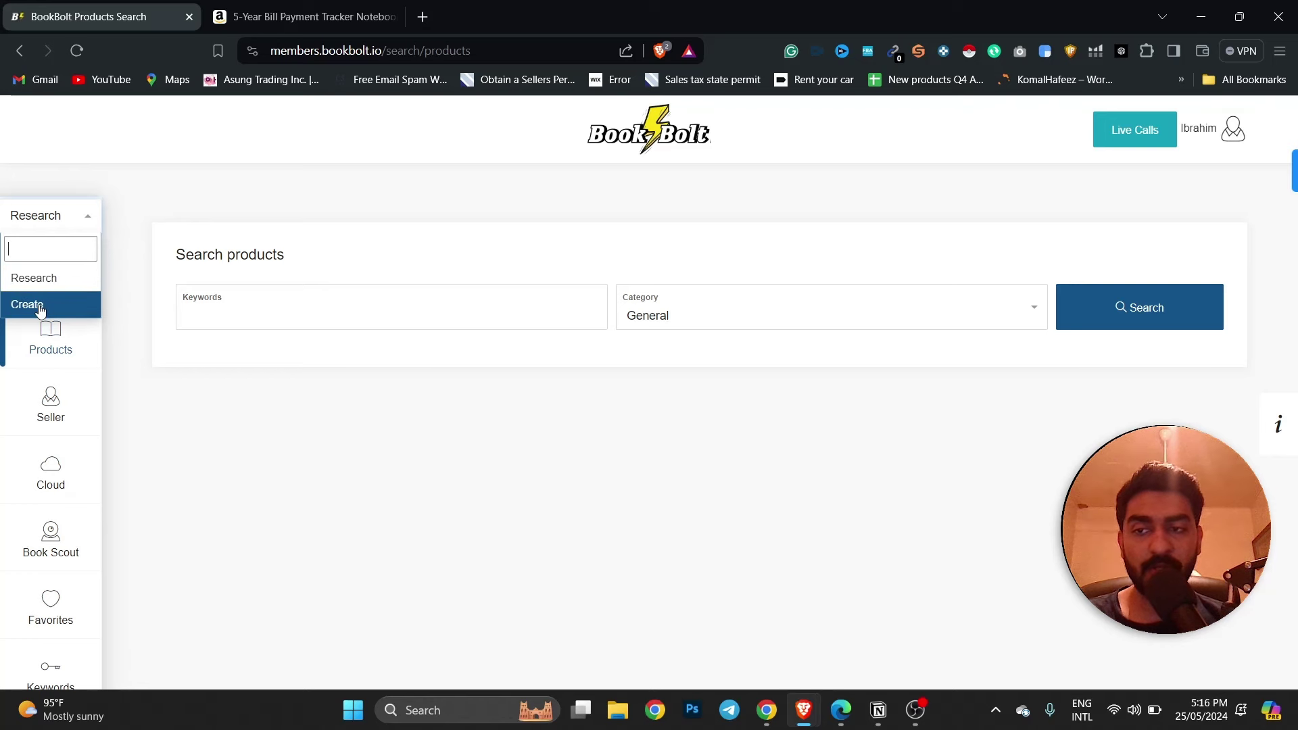
Open BookBolt Studio from the Create tools and log in with the saved login details.
{"action": "left_click", "coordinate": [41, 307]}
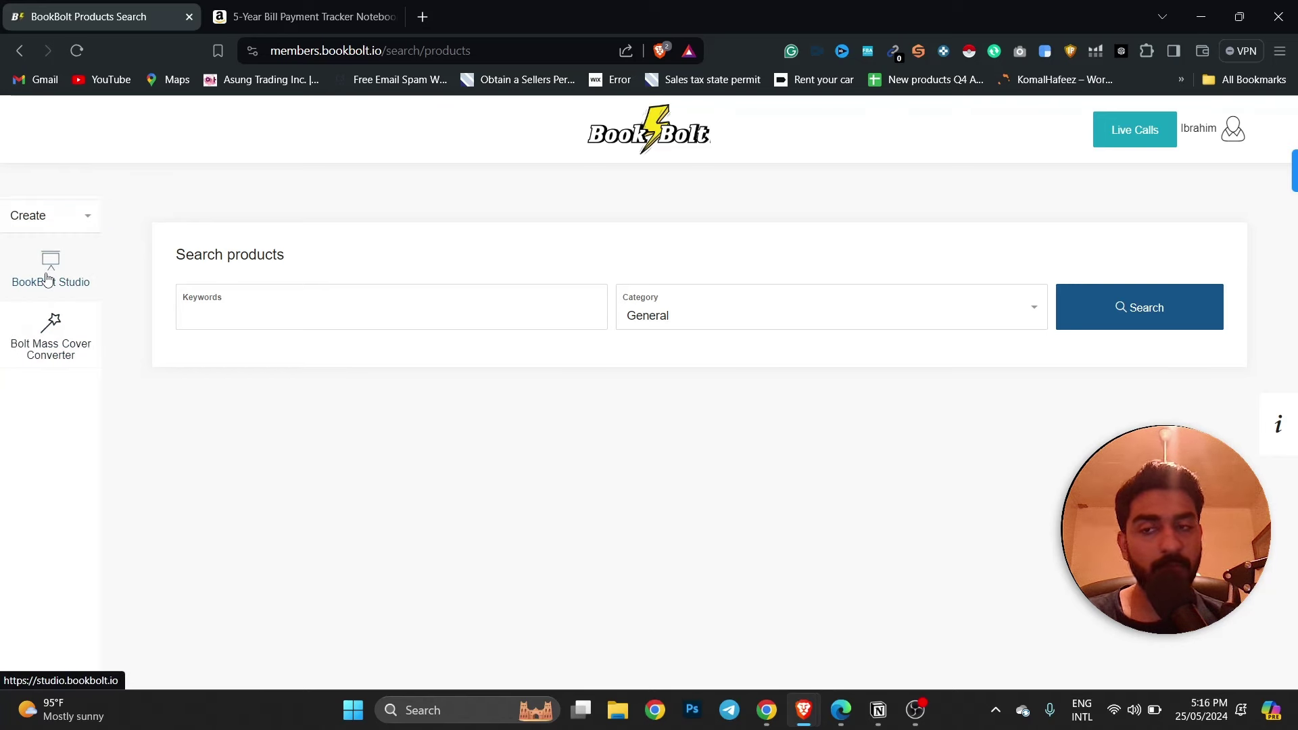
{"action": "left_click", "coordinate": [47, 277]}
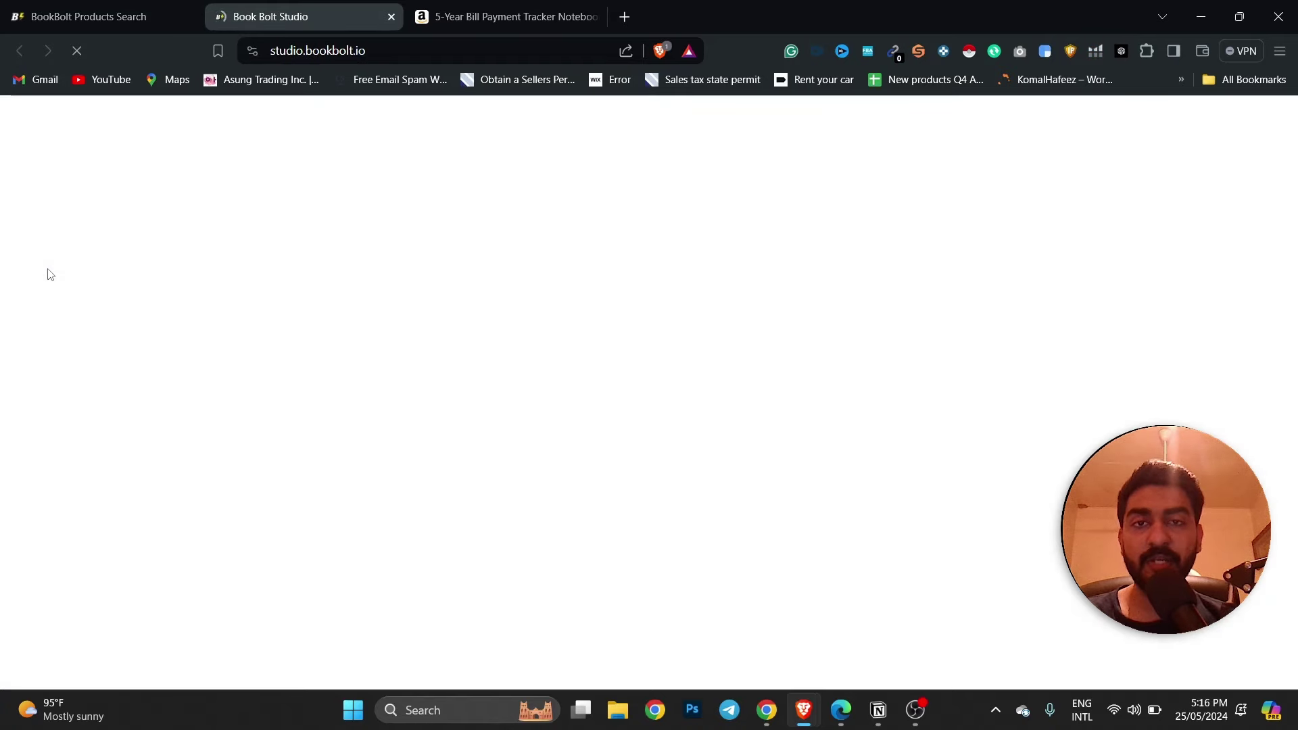
{"action": "left_click", "coordinate": [408, 315]}
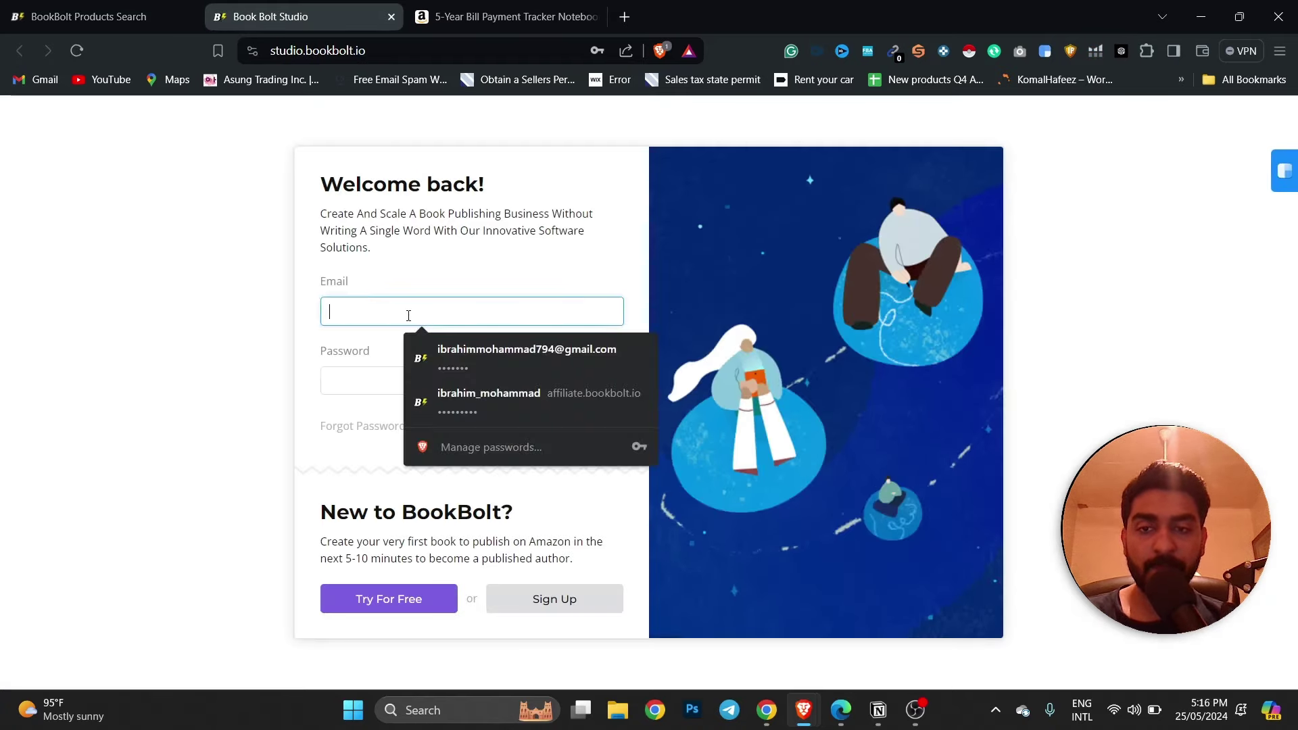
{"action": "left_click", "coordinate": [486, 356]}
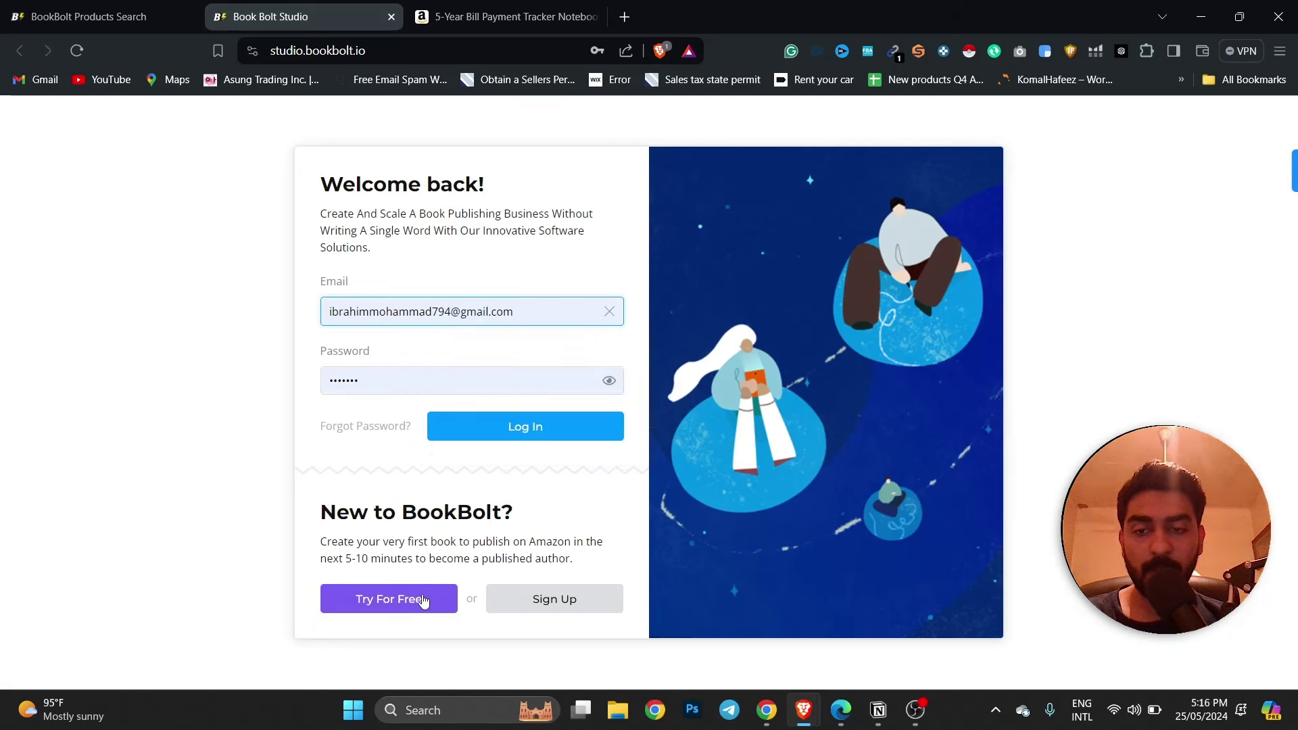
{"action": "left_click", "coordinate": [516, 430]}
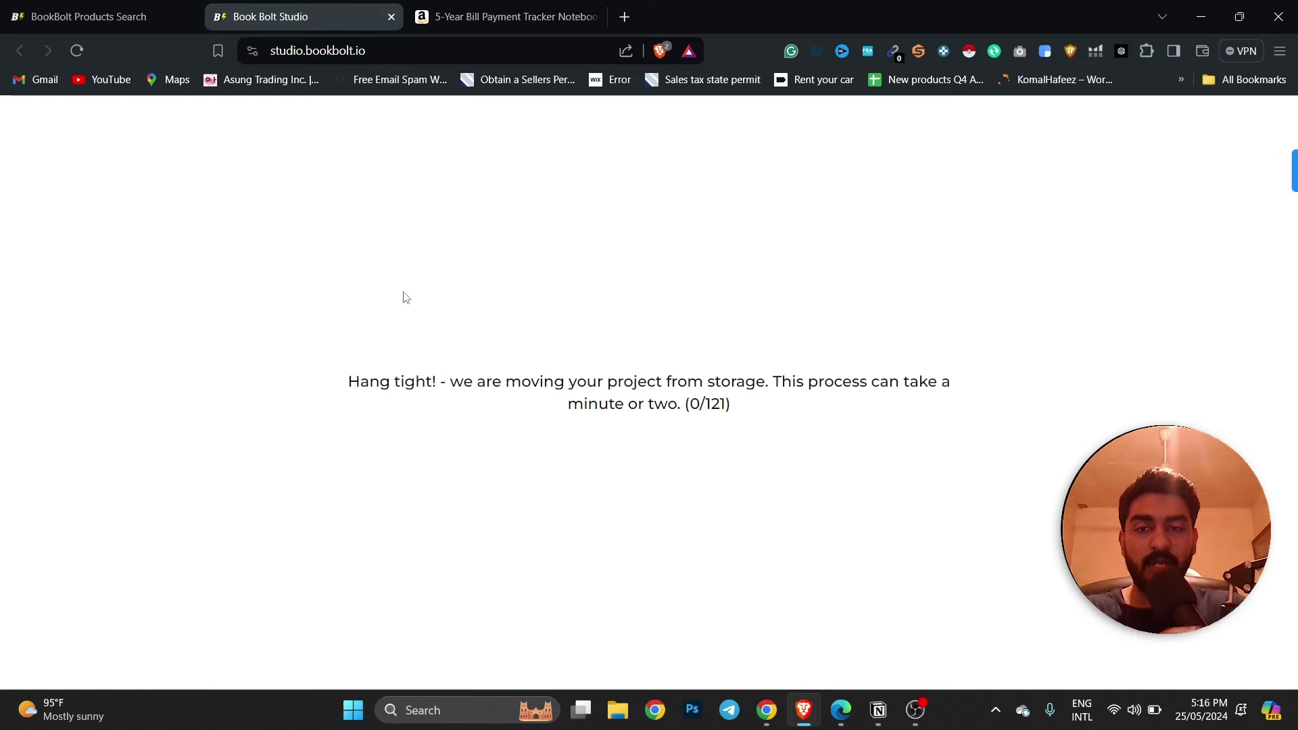
Reload the stalled page so the My first Low competetion book project finishes loading.
{"action": "left_click", "coordinate": [76, 53]}
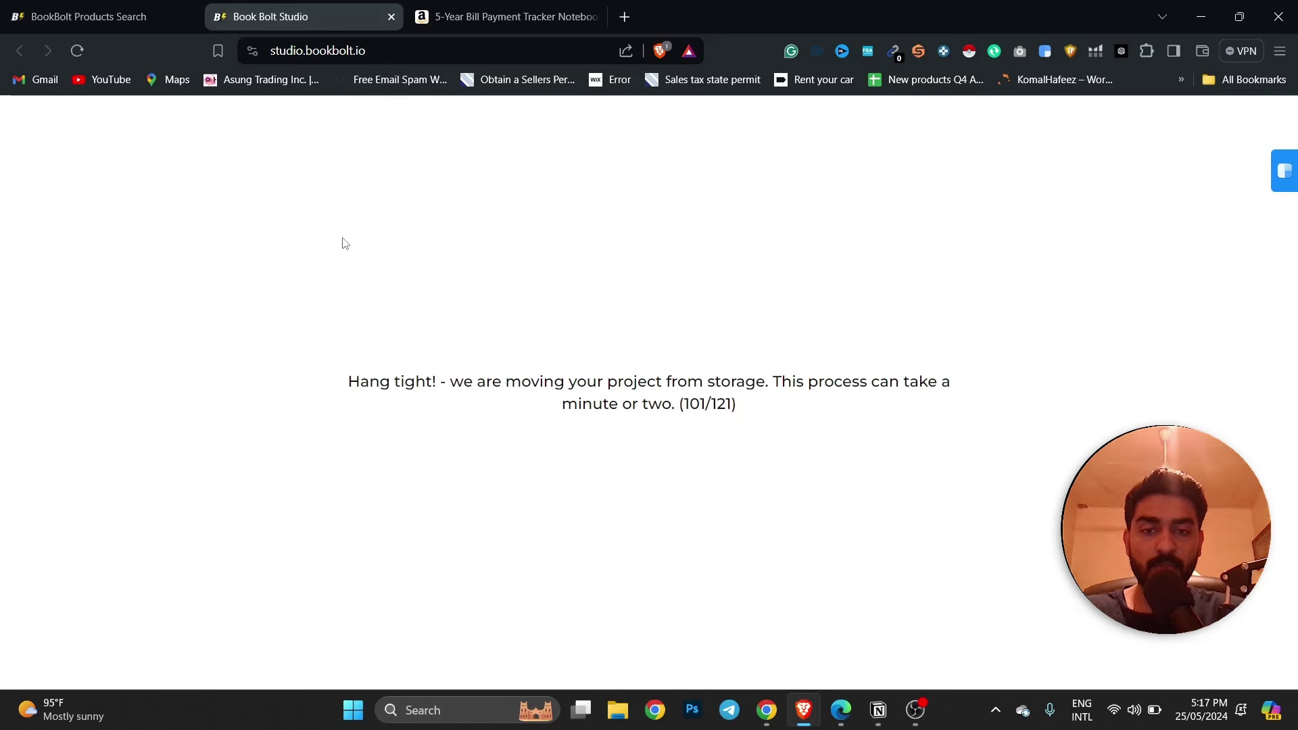
{"action": "left_click_drag", "start_coordinate": [736, 383], "coordinate": [890, 401]}
{"action": "left_click", "coordinate": [652, 399]}
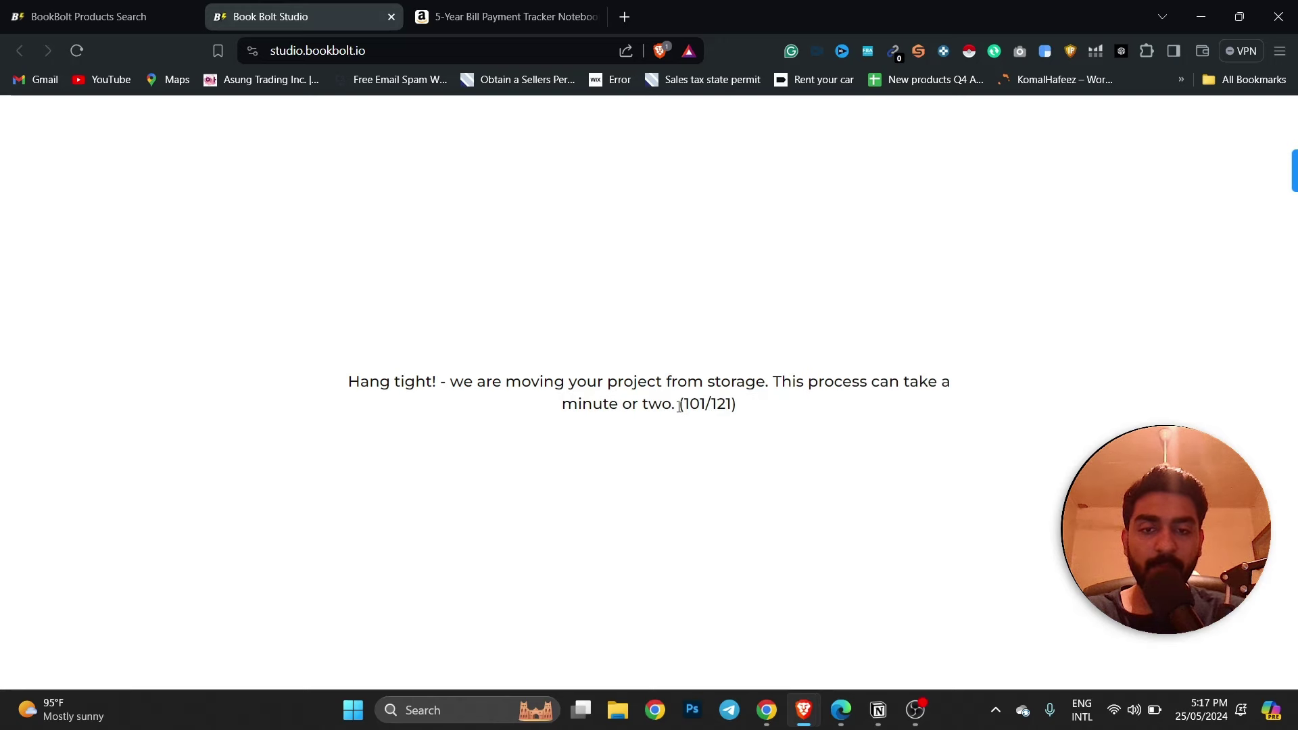
{"action": "left_click_drag", "start_coordinate": [679, 407], "coordinate": [344, 380]}
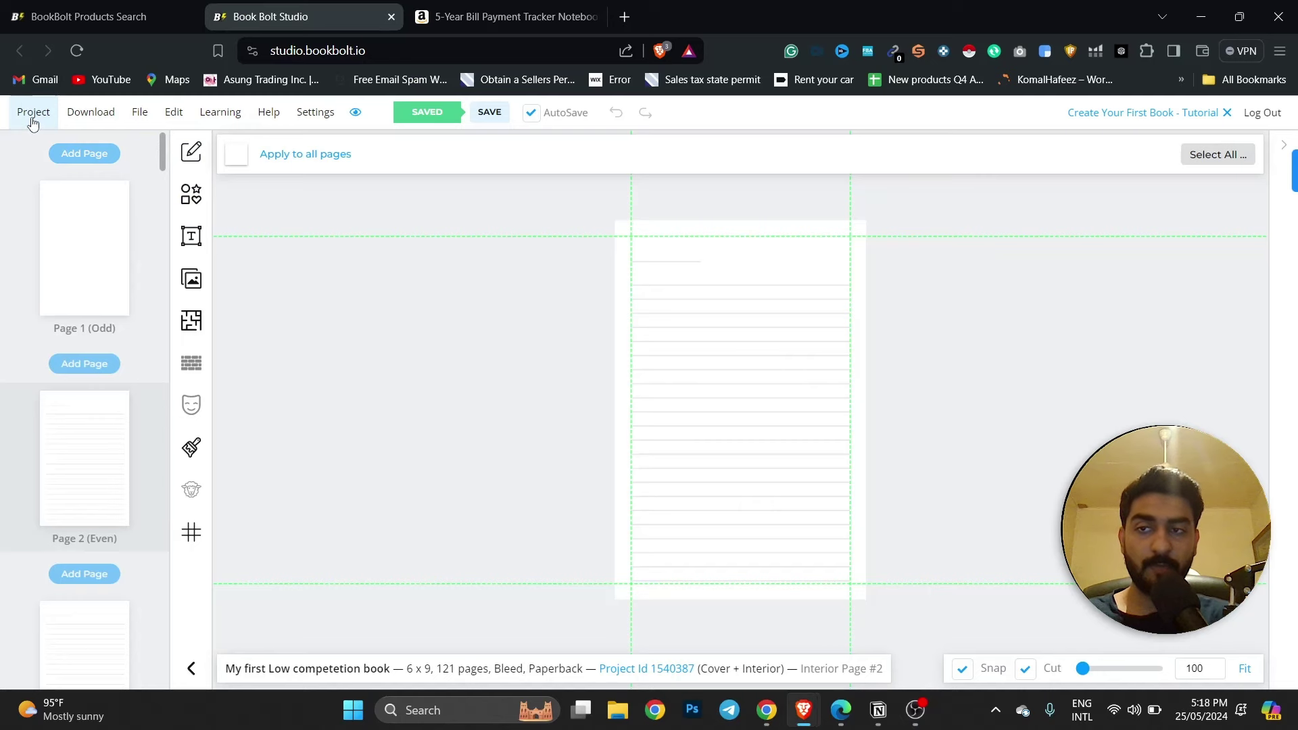
Start a new paperback cover-and-interior project named '5 year bill tracker'.
{"action": "left_click", "coordinate": [30, 115]}
{"action": "left_click", "coordinate": [48, 152]}
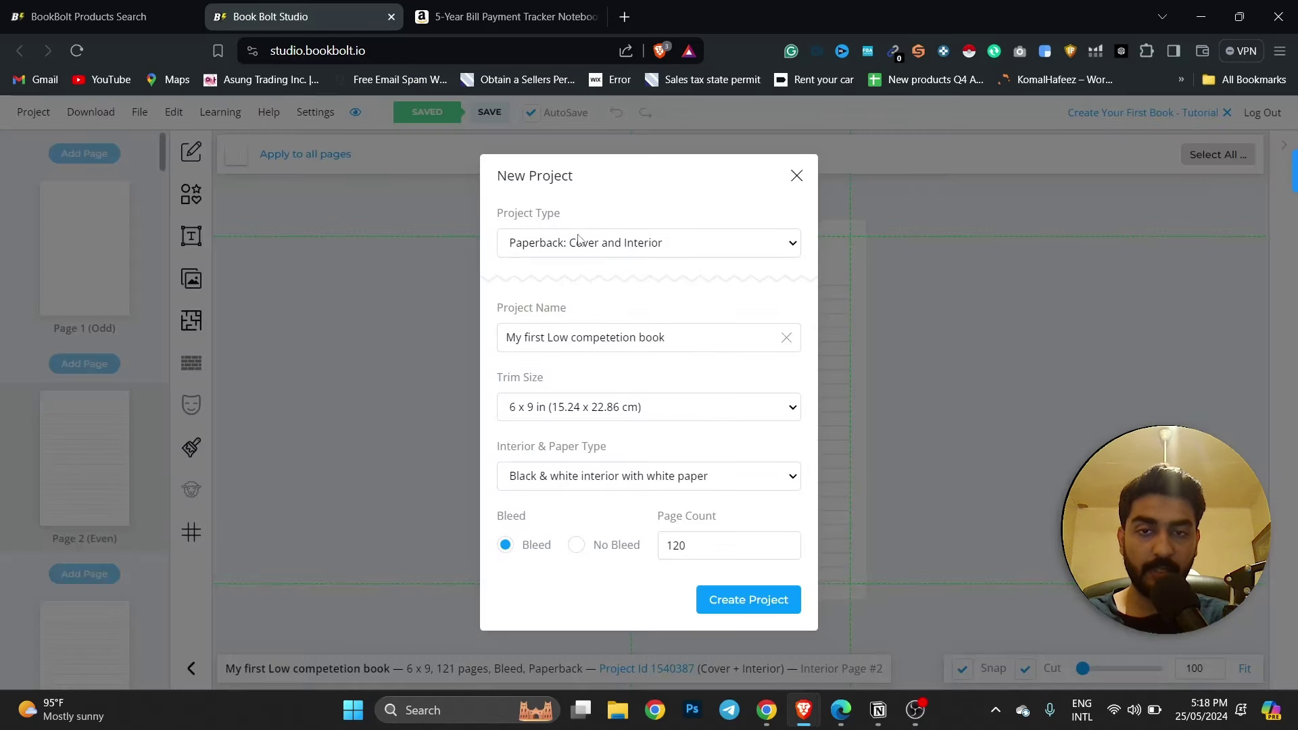
{"action": "left_click", "coordinate": [551, 248]}
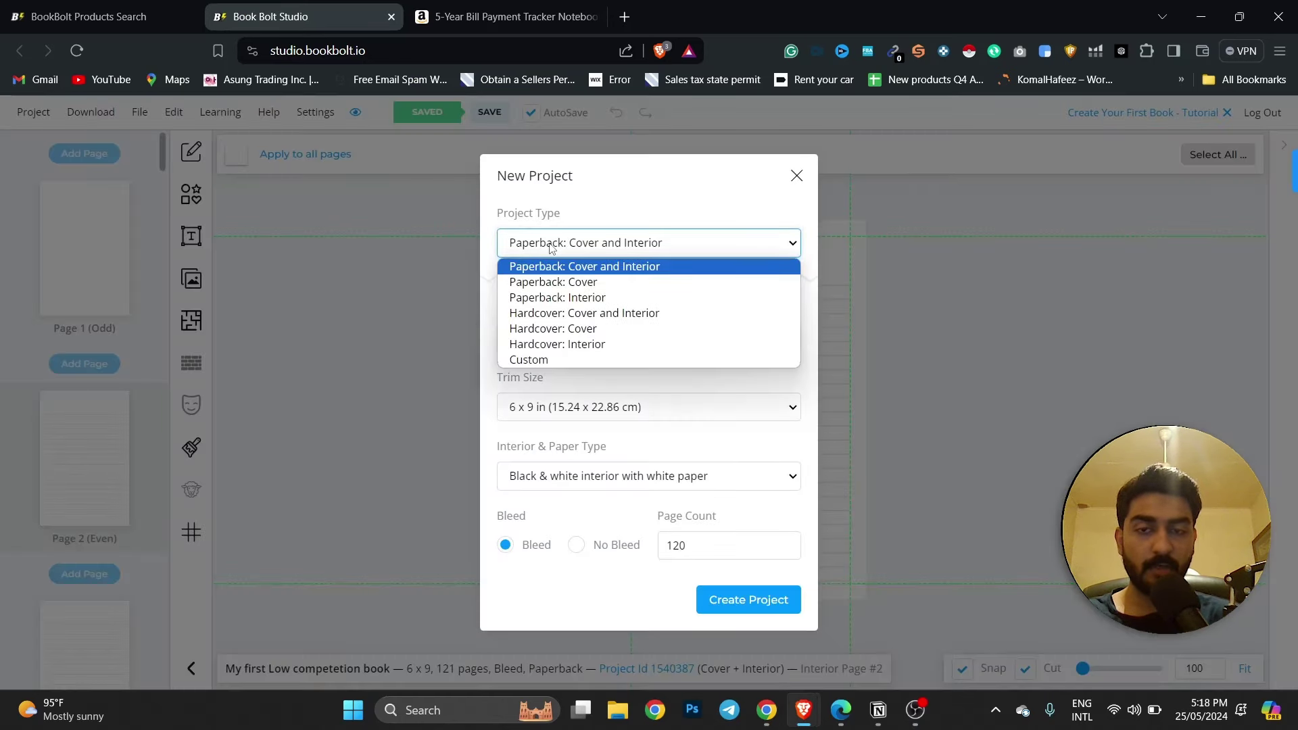
{"action": "left_click", "coordinate": [551, 266]}
{"action": "left_click", "coordinate": [622, 339]}
{"action": "key", "text": "ctrl+a"}
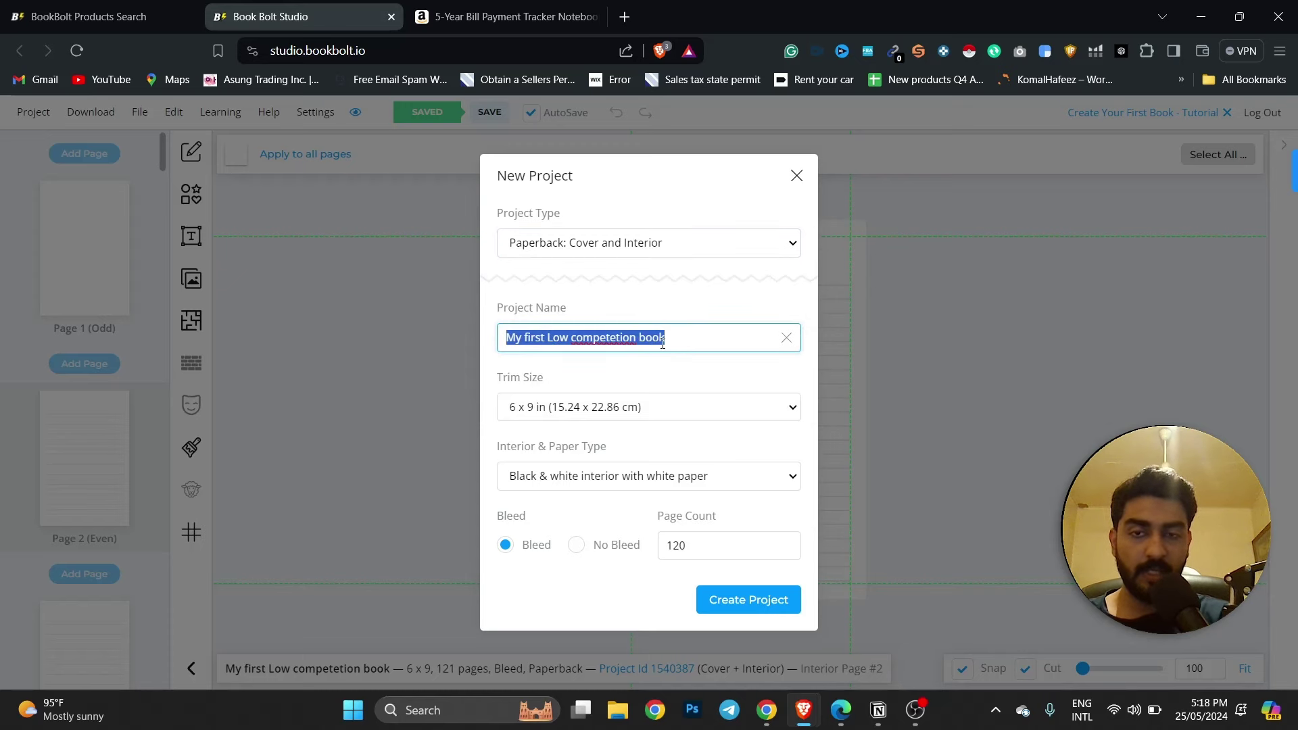
{"action": "left_click", "coordinate": [507, 16]}
{"action": "left_click", "coordinate": [297, 16]}
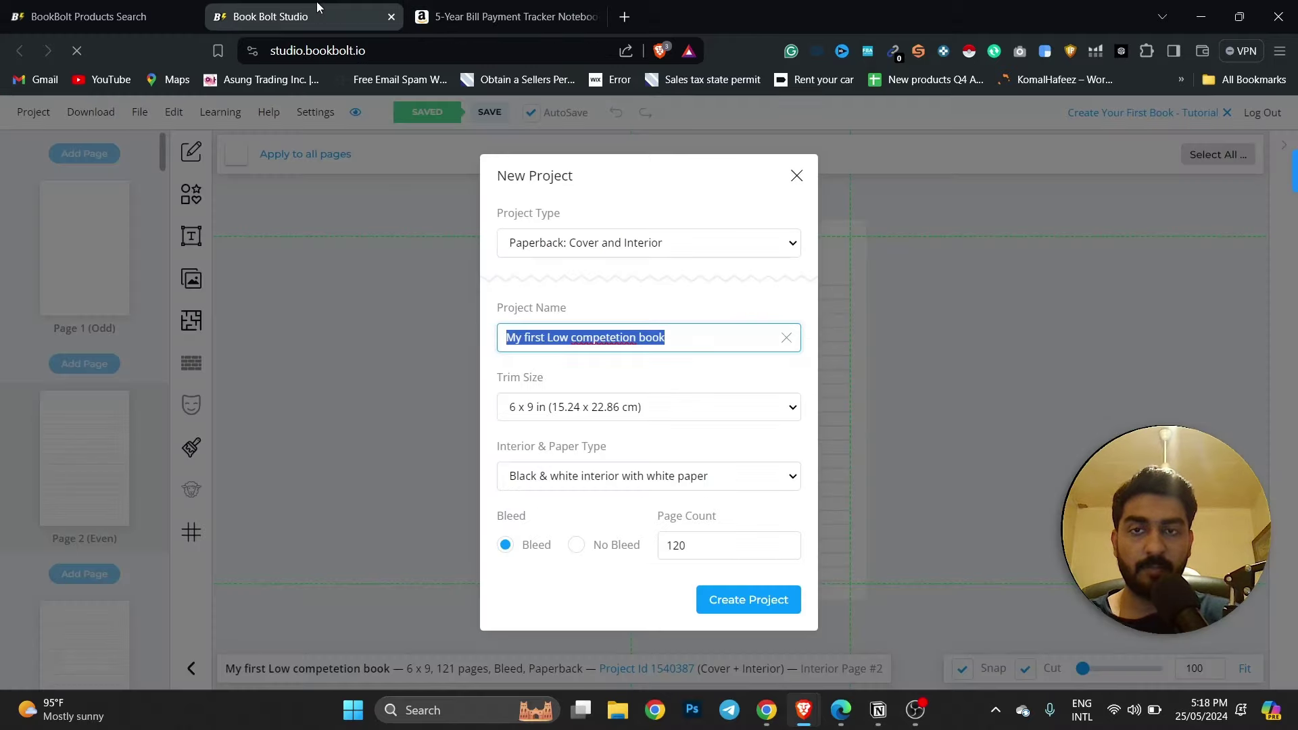
{"action": "type", "text": "5 year bill tracker"}
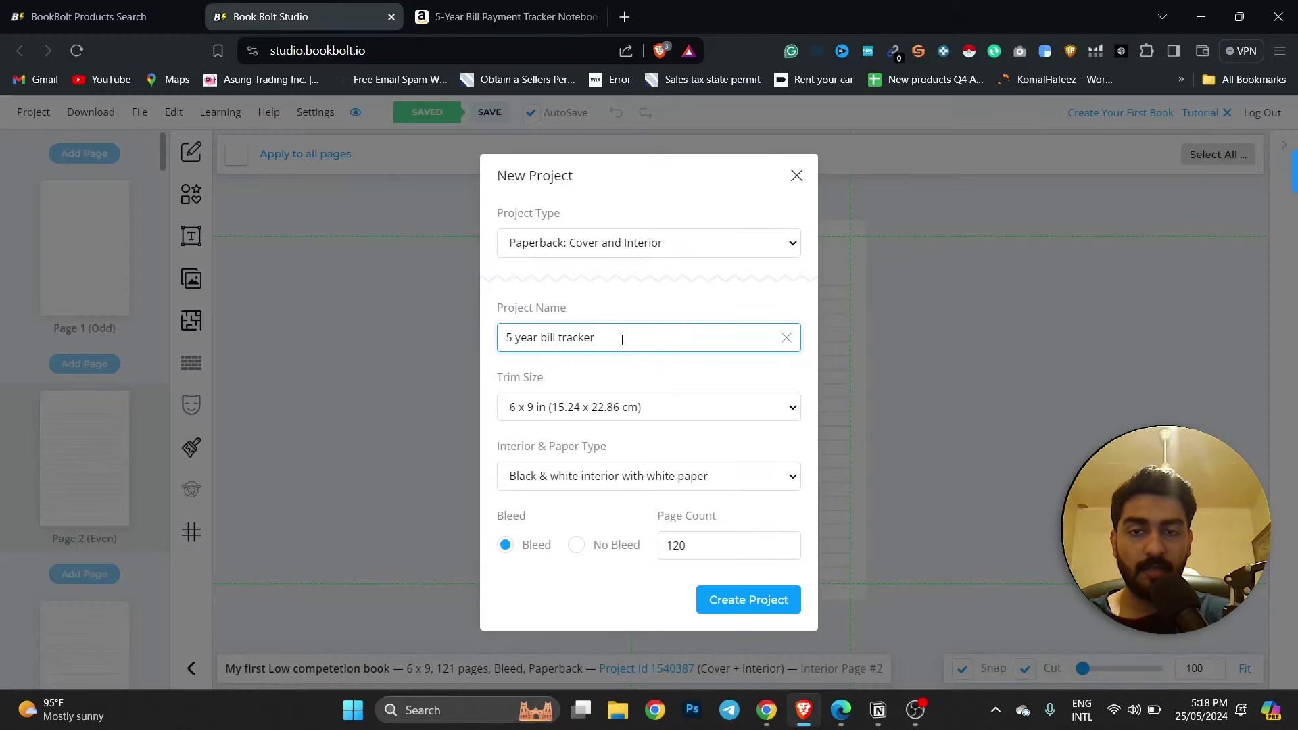
{"action": "left_click", "coordinate": [627, 305]}
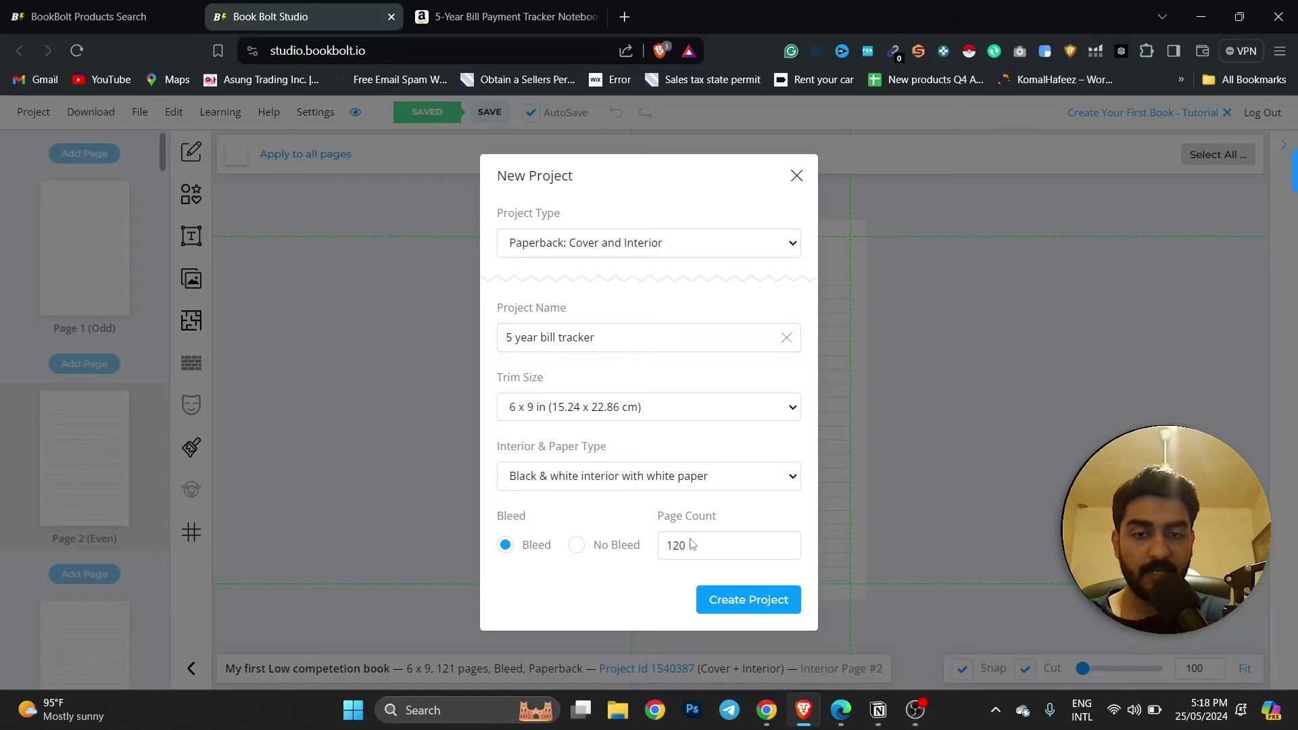
Check the competitor's page count, keep 120 pages, and create the project.
{"action": "left_click", "coordinate": [507, 16]}
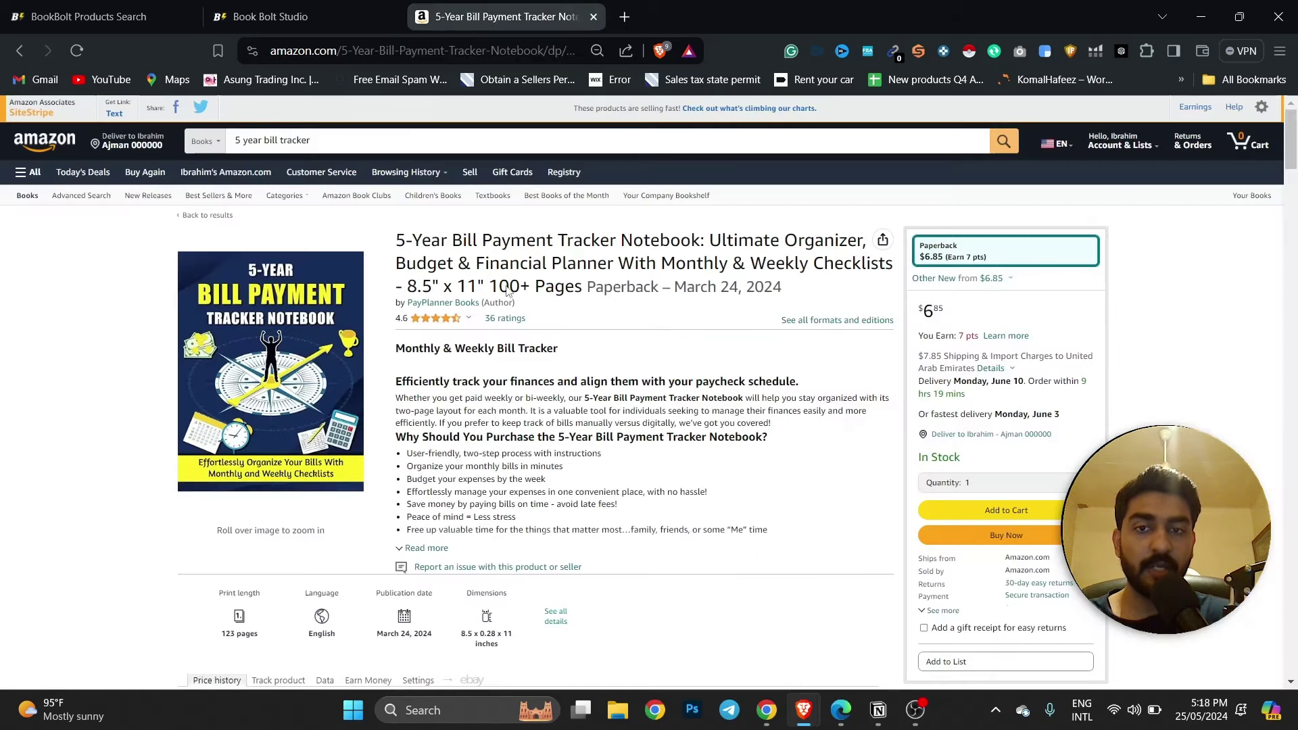
{"action": "left_click_drag", "start_coordinate": [493, 285], "coordinate": [586, 285]}
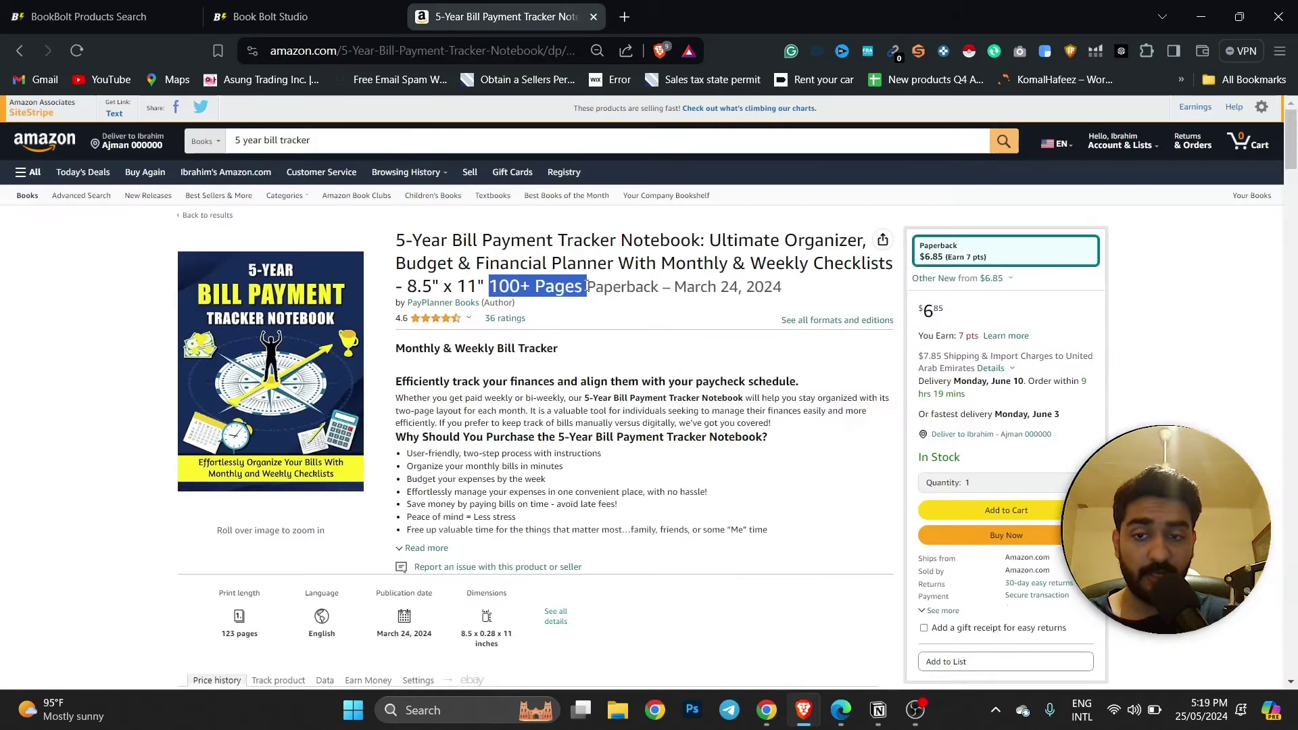
{"action": "left_click", "coordinate": [290, 5]}
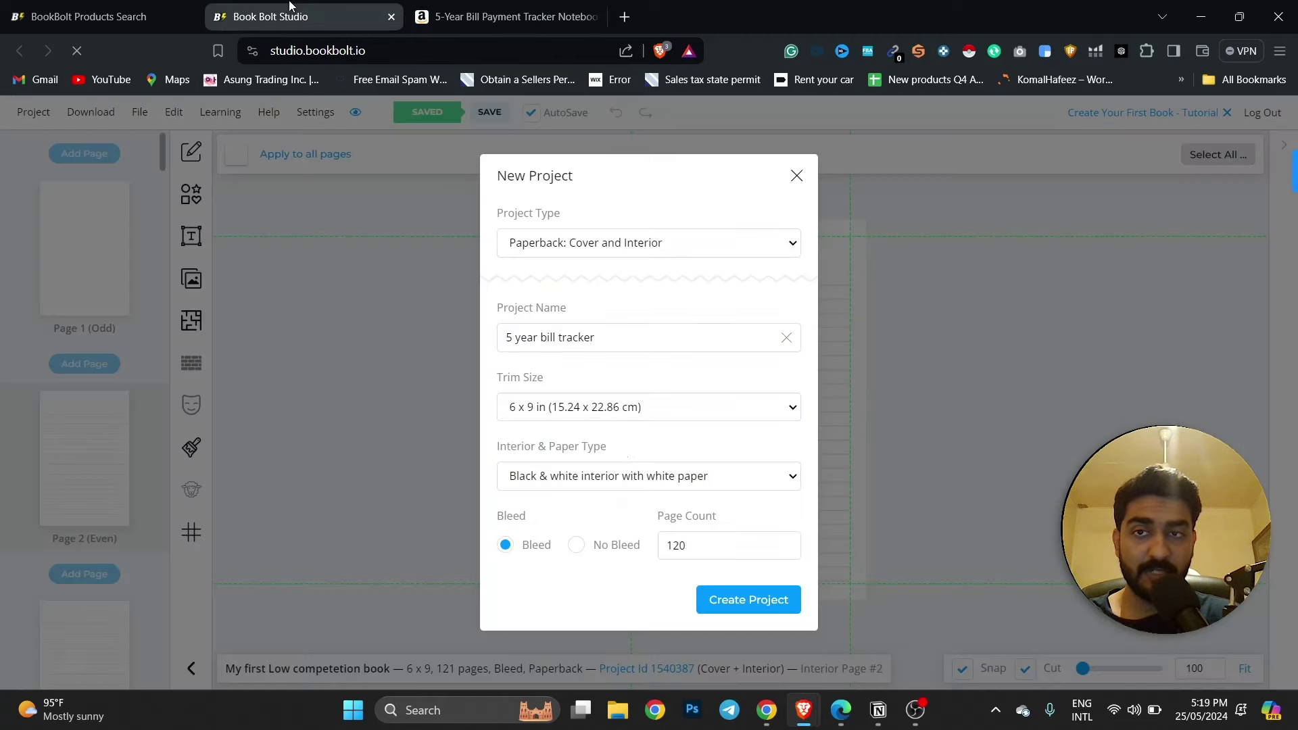
{"action": "left_click_drag", "start_coordinate": [697, 547], "coordinate": [657, 548]}
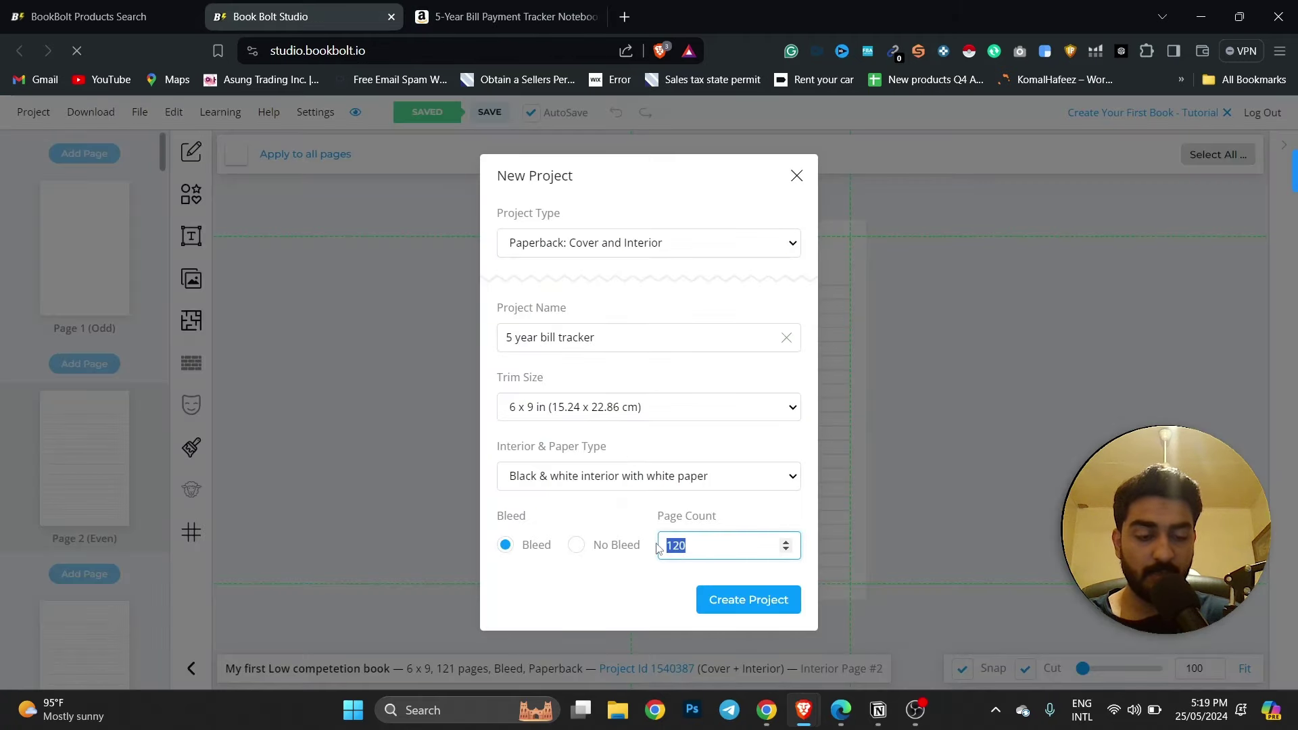
{"action": "type", "text": "123"}
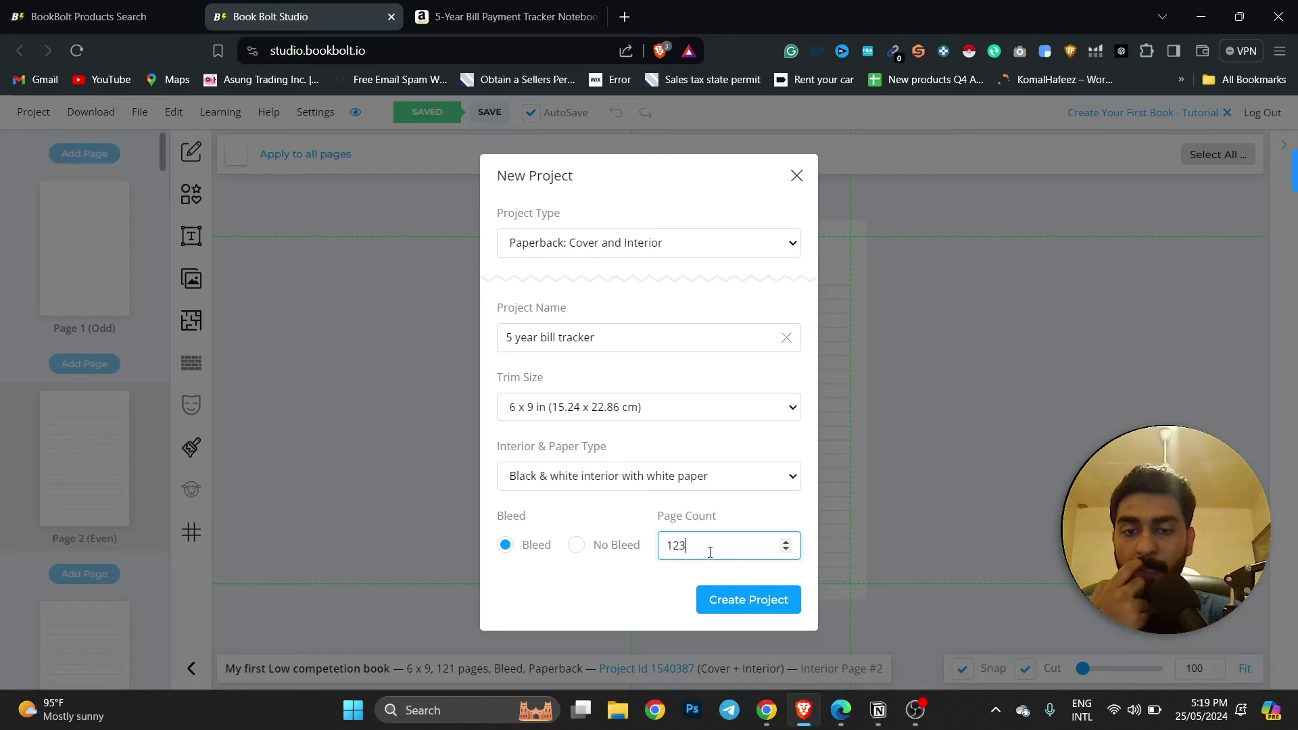
{"action": "left_click_drag", "start_coordinate": [710, 552], "coordinate": [675, 548]}
{"action": "type", "text": "20"}
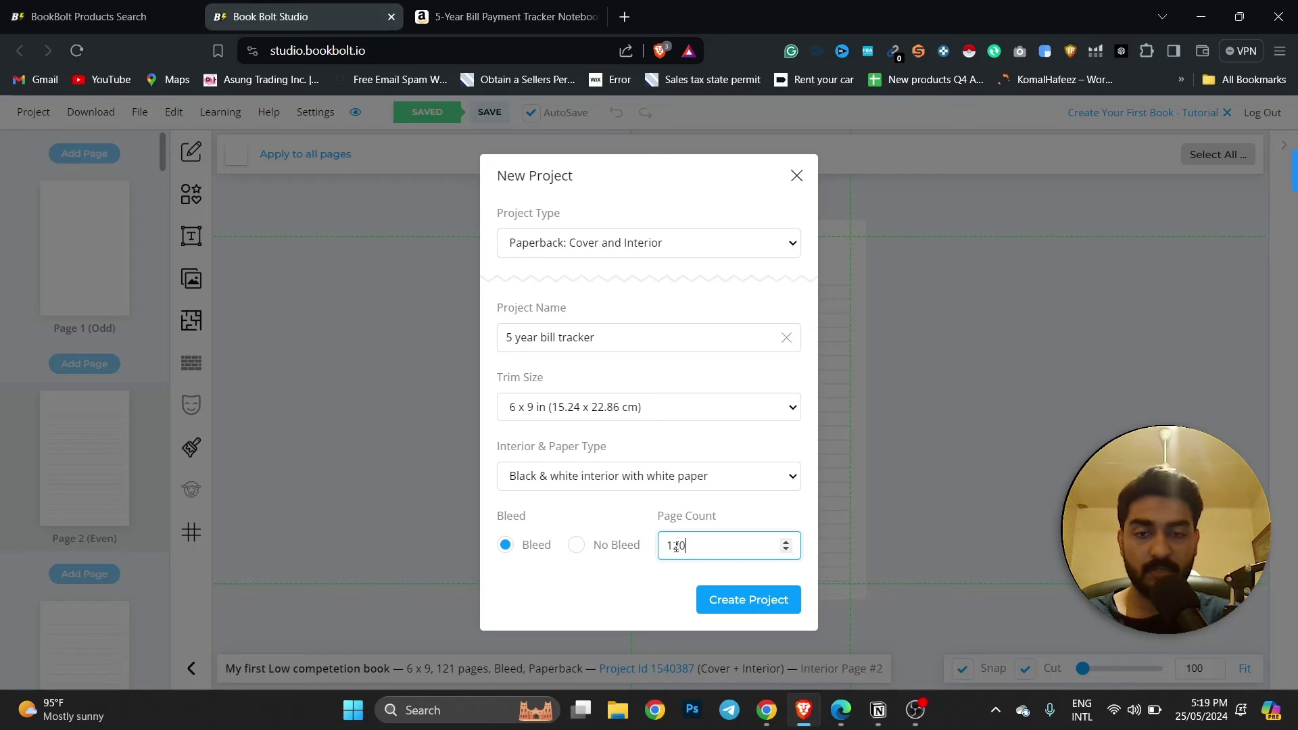
{"action": "left_click", "coordinate": [632, 592]}
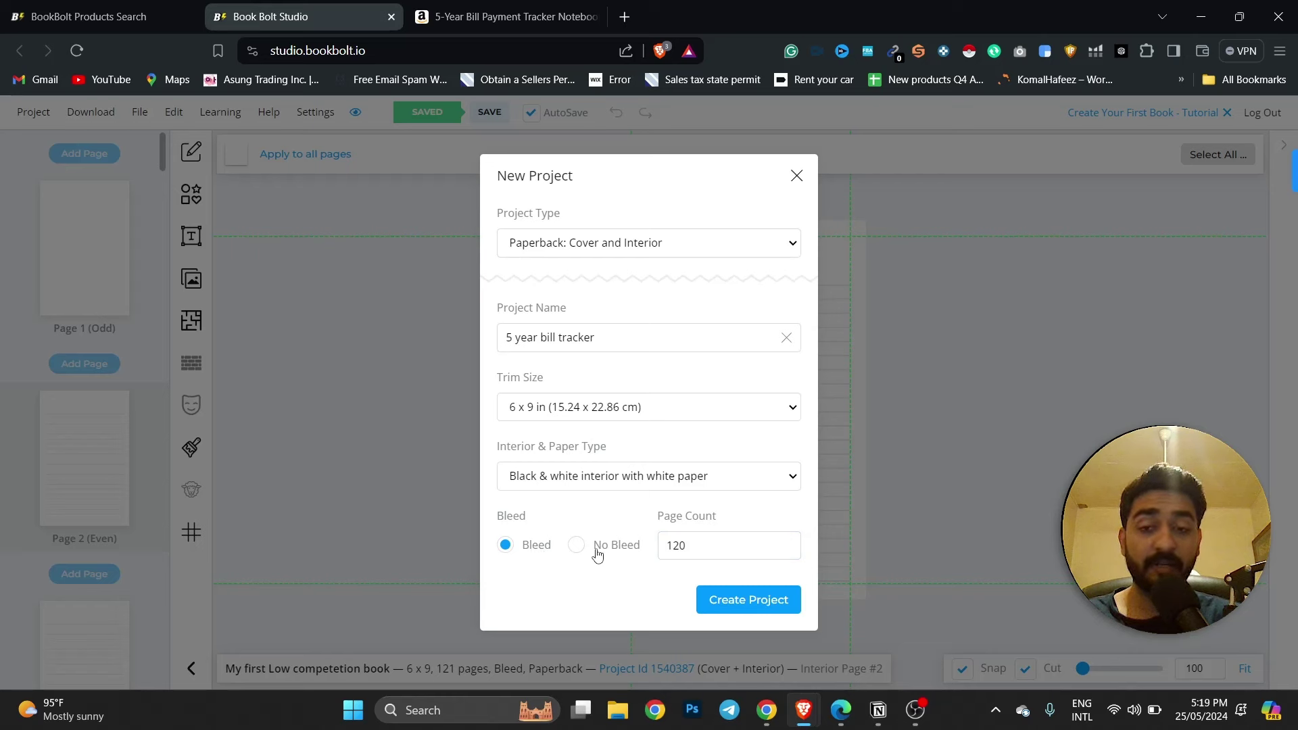
{"action": "left_click", "coordinate": [779, 605]}
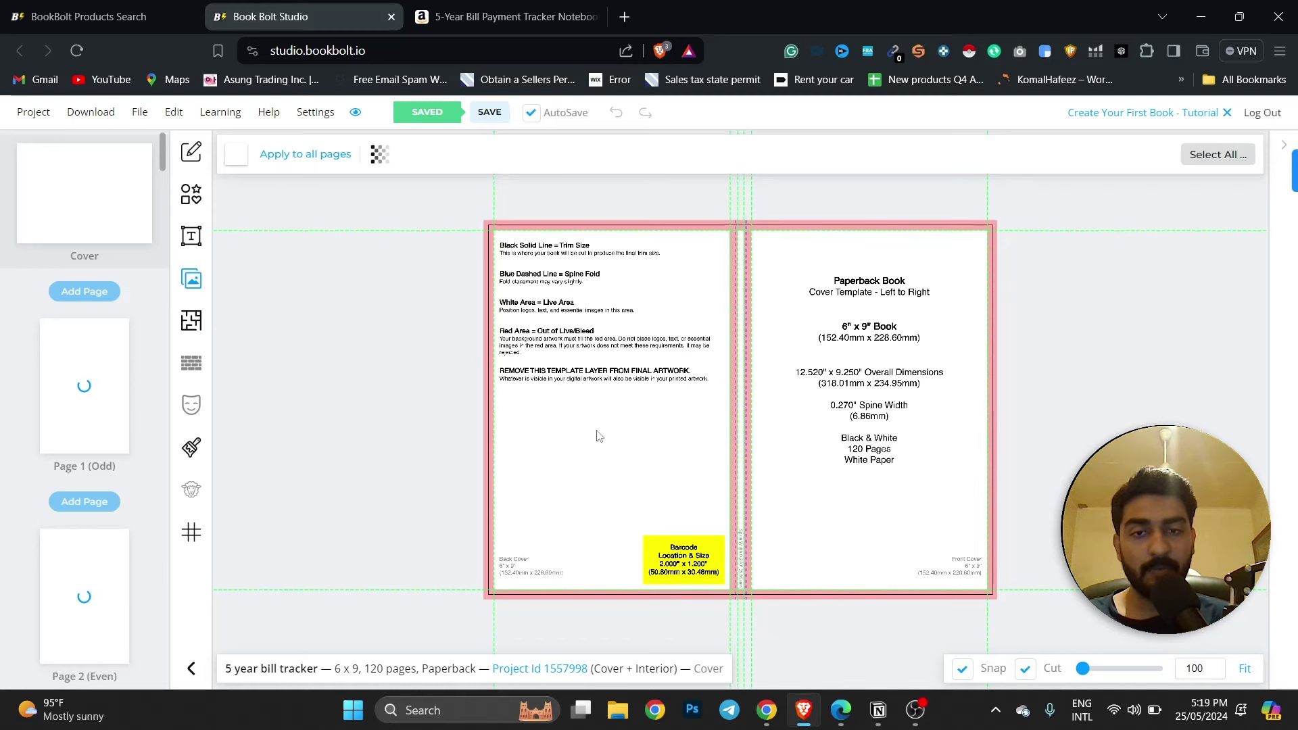
View the competitor's Amazon cover at full size, then open the My Uploads image library.
{"action": "left_click", "coordinate": [464, 5]}
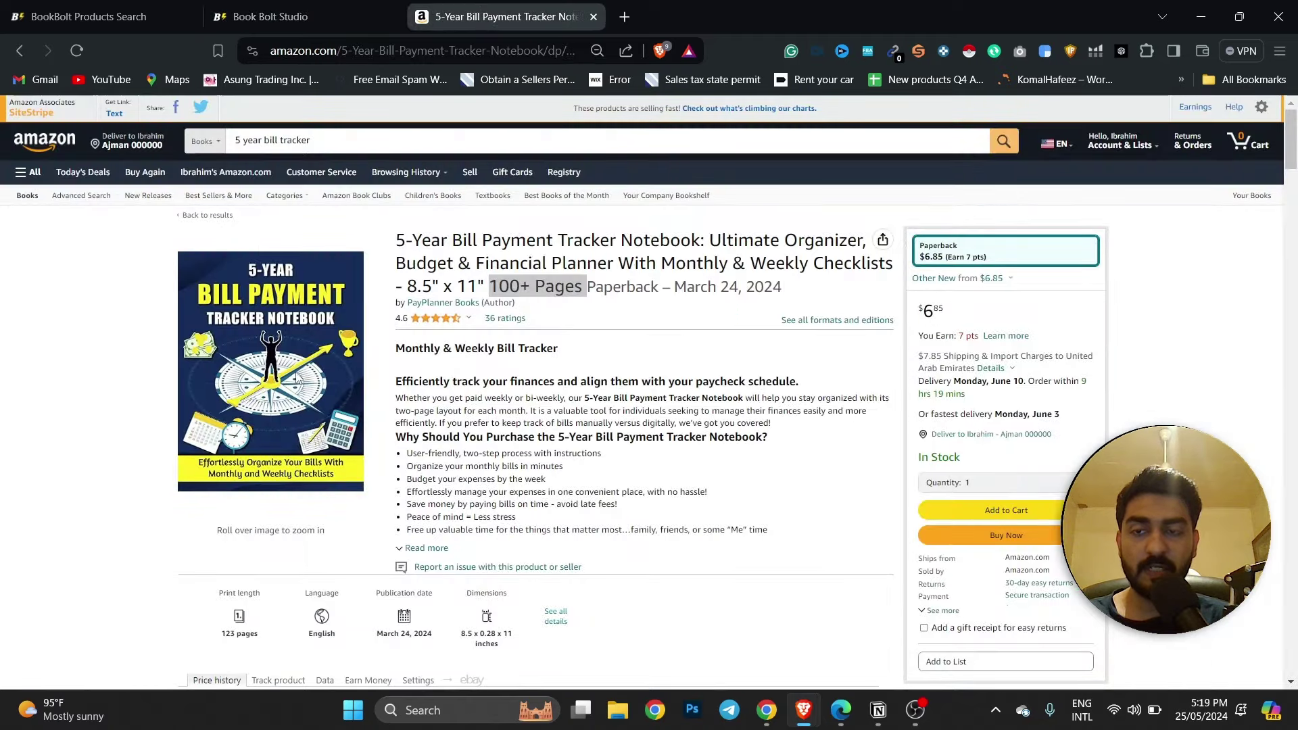
{"action": "left_click", "coordinate": [255, 312]}
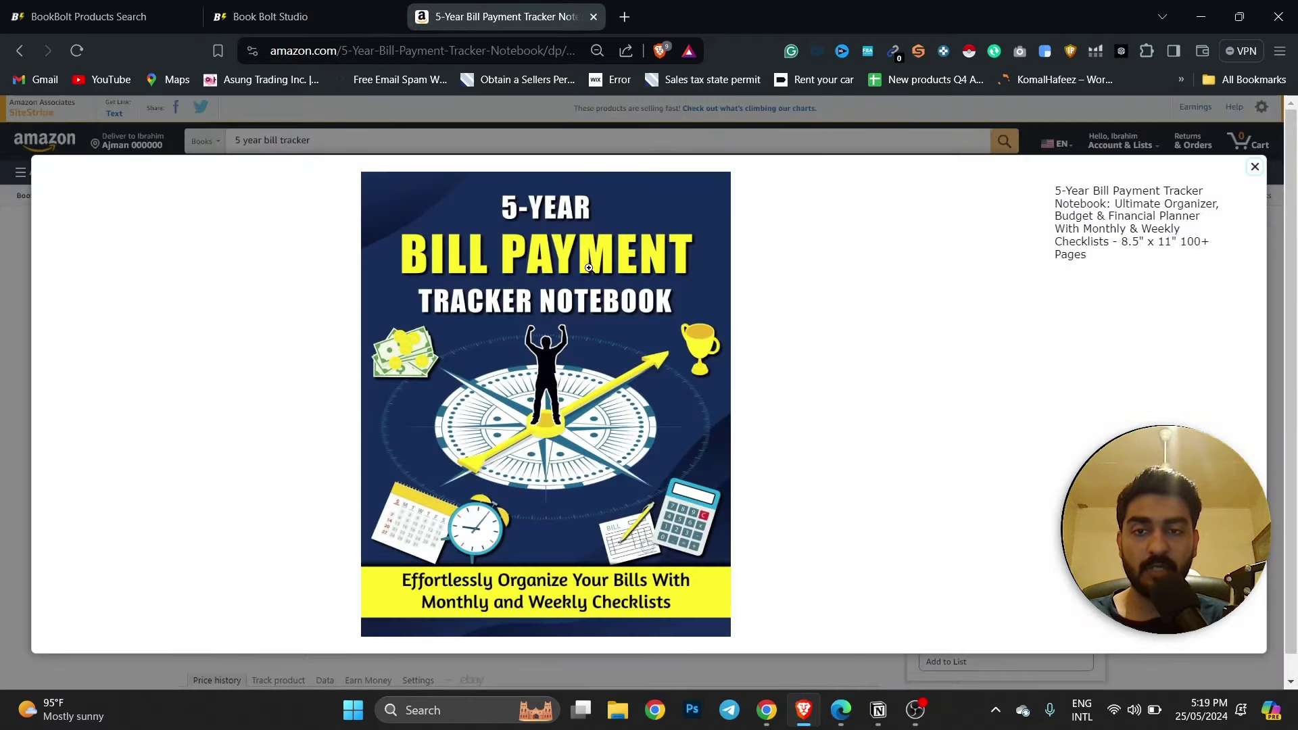
{"action": "left_click", "coordinate": [290, 27]}
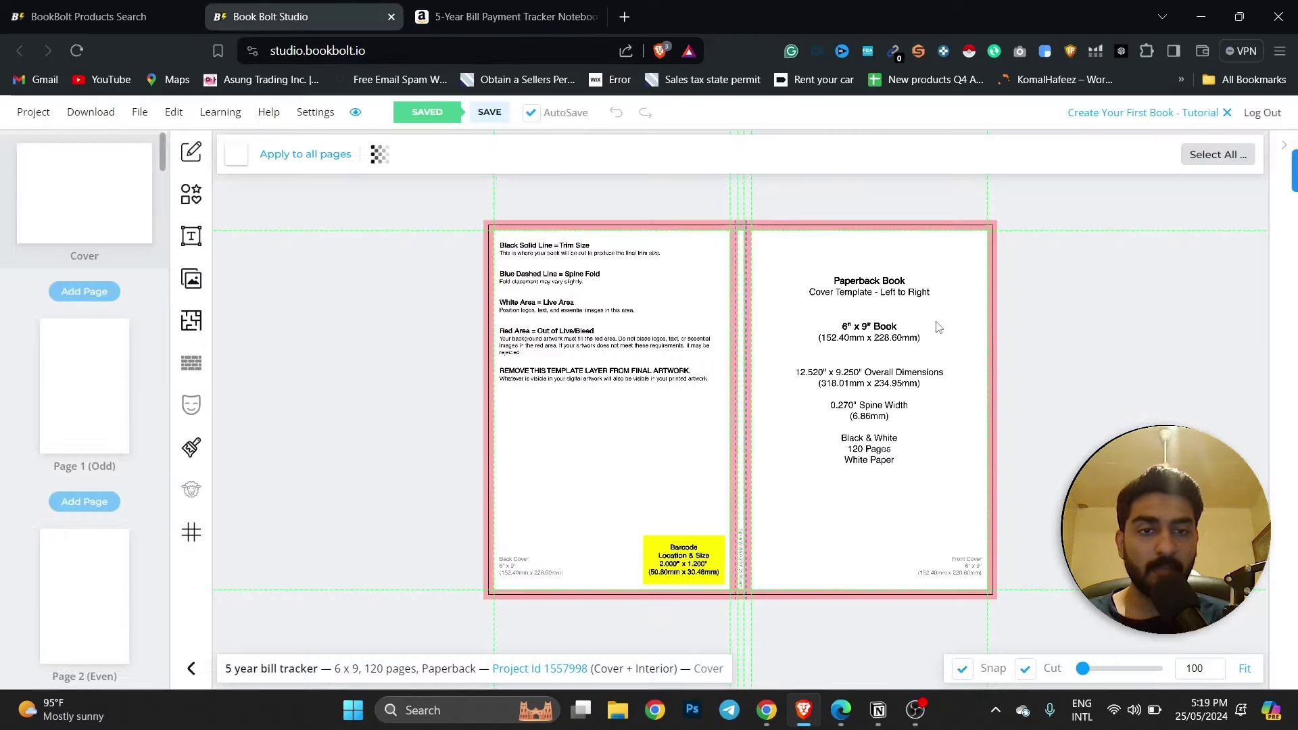
{"action": "left_click", "coordinate": [191, 281]}
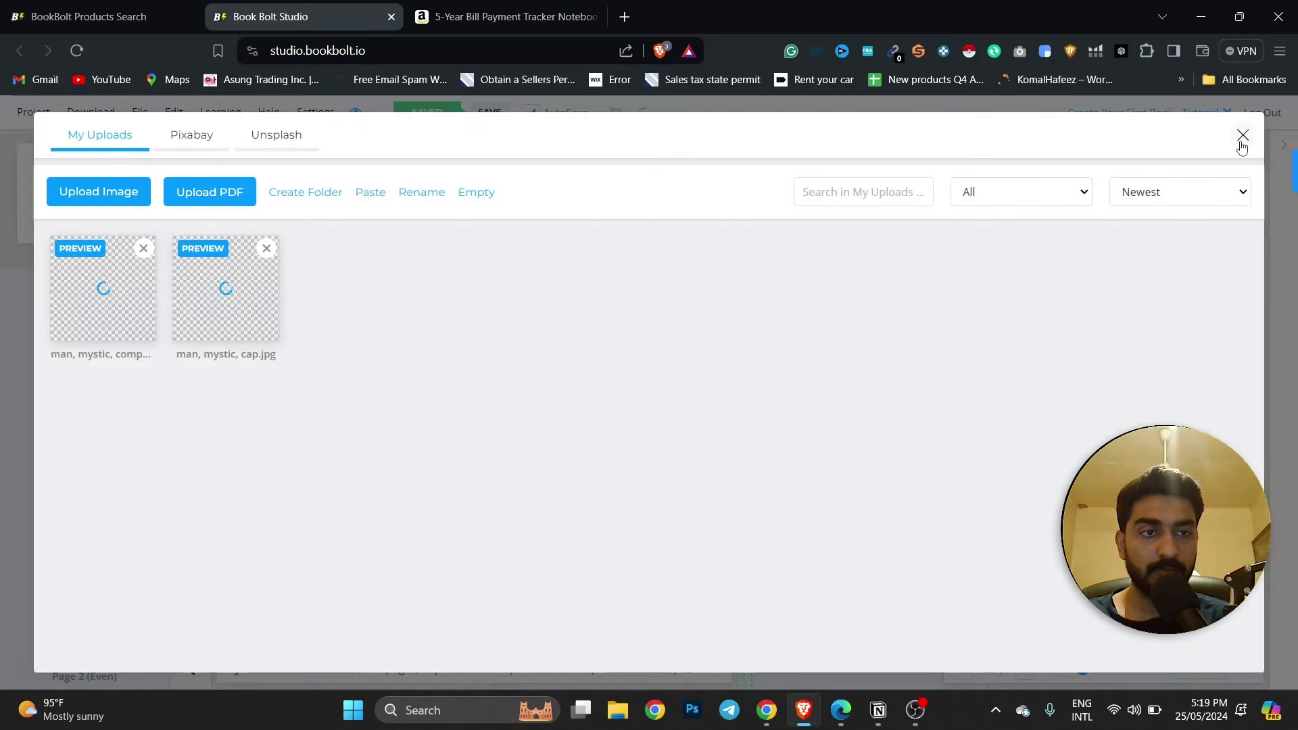
Add a trapezoid shape and stretch it across the whole cover spread.
{"action": "left_click", "coordinate": [1242, 135]}
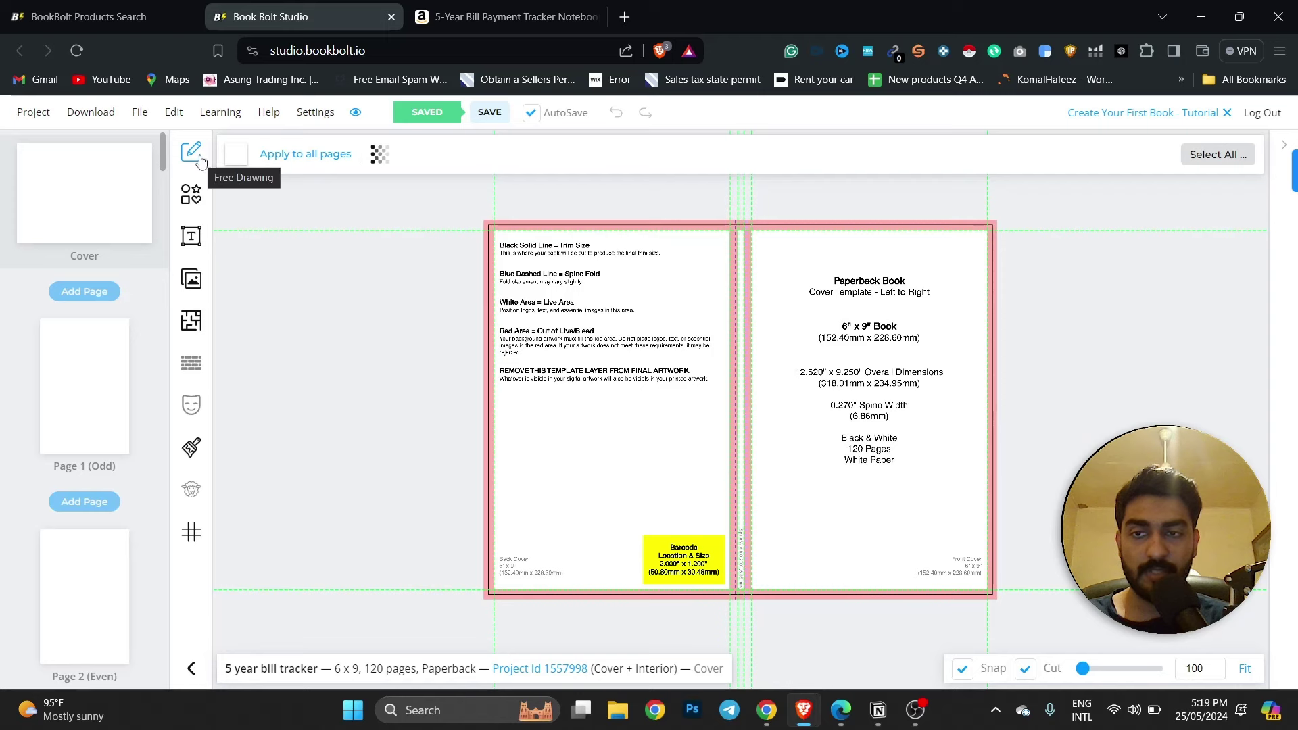
{"action": "left_click", "coordinate": [191, 194]}
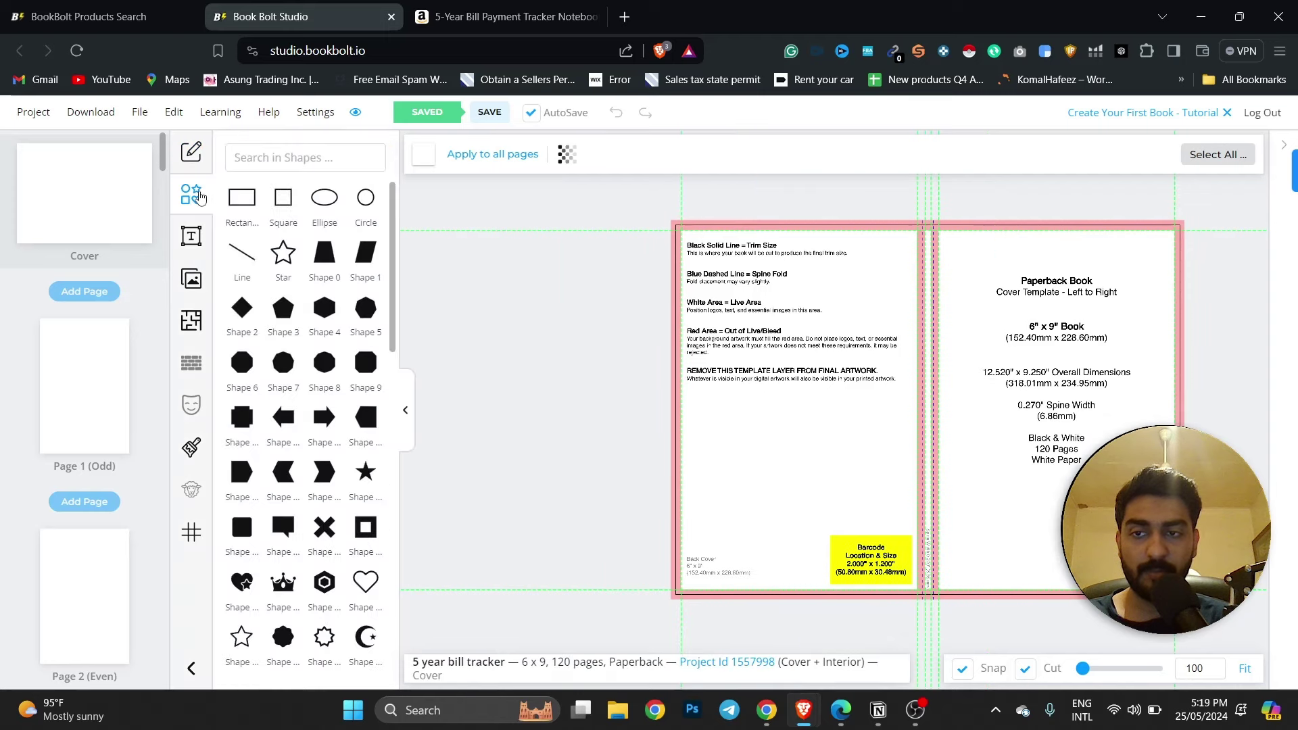
{"action": "left_click", "coordinate": [325, 264]}
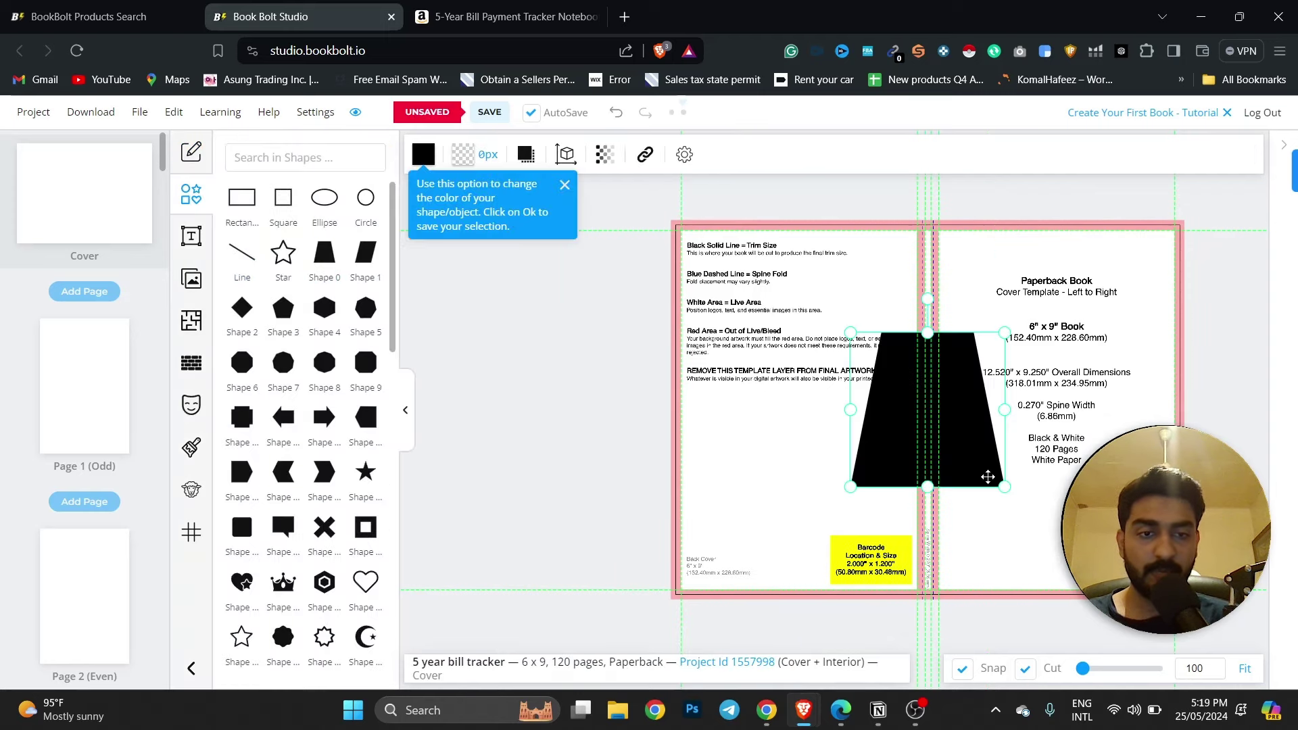
{"action": "left_click_drag", "start_coordinate": [1005, 488], "coordinate": [1159, 641]}
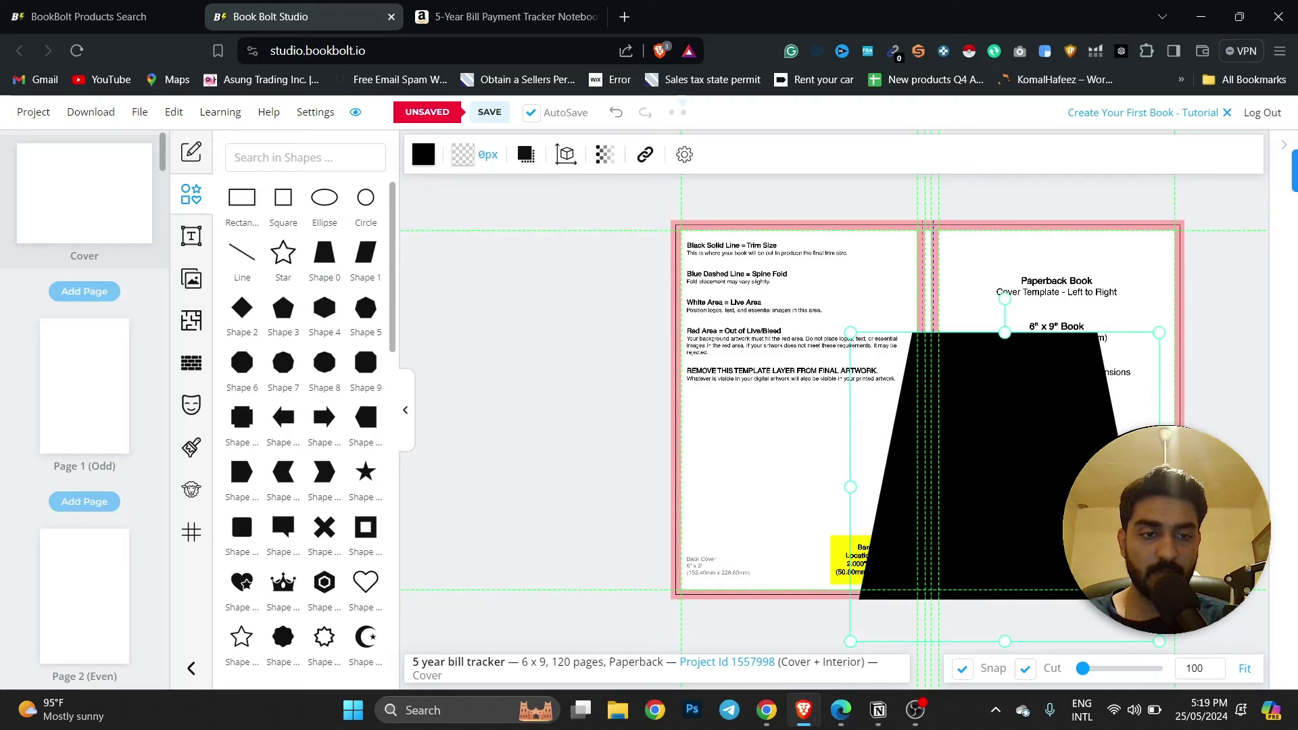
{"action": "left_click_drag", "start_coordinate": [1158, 334], "coordinate": [1280, 166]}
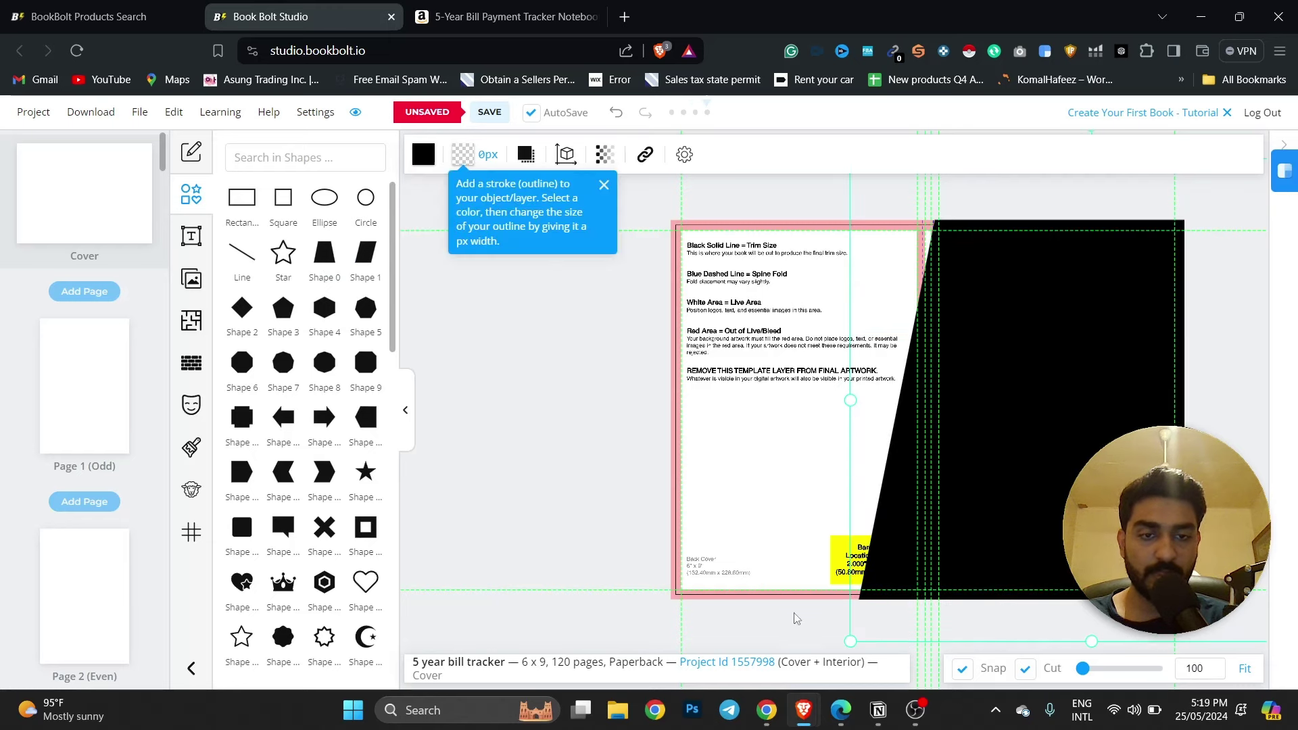
{"action": "left_click_drag", "start_coordinate": [850, 400], "coordinate": [444, 379]}
Fill the full-bleed shape with dark navy #0C1A46.
{"action": "left_click", "coordinate": [423, 154]}
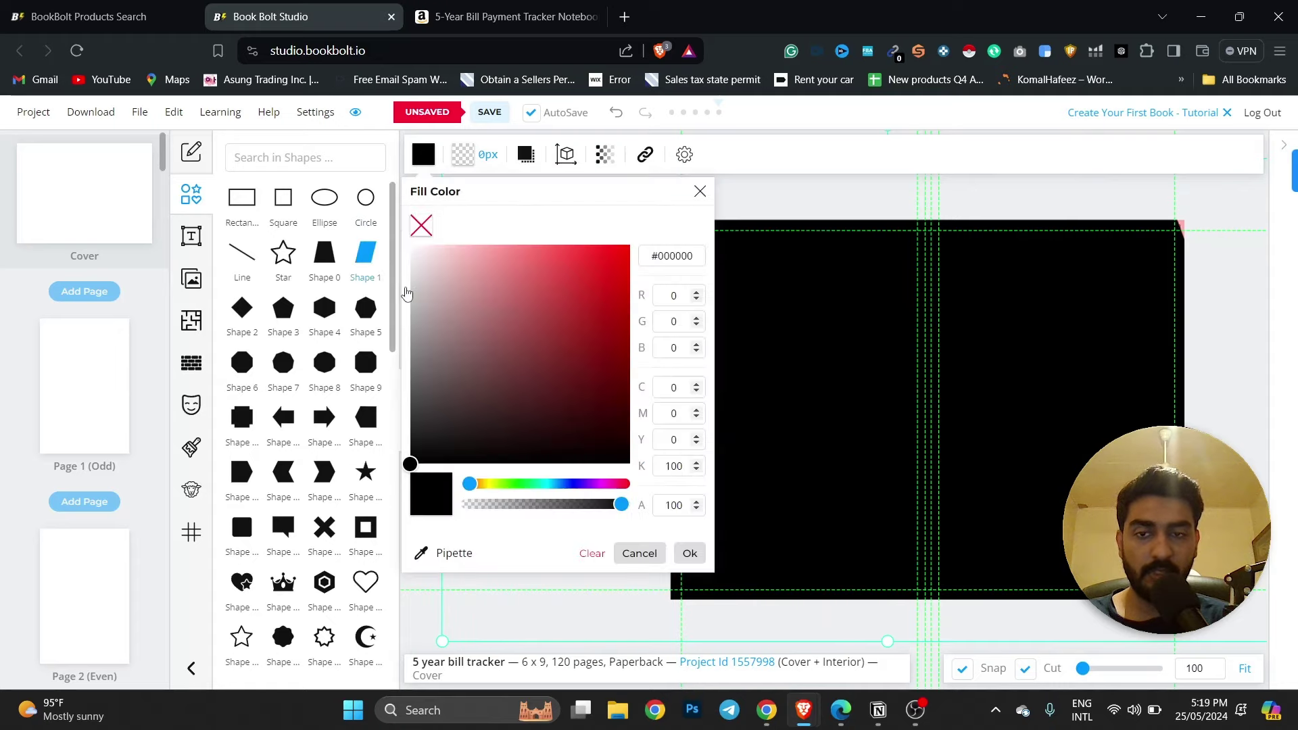
{"action": "left_click", "coordinate": [507, 16]}
{"action": "key", "text": "ctrl+shift+Tab"}
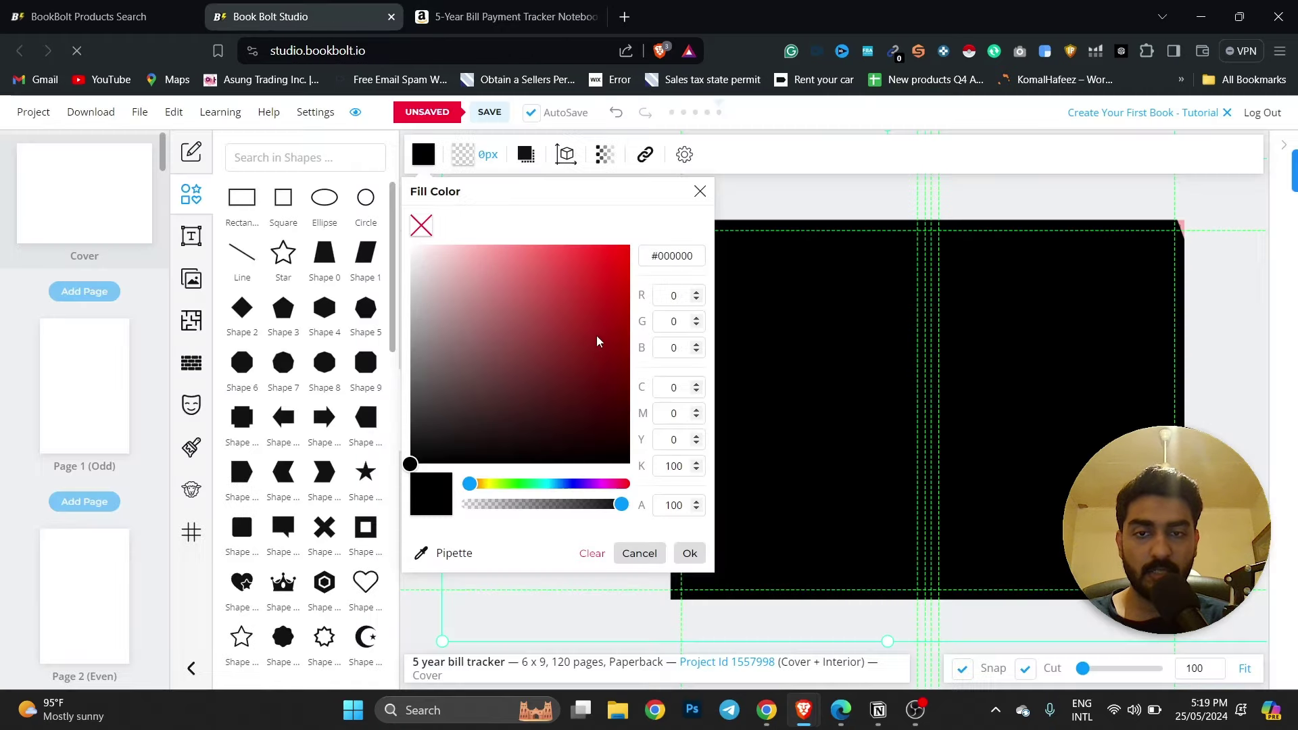
{"action": "left_click_drag", "start_coordinate": [548, 484], "coordinate": [565, 484]}
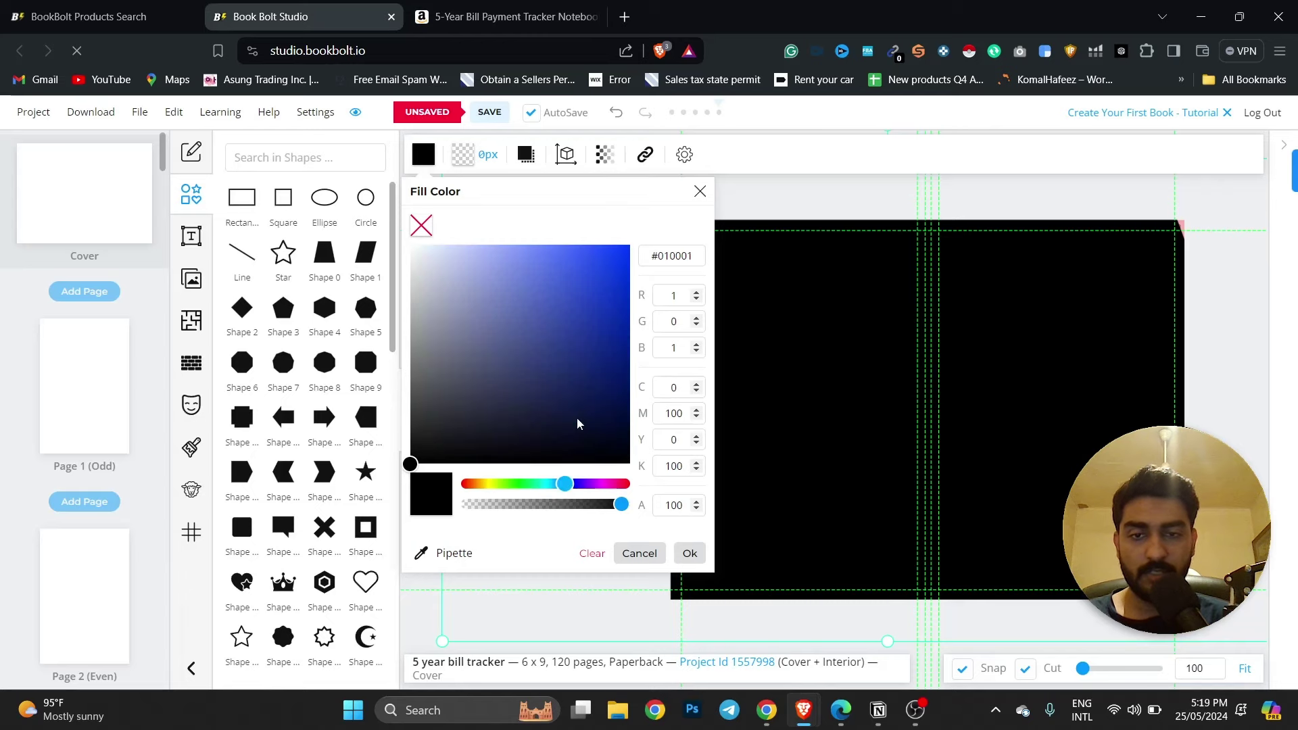
{"action": "left_click_drag", "start_coordinate": [577, 420], "coordinate": [587, 405]}
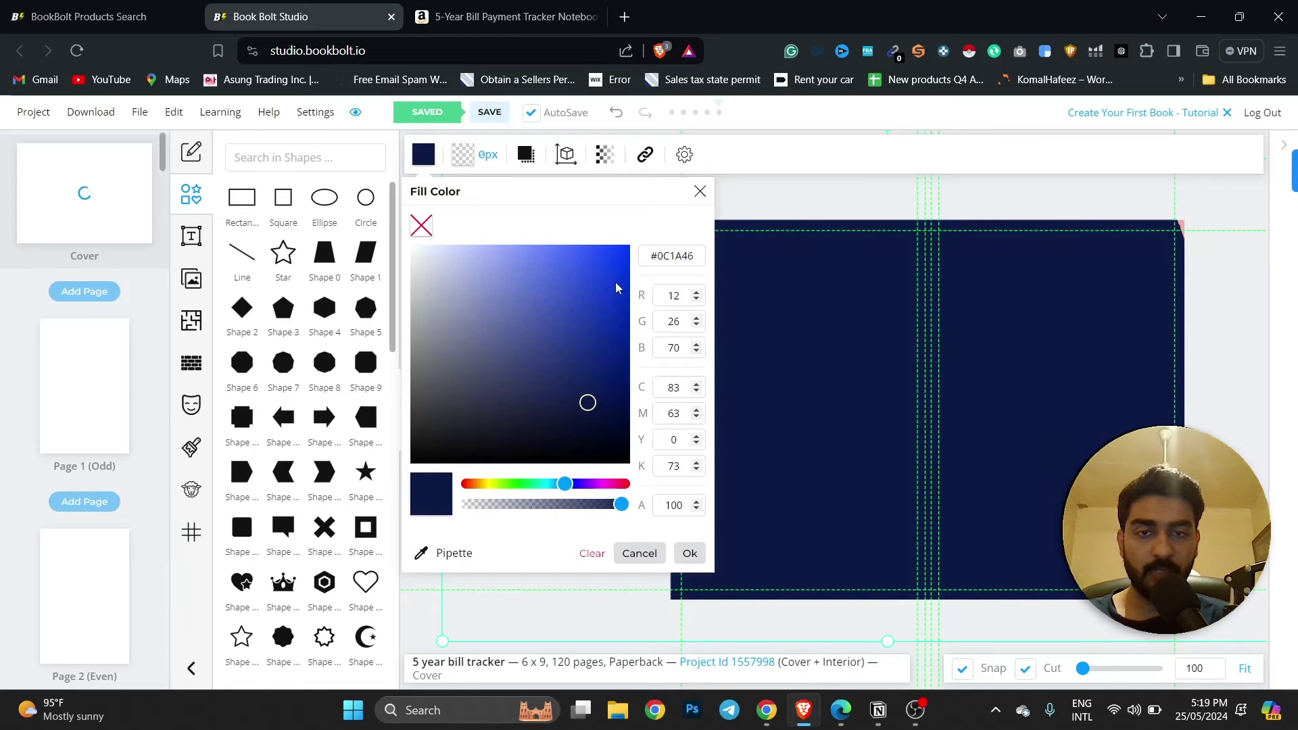
{"action": "left_click", "coordinate": [700, 192]}
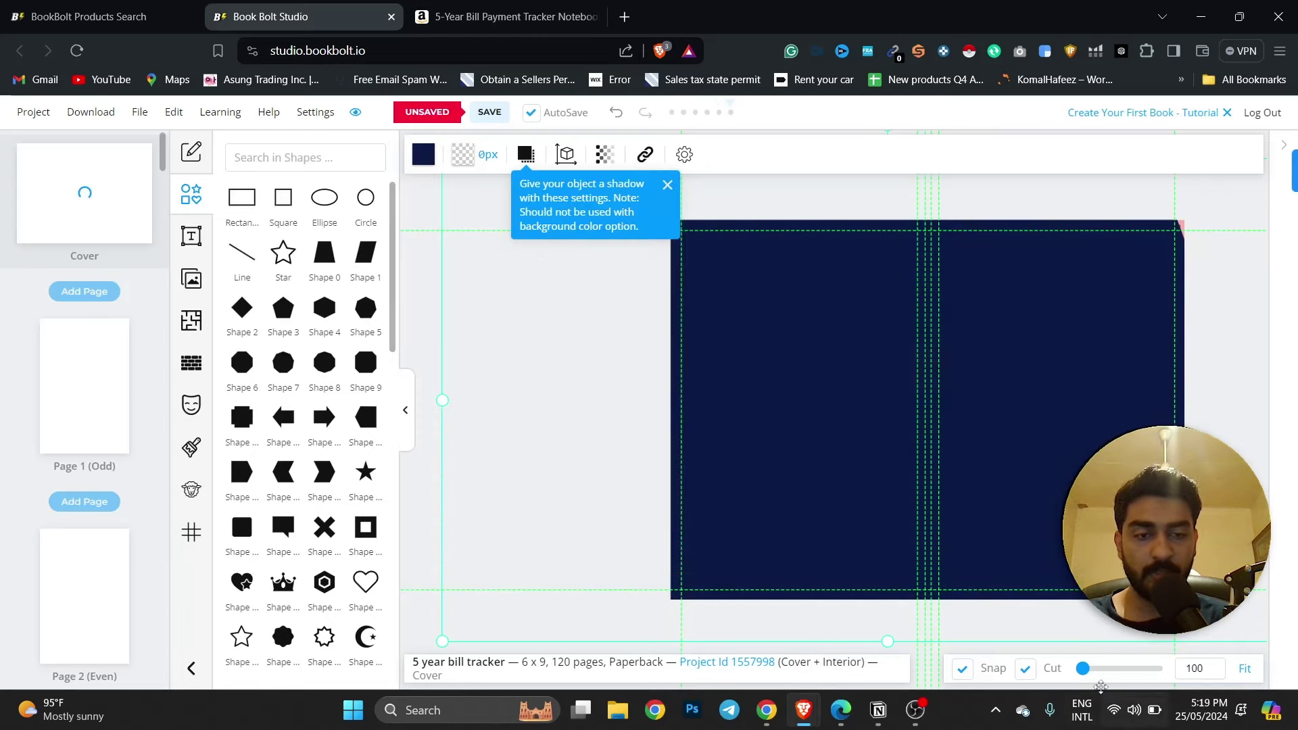
{"action": "left_click", "coordinate": [667, 185]}
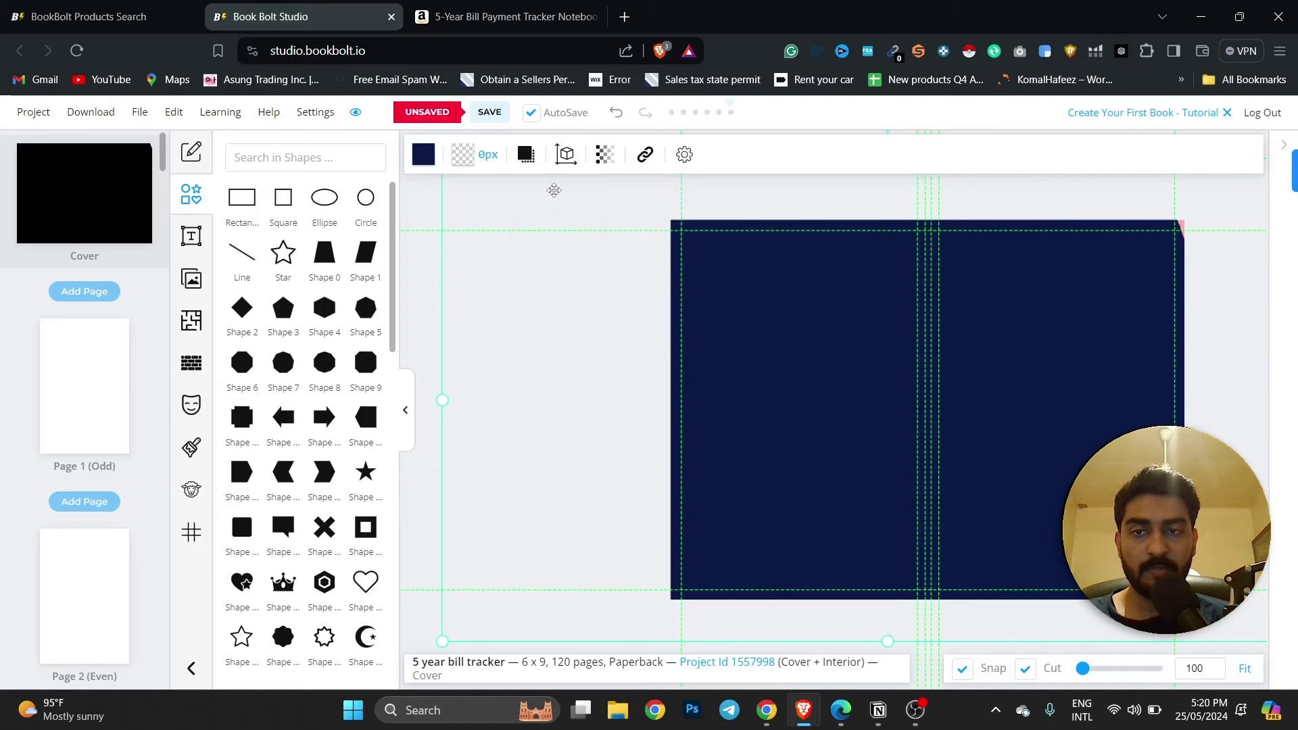
Add a default Heading text box and move it to the top of the front cover.
{"action": "left_click", "coordinate": [444, 19]}
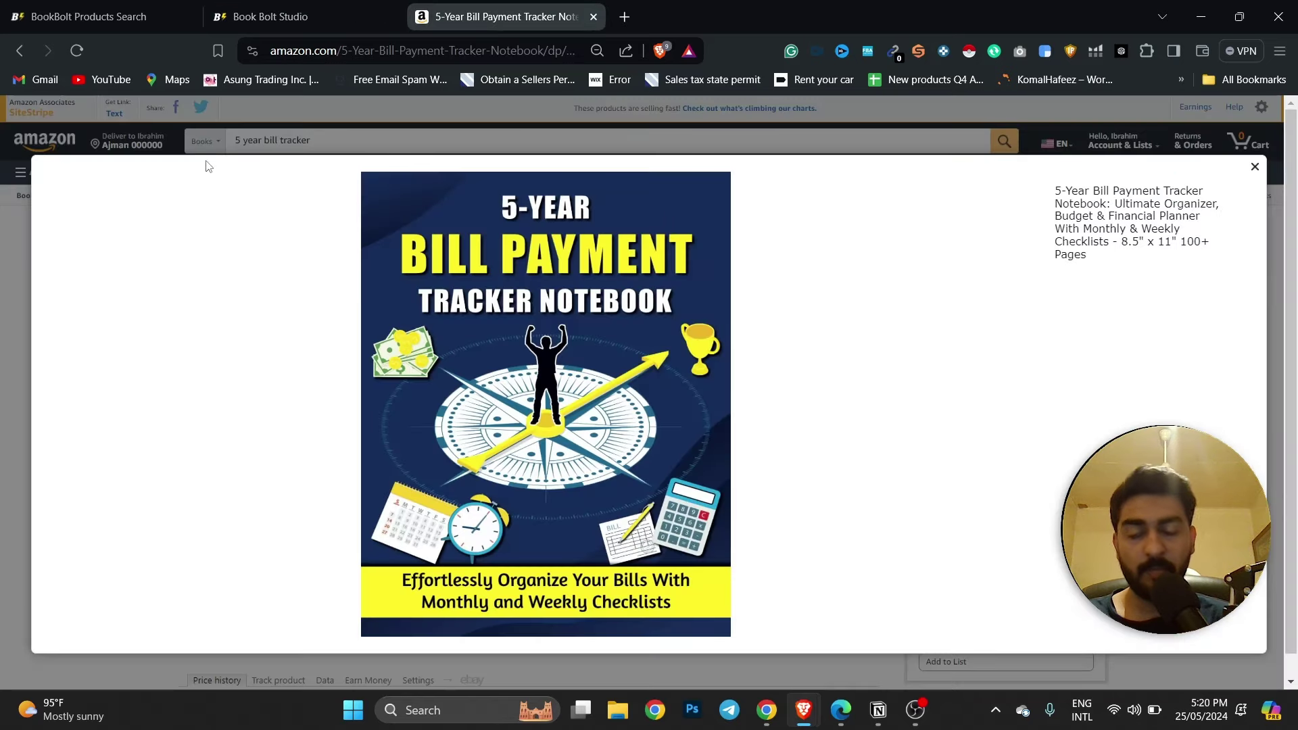
{"action": "left_click", "coordinate": [271, 9]}
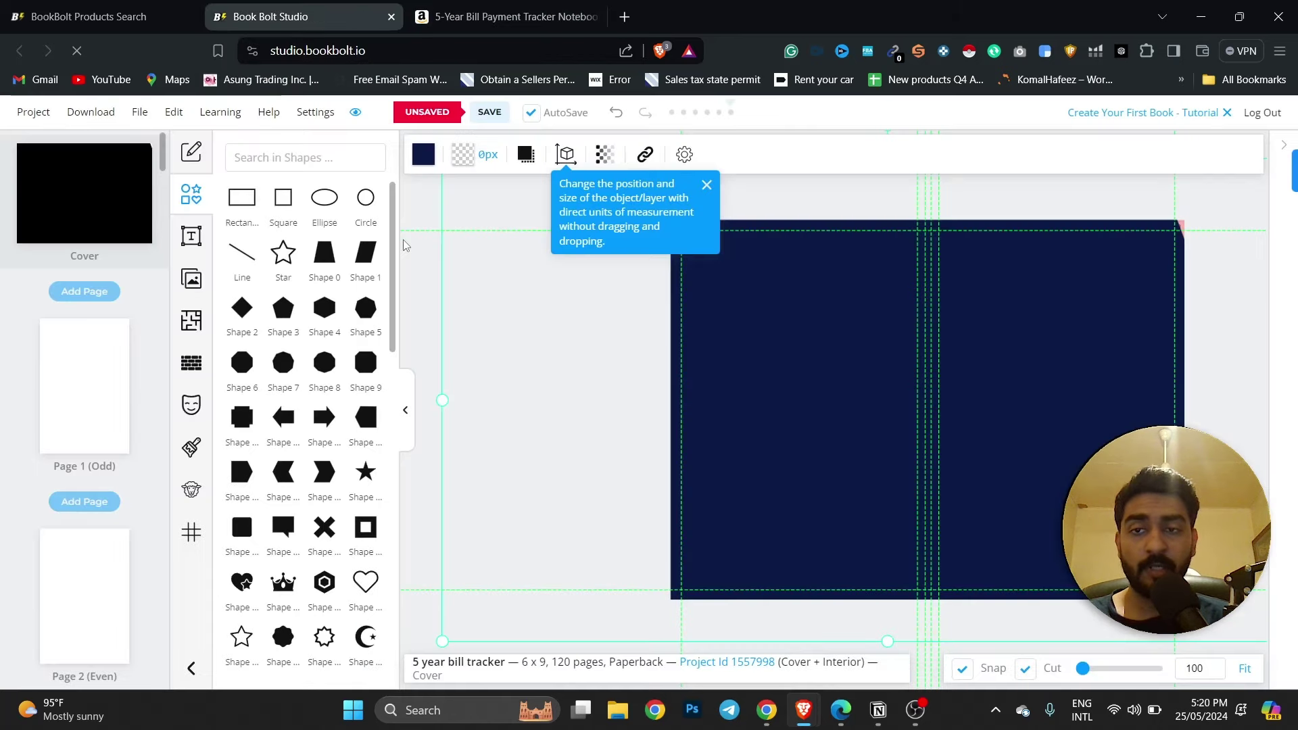
{"action": "left_click", "coordinate": [192, 237]}
{"action": "left_click", "coordinate": [287, 170]}
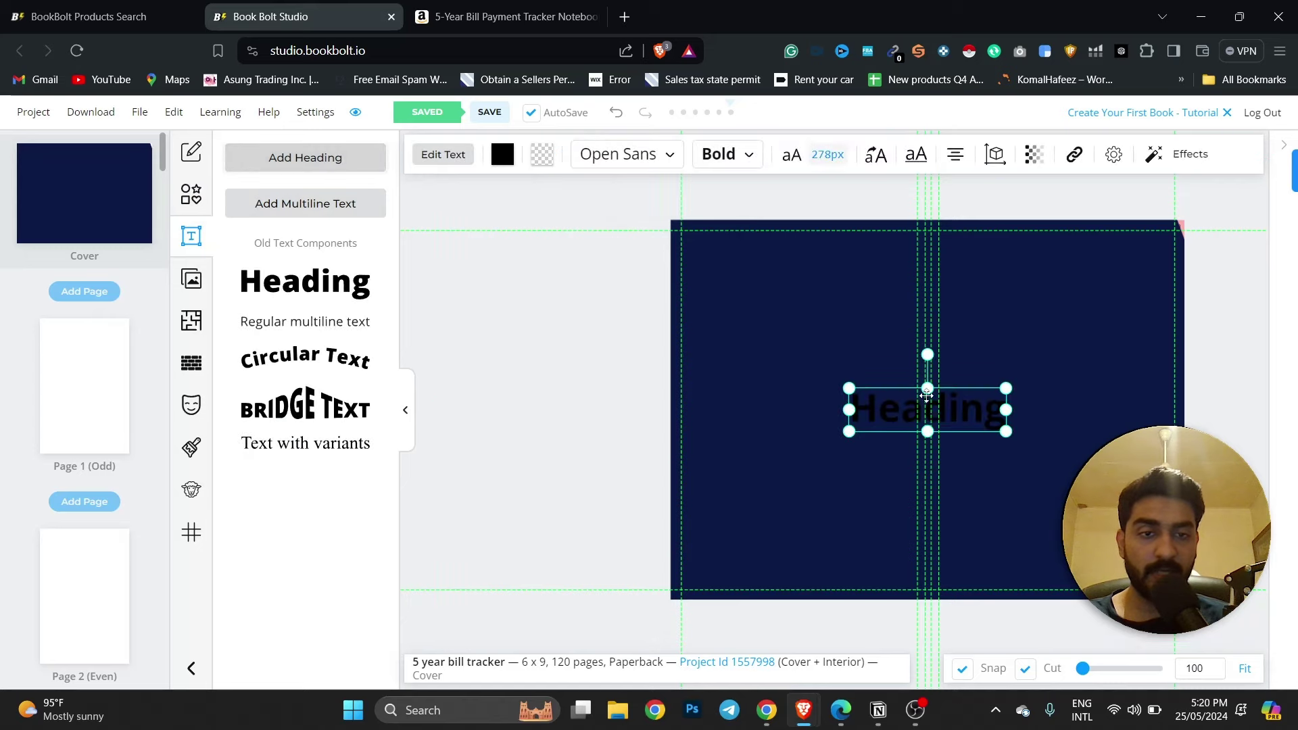
{"action": "left_click_drag", "start_coordinate": [943, 415], "coordinate": [1075, 289]}
Paste '5 year bill tracker' into the Products Search Keywords field and copy it.
{"action": "left_click", "coordinate": [473, 17]}
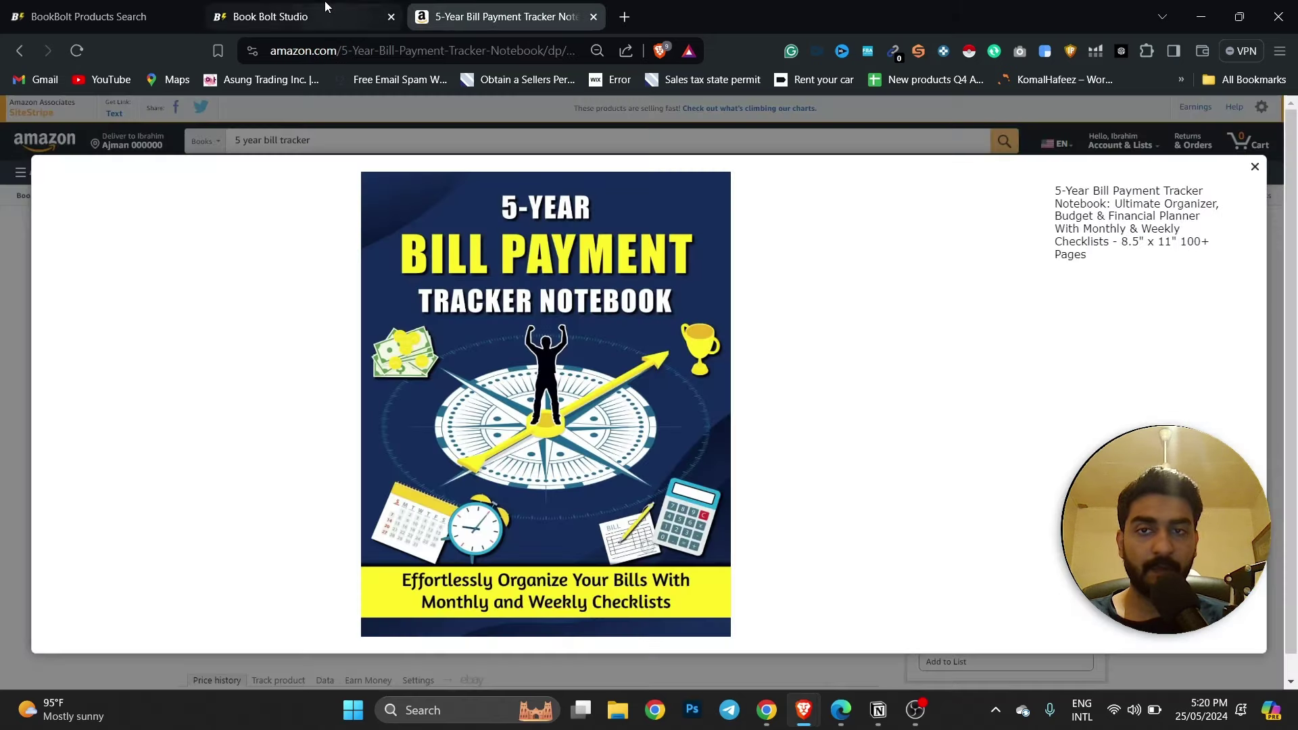
{"action": "left_click", "coordinate": [305, 16]}
{"action": "key", "text": "ctrl+shift+Tab"}
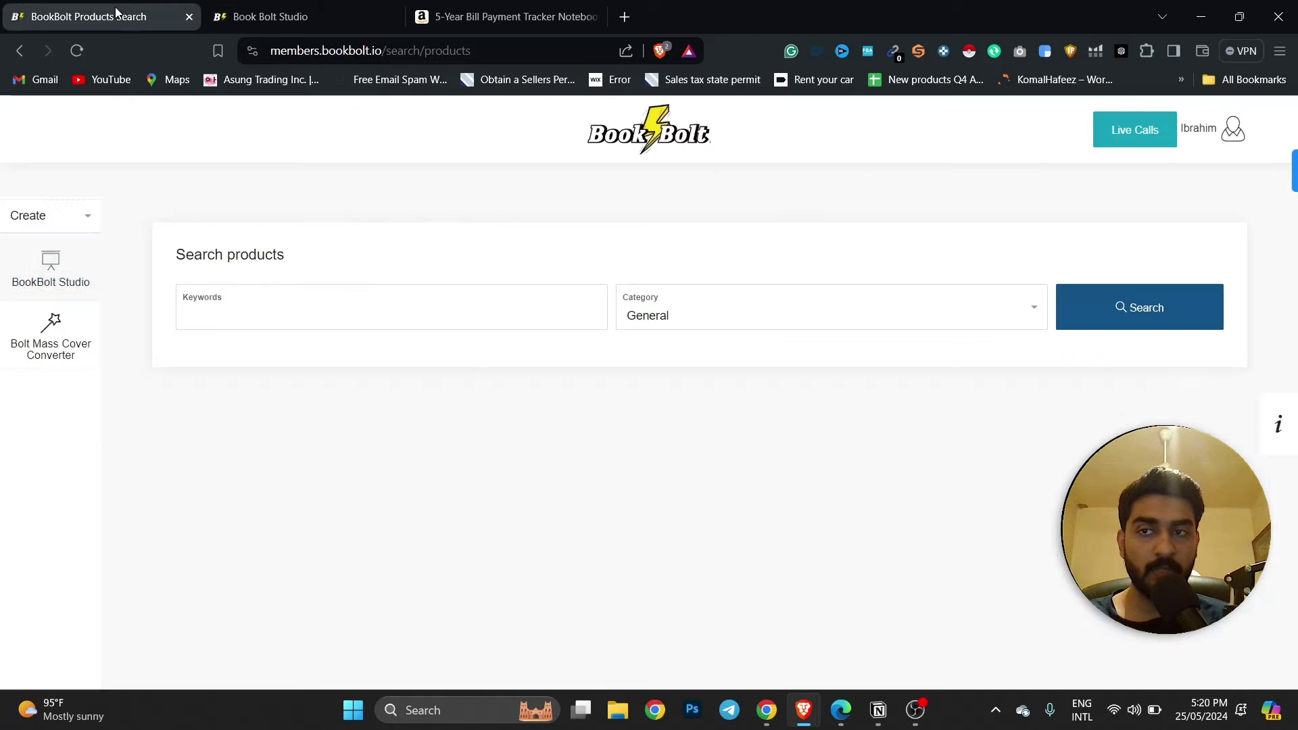
{"action": "left_click", "coordinate": [260, 314]}
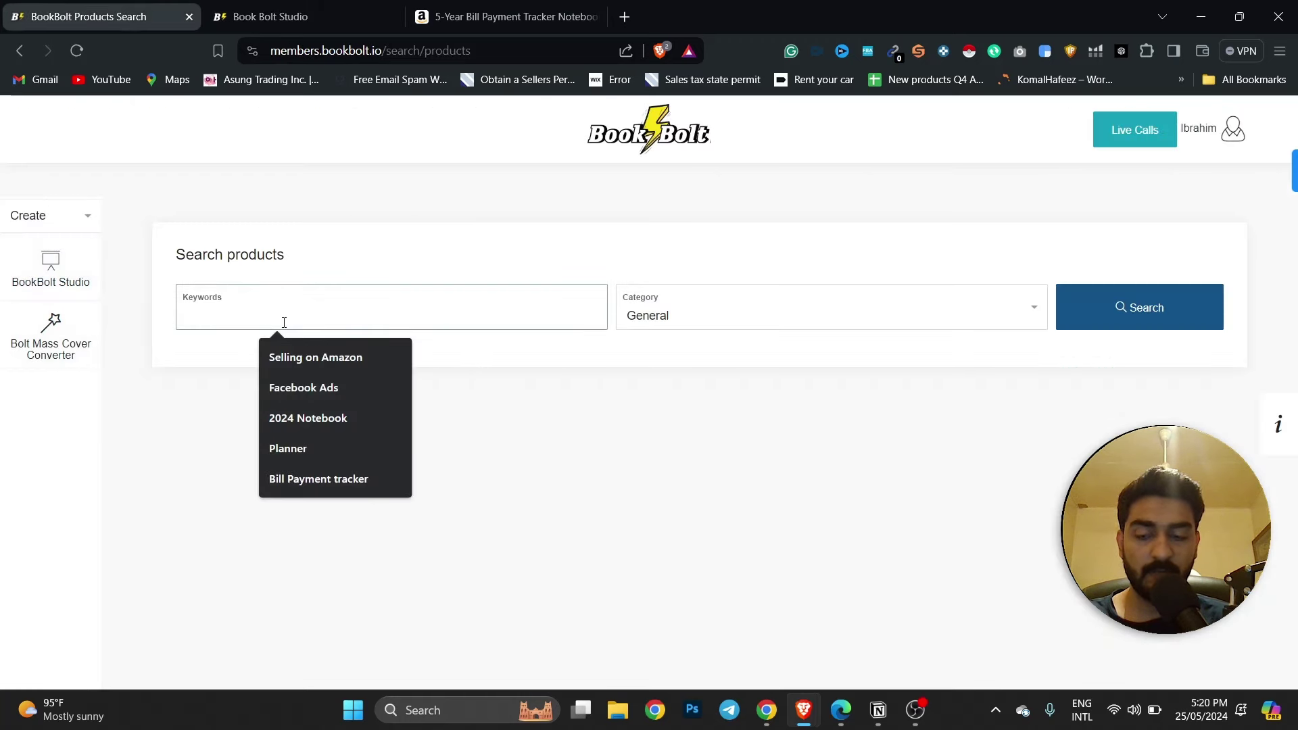
{"action": "type", "text": "5 year bill tracker"}
{"action": "left_click_drag", "start_coordinate": [267, 315], "coordinate": [197, 315]}
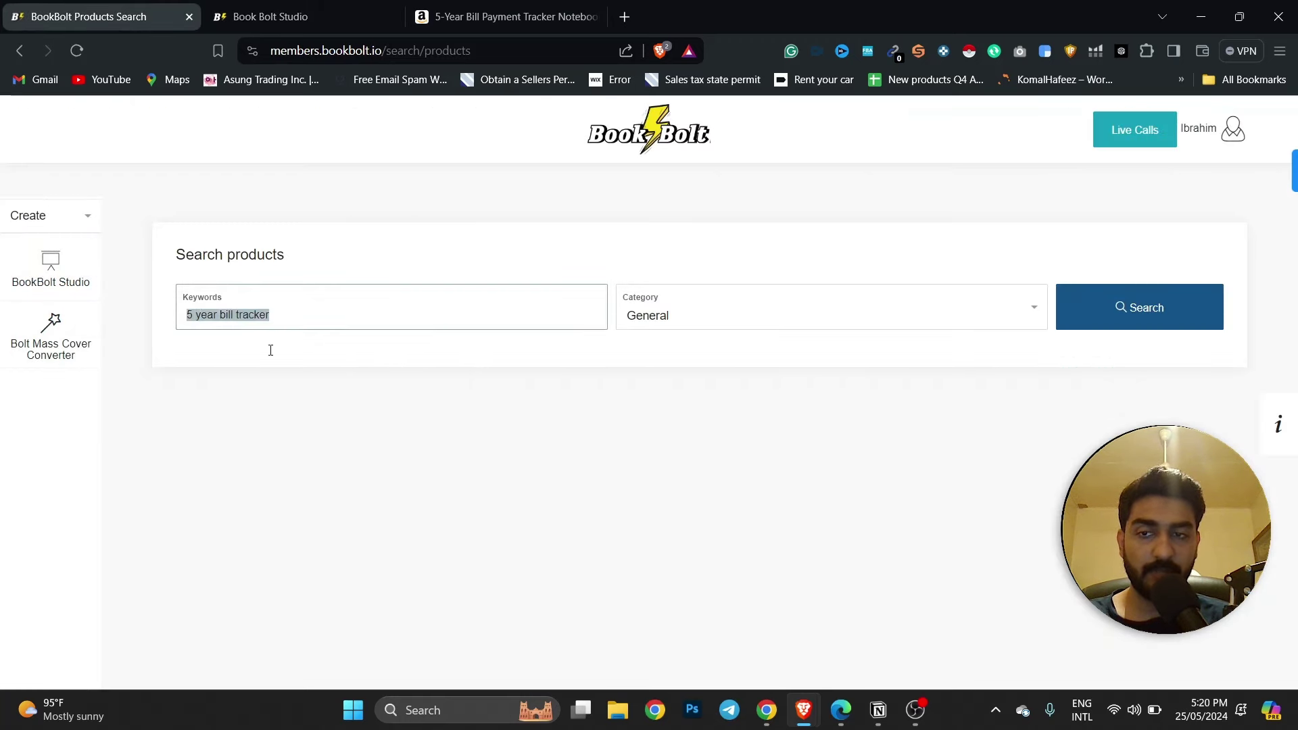
{"action": "key", "text": "ctrl+shift+Tab"}
{"action": "key", "text": "ctrl+shift+Tab"}
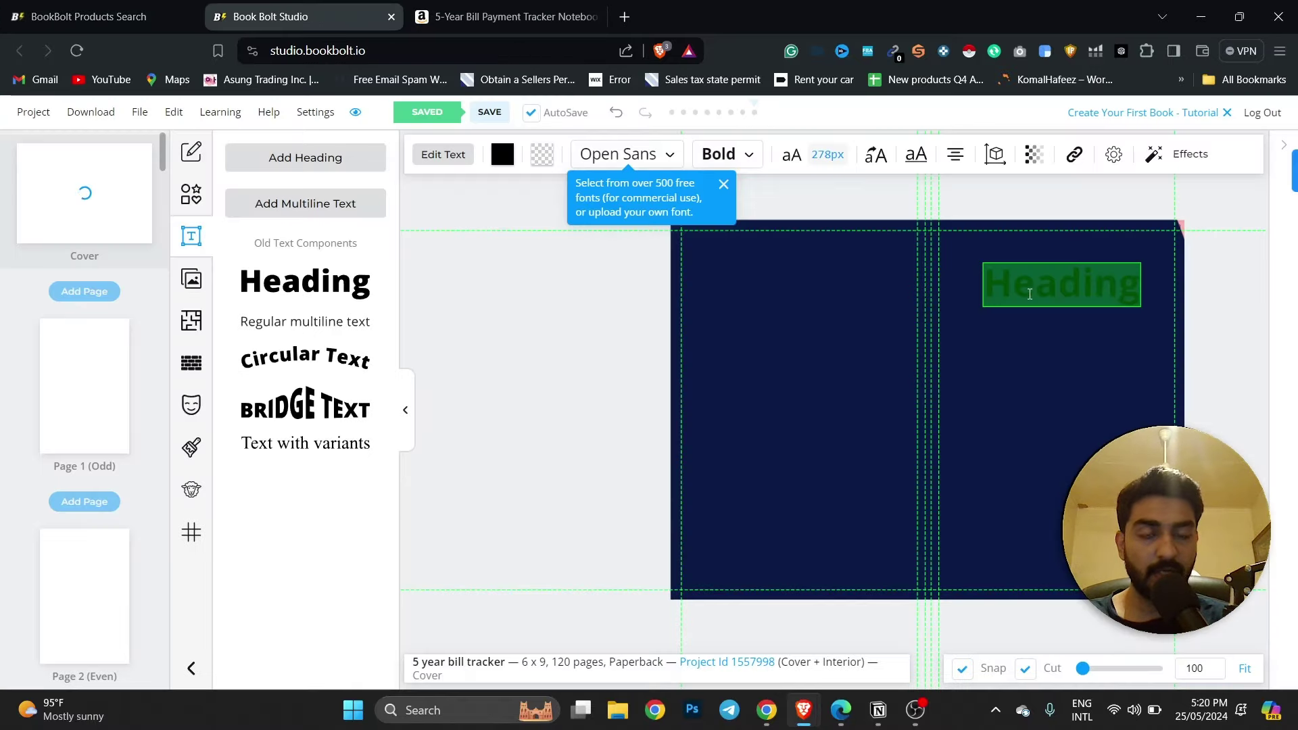
Replace the Heading text with '5 year bill tracker' and centre it atop the front cover.
{"action": "type", "text": "5 year bill tracker"}
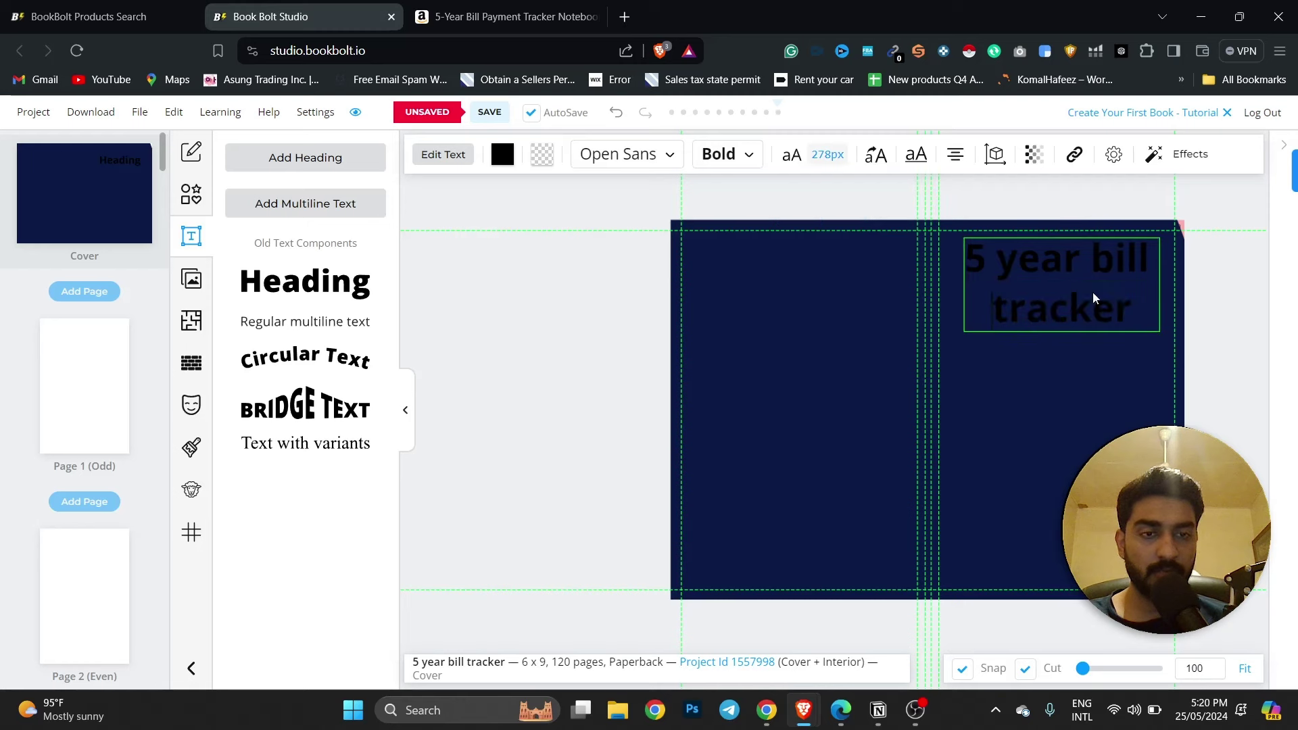
{"action": "left_click", "coordinate": [1210, 318]}
{"action": "left_click", "coordinate": [1153, 263]}
{"action": "left_click", "coordinate": [1155, 412]}
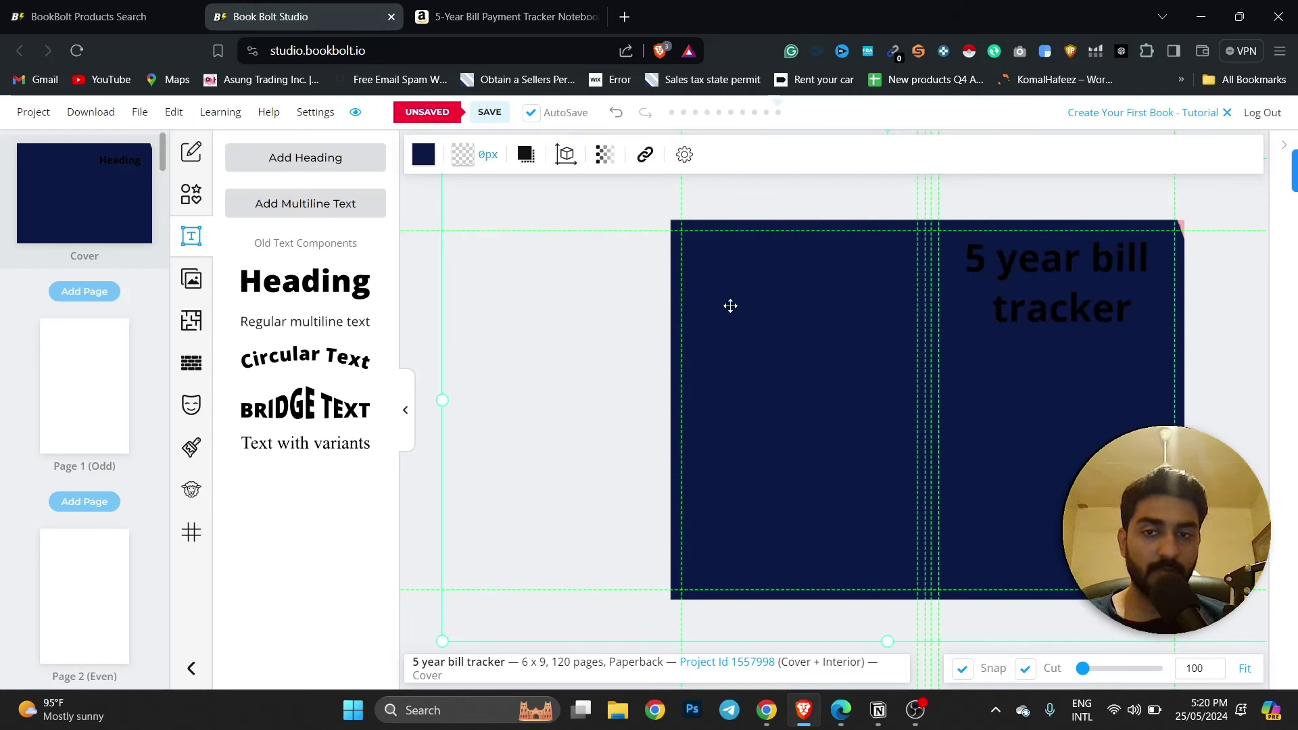
{"action": "left_click_drag", "start_coordinate": [1087, 302], "coordinate": [1142, 289]}
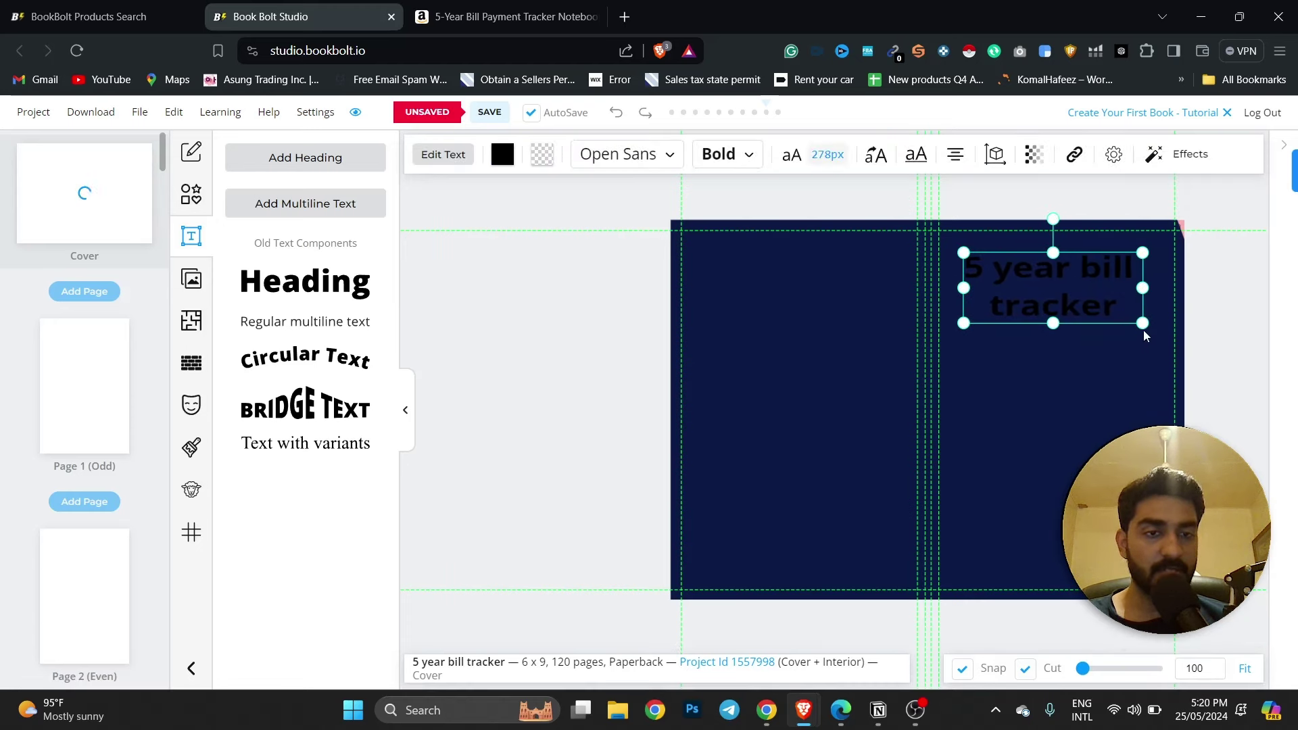
{"action": "left_click", "coordinate": [1136, 281]}
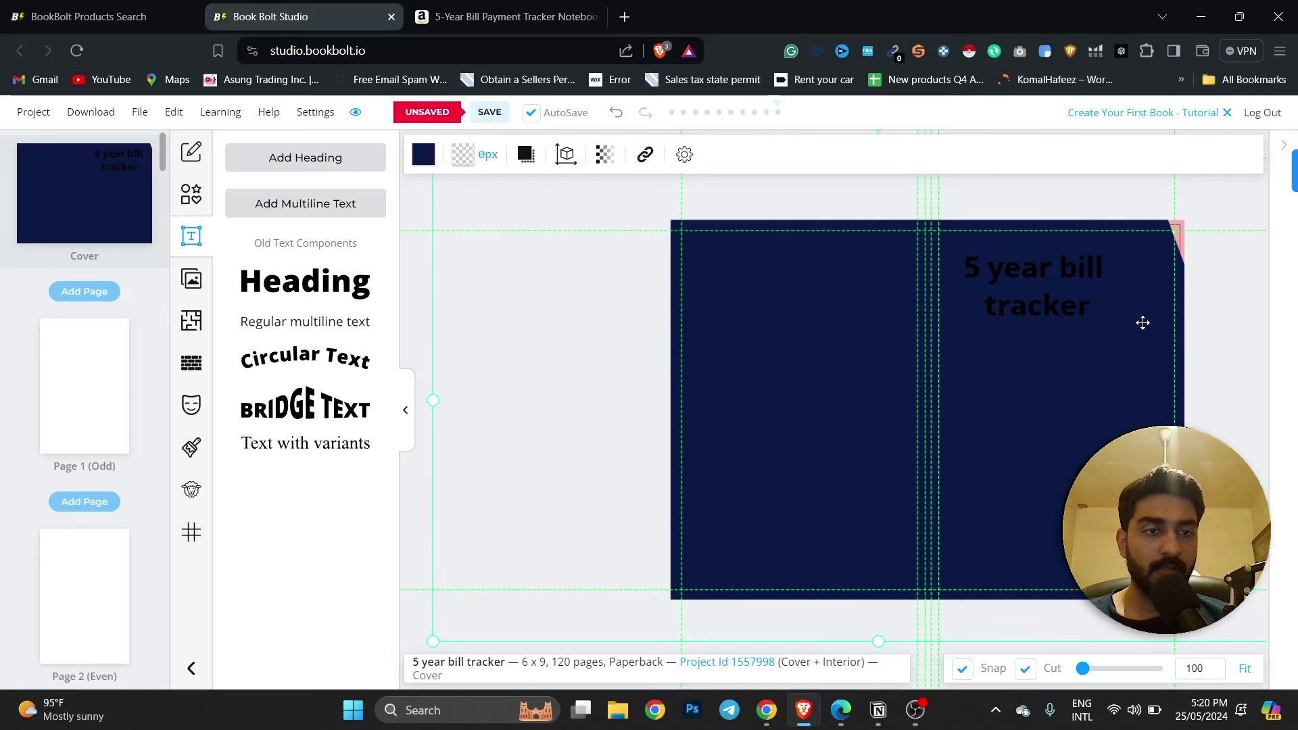
{"action": "left_click", "coordinate": [1057, 287]}
{"action": "left_click_drag", "start_coordinate": [1121, 324], "coordinate": [1139, 335]}
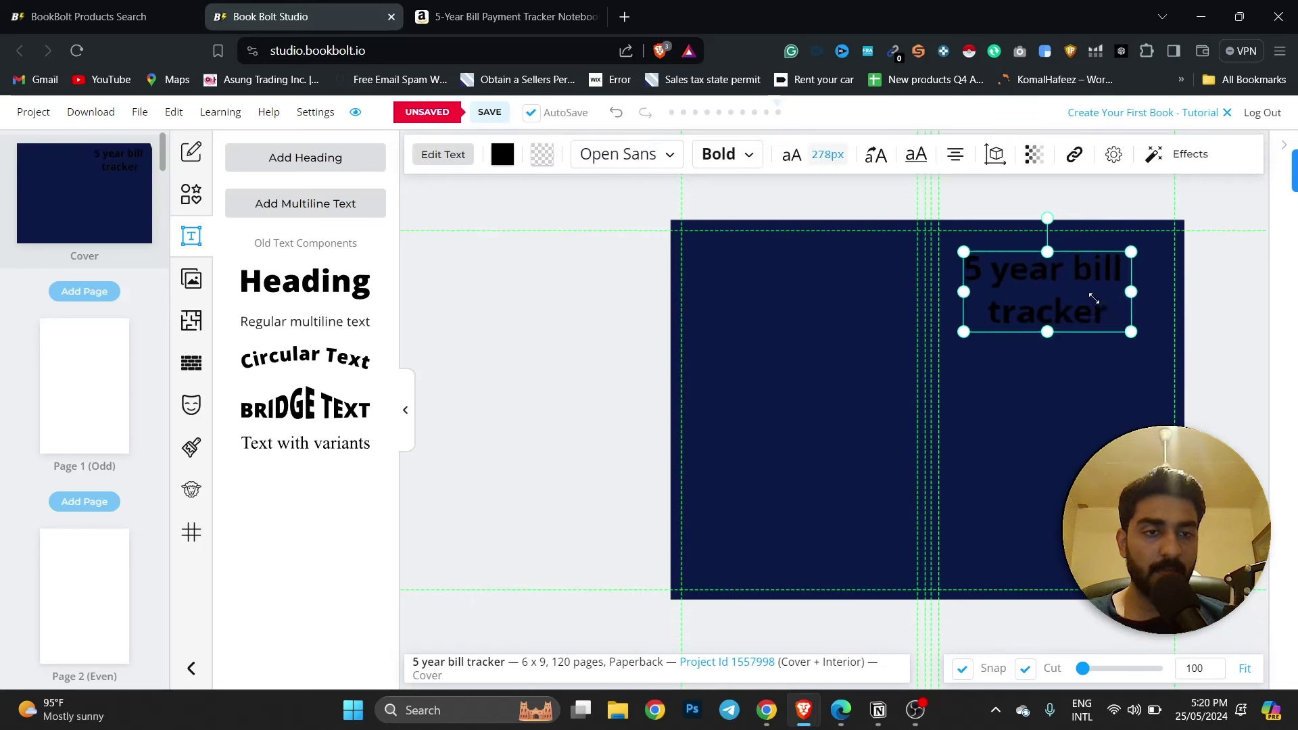
{"action": "left_click_drag", "start_coordinate": [1087, 293], "coordinate": [1087, 294]}
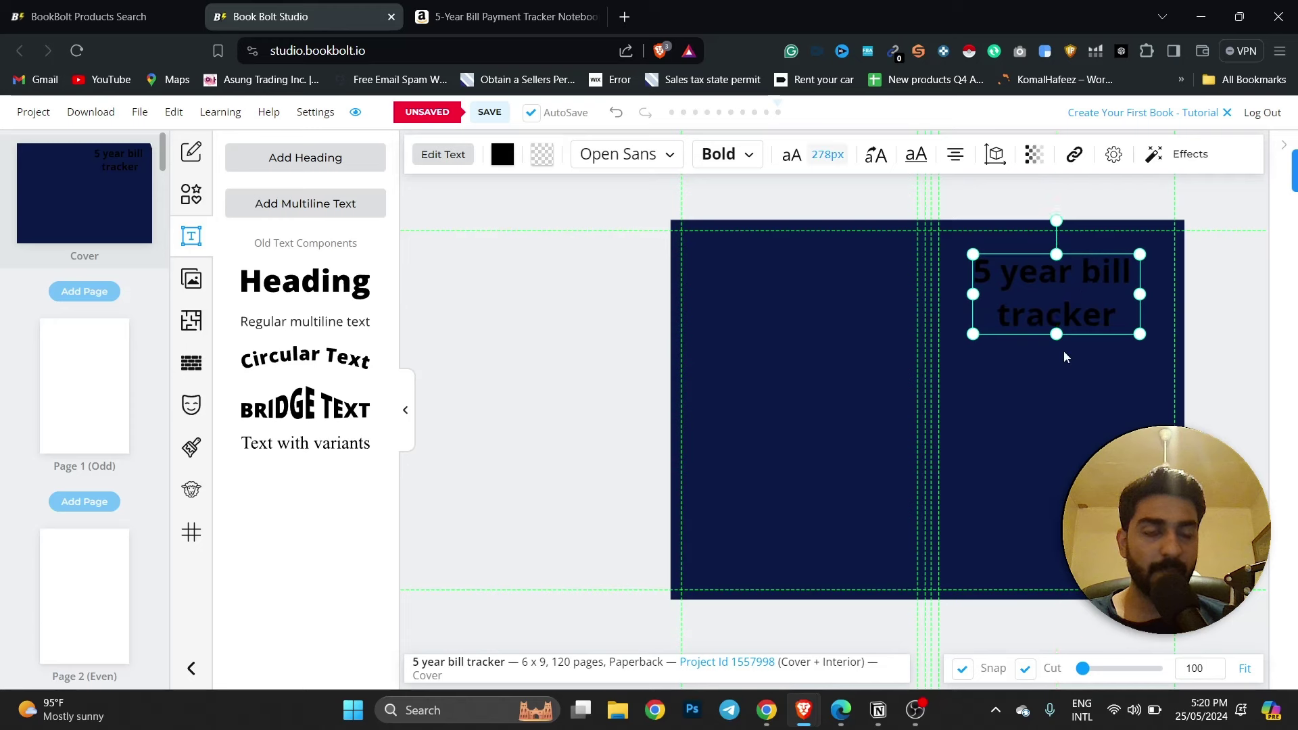
Try Alata on the title, then search 'popp' and apply Poppins.
{"action": "left_click", "coordinate": [641, 162]}
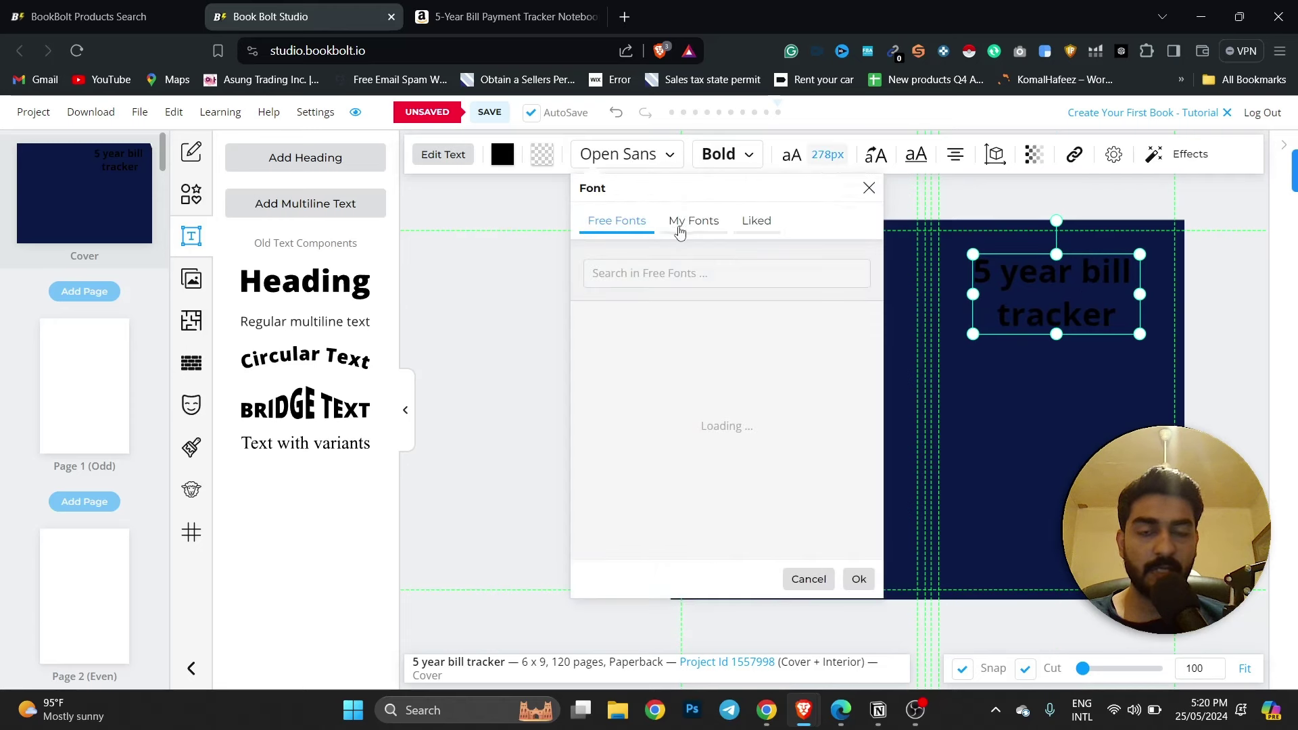
{"action": "scroll", "coordinate": [716, 385], "scroll_direction": "down", "scroll_amount": 2}
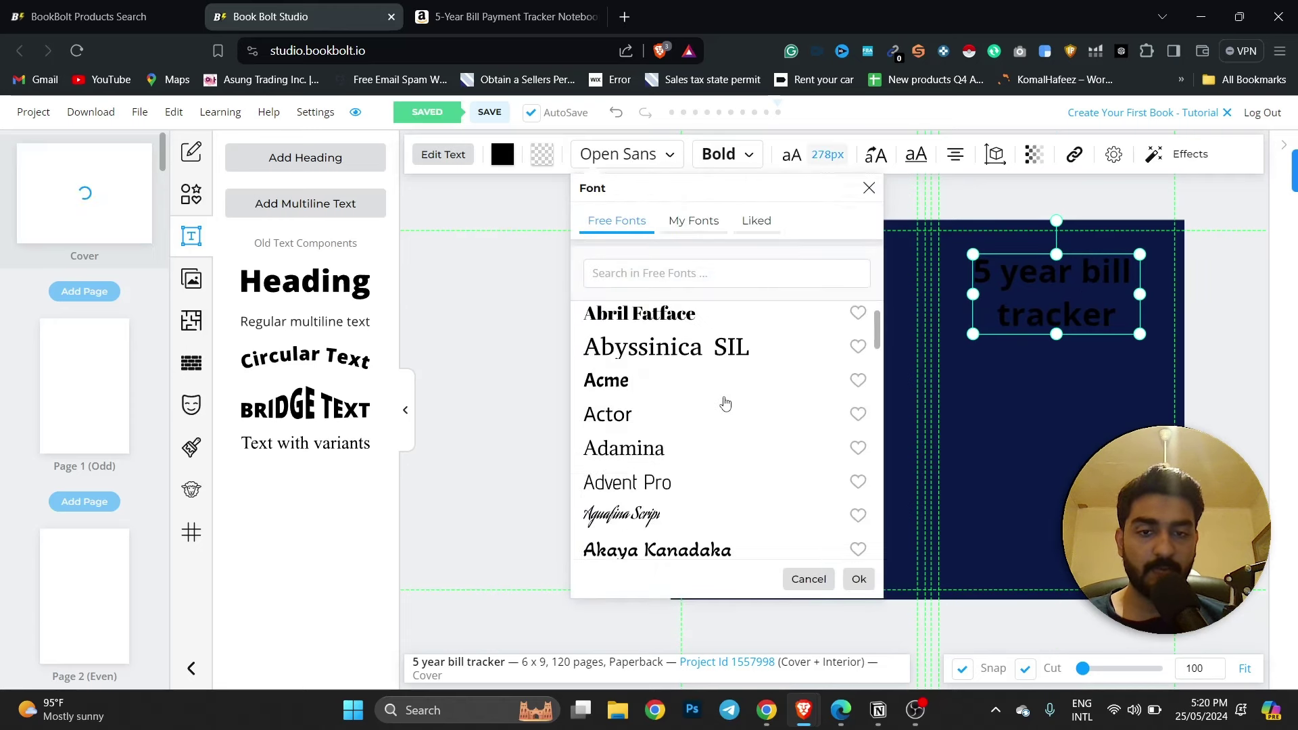
{"action": "scroll", "coordinate": [660, 428], "scroll_direction": "down", "scroll_amount": 4}
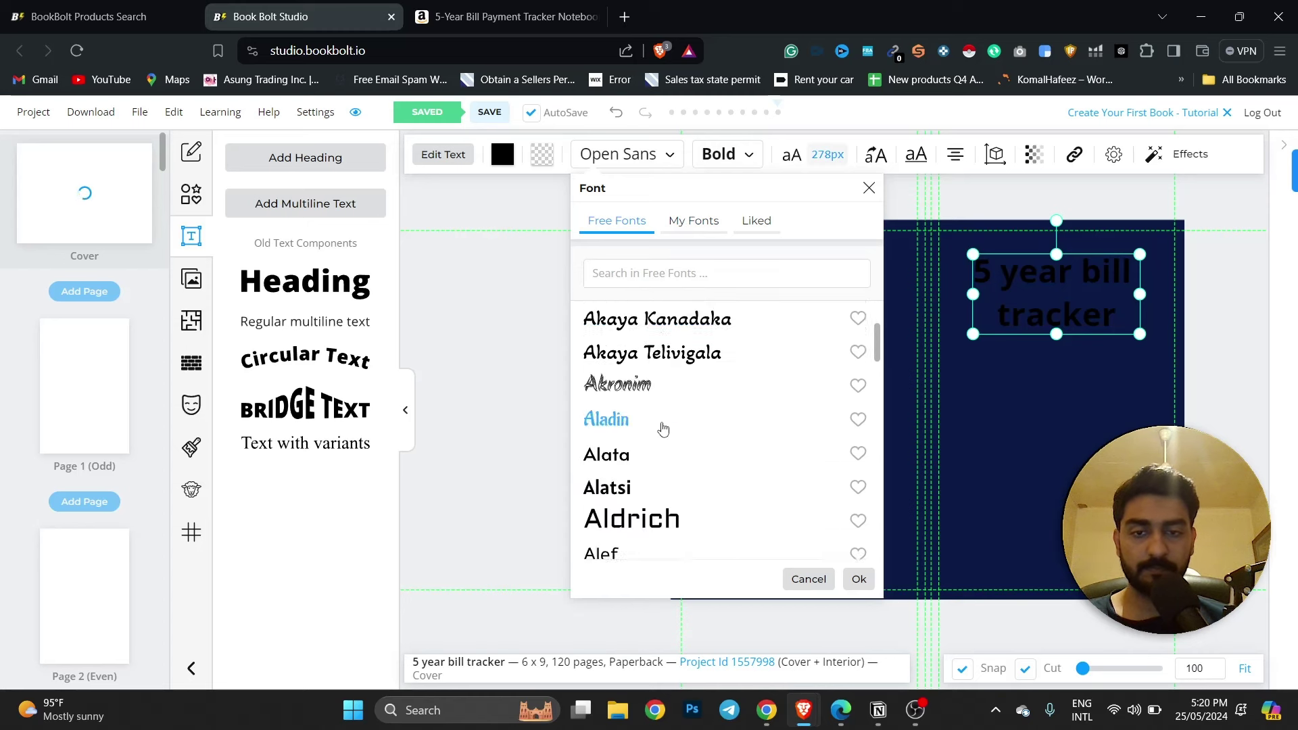
{"action": "scroll", "coordinate": [667, 419], "scroll_direction": "down", "scroll_amount": 3}
{"action": "scroll", "coordinate": [649, 416], "scroll_direction": "up", "scroll_amount": 3}
{"action": "left_click", "coordinate": [607, 406]}
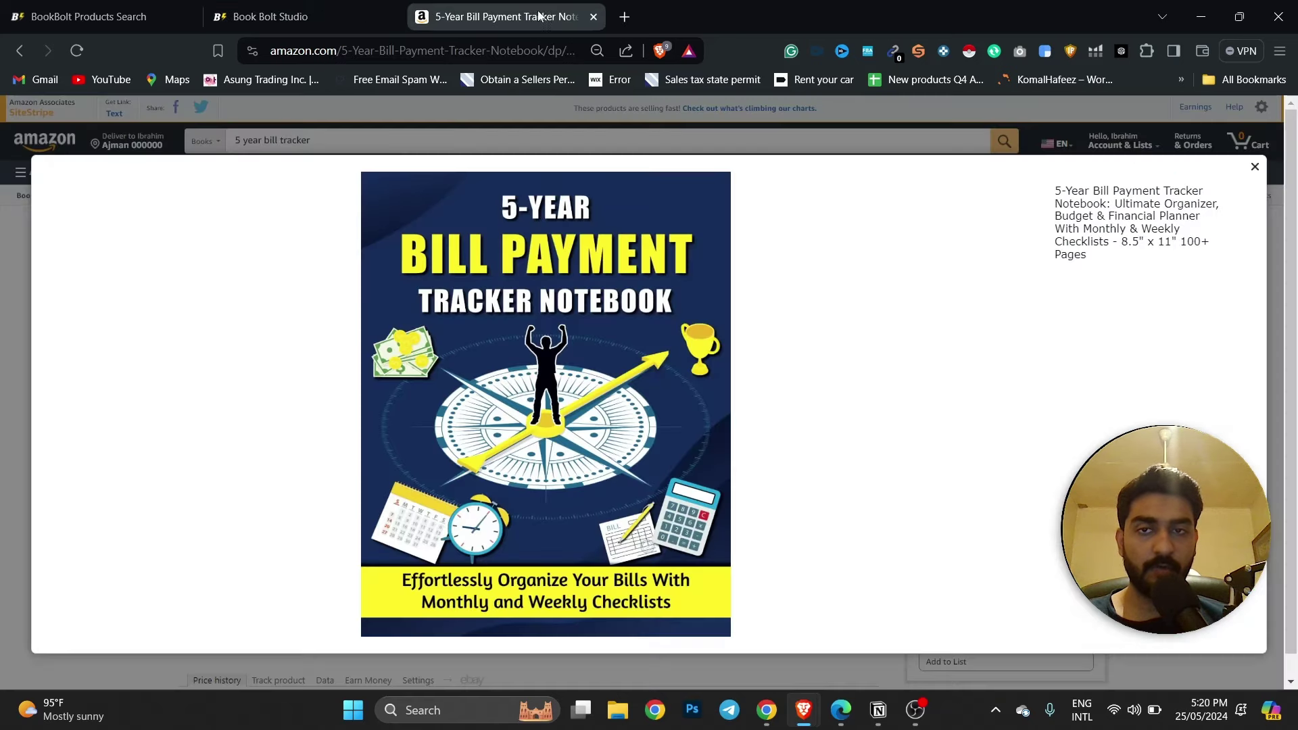
{"action": "left_click", "coordinate": [507, 16]}
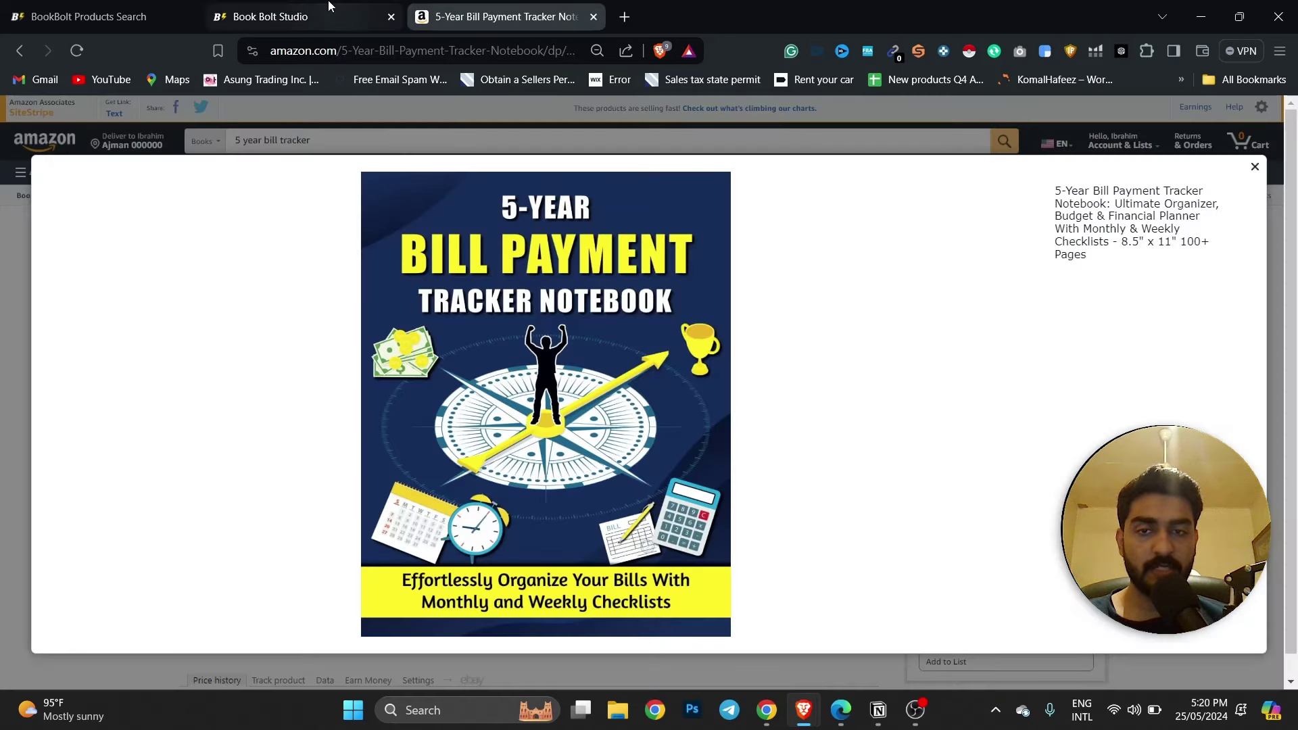
{"action": "left_click", "coordinate": [304, 16]}
{"action": "scroll", "coordinate": [733, 385], "scroll_direction": "down", "scroll_amount": 3}
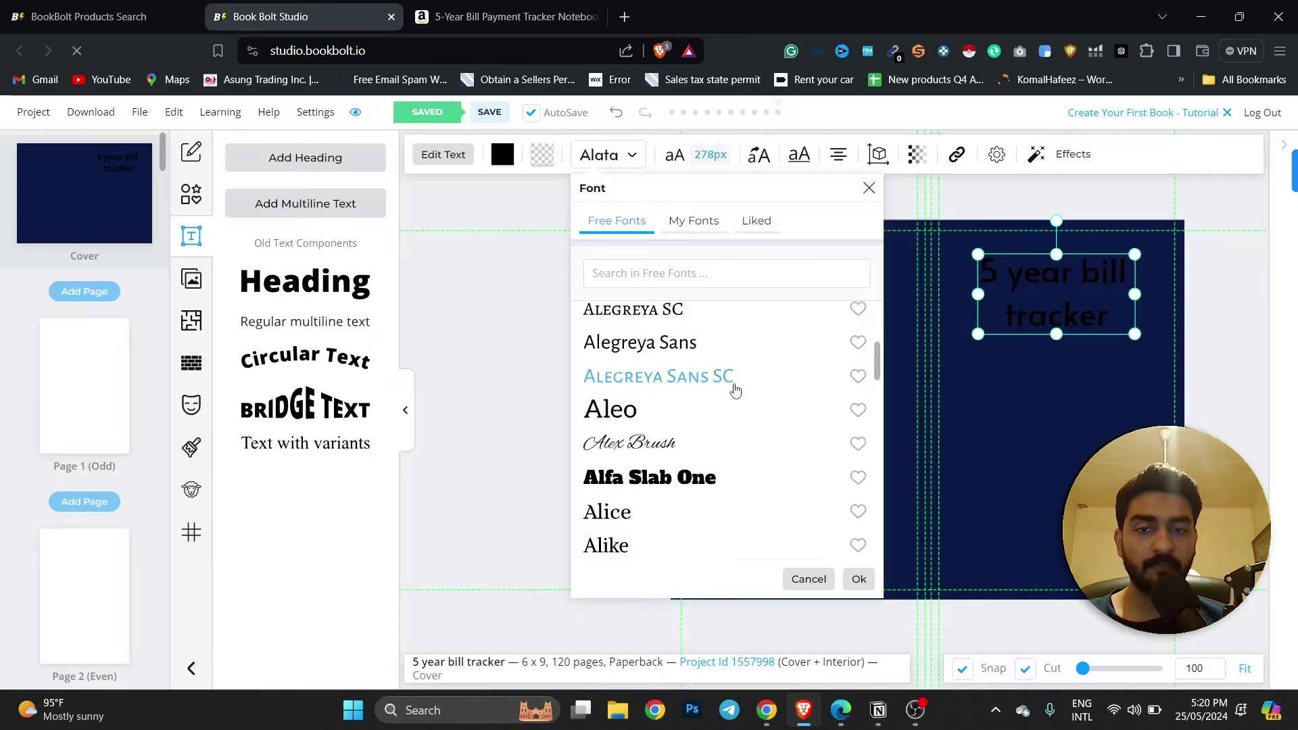
{"action": "scroll", "coordinate": [734, 387], "scroll_direction": "down", "scroll_amount": 4}
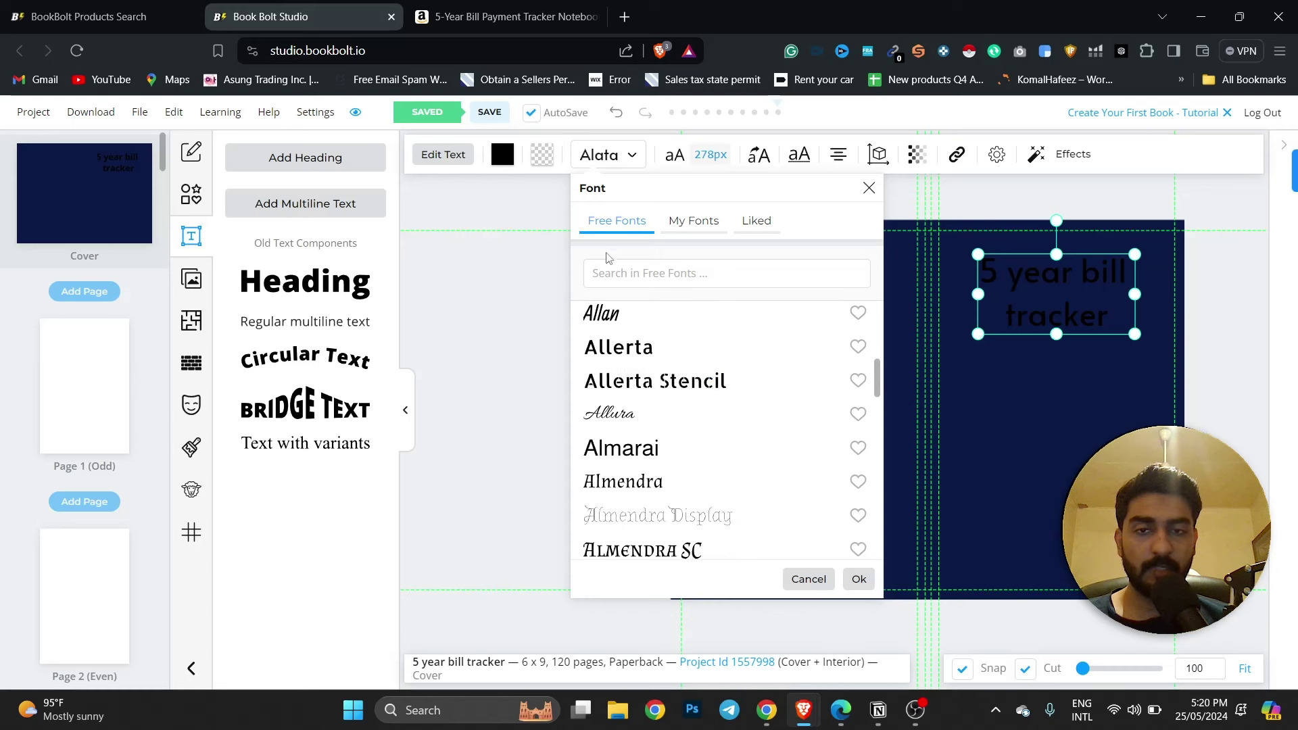
{"action": "left_click", "coordinate": [637, 274]}
{"action": "type", "text": "popp"}
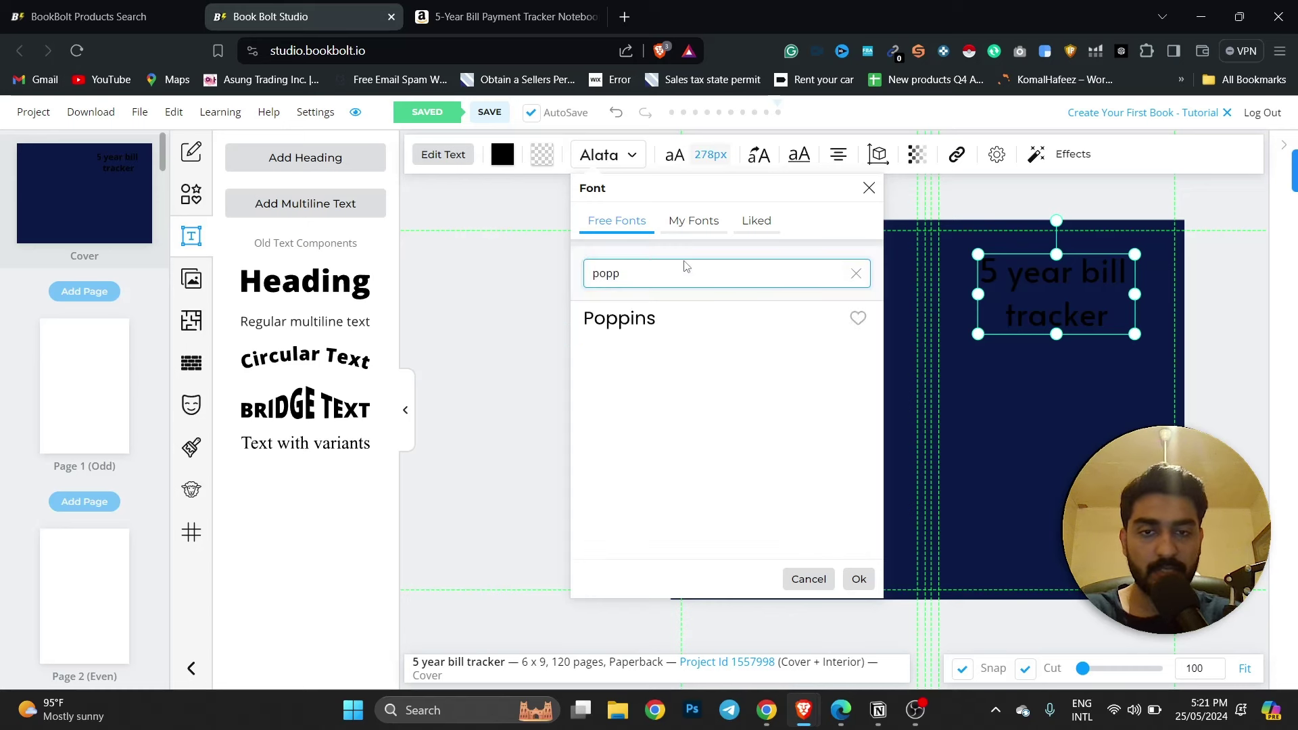
{"action": "left_click", "coordinate": [666, 320]}
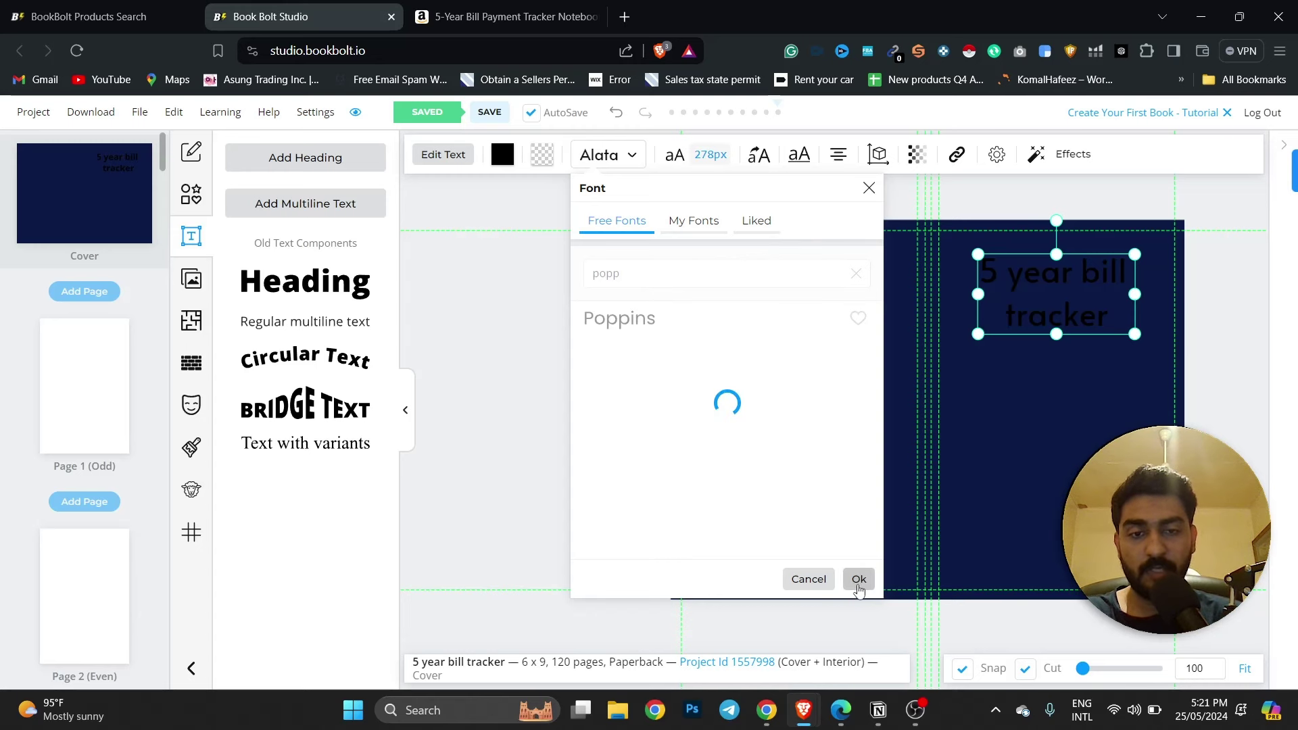
{"action": "left_click", "coordinate": [857, 579]}
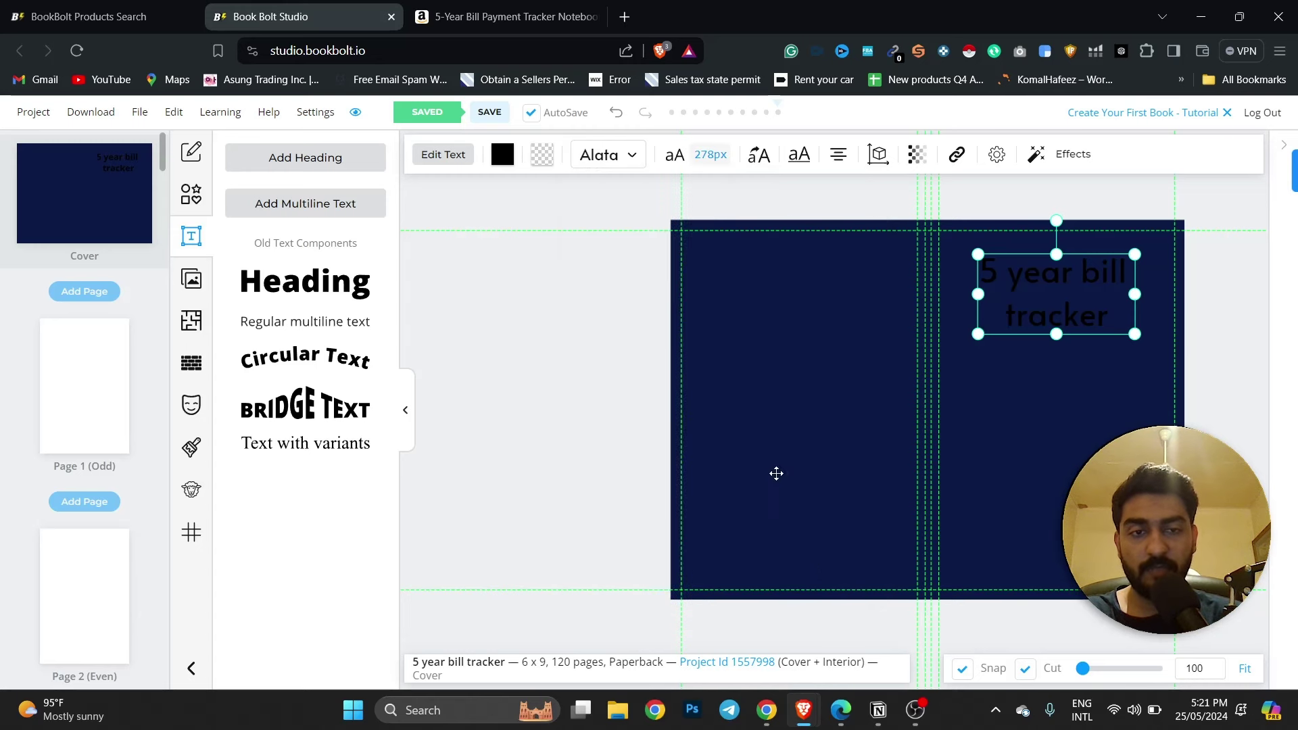
Reapply Poppins from the Free Fonts search for 'popp' to confirm the title font.
{"action": "left_click", "coordinate": [606, 156]}
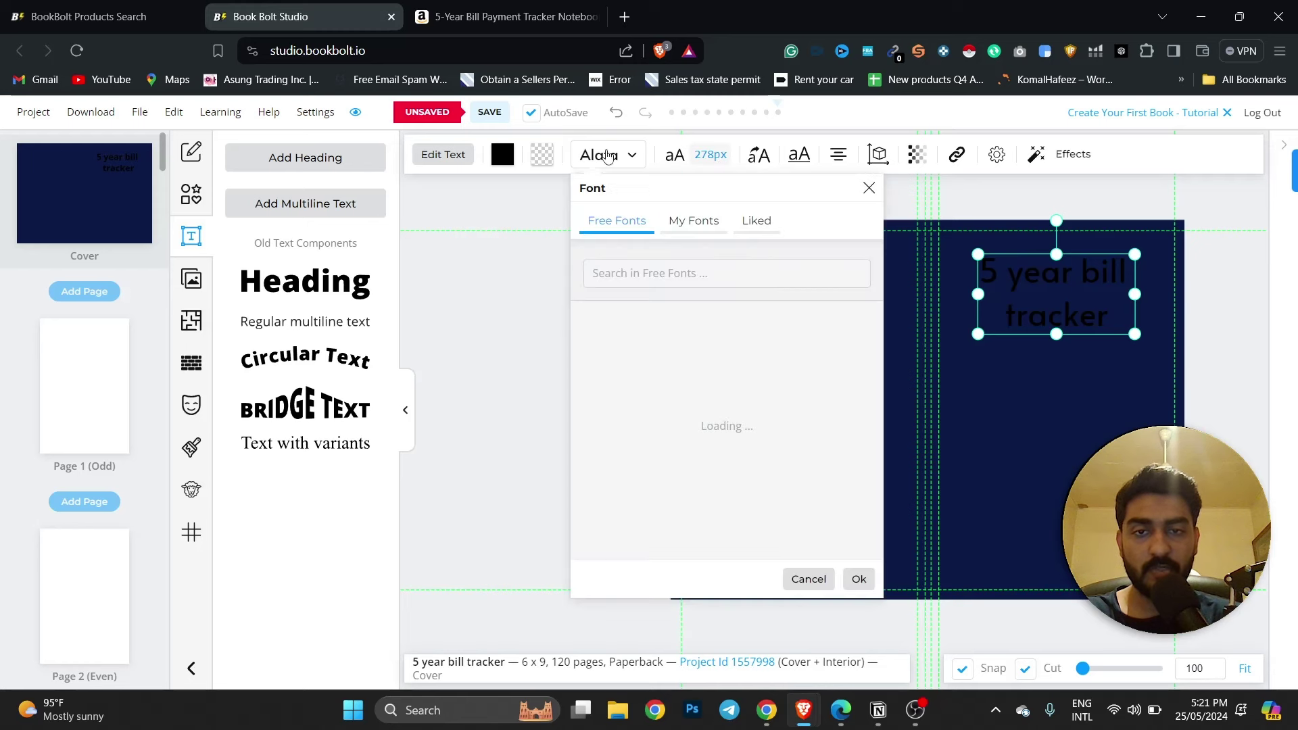
{"action": "left_click", "coordinate": [607, 279]}
{"action": "type", "text": "poppin"}
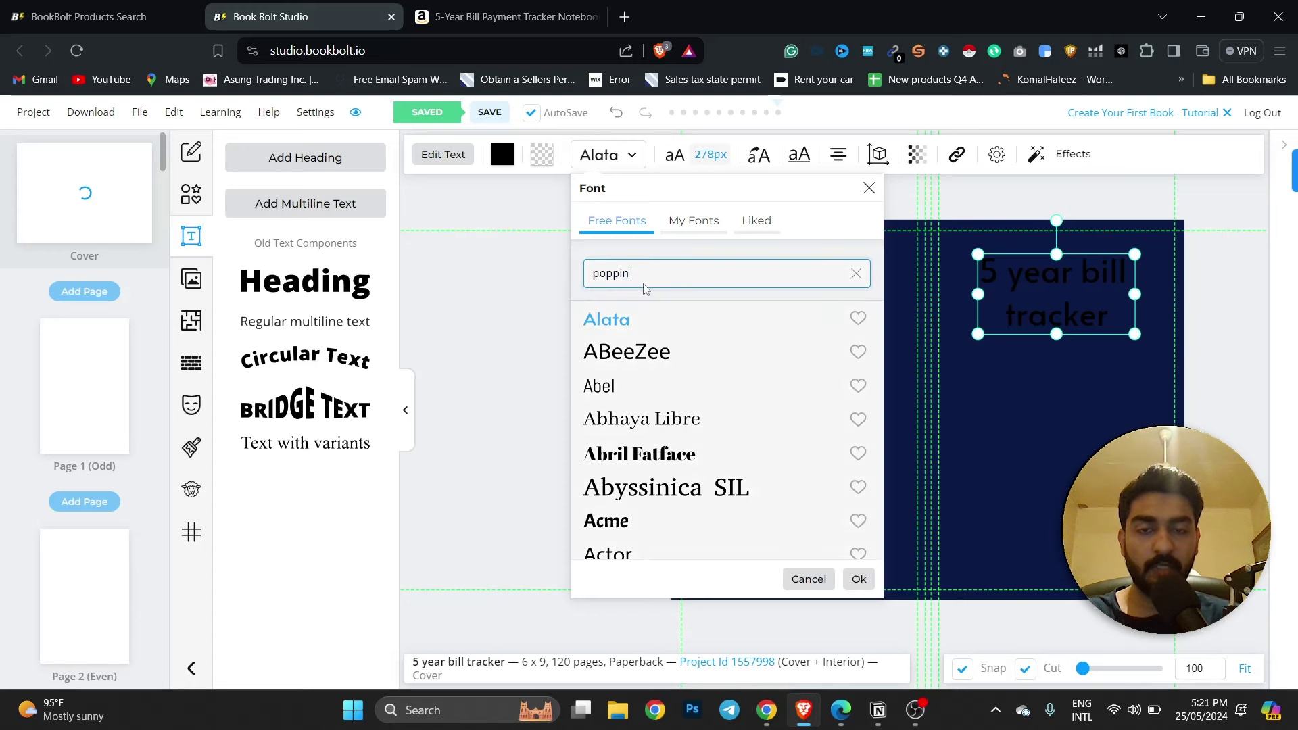
{"action": "left_click", "coordinate": [649, 326]}
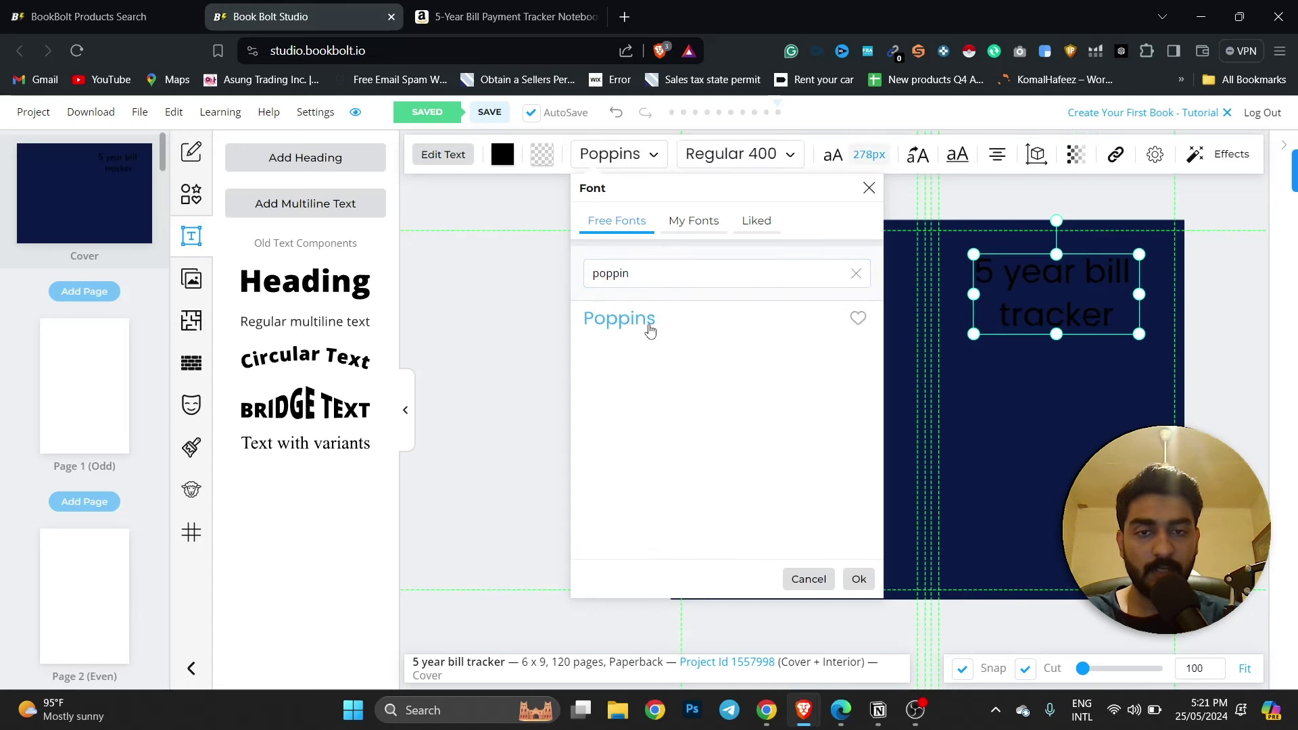
{"action": "left_click", "coordinate": [855, 579]}
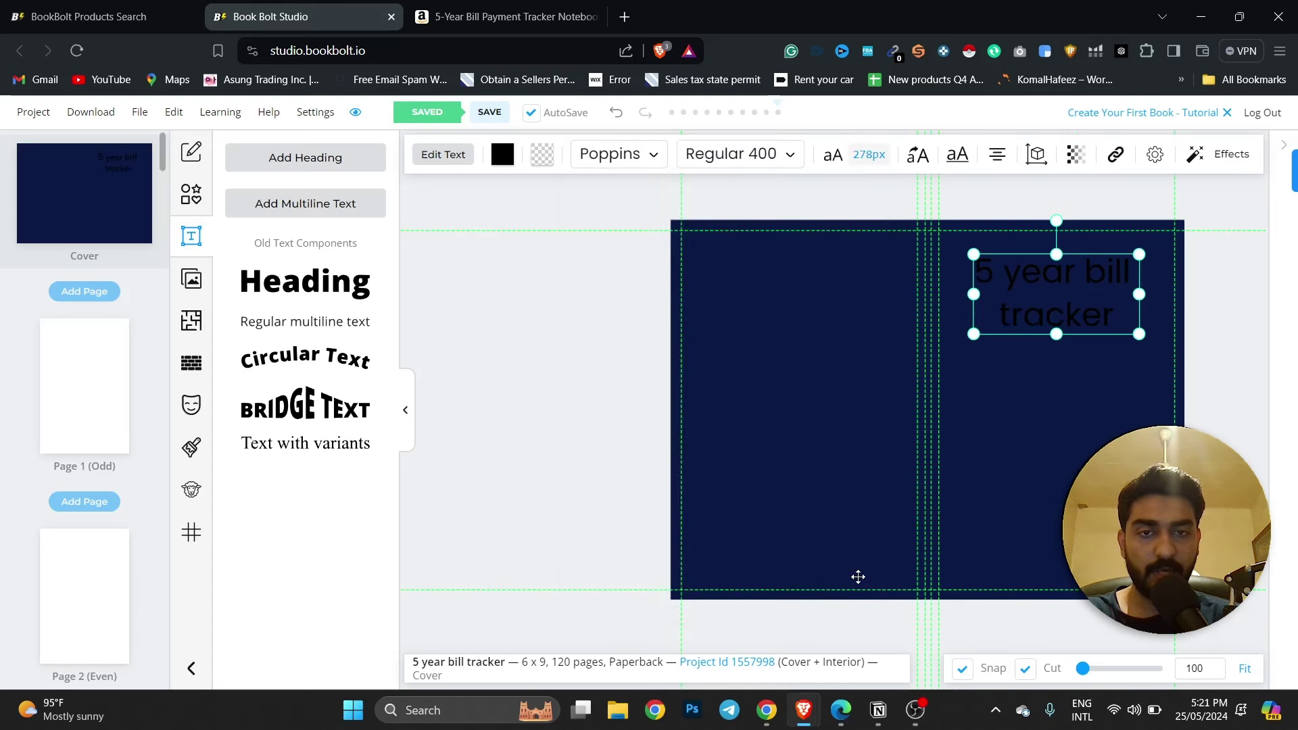
{"action": "left_click", "coordinate": [741, 162]}
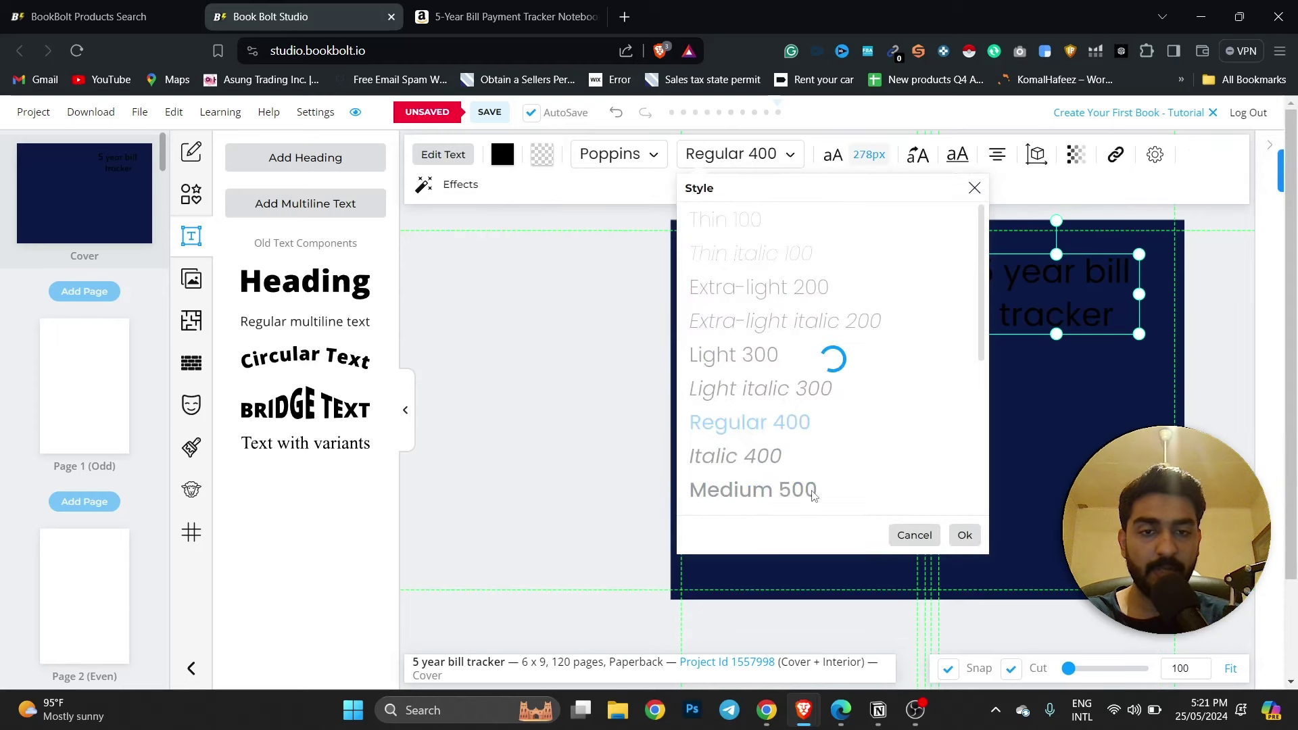
Set the title to Medium 500 weight in all caps and slightly widen its box.
{"action": "left_click", "coordinate": [965, 535]}
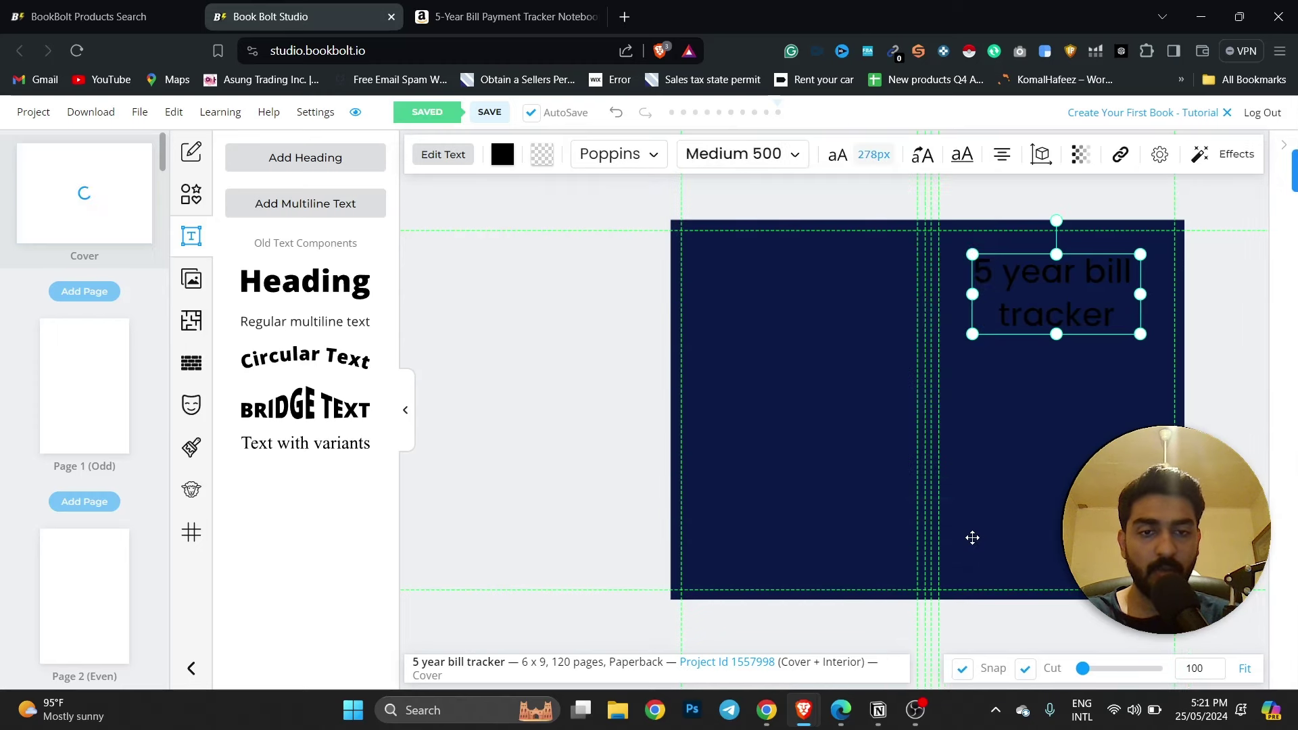
{"action": "left_click", "coordinate": [841, 156]}
{"action": "left_click", "coordinate": [1071, 191]}
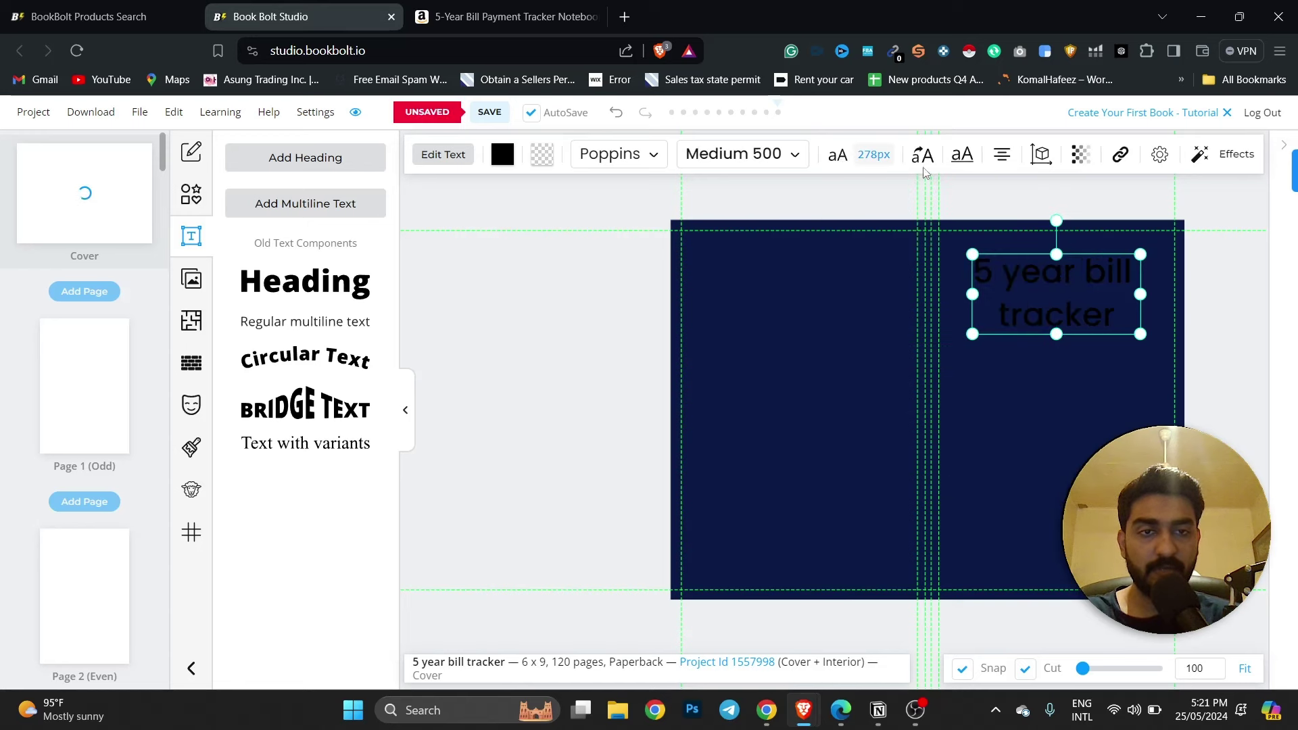
{"action": "left_click", "coordinate": [925, 163]}
{"action": "left_click", "coordinate": [953, 157]}
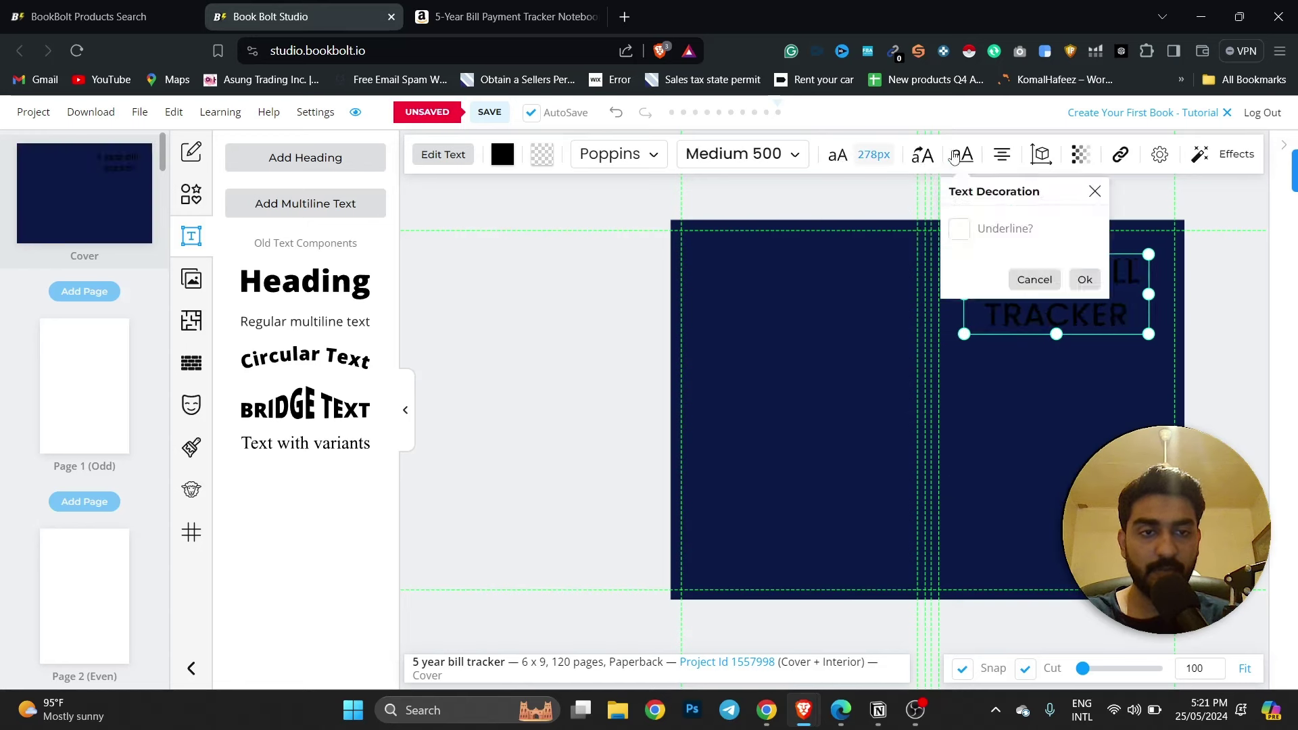
{"action": "left_click", "coordinate": [1084, 280]}
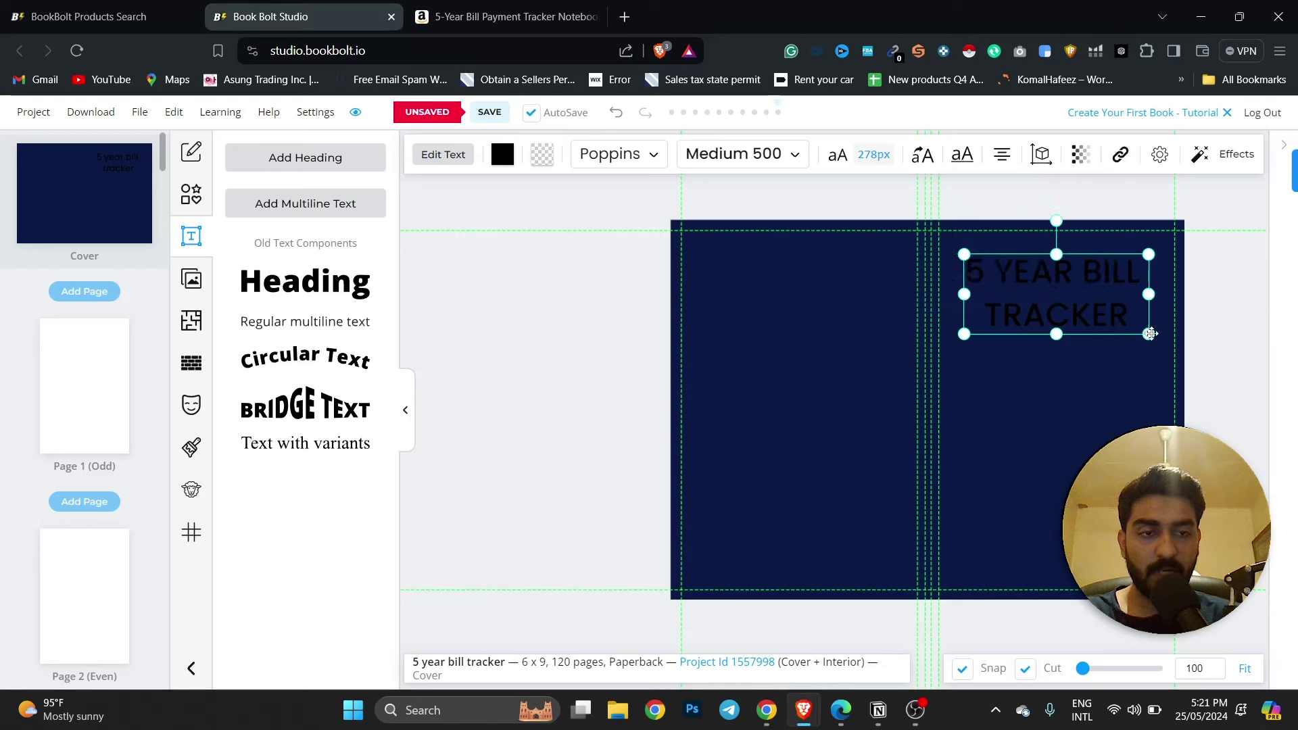
{"action": "left_click_drag", "start_coordinate": [1148, 333], "coordinate": [1179, 336]}
{"action": "left_click_drag", "start_coordinate": [1102, 290], "coordinate": [1097, 286]}
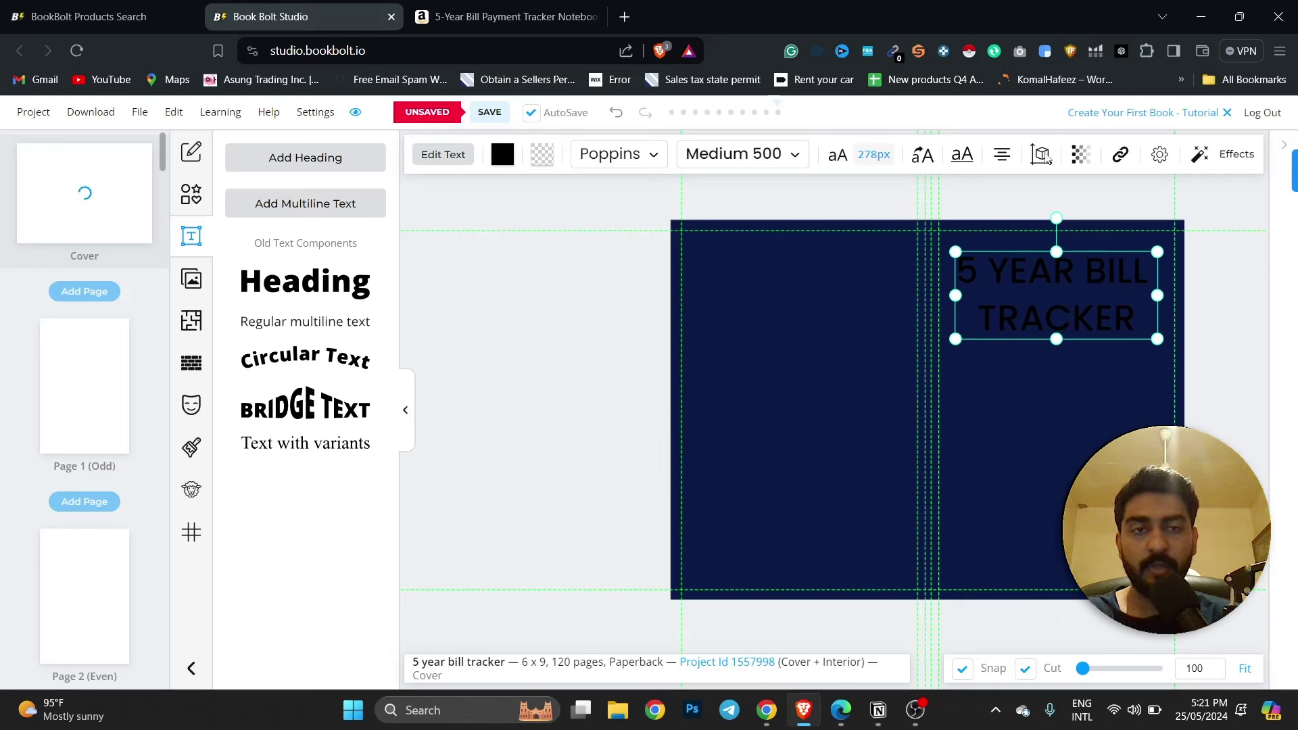
Colour the '5 YEAR BILL TRACKER' title yellow #FFD801.
{"action": "left_click", "coordinate": [509, 163]}
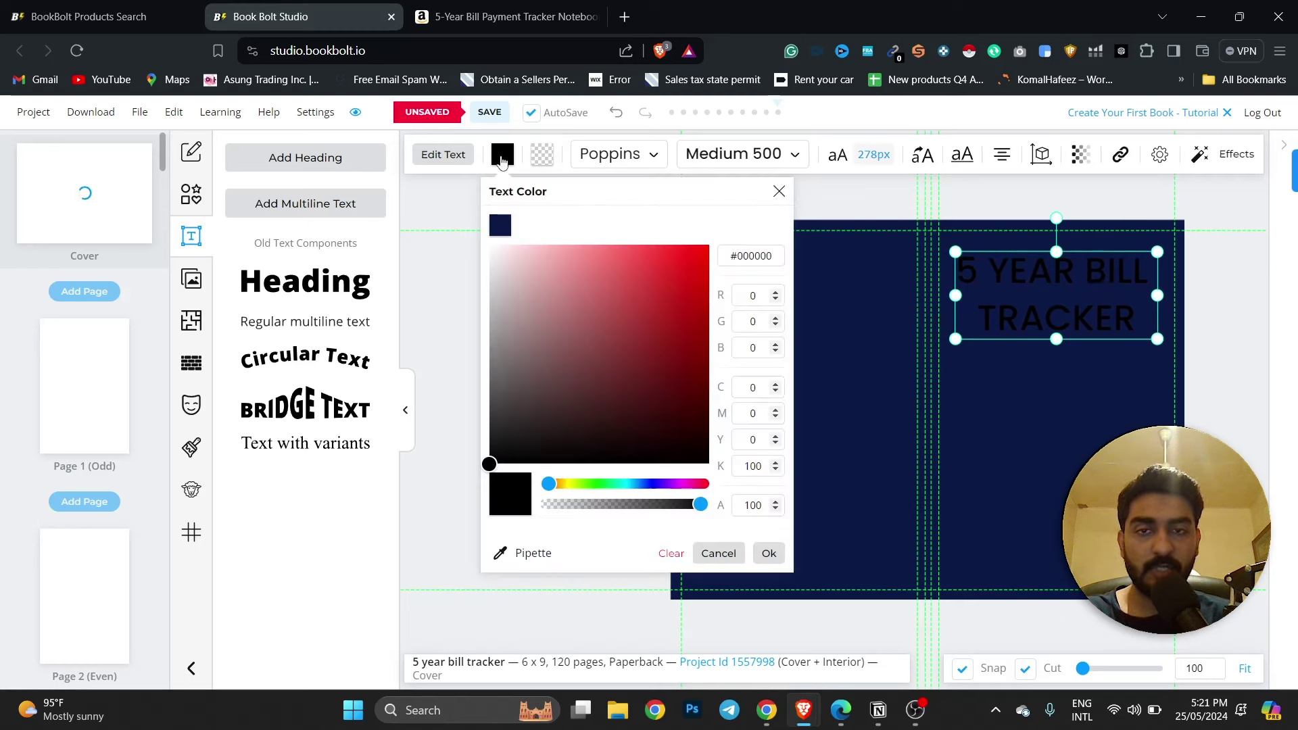
{"action": "left_click_drag", "start_coordinate": [530, 287], "coordinate": [476, 244]}
{"action": "left_click", "coordinate": [513, 428]}
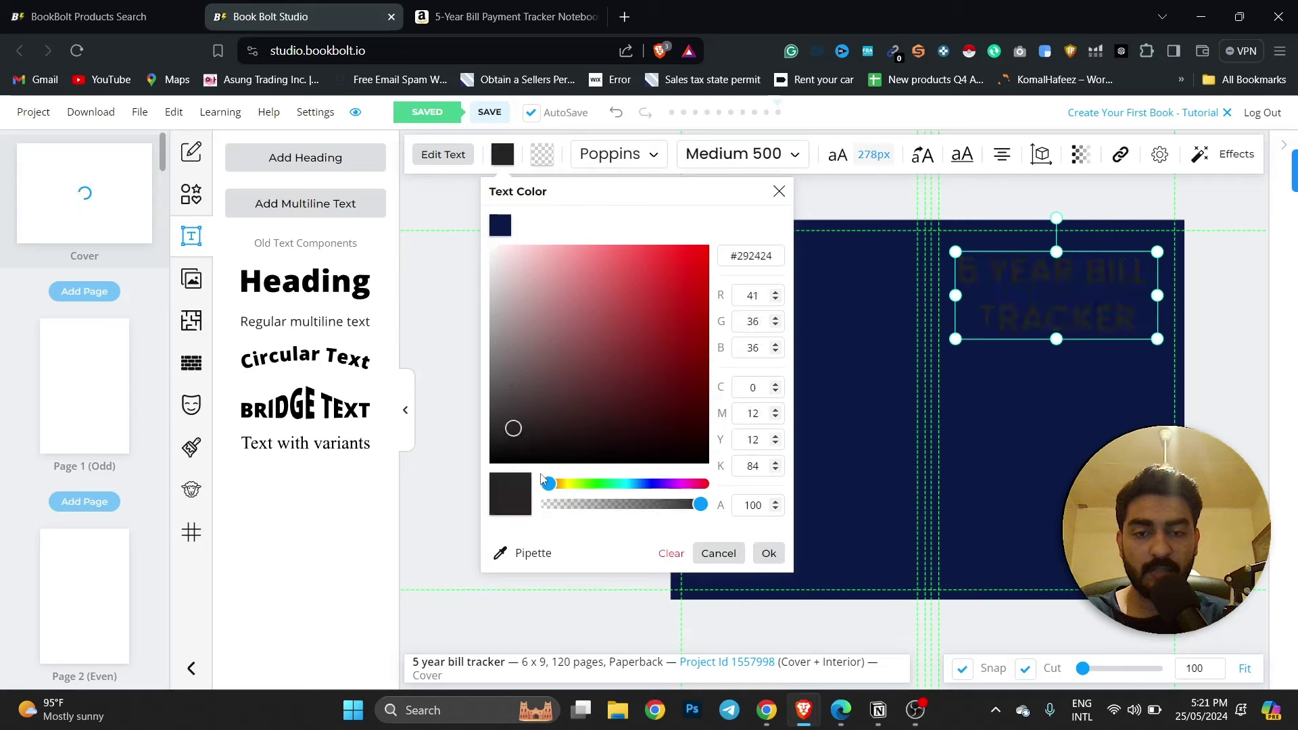
{"action": "left_click_drag", "start_coordinate": [557, 488], "coordinate": [583, 488]}
{"action": "left_click_drag", "start_coordinate": [634, 306], "coordinate": [708, 243]}
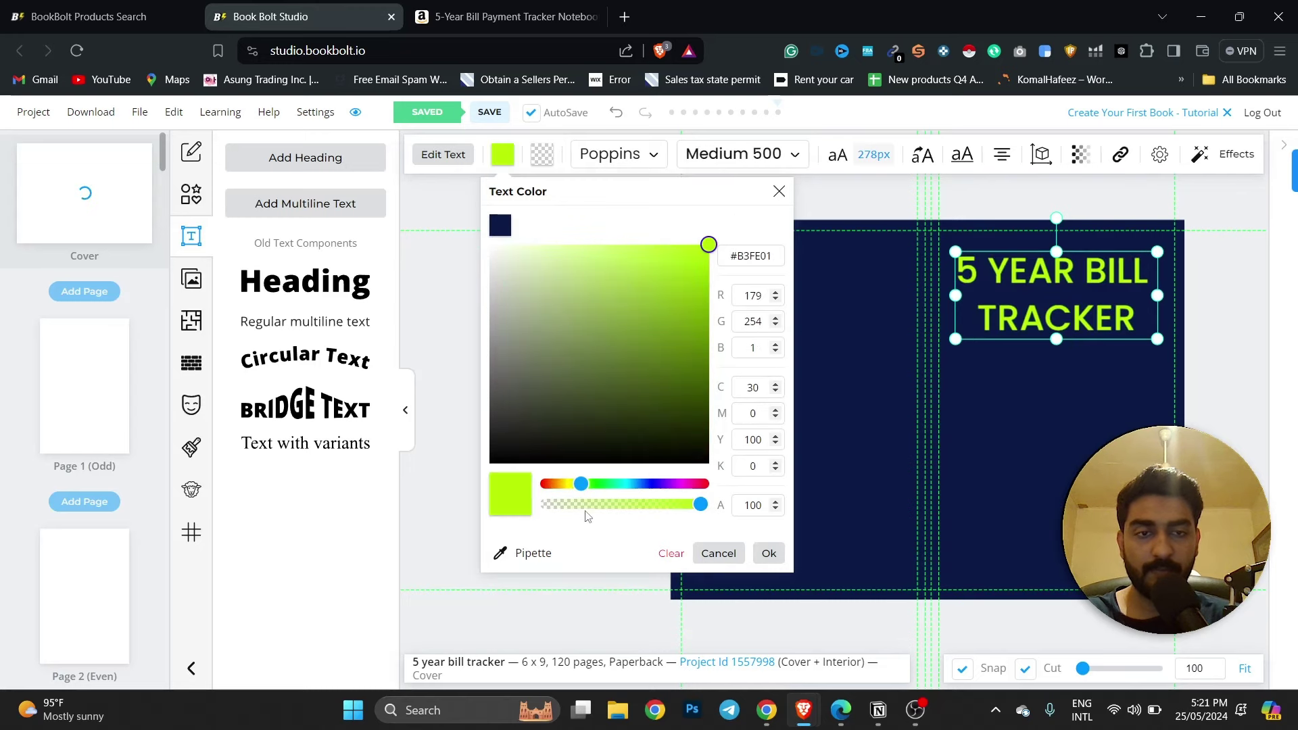
{"action": "left_click_drag", "start_coordinate": [583, 489], "coordinate": [570, 488]}
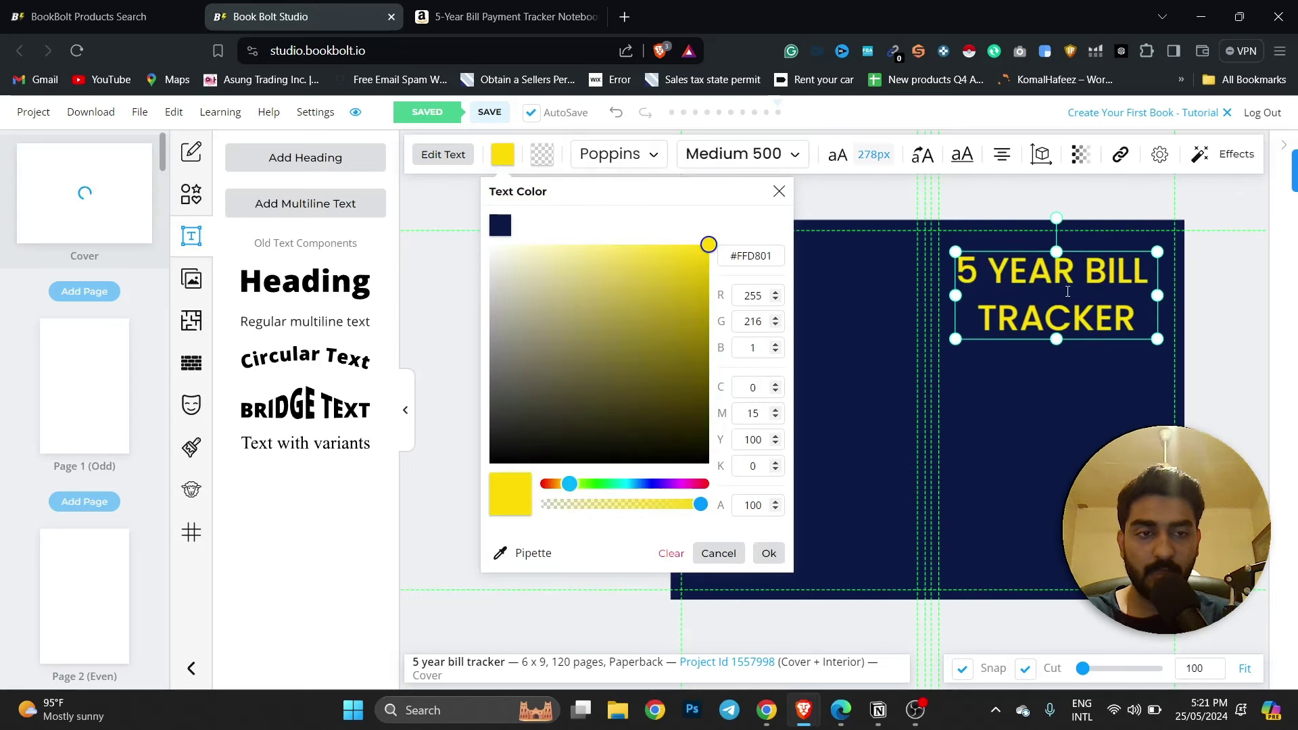
{"action": "mouse_move", "coordinate": [1025, 348]}
{"action": "left_mouse_down"}
{"action": "mouse_move", "coordinate": [1001, 347]}
{"action": "mouse_move", "coordinate": [1026, 350]}
{"action": "left_mouse_up"}
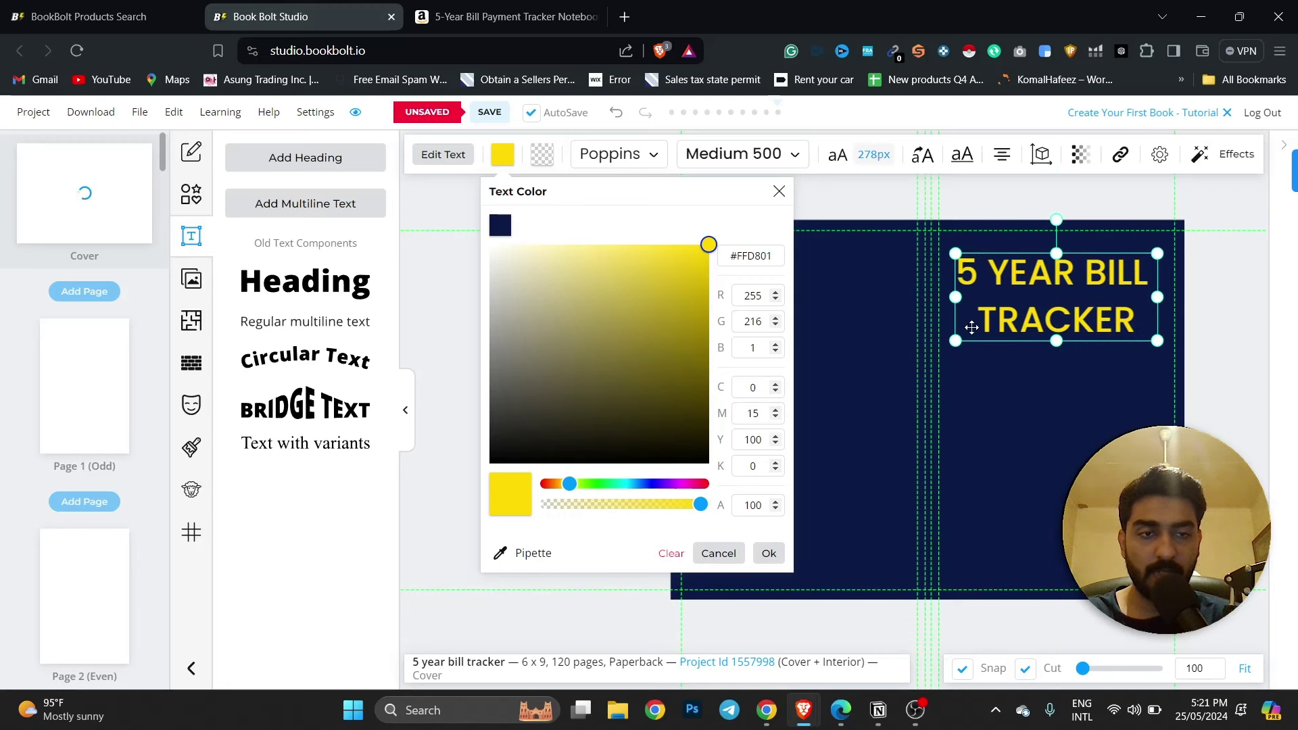
{"action": "left_click", "coordinate": [446, 306]}
{"action": "left_click", "coordinate": [1012, 306]}
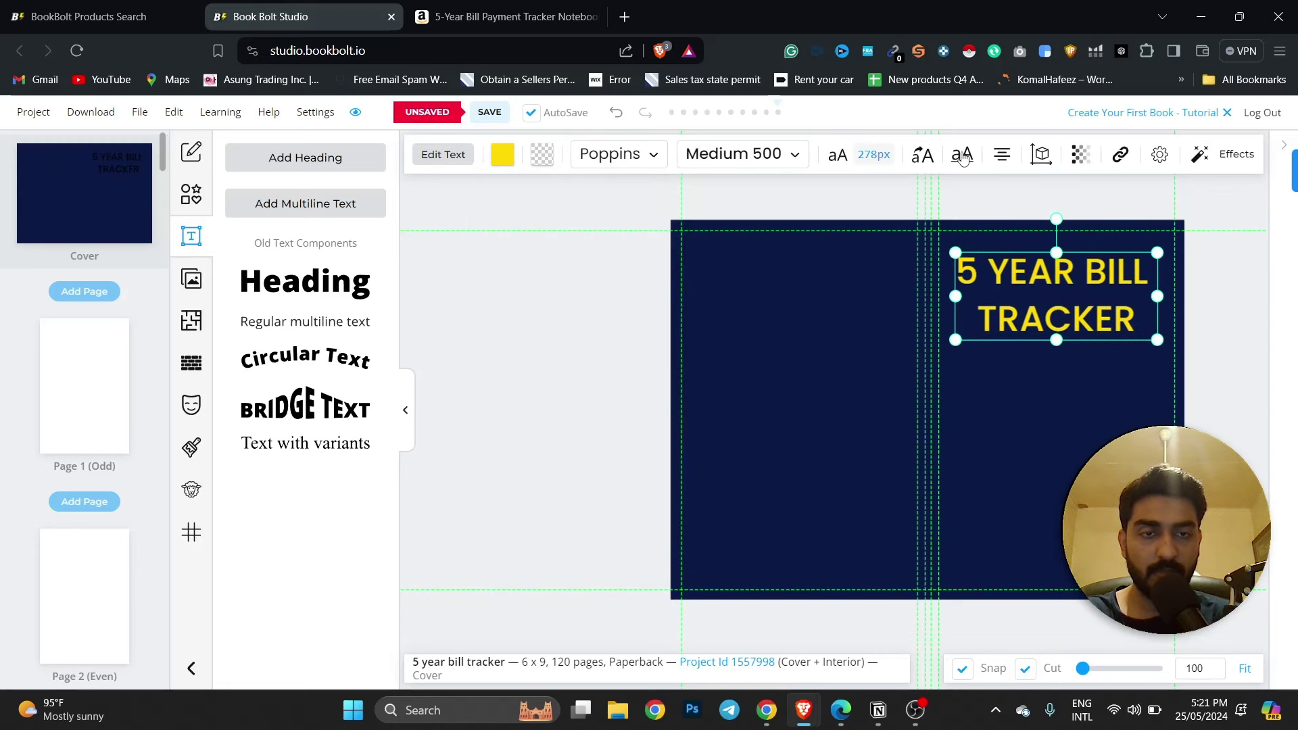
Set the title to Font Size 292, Char Spacing -91 and Line Height 88.
{"action": "left_click", "coordinate": [850, 160]}
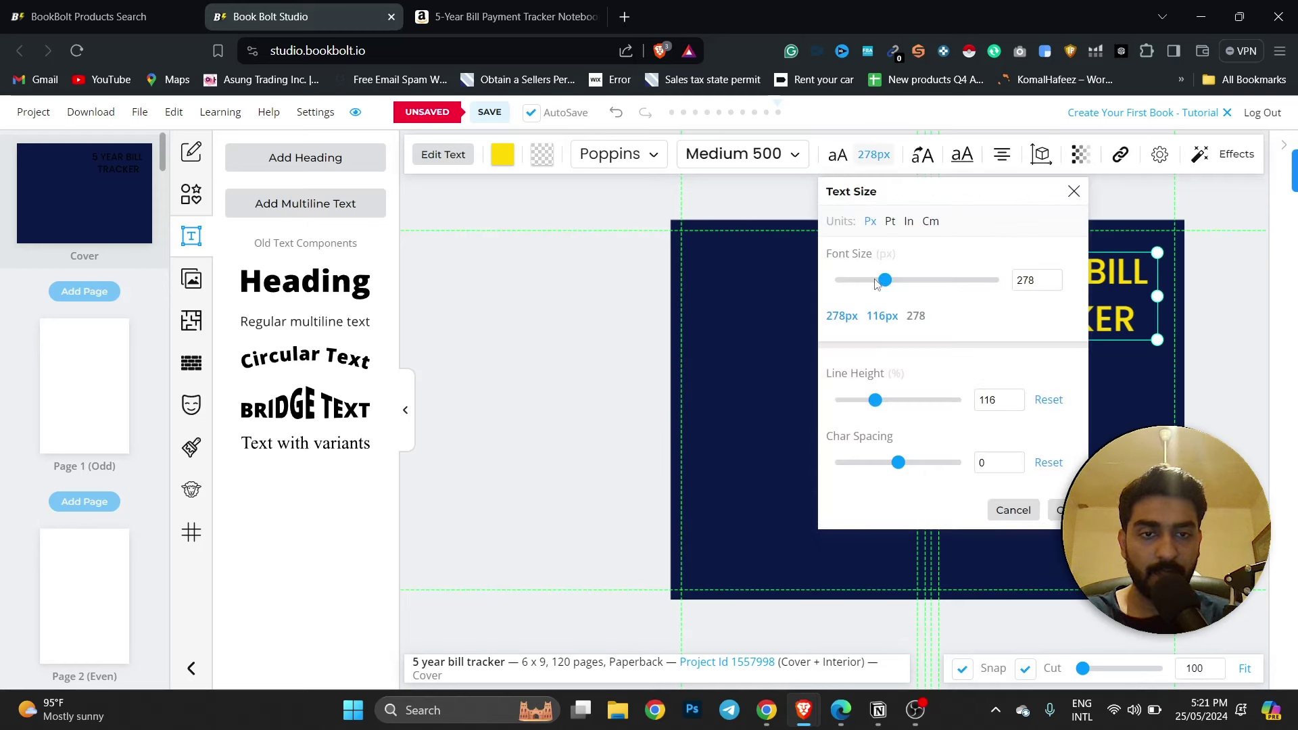
{"action": "left_click_drag", "start_coordinate": [897, 463], "coordinate": [892, 465]}
{"action": "left_click_drag", "start_coordinate": [875, 400], "coordinate": [858, 397]}
{"action": "left_click_drag", "start_coordinate": [886, 281], "coordinate": [888, 282]}
{"action": "left_click", "coordinate": [674, 345]}
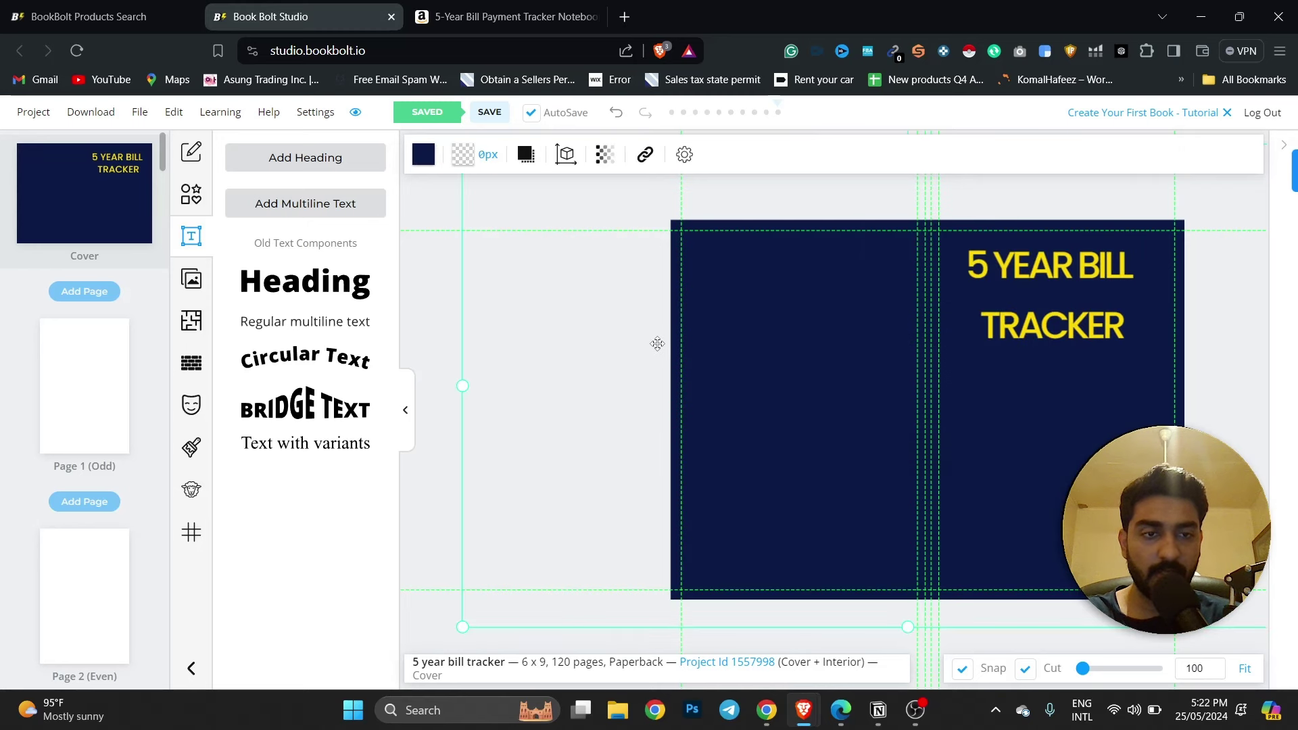
{"action": "left_click", "coordinate": [1066, 300]}
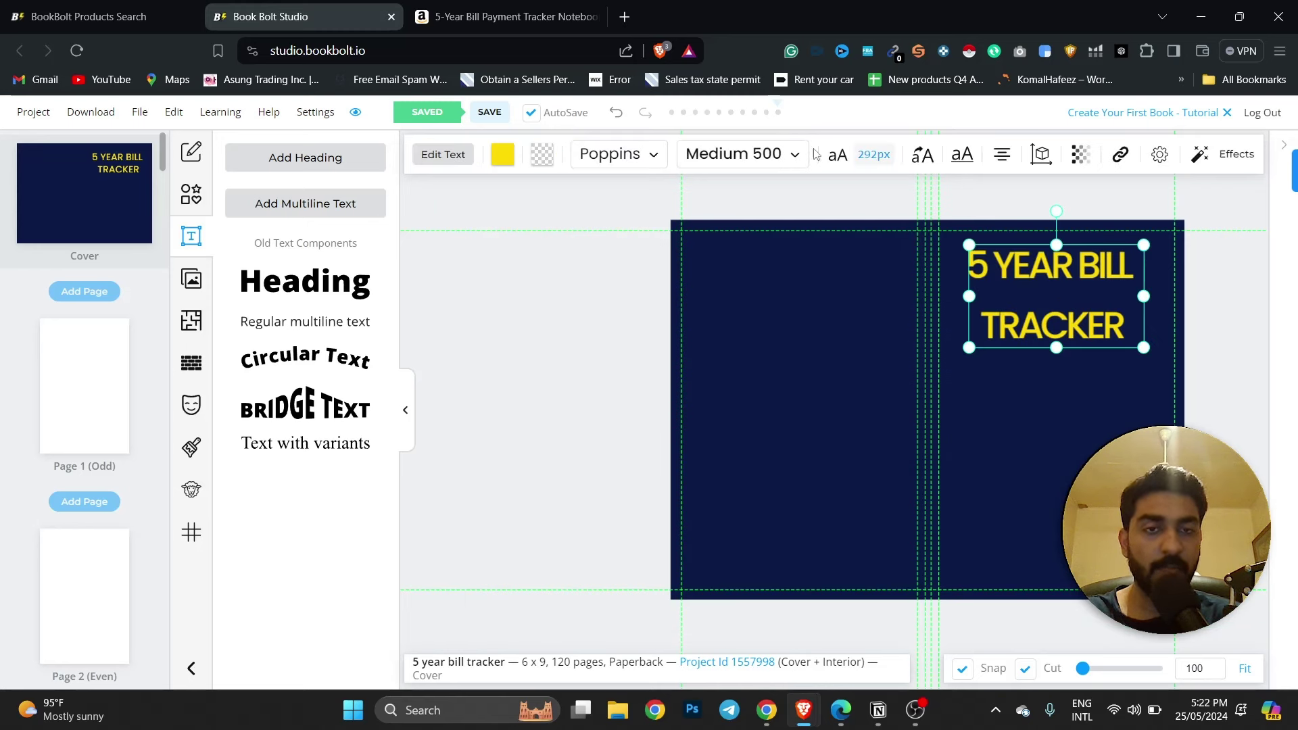
{"action": "left_click", "coordinate": [835, 157]}
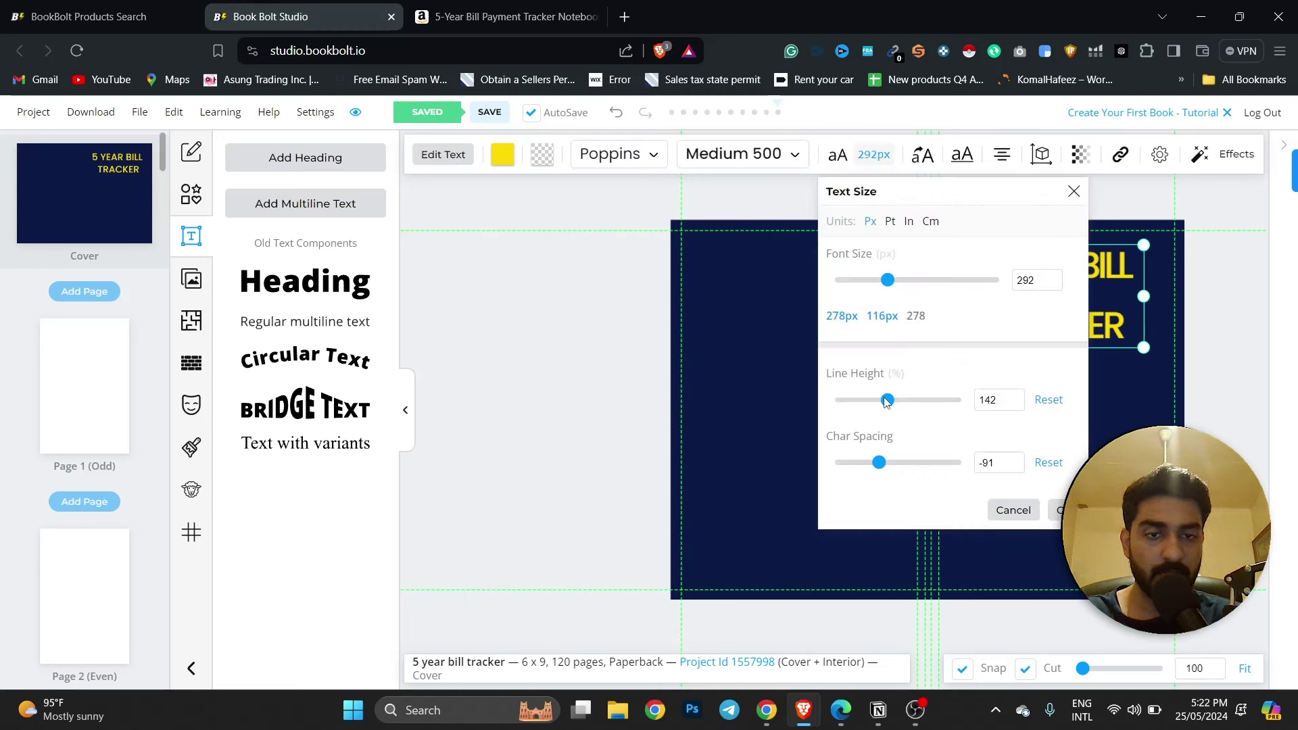
{"action": "left_click_drag", "start_coordinate": [887, 400], "coordinate": [861, 402]}
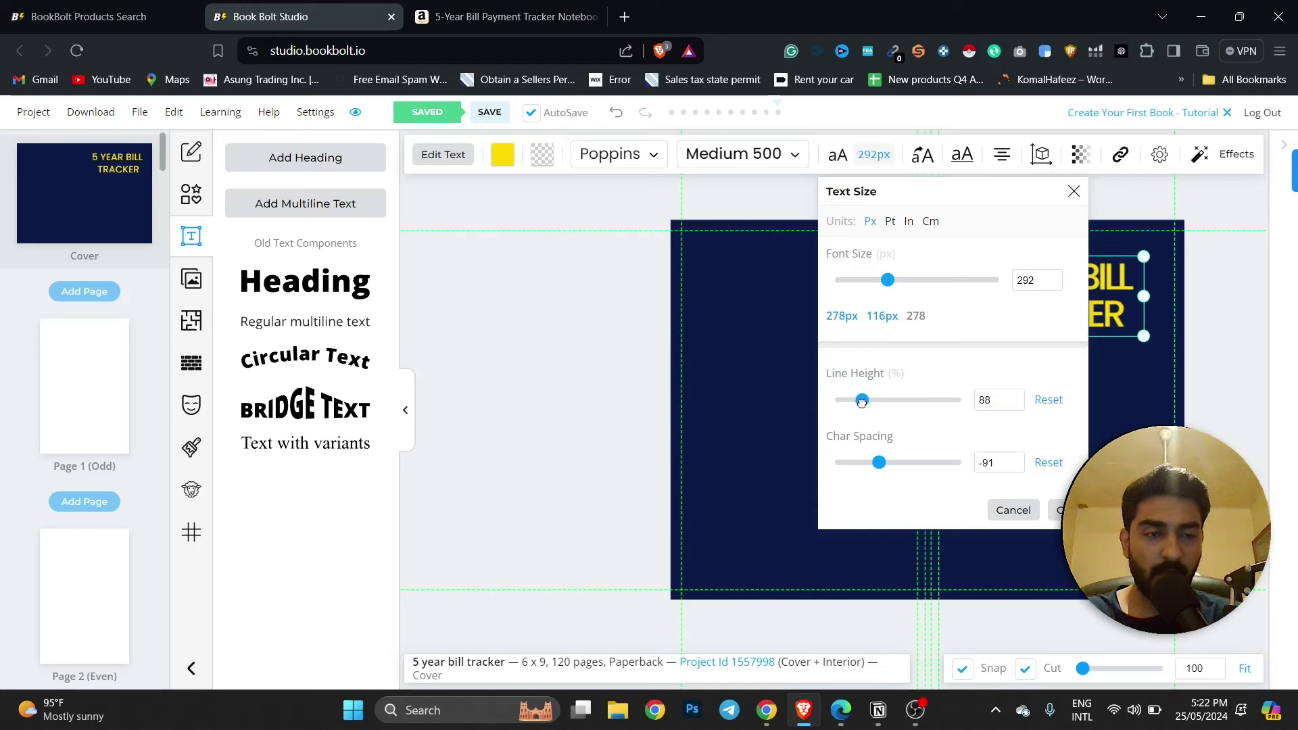
{"action": "left_click", "coordinate": [1109, 384]}
Widen the title box, centre it on the front cover and nudge it slightly down.
{"action": "left_click", "coordinate": [1077, 291]}
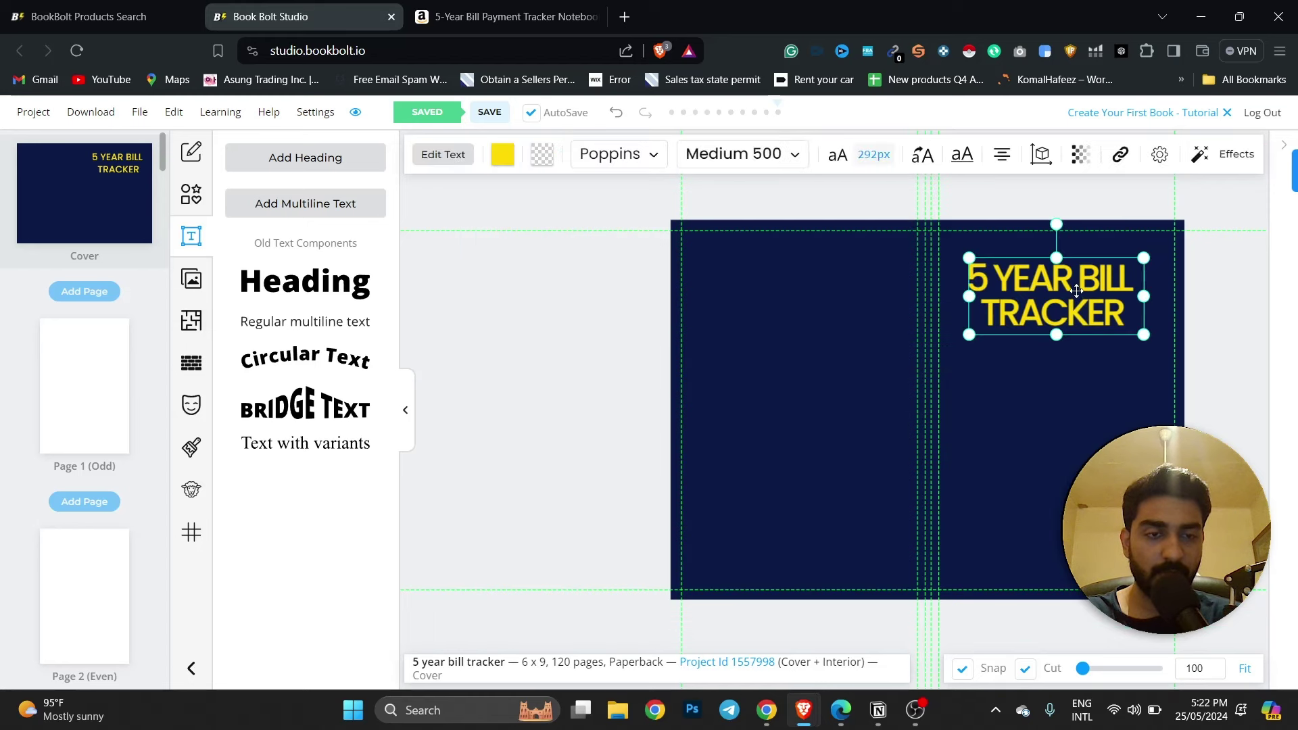
{"action": "mouse_move", "coordinate": [1141, 337]}
{"action": "left_mouse_down"}
{"action": "mouse_move", "coordinate": [1156, 342]}
{"action": "mouse_move", "coordinate": [1089, 320]}
{"action": "mouse_move", "coordinate": [1170, 347]}
{"action": "mouse_move", "coordinate": [1116, 333]}
{"action": "left_mouse_up"}
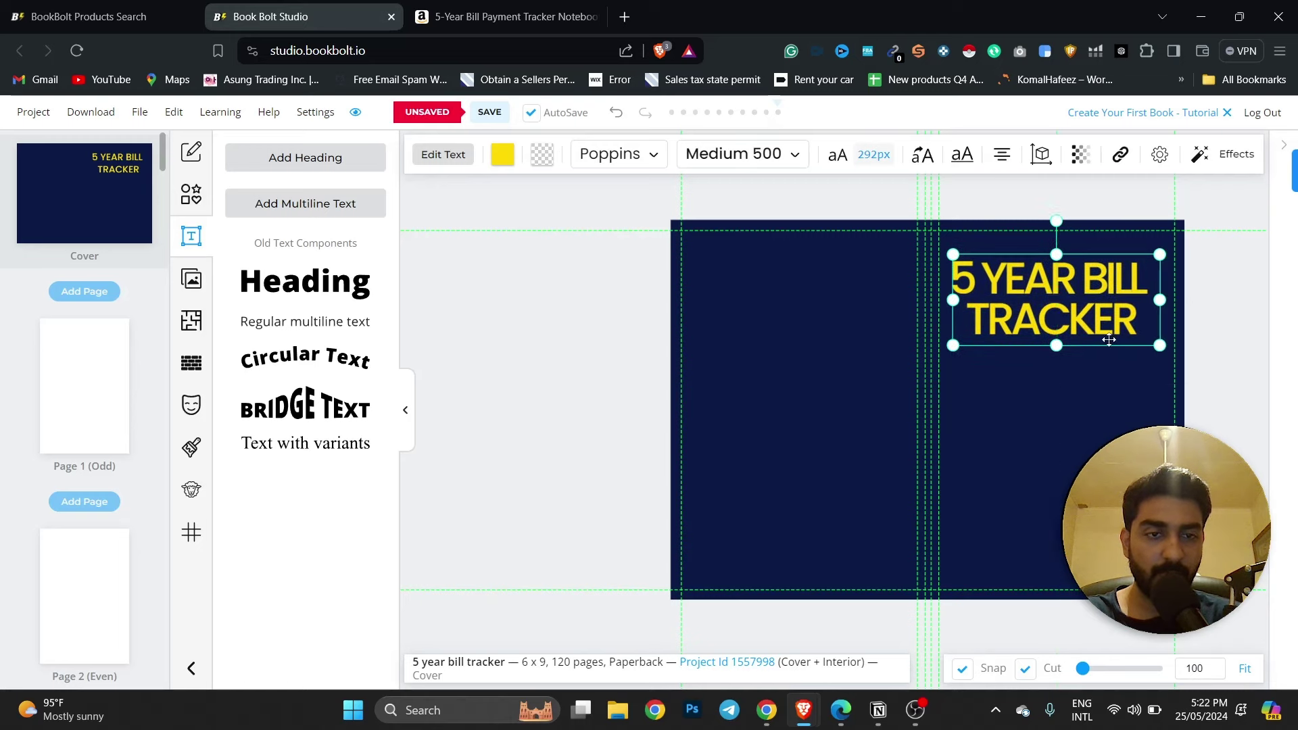
{"action": "left_click", "coordinate": [1250, 396]}
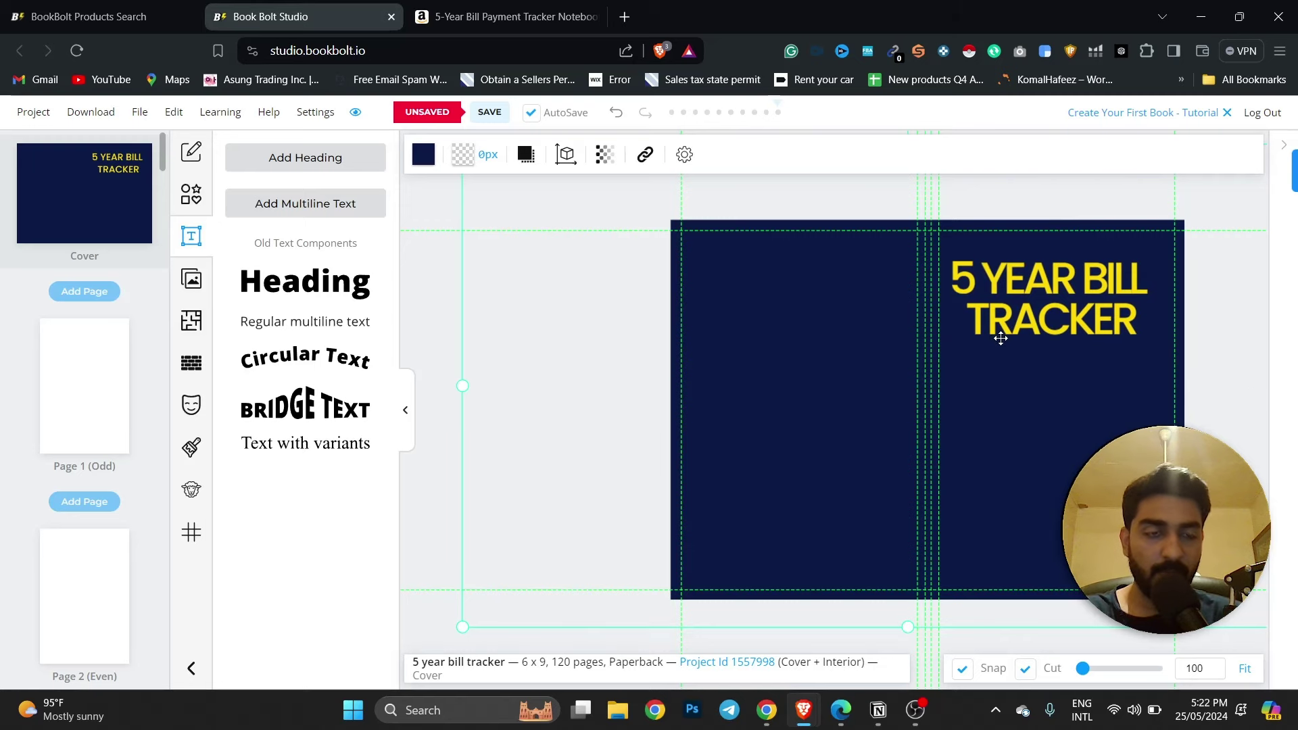
{"action": "left_click", "coordinate": [1031, 340]}
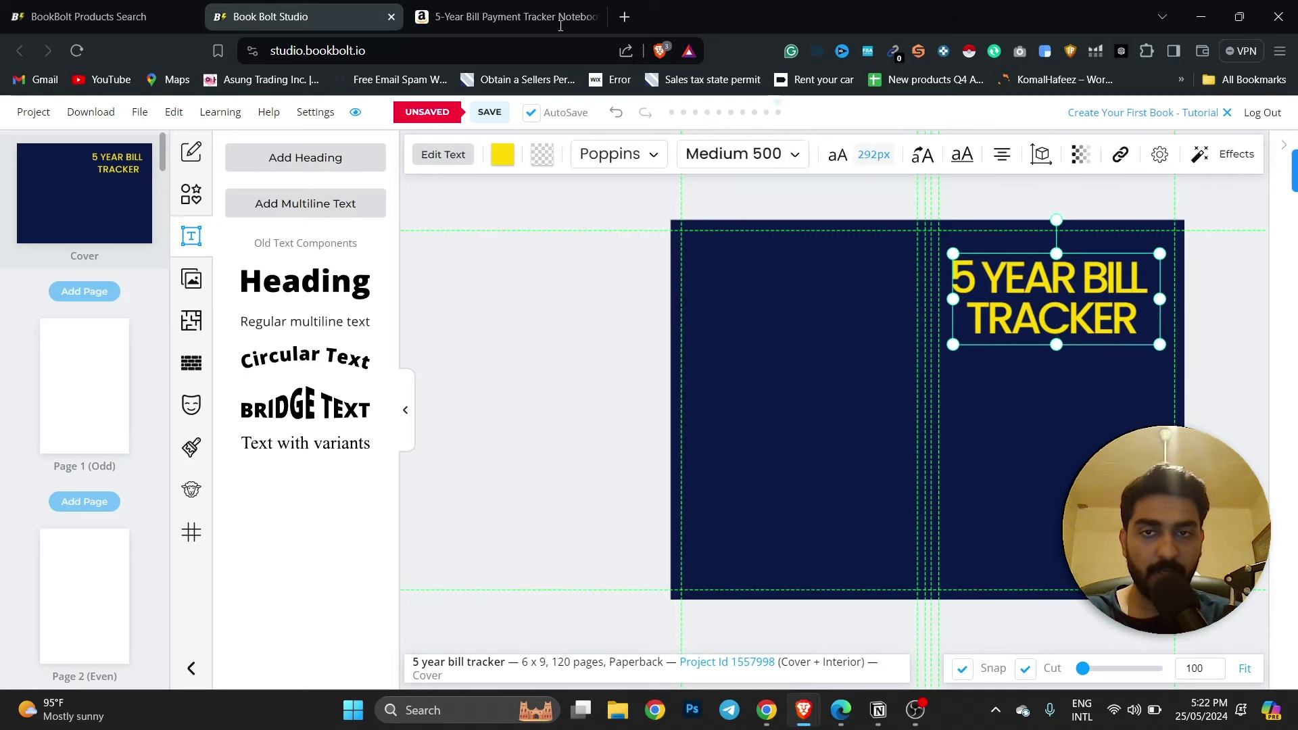
{"action": "left_click", "coordinate": [433, 5]}
{"action": "left_click", "coordinate": [302, 6]}
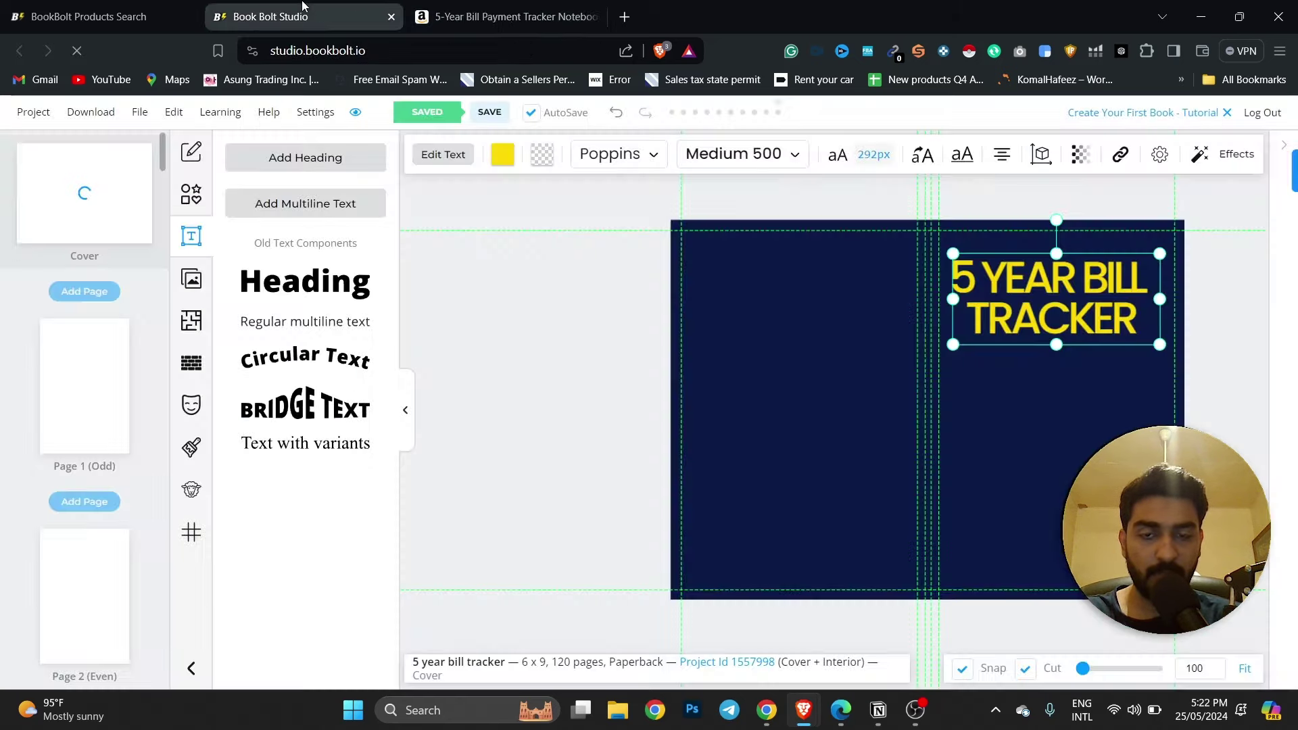
{"action": "left_click_drag", "start_coordinate": [1080, 313], "coordinate": [1080, 316]}
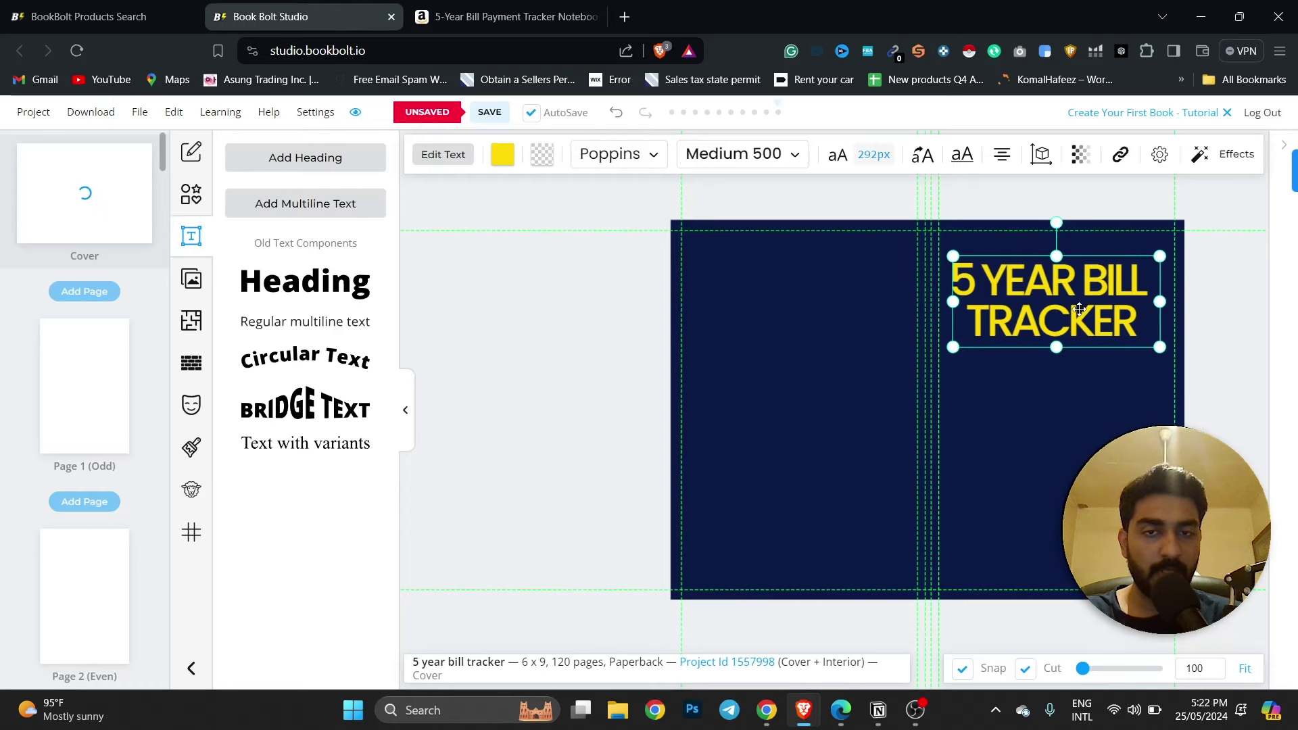
Add a multiline text box for the Notebook subtitle and make its text white.
{"action": "left_click", "coordinate": [294, 323]}
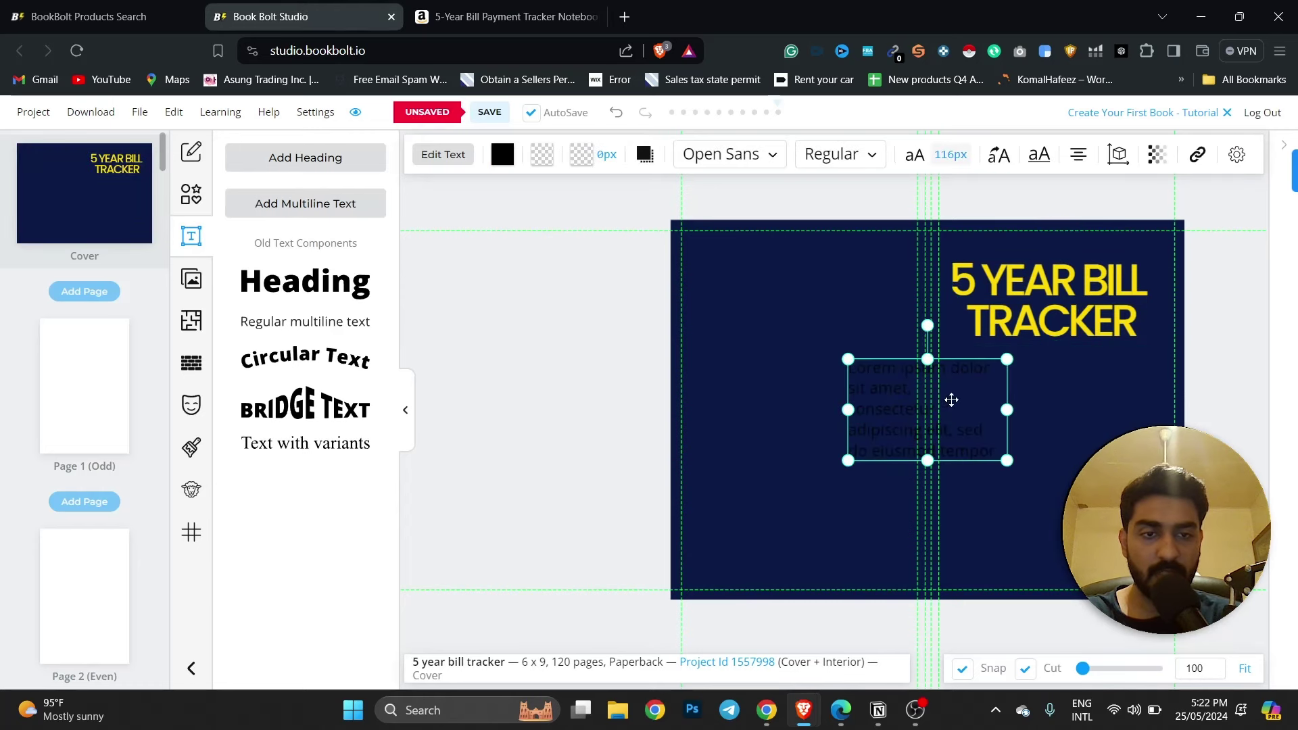
{"action": "double_click", "coordinate": [982, 427]}
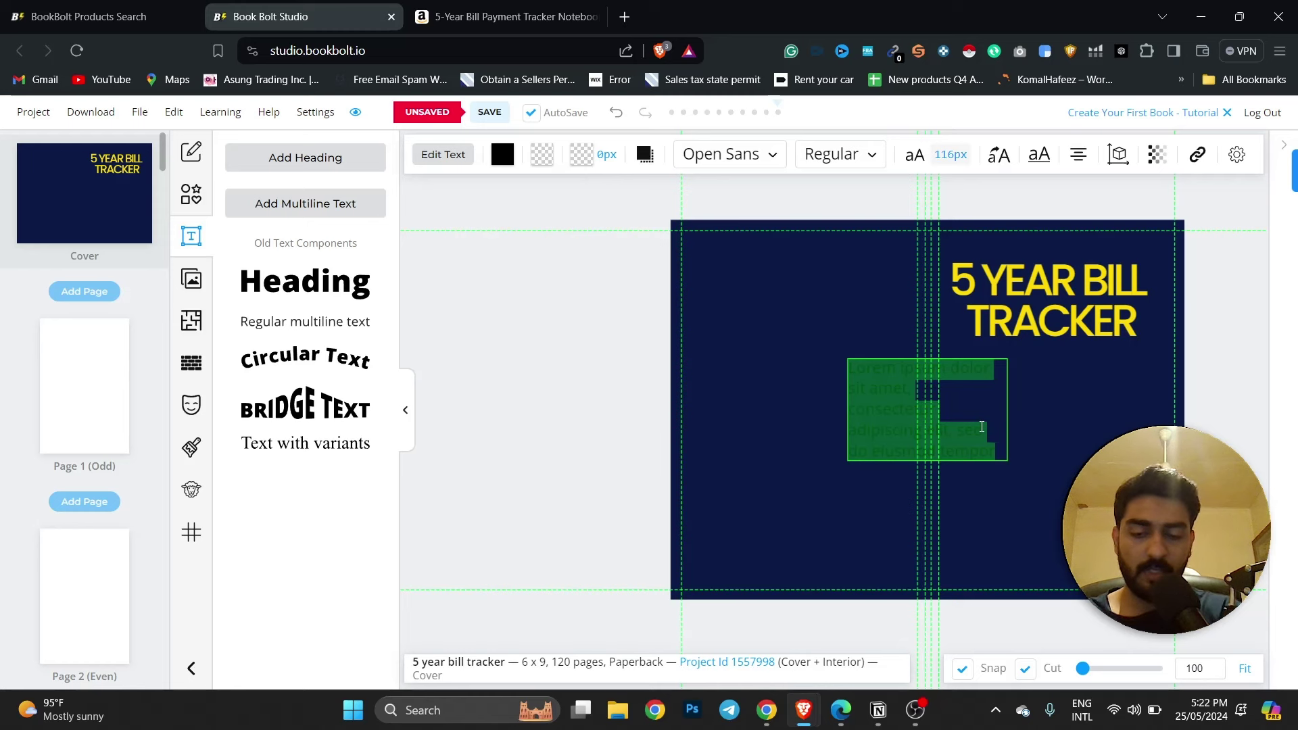
{"action": "type", "text": "Notebook"}
{"action": "key", "text": "ctrl+a"}
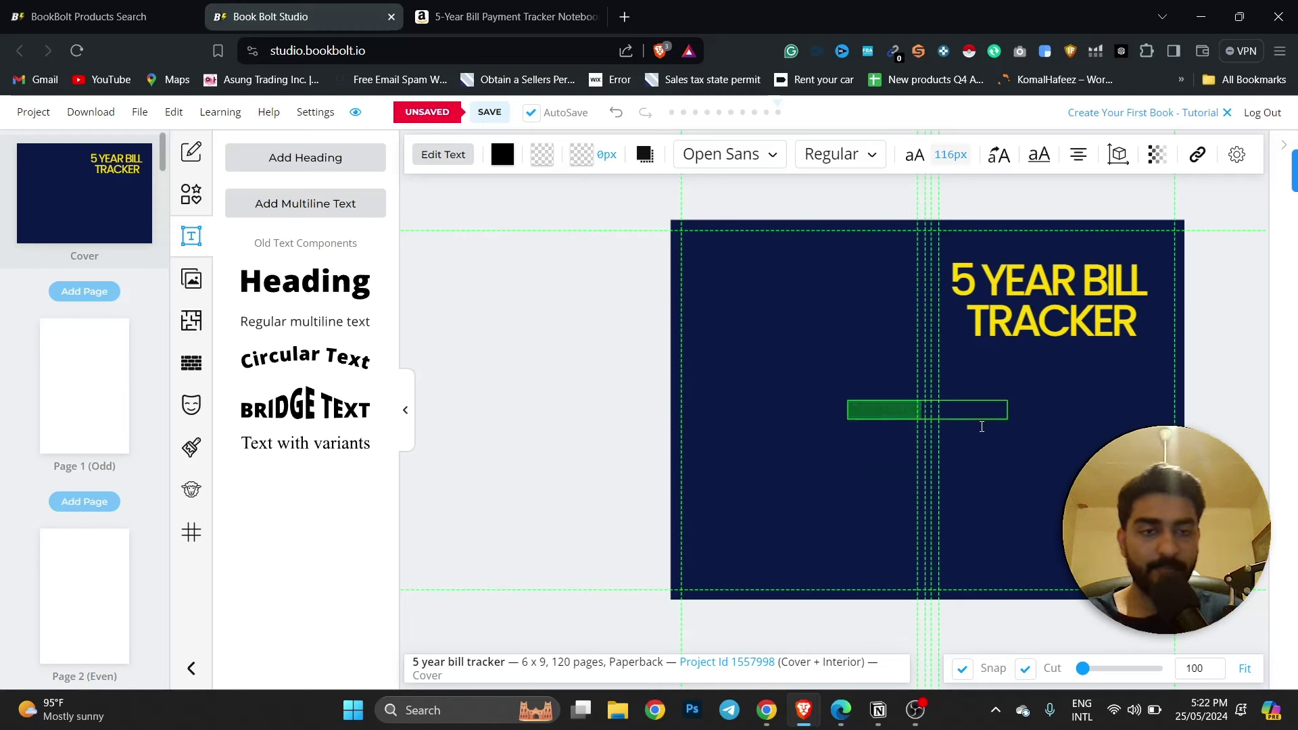
{"action": "left_click", "coordinate": [502, 154]}
{"action": "left_click_drag", "start_coordinate": [507, 284], "coordinate": [408, 209]}
Give the Notebook text the Poppins font and centre alignment.
{"action": "left_click", "coordinate": [763, 155]}
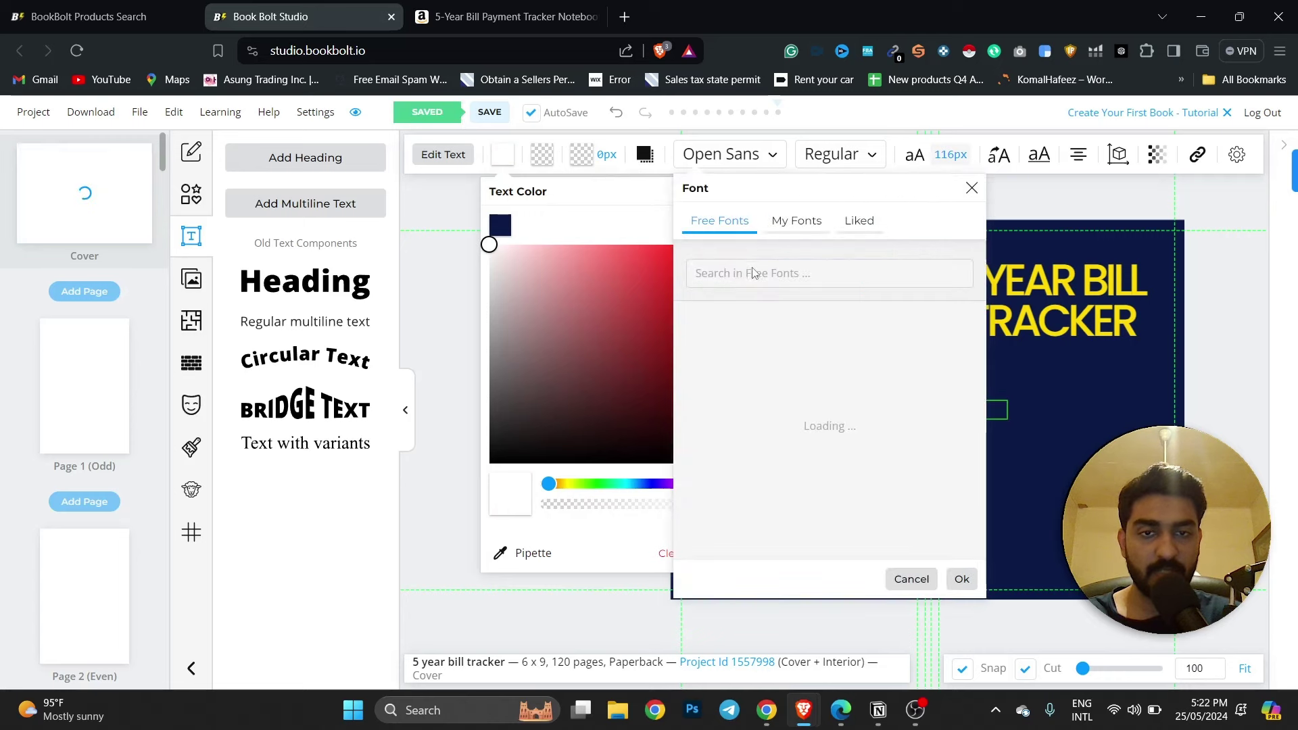
{"action": "left_click", "coordinate": [784, 278]}
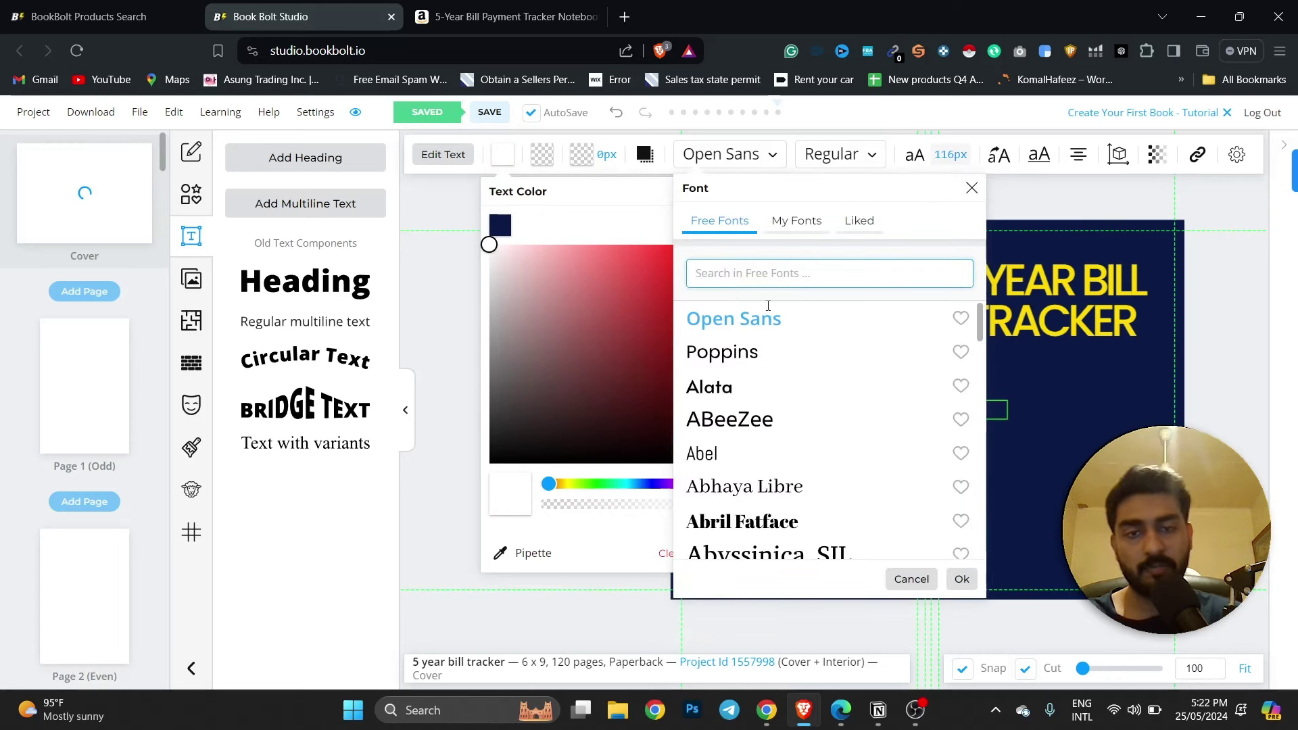
{"action": "left_click", "coordinate": [736, 353]}
{"action": "left_click", "coordinate": [962, 579]}
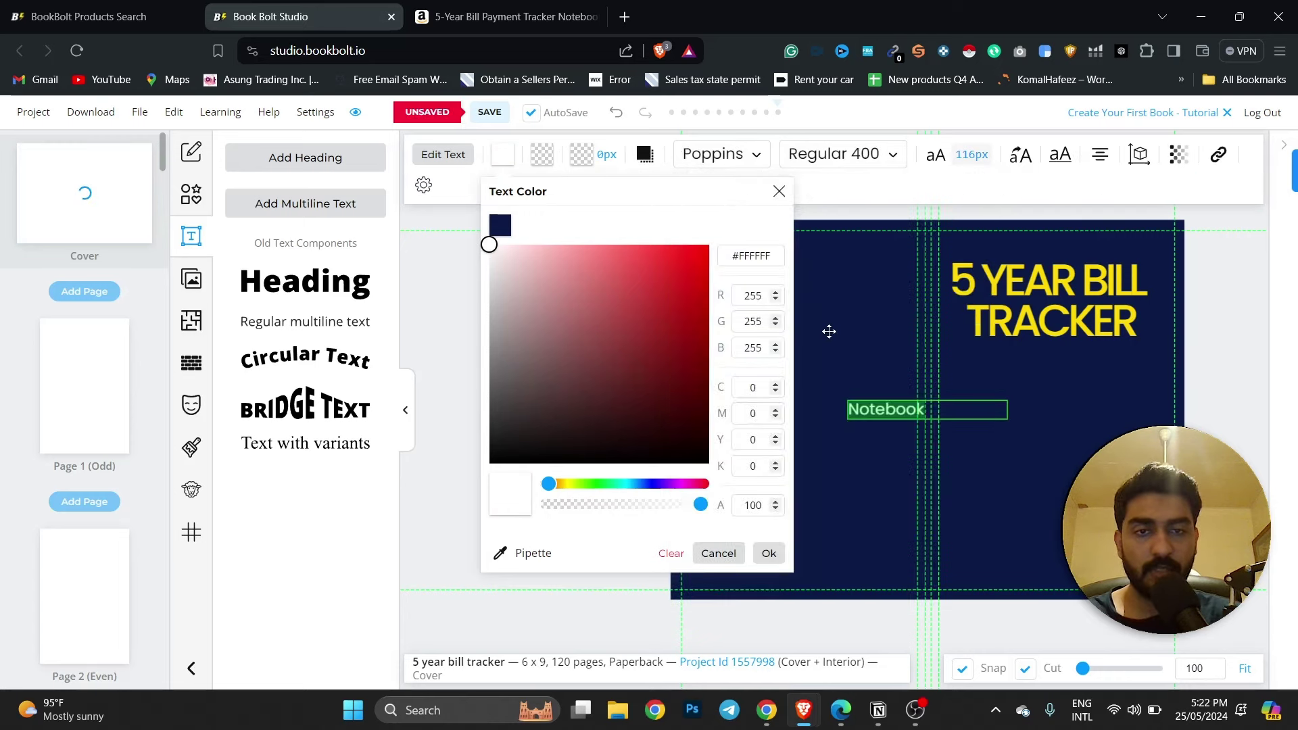
{"action": "left_click", "coordinate": [1098, 157]}
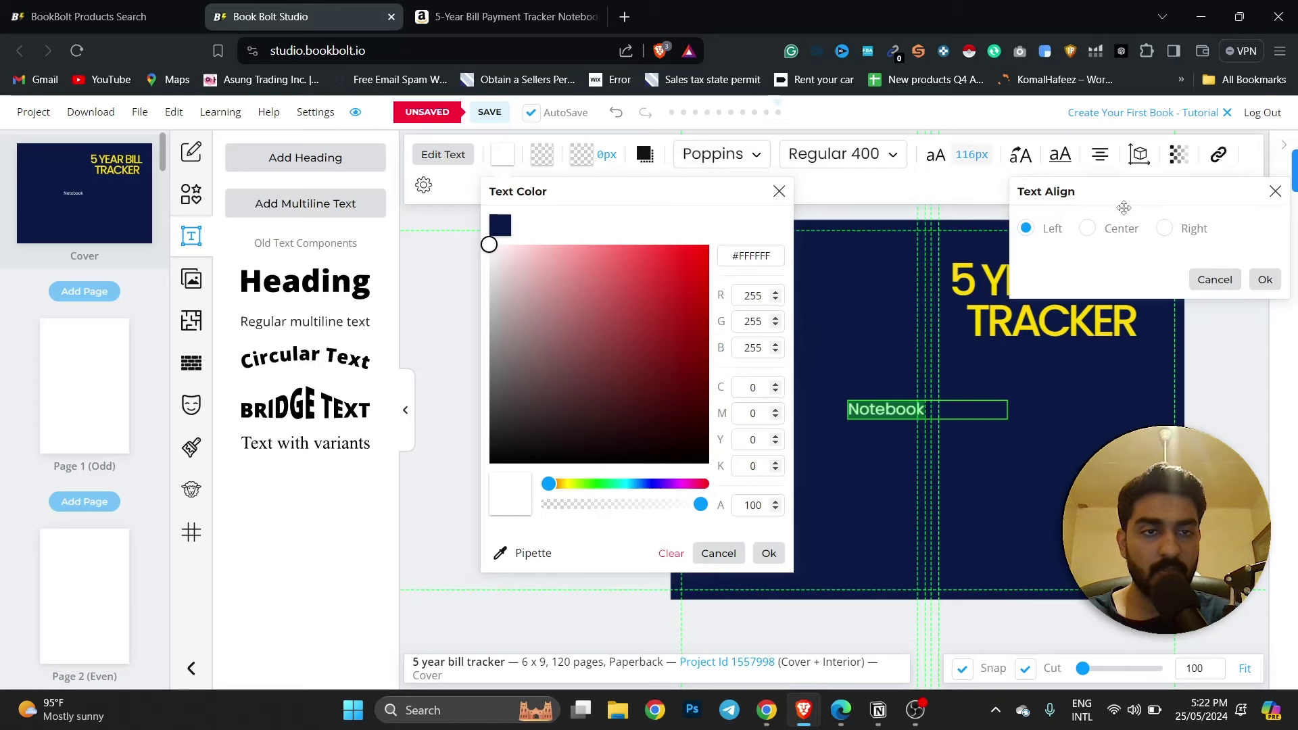
{"action": "left_click", "coordinate": [1102, 231]}
{"action": "left_click", "coordinate": [1264, 280]}
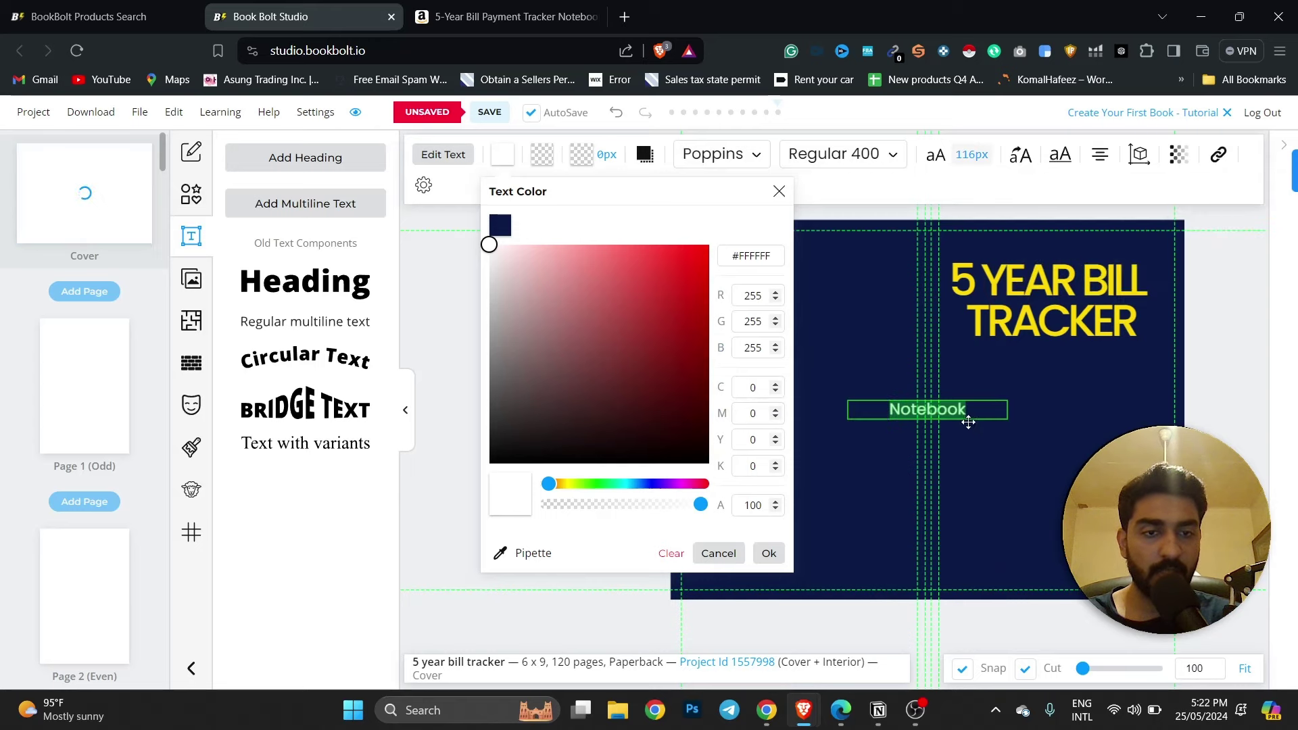
{"action": "left_click", "coordinate": [1044, 409]}
Place Notebook beneath the 5 YEAR BILL TRACKER heading, nudging the heading slightly up.
{"action": "left_click", "coordinate": [971, 420]}
{"action": "left_click", "coordinate": [1024, 456]}
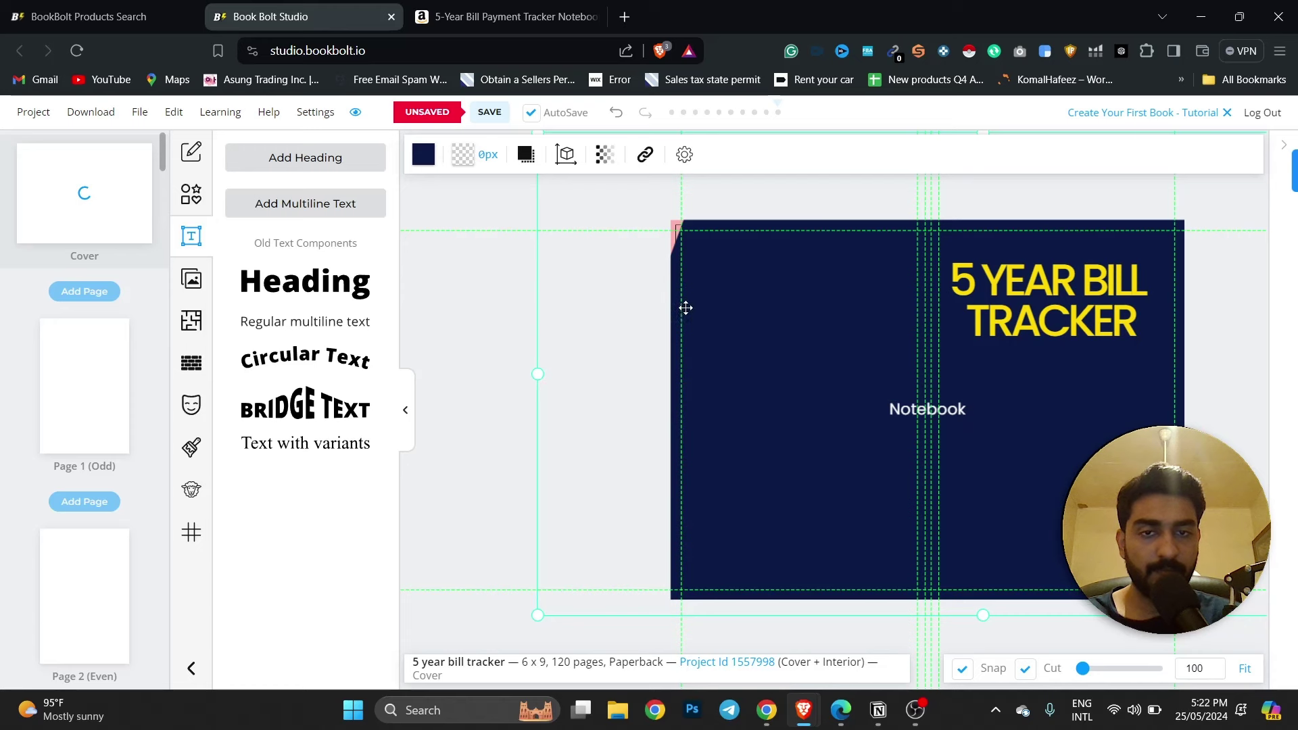
{"action": "left_click", "coordinate": [929, 410]}
{"action": "left_click_drag", "start_coordinate": [929, 410], "coordinate": [1100, 376]}
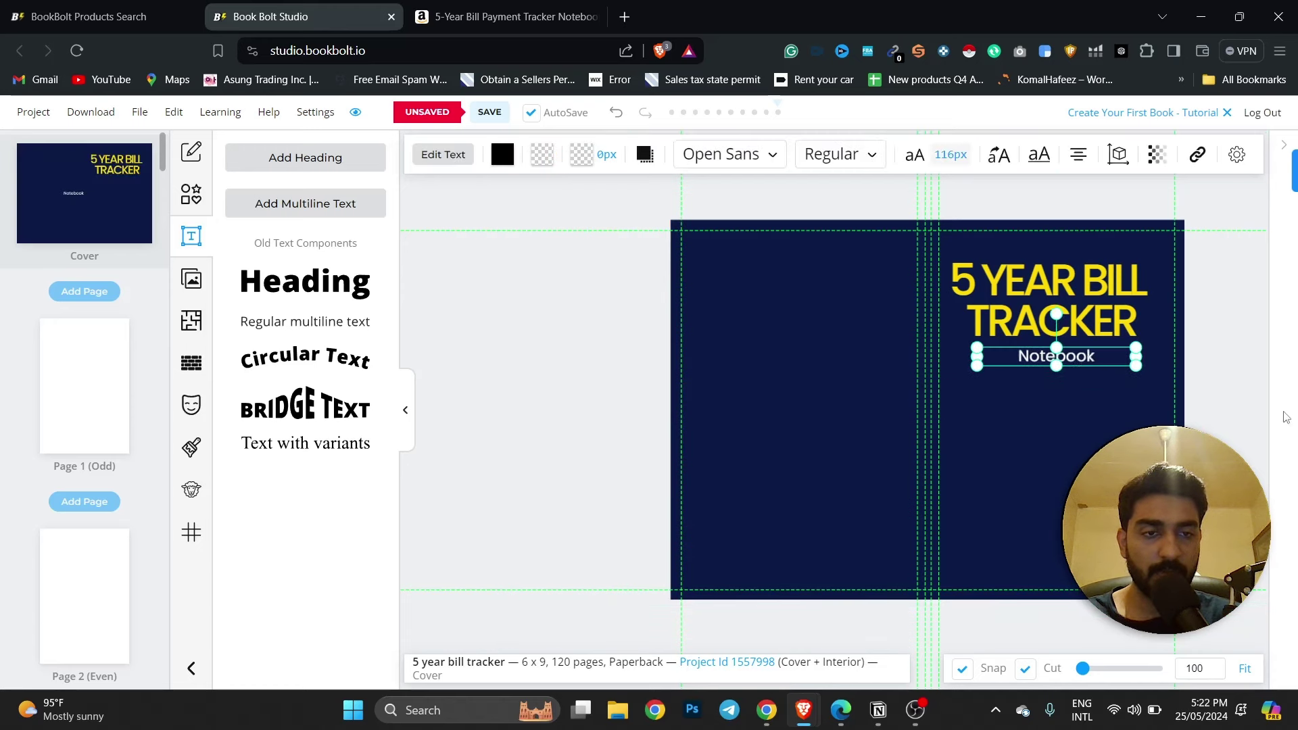
{"action": "left_click", "coordinate": [1259, 413]}
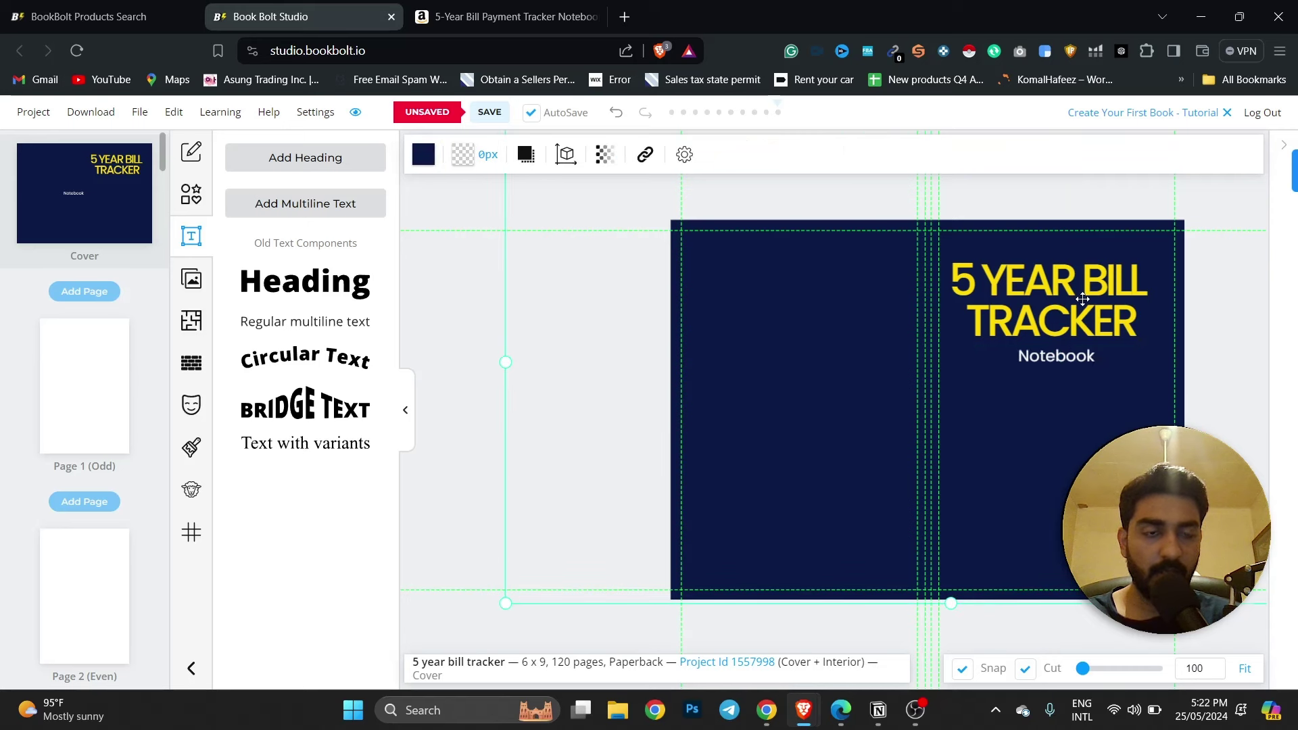
{"action": "left_click_drag", "start_coordinate": [1082, 299], "coordinate": [1076, 309]}
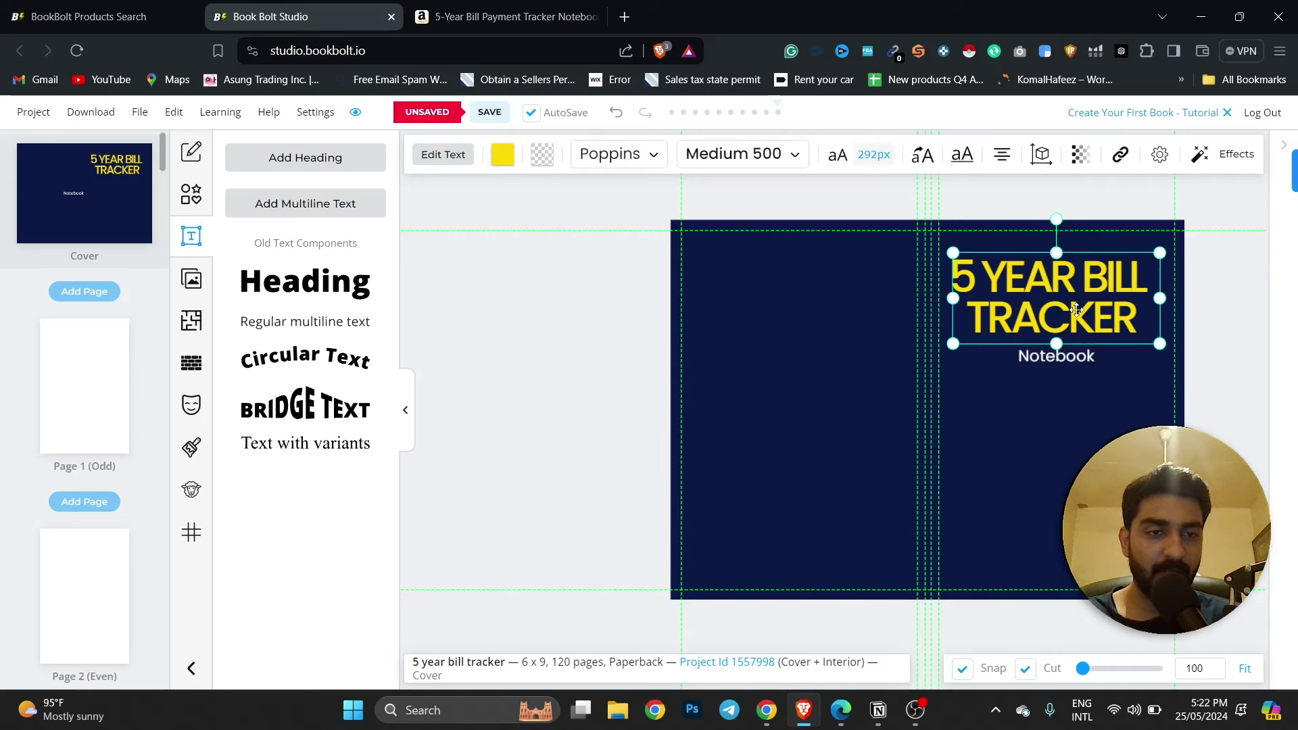
{"action": "left_click", "coordinate": [1076, 367]}
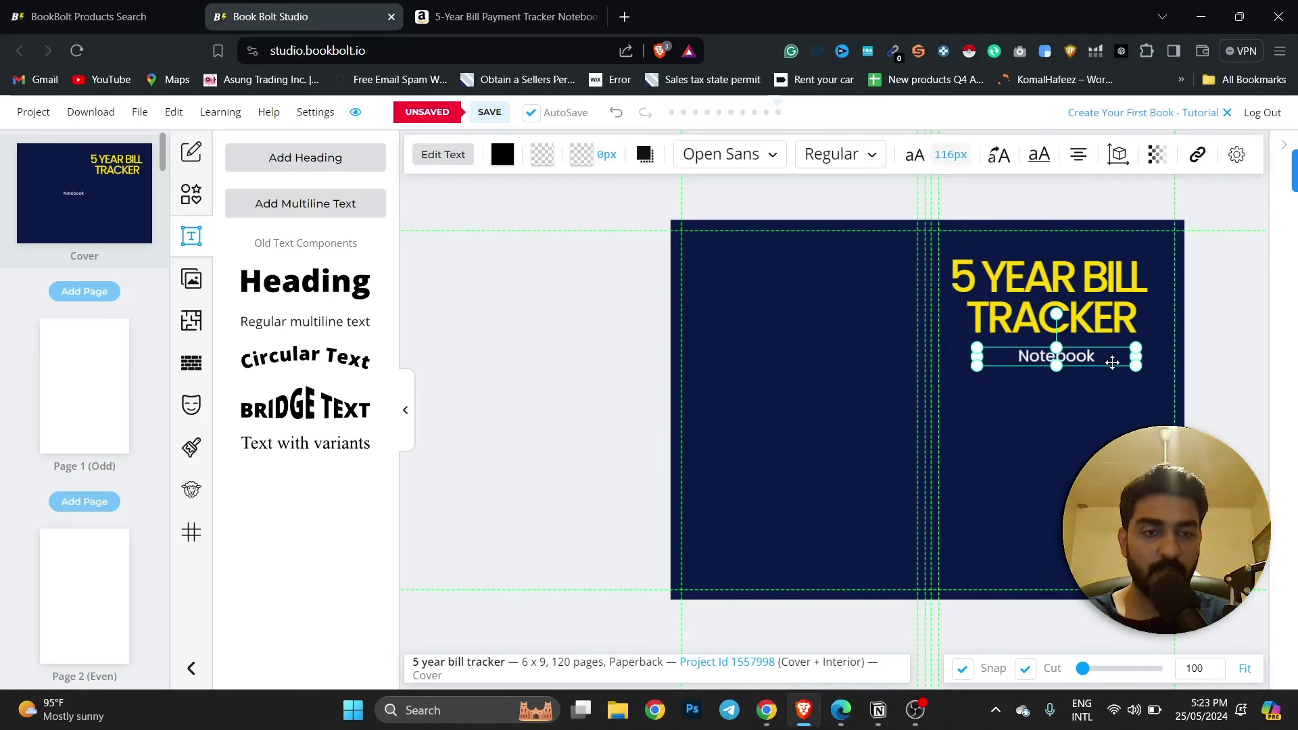
{"action": "left_click", "coordinate": [402, 7]}
{"action": "left_click", "coordinate": [336, 7]}
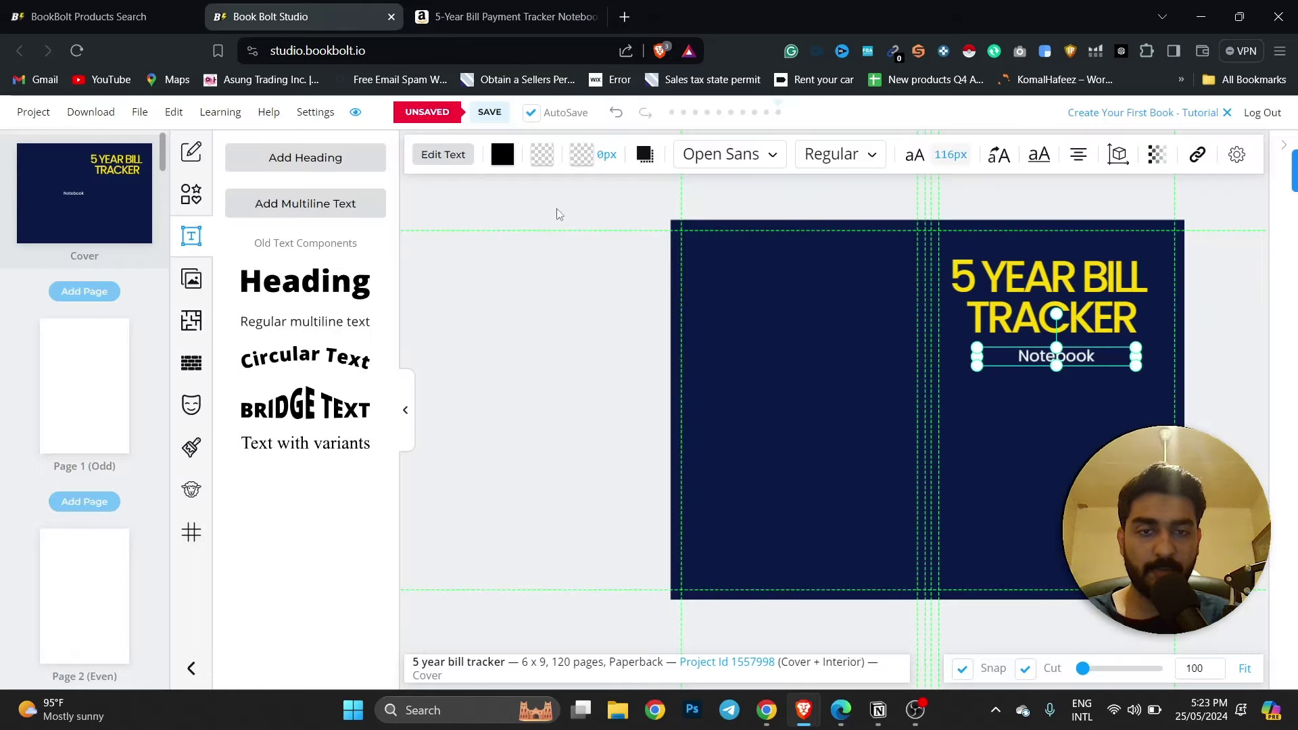
{"action": "left_click", "coordinate": [184, 201]}
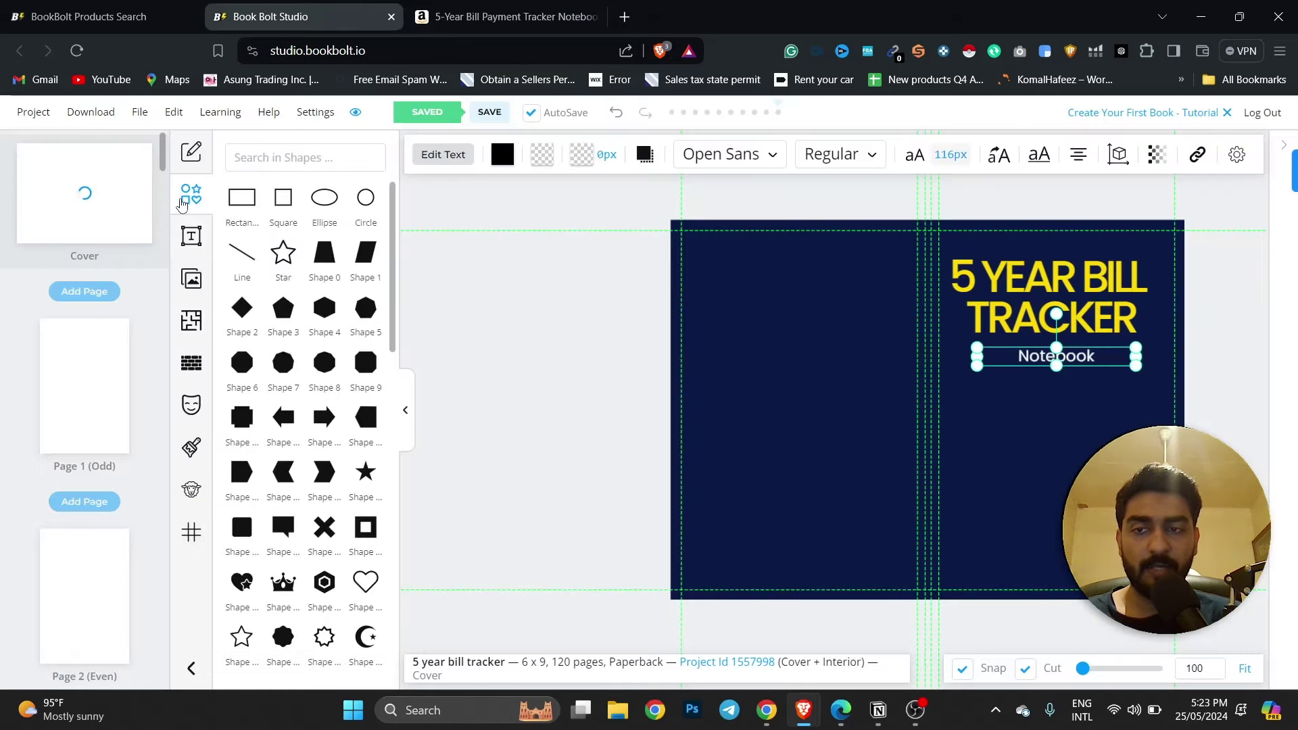
{"action": "left_click", "coordinate": [193, 405]}
{"action": "left_click", "coordinate": [191, 363]}
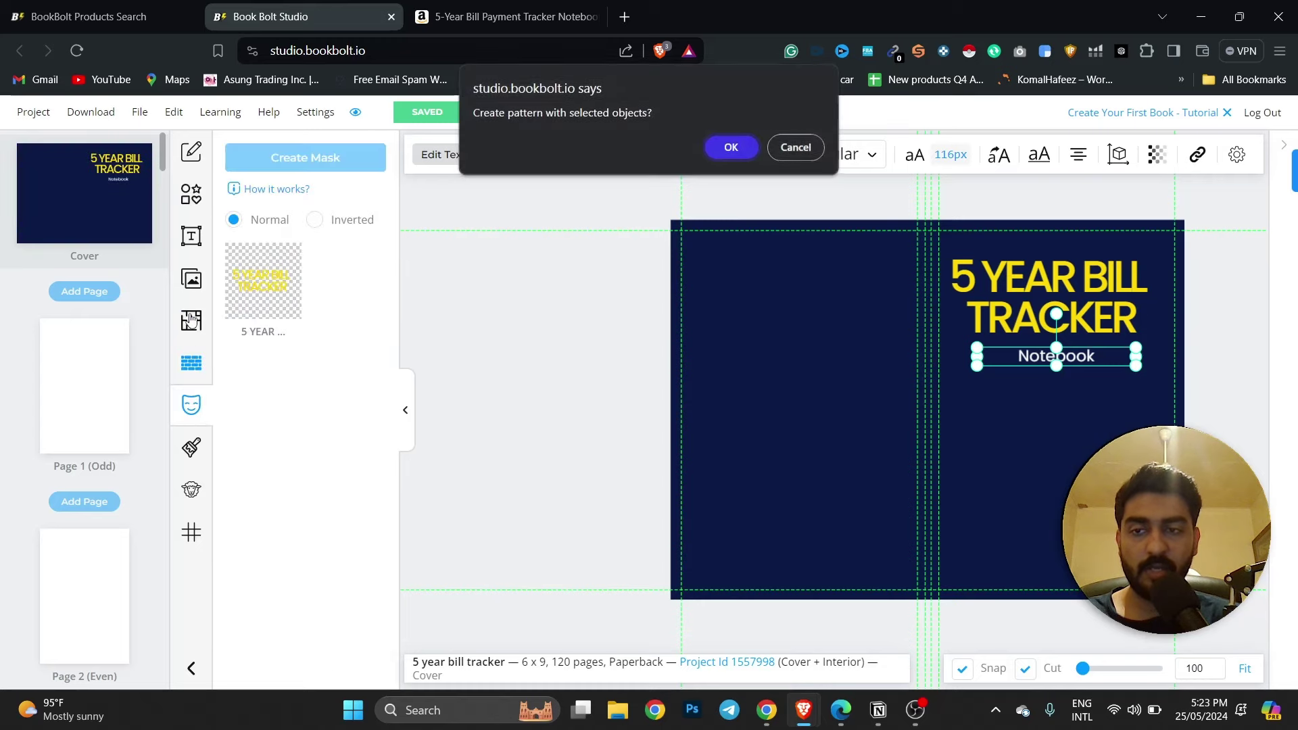
{"action": "key", "text": "Return"}
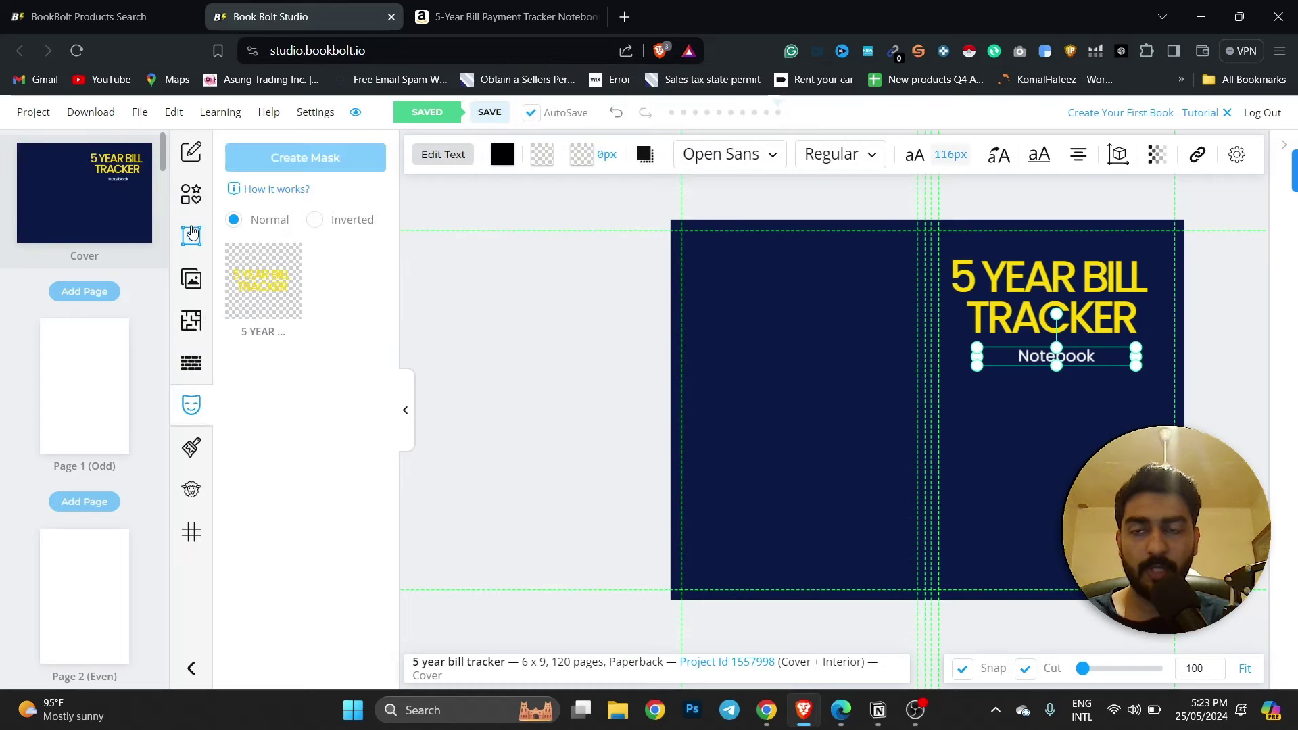
{"action": "left_click", "coordinate": [191, 196]}
{"action": "scroll", "coordinate": [344, 338], "scroll_direction": "down", "scroll_amount": 6}
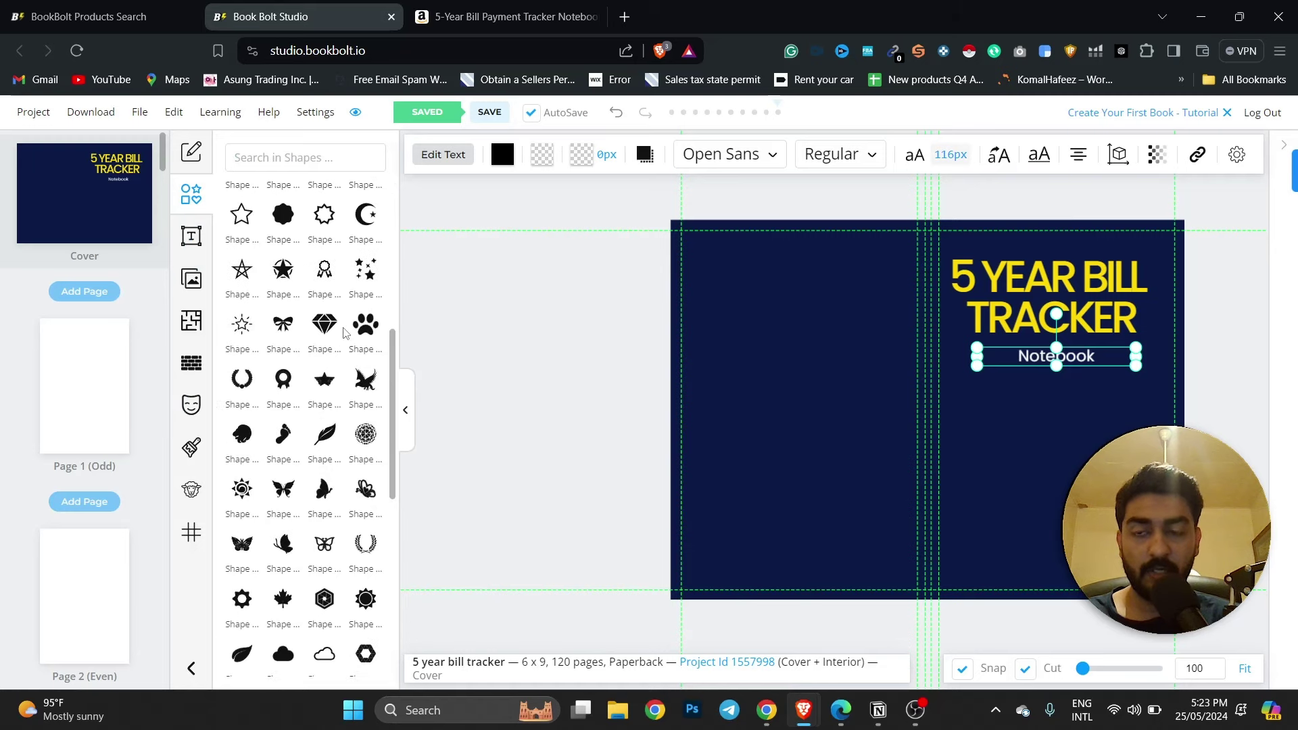
{"action": "scroll", "coordinate": [345, 333], "scroll_direction": "down", "scroll_amount": 5}
{"action": "scroll", "coordinate": [319, 319], "scroll_direction": "down", "scroll_amount": 1}
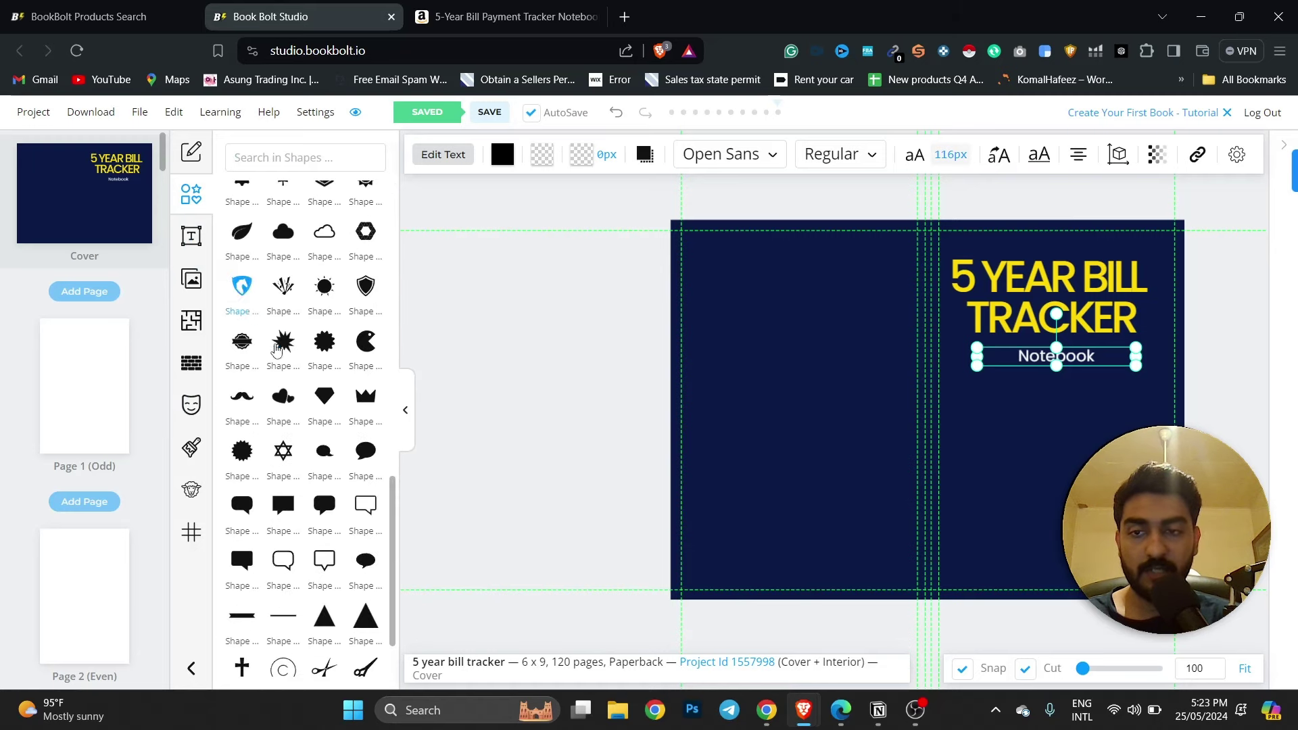
{"action": "scroll", "coordinate": [275, 350], "scroll_direction": "down", "scroll_amount": 1}
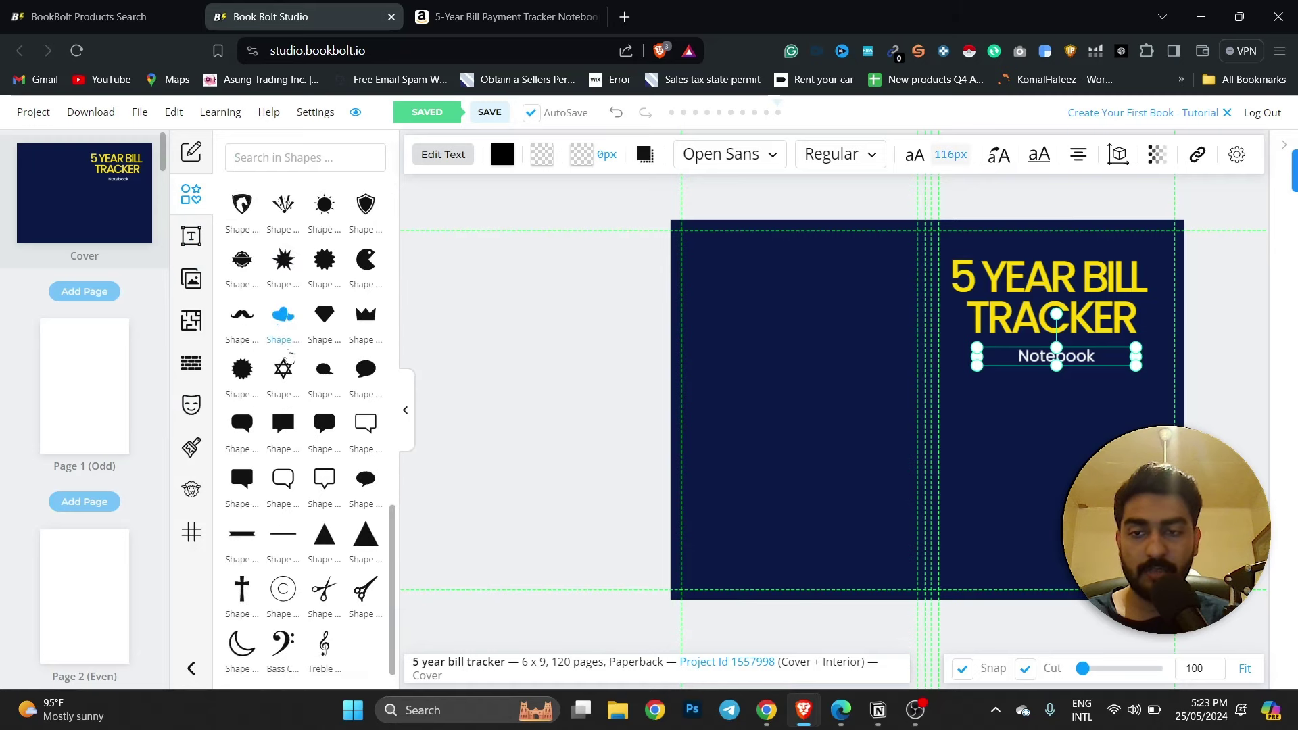
{"action": "left_click", "coordinate": [281, 157]}
{"action": "type", "text": "bill"}
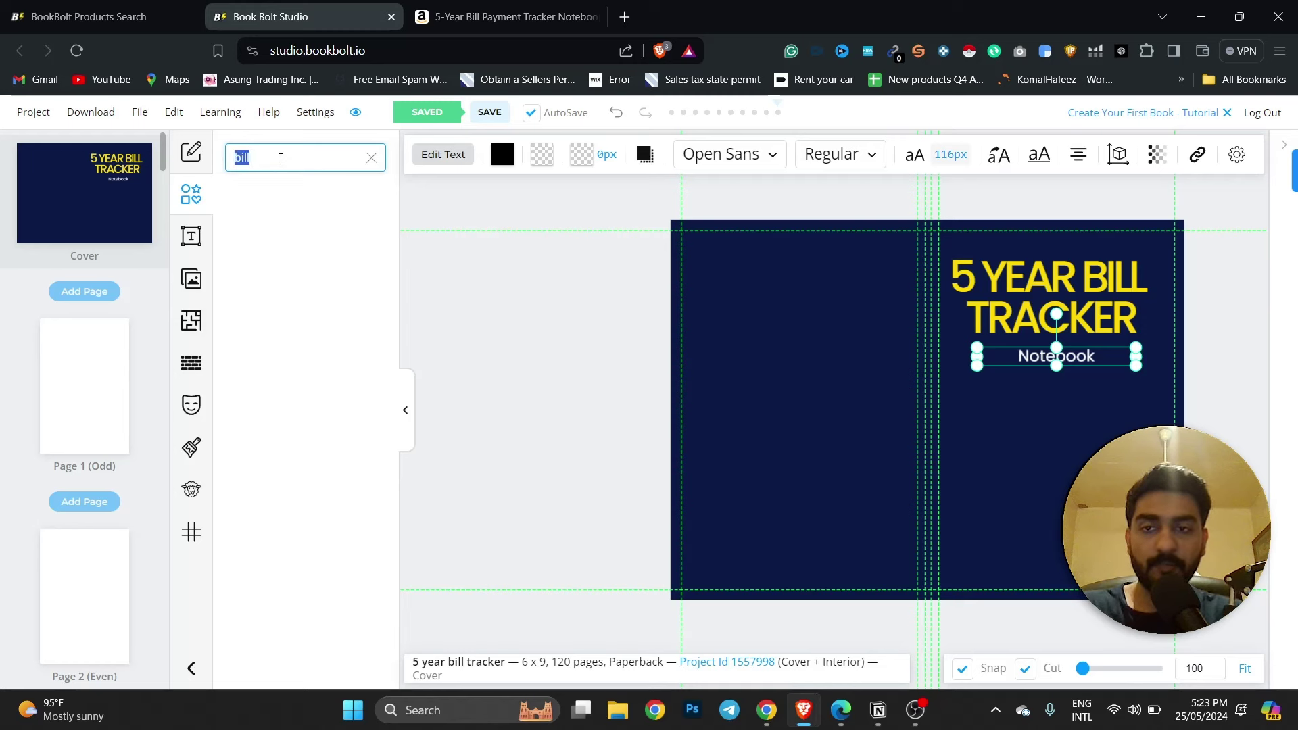
{"action": "type", "text": "comp"}
{"action": "key", "text": "BackSpace"}
{"action": "key", "text": "BackSpace"}
{"action": "key", "text": "BackSpace"}
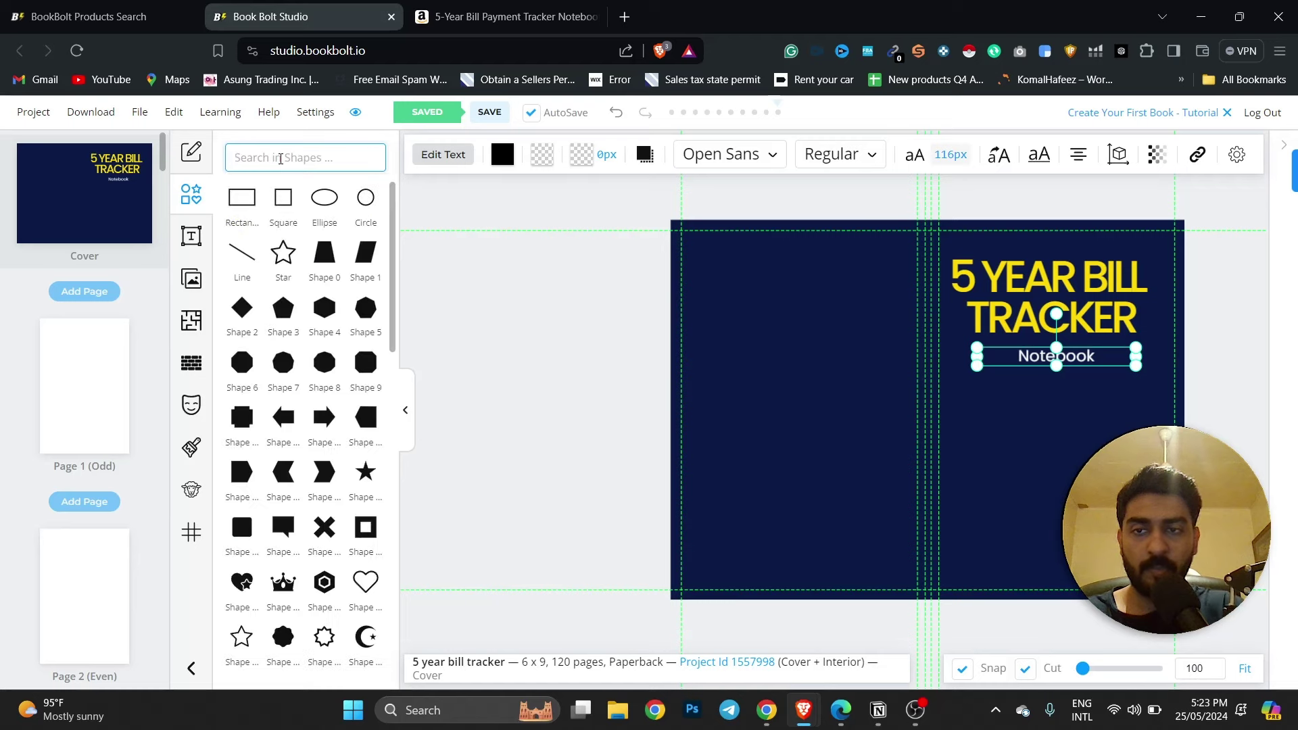
{"action": "scroll", "coordinate": [341, 332], "scroll_direction": "down", "scroll_amount": 5}
{"action": "scroll", "coordinate": [408, 281], "scroll_direction": "down", "scroll_amount": 3}
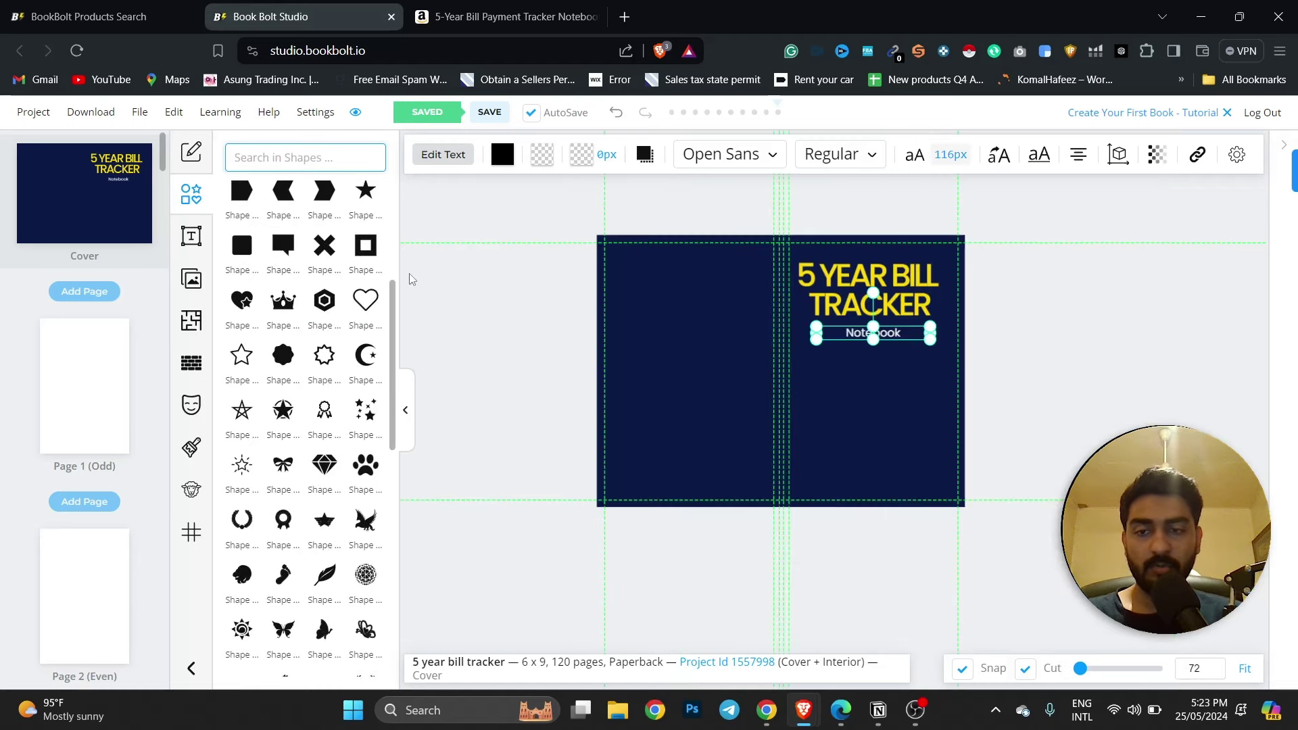
{"action": "scroll", "coordinate": [1017, 406], "scroll_direction": "up", "scroll_amount": 5}
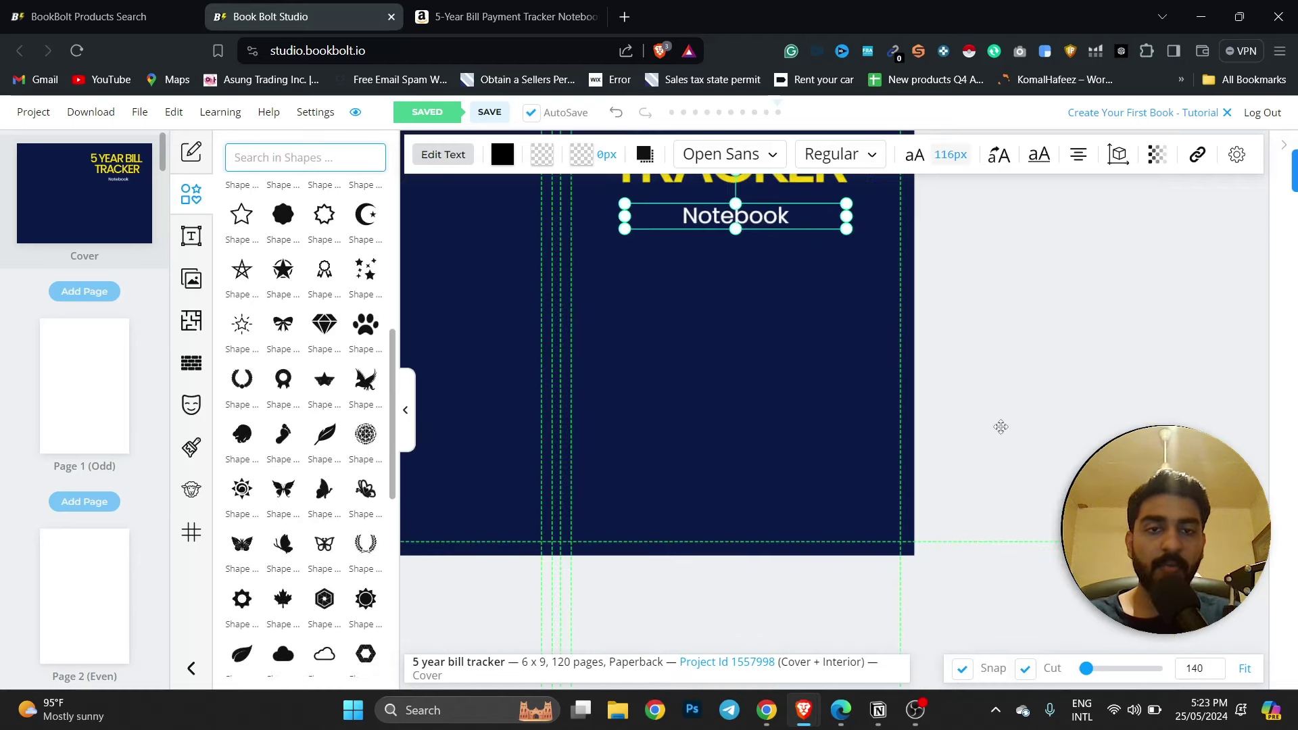
{"action": "scroll", "coordinate": [1037, 323], "scroll_direction": "up", "scroll_amount": 1}
{"action": "scroll", "coordinate": [1034, 321], "scroll_direction": "down", "scroll_amount": 3}
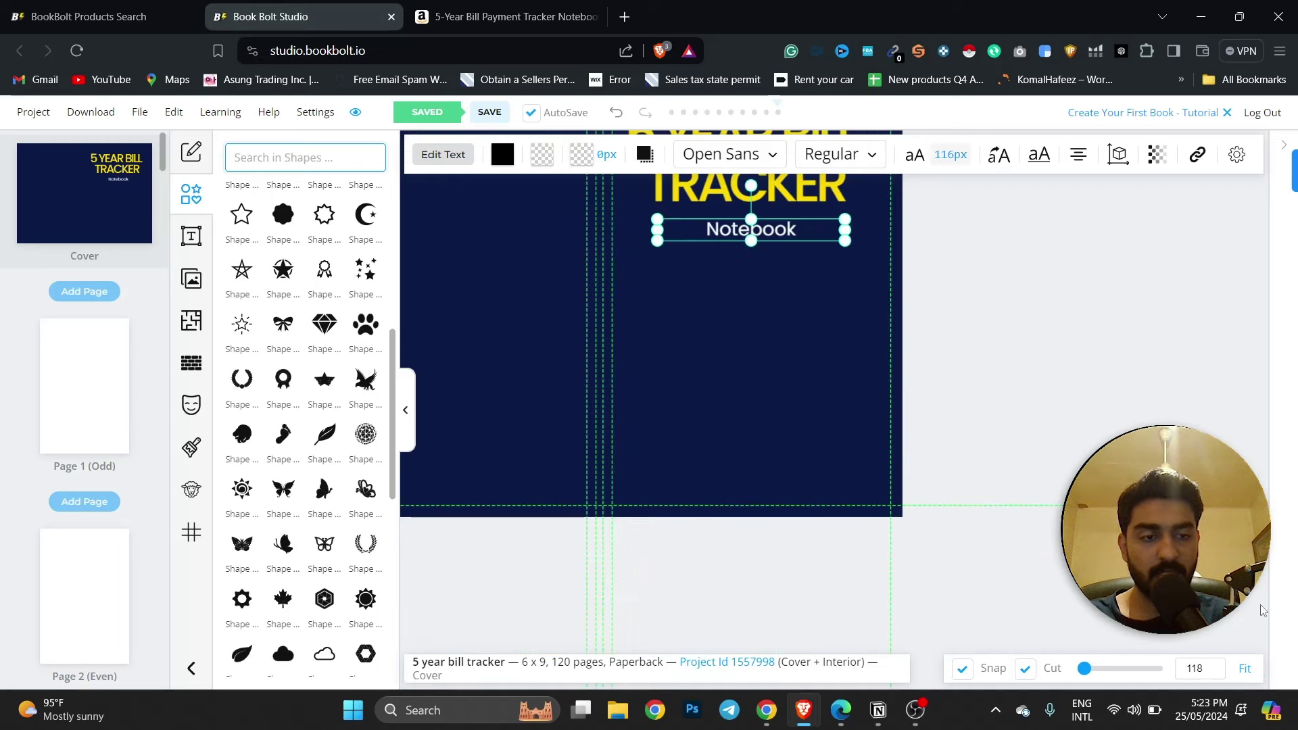
{"action": "left_click_drag", "start_coordinate": [683, 271], "coordinate": [1077, 327]}
{"action": "left_click", "coordinate": [1234, 326]}
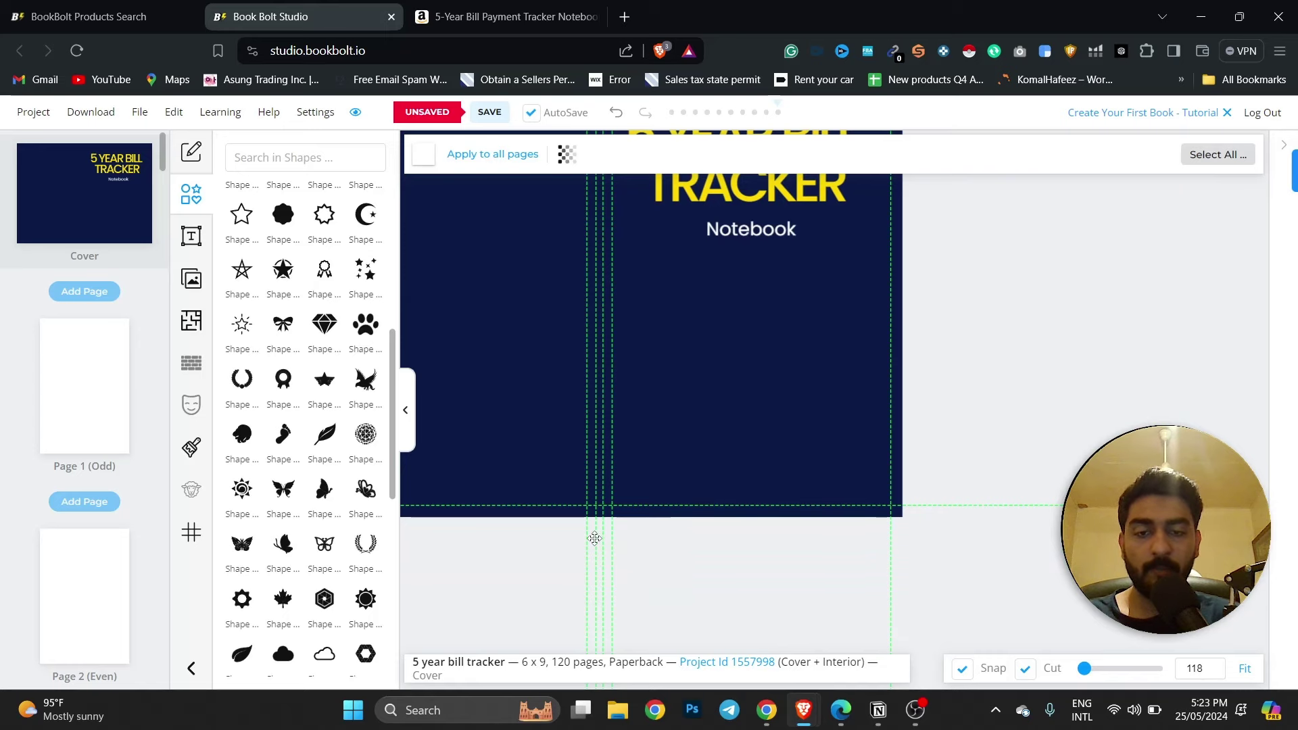
{"action": "scroll", "coordinate": [955, 284], "scroll_direction": "up", "scroll_amount": 5}
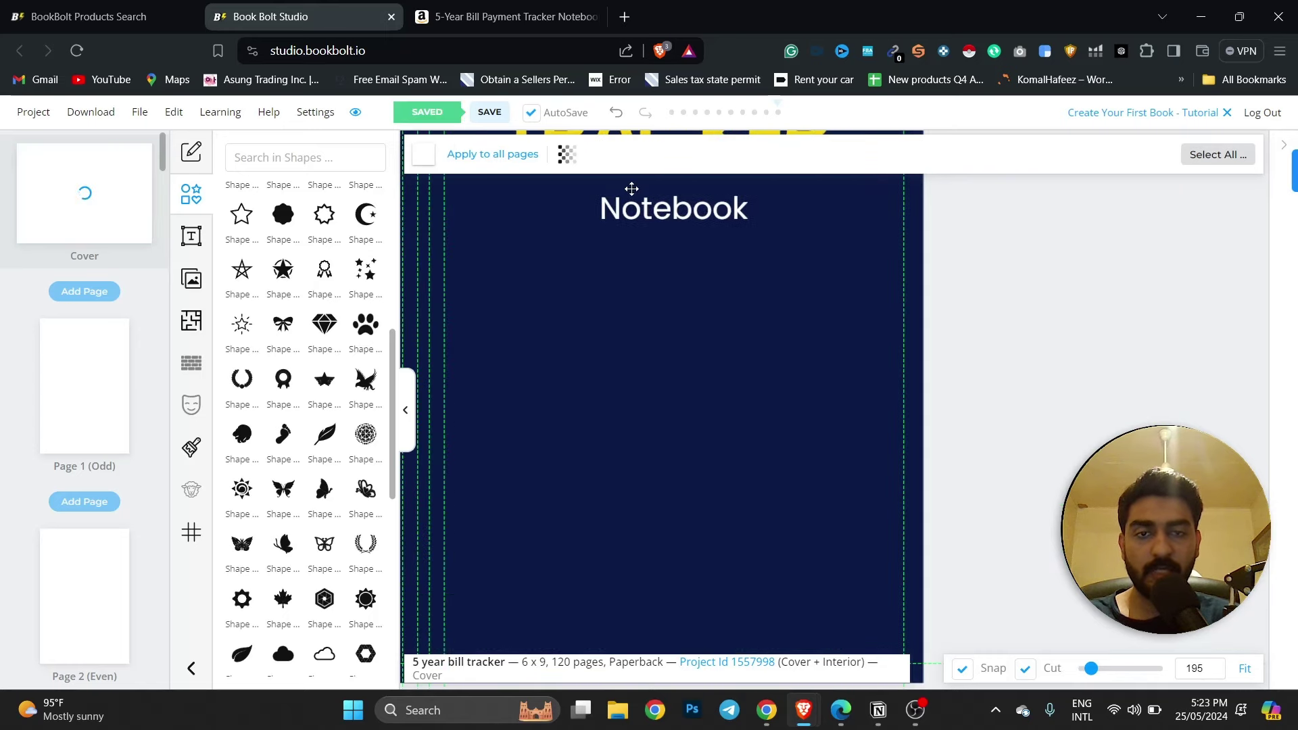
{"action": "scroll", "coordinate": [631, 188], "scroll_direction": "down", "scroll_amount": 5}
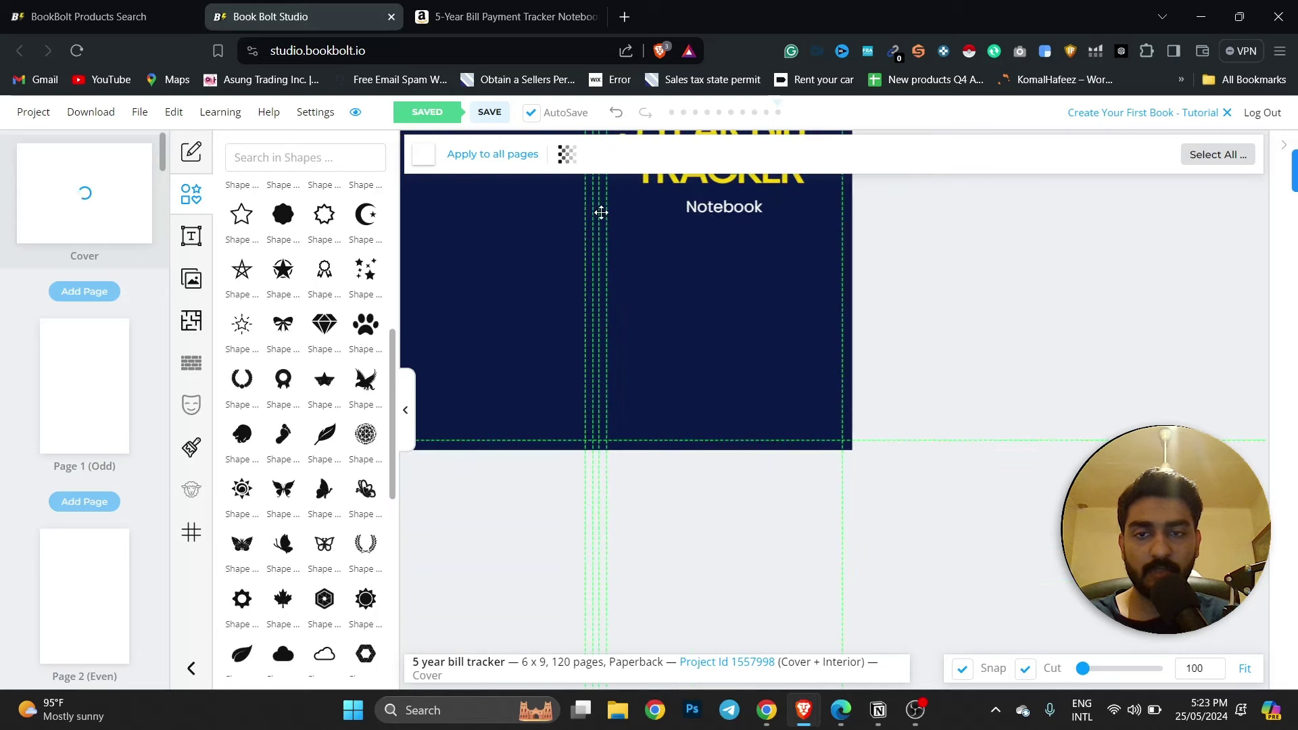
{"action": "left_click", "coordinate": [752, 181]}
{"action": "scroll", "coordinate": [930, 204], "scroll_direction": "up", "scroll_amount": 5}
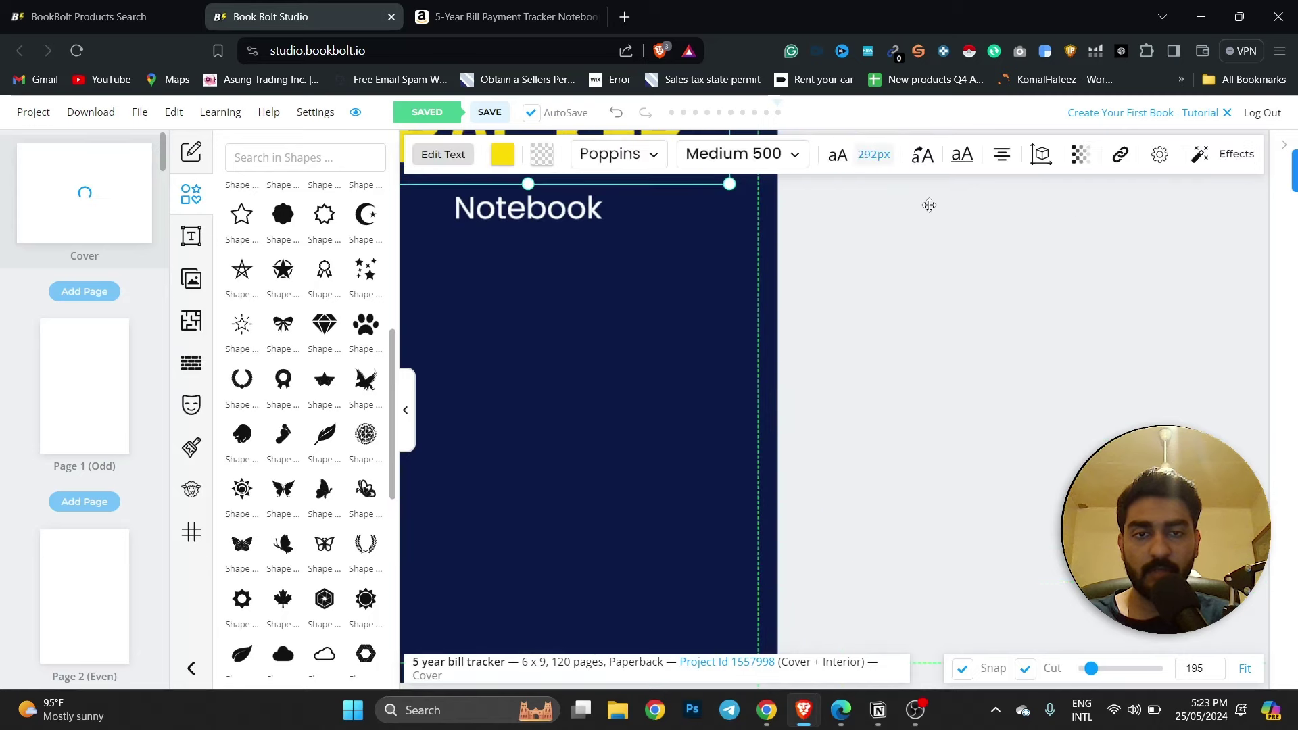
{"action": "scroll", "coordinate": [930, 204], "scroll_direction": "down", "scroll_amount": 7}
{"action": "left_click", "coordinate": [926, 250]}
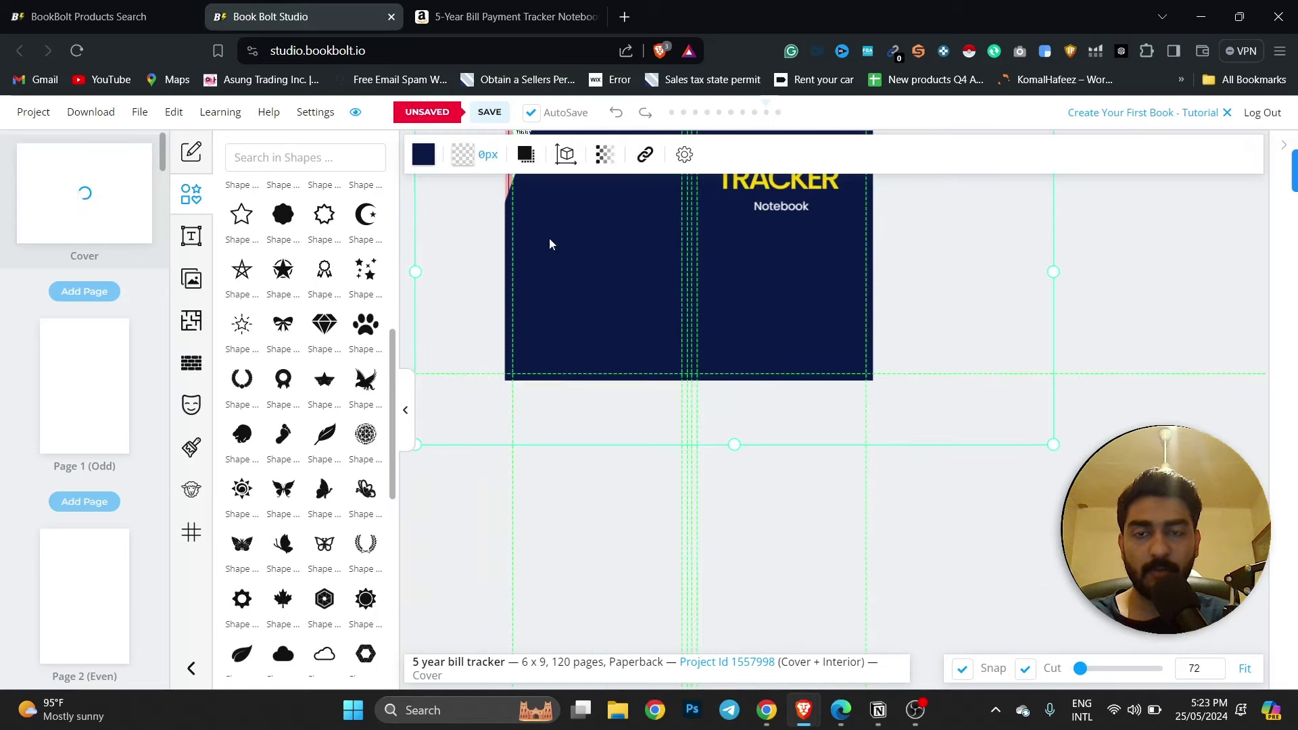
{"action": "left_click", "coordinate": [490, 242]}
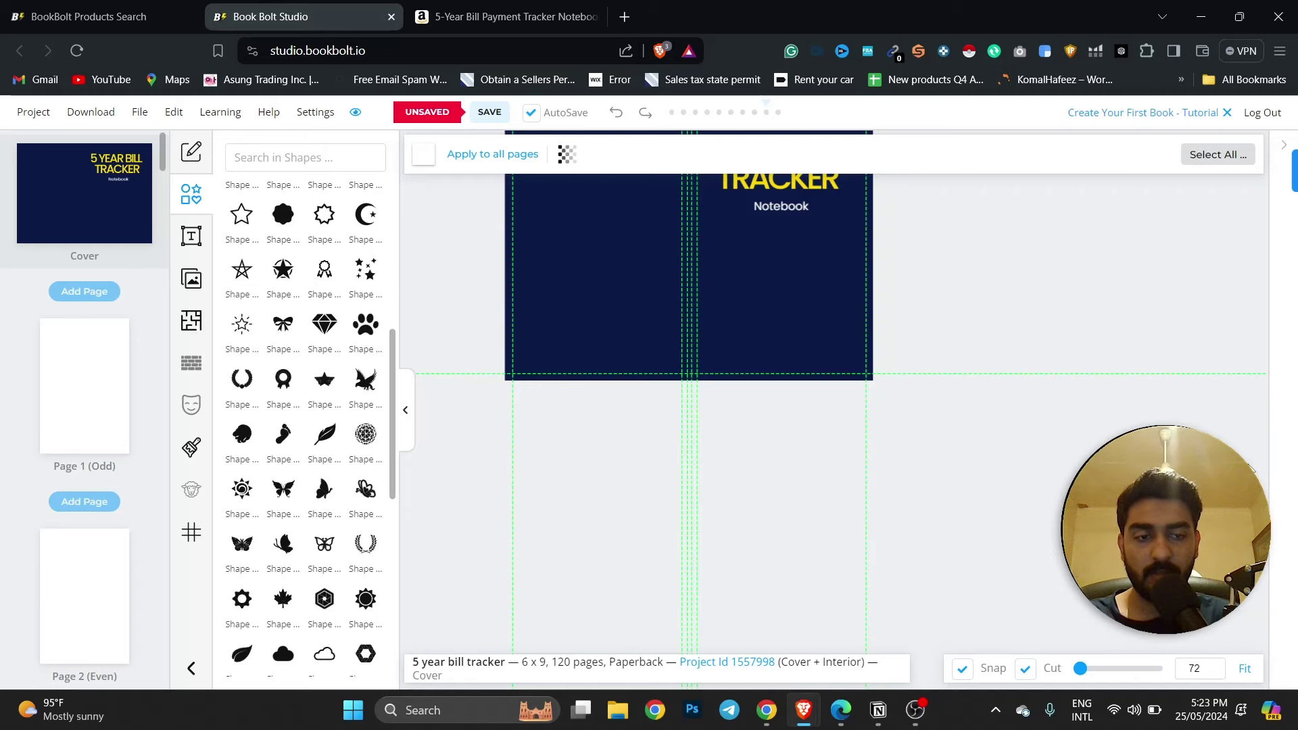
{"action": "scroll", "coordinate": [835, 311], "scroll_direction": "down", "scroll_amount": 3}
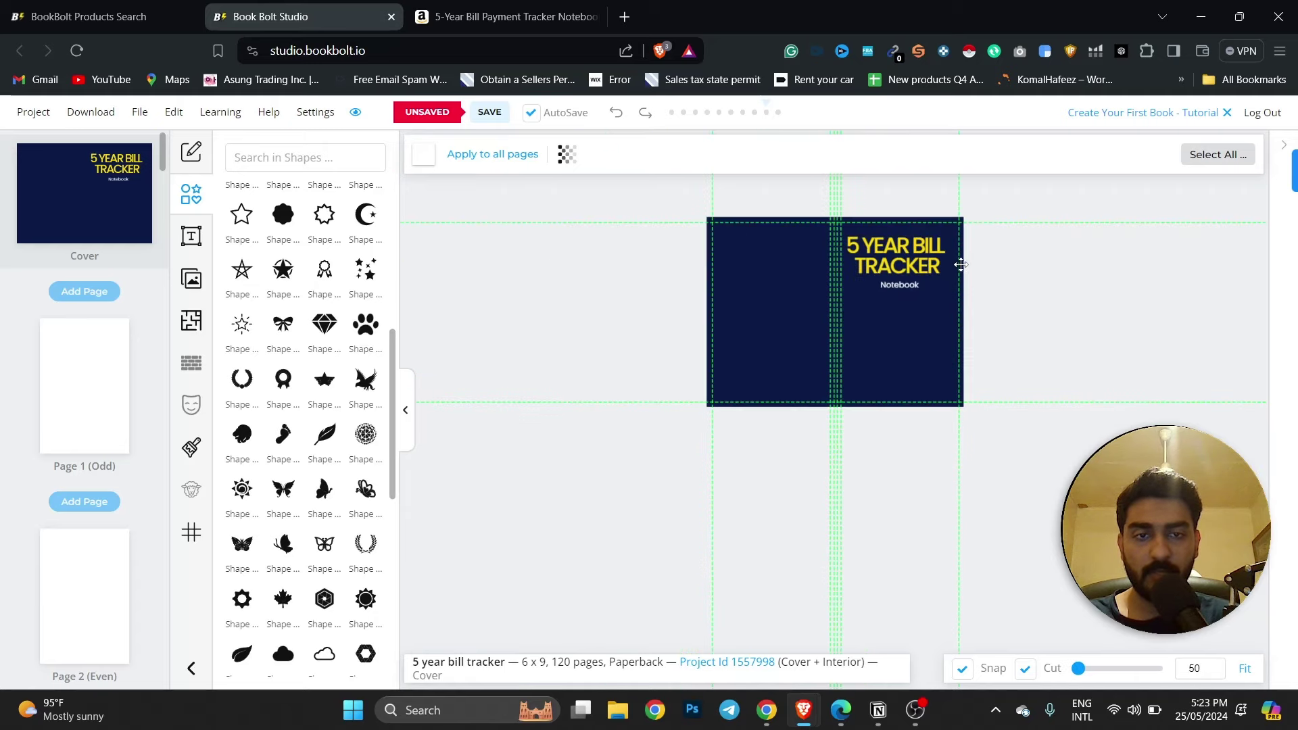
{"action": "scroll", "coordinate": [960, 264], "scroll_direction": "up", "scroll_amount": 5}
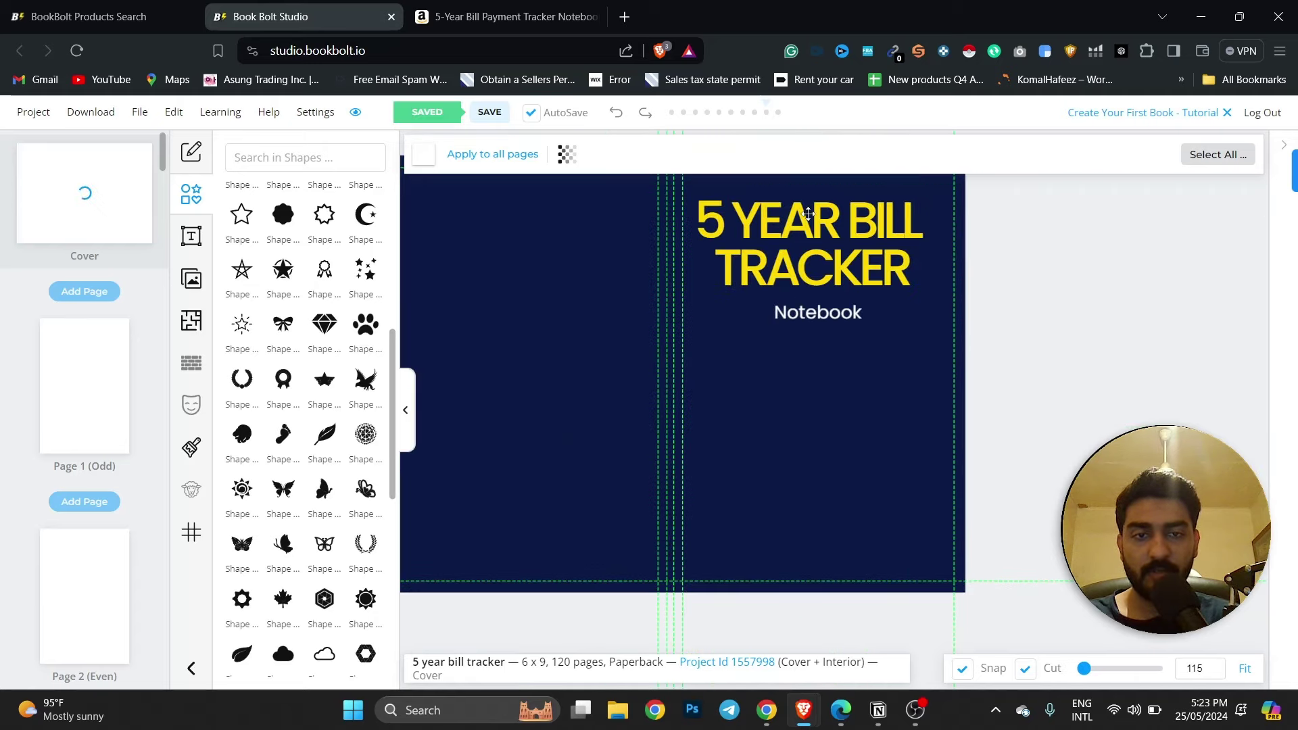
{"action": "left_click", "coordinate": [808, 316]}
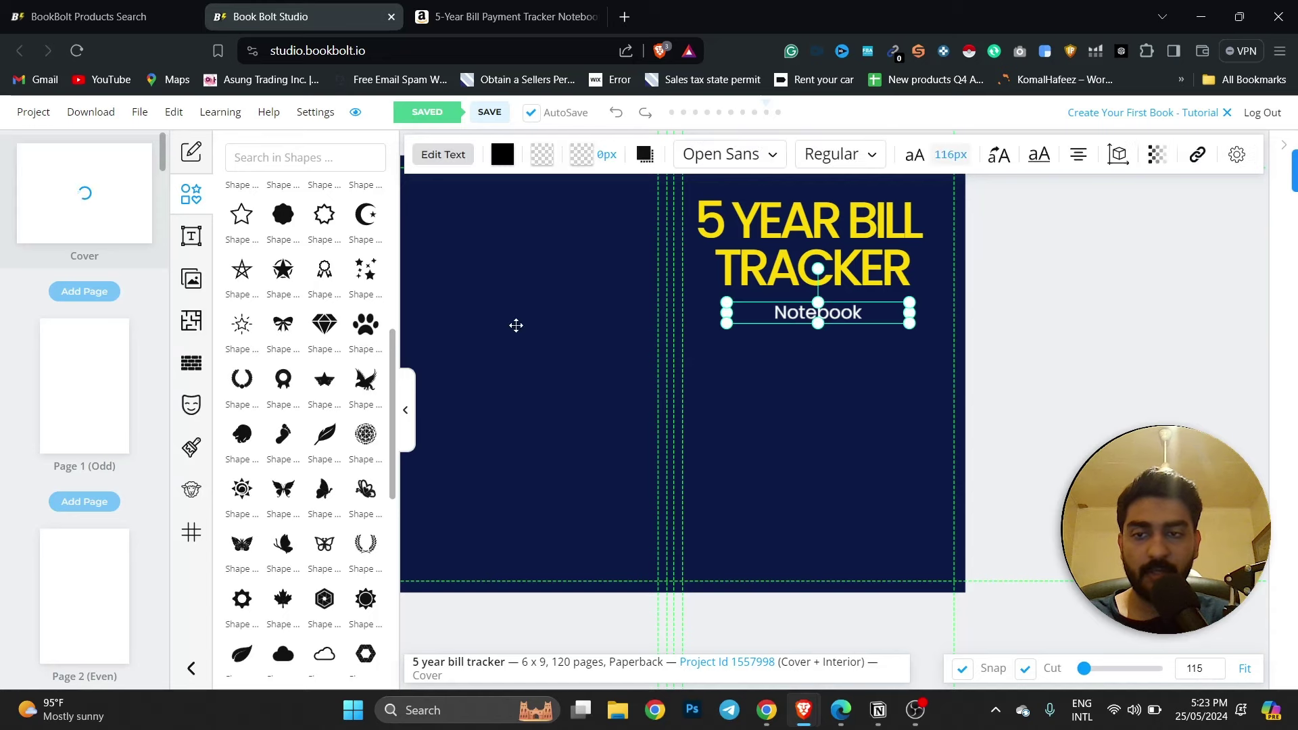
Add a laurel wreath with white #FFFFFF fill, centred just under Notebook.
{"action": "scroll", "coordinate": [331, 379], "scroll_direction": "down", "scroll_amount": 2}
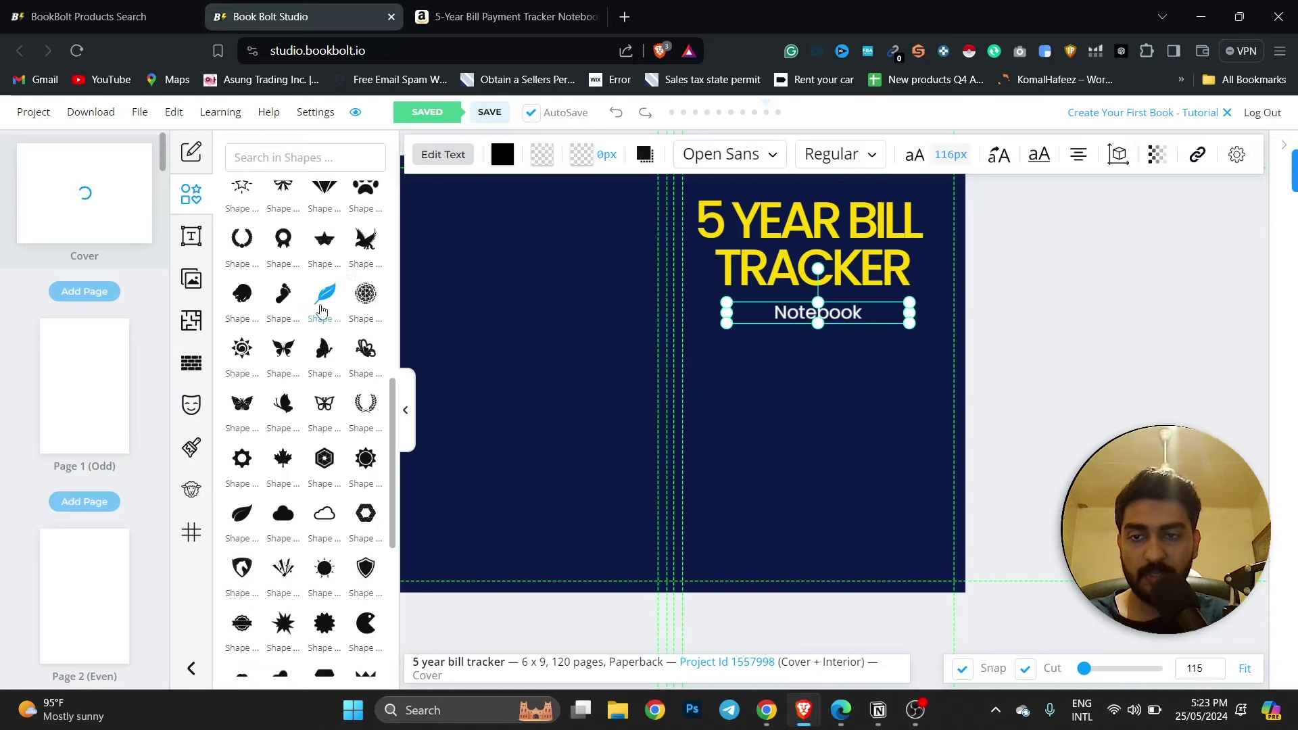
{"action": "left_click", "coordinate": [365, 404]}
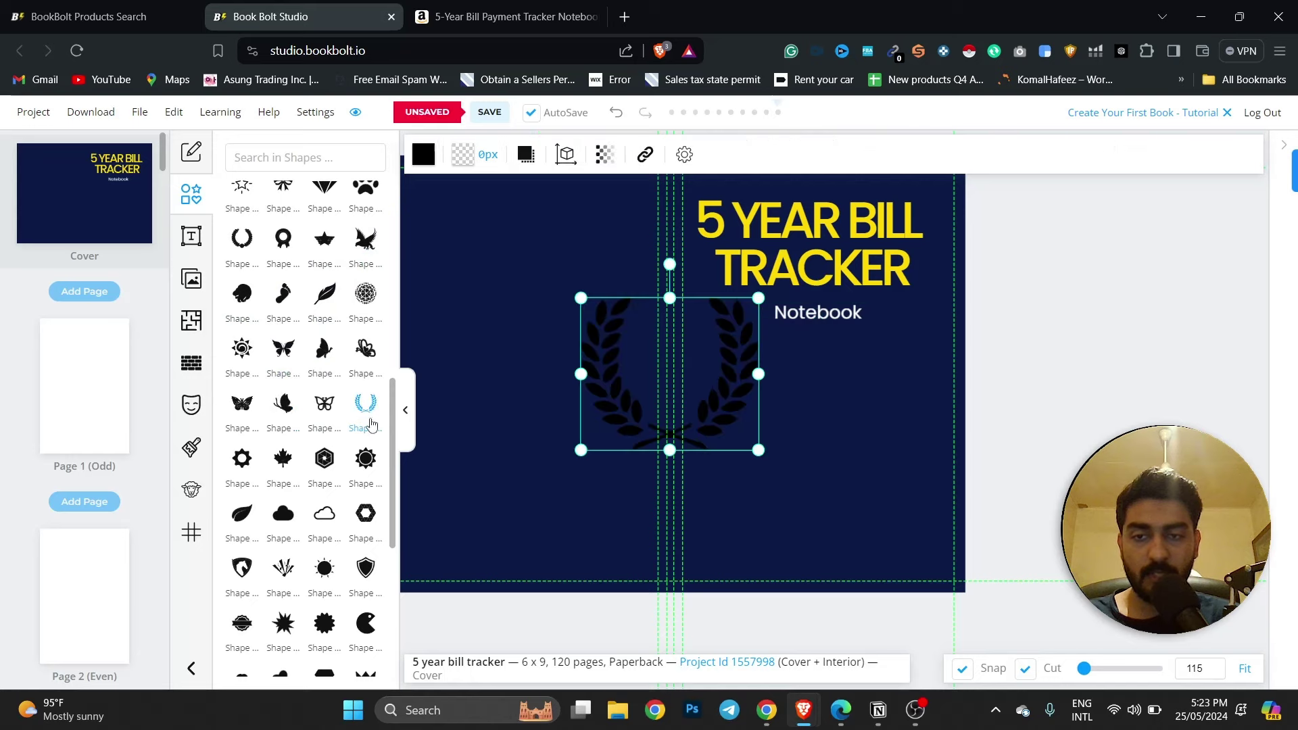
{"action": "left_click_drag", "start_coordinate": [666, 424], "coordinate": [862, 458]}
{"action": "left_click", "coordinate": [423, 157]}
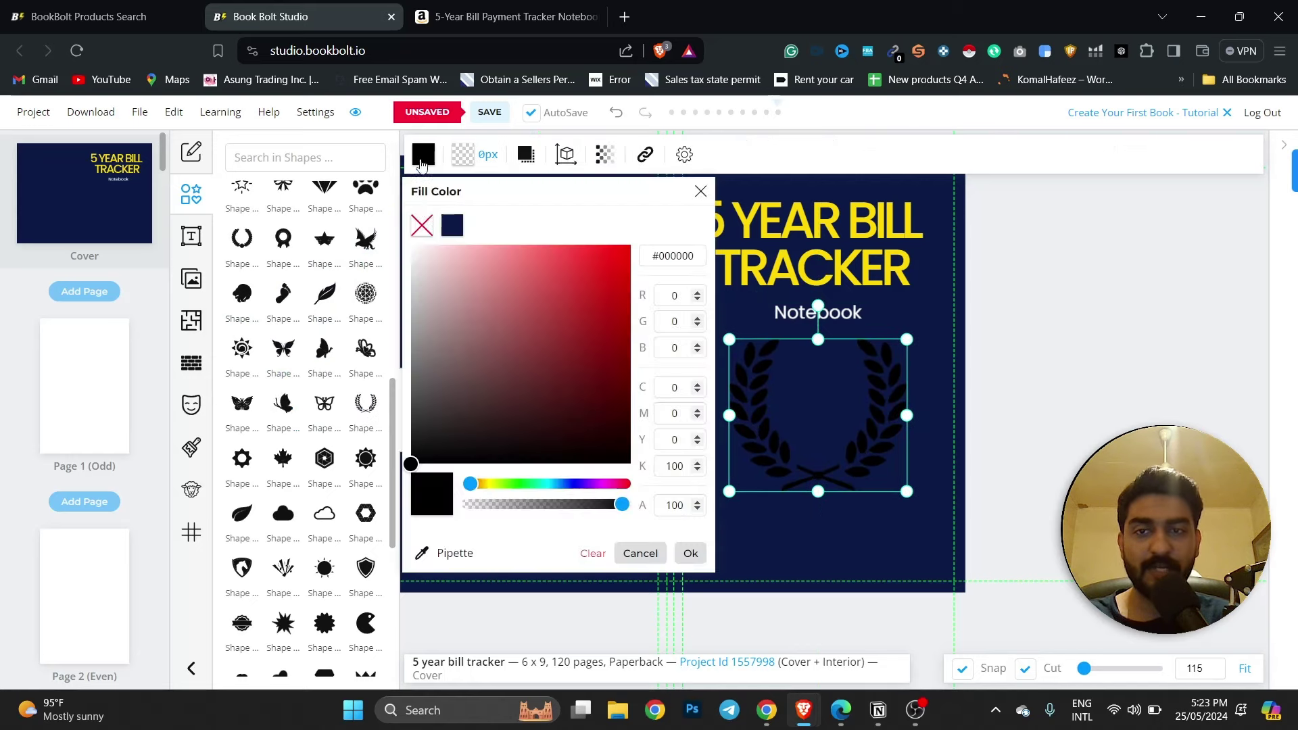
{"action": "mouse_move", "coordinate": [457, 365]}
{"action": "left_mouse_down"}
{"action": "mouse_move", "coordinate": [426, 250]}
{"action": "mouse_move", "coordinate": [410, 244]}
{"action": "left_mouse_up"}
{"action": "left_click_drag", "start_coordinate": [865, 452], "coordinate": [857, 437]}
{"action": "left_click", "coordinate": [841, 313]}
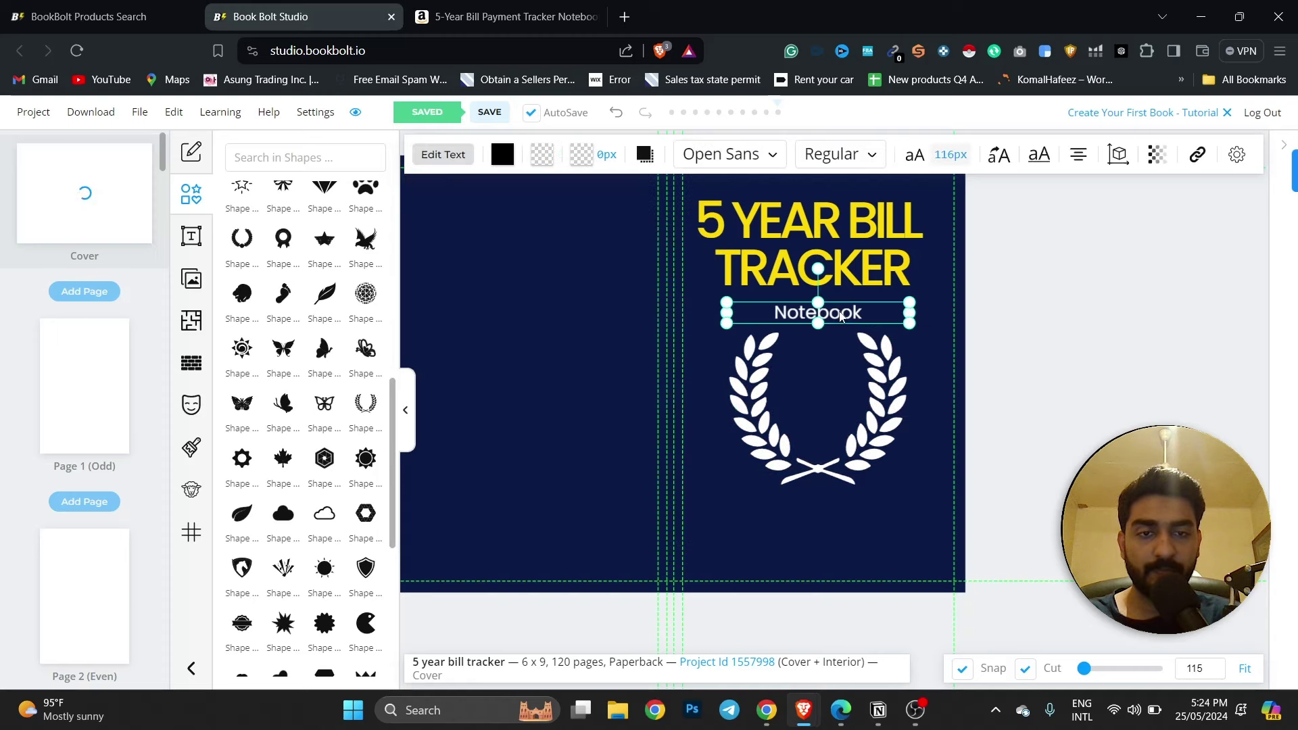
{"action": "left_click", "coordinate": [857, 424]}
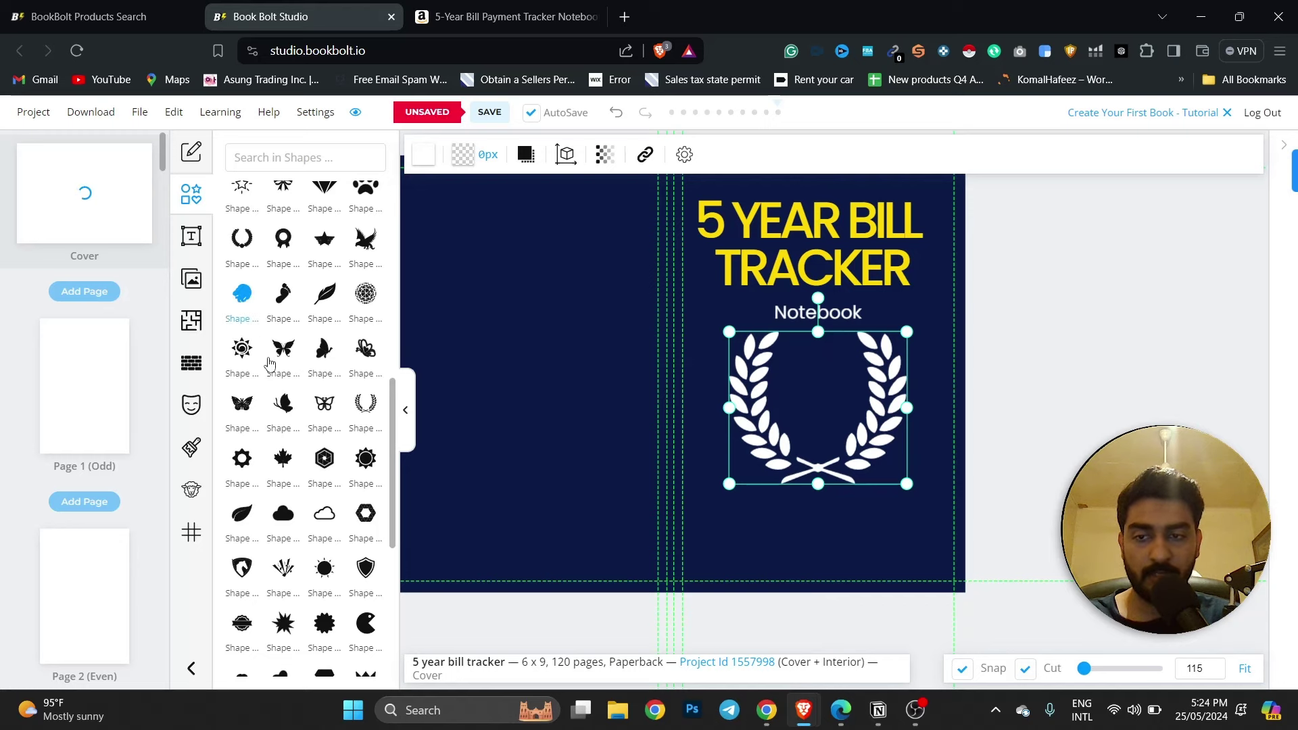
Put a lion head inside the wreath, filled with the title's yellow #FFD900 sampled by pipette.
{"action": "left_click", "coordinate": [242, 294]}
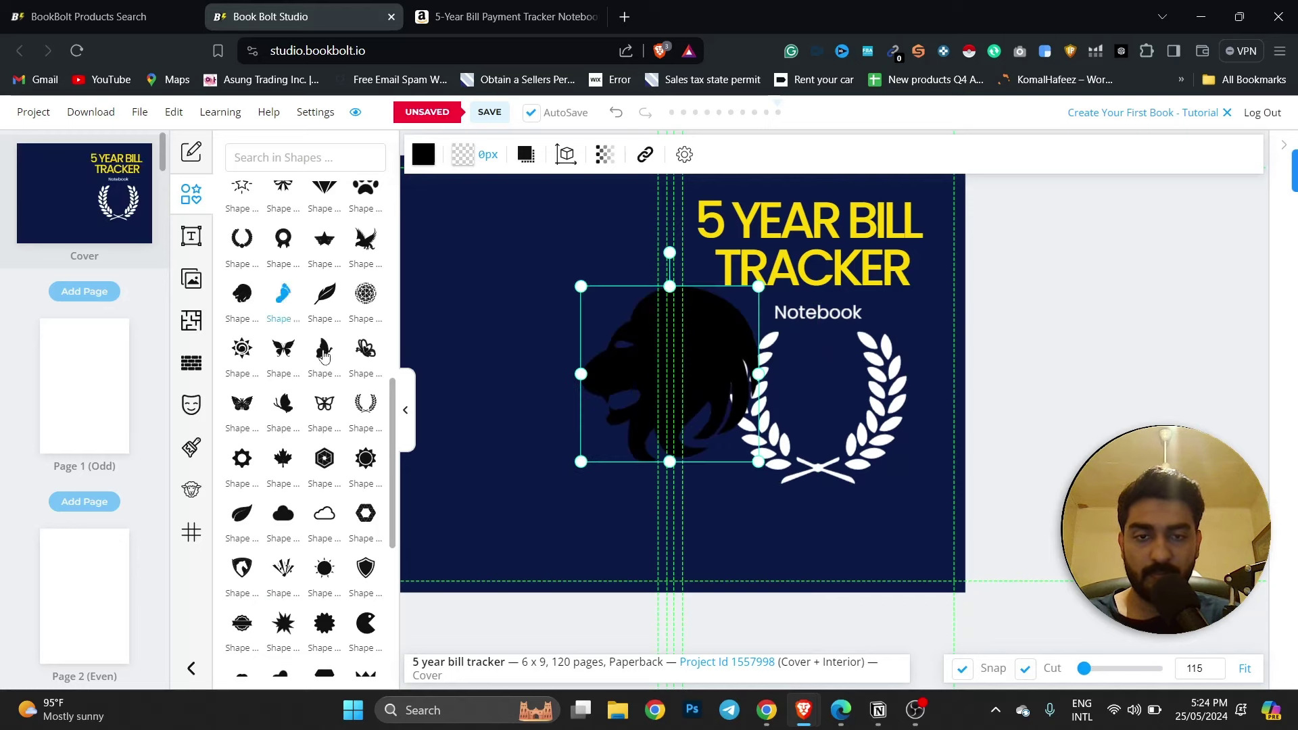
{"action": "left_click_drag", "start_coordinate": [715, 427], "coordinate": [824, 414]}
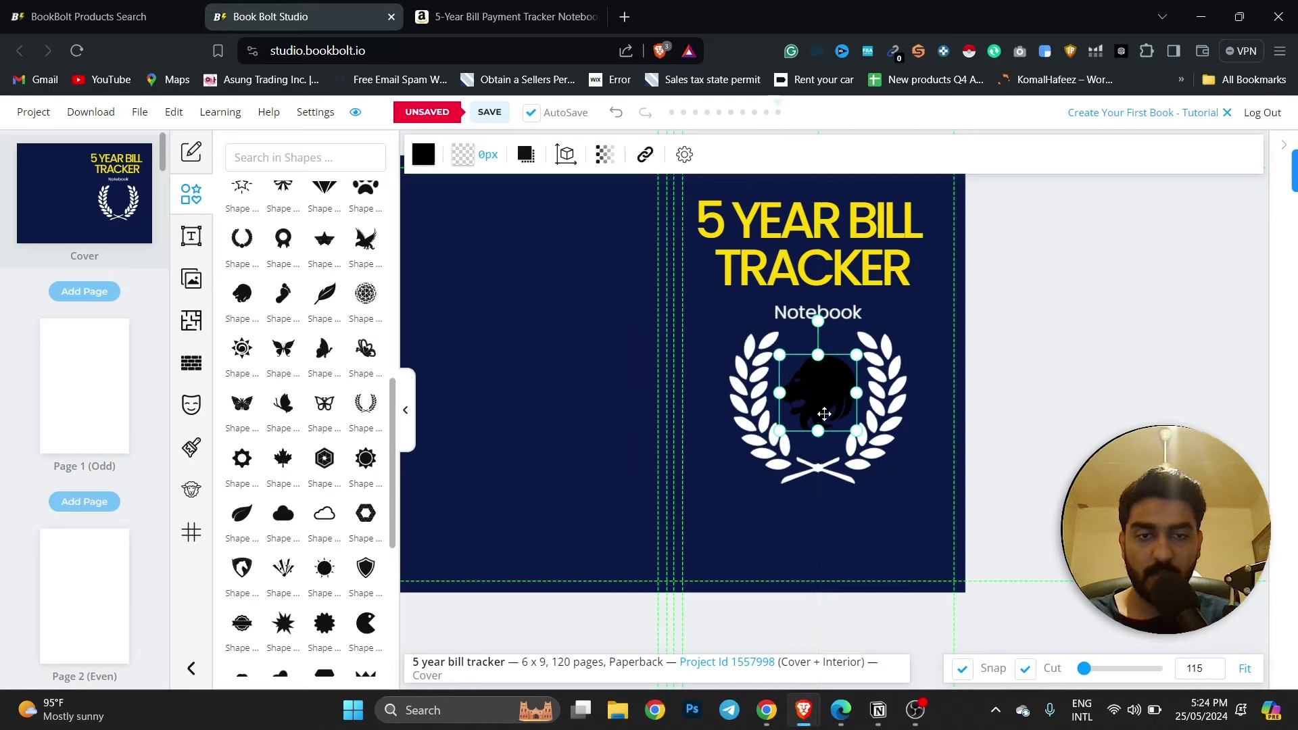
{"action": "left_click", "coordinate": [423, 155]}
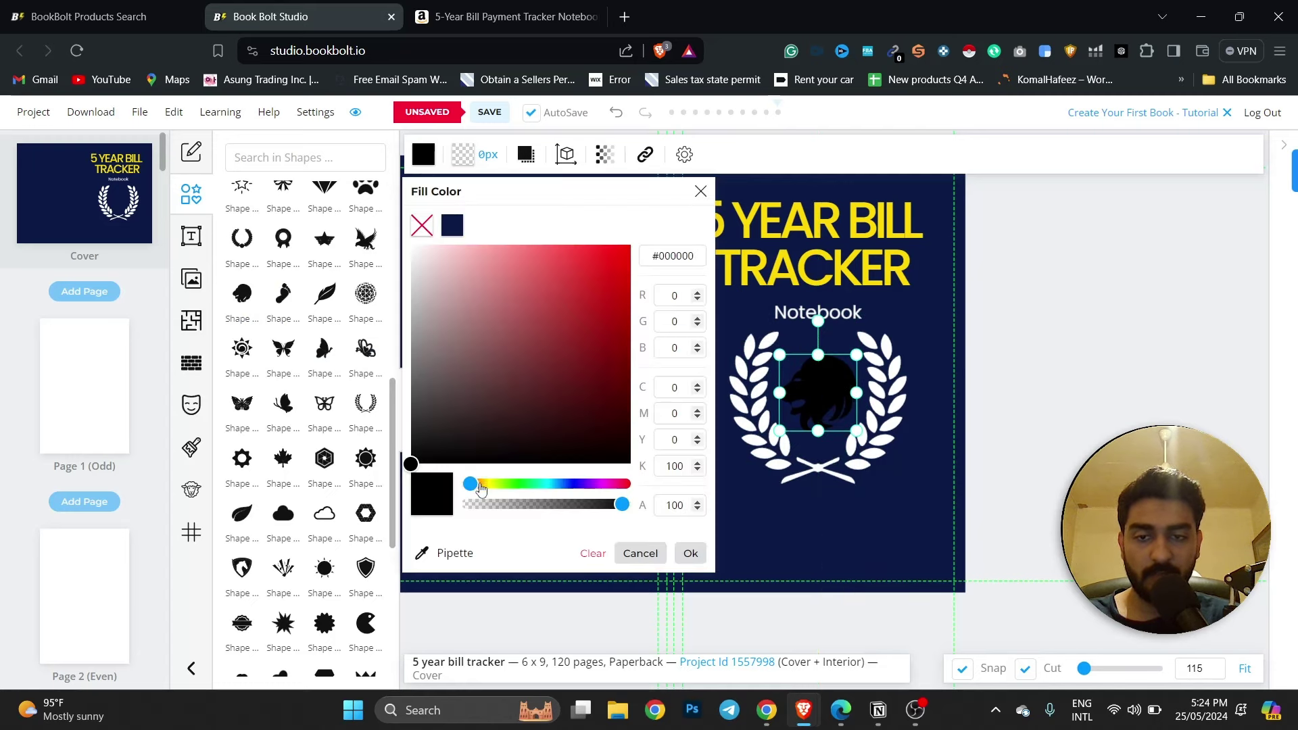
{"action": "left_click_drag", "start_coordinate": [480, 488], "coordinate": [499, 492]}
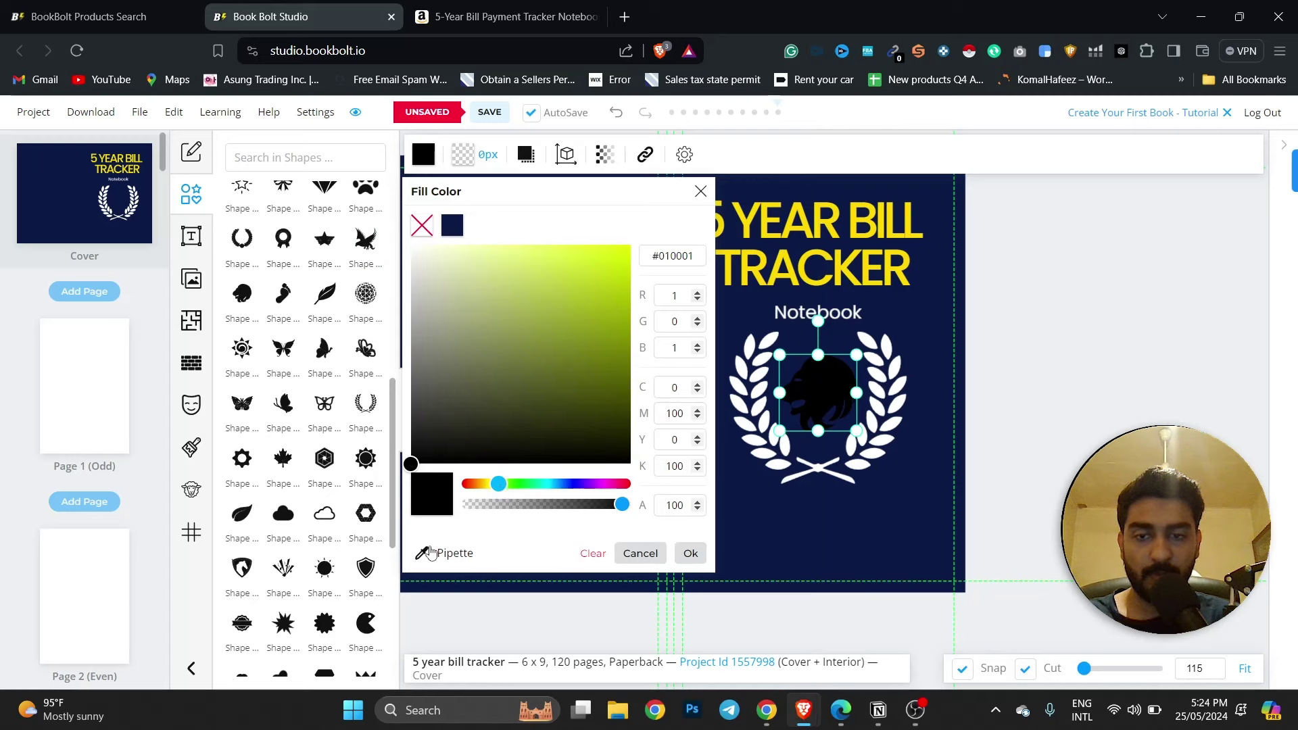
{"action": "left_click", "coordinate": [430, 553]}
{"action": "left_click", "coordinate": [813, 233]}
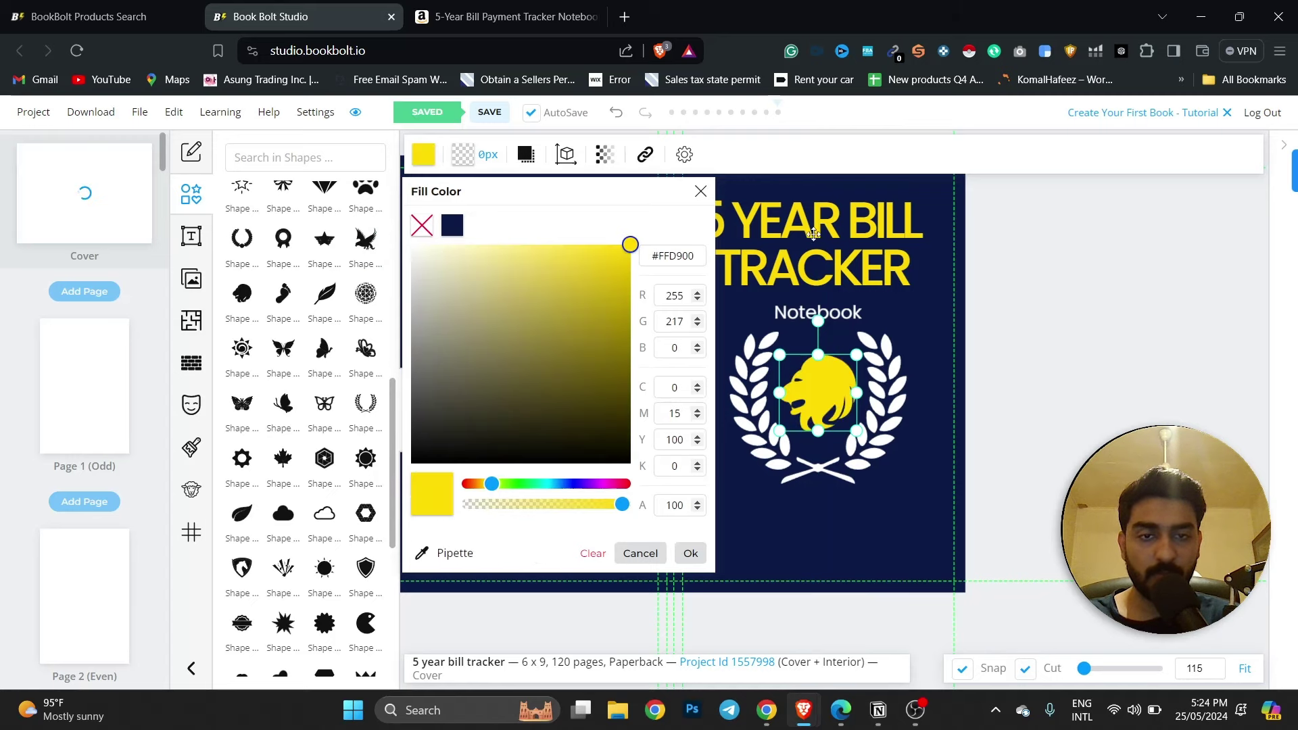
{"action": "left_click", "coordinate": [690, 553]}
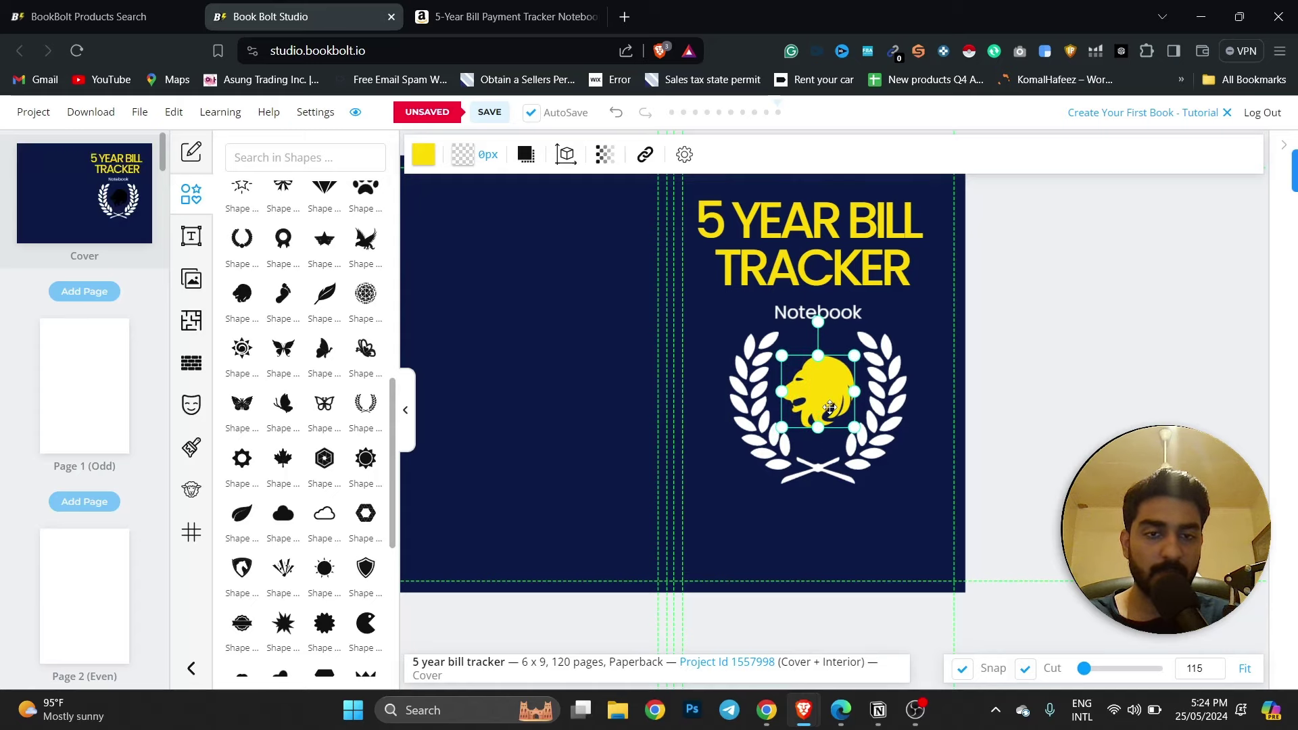
{"action": "left_click", "coordinate": [806, 365]}
{"action": "left_click_drag", "start_coordinate": [884, 302], "coordinate": [970, 320]}
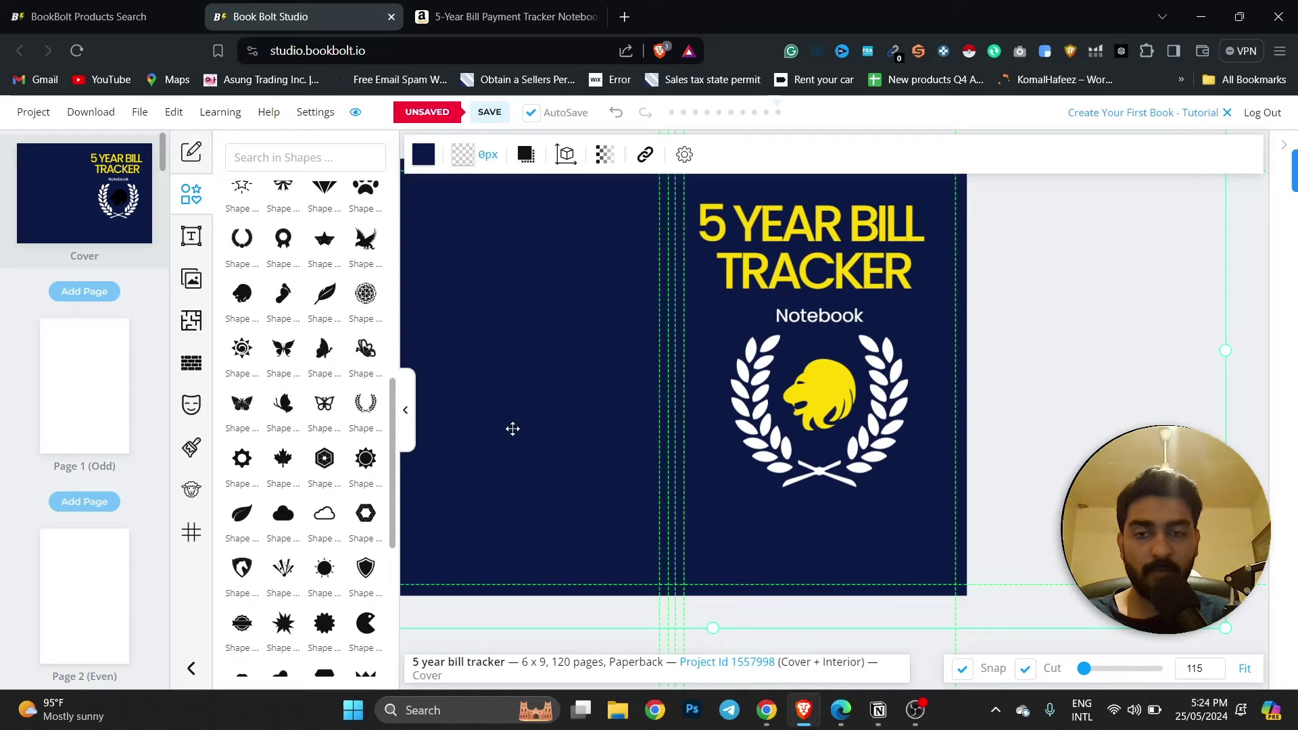
{"action": "left_click", "coordinate": [503, 15]}
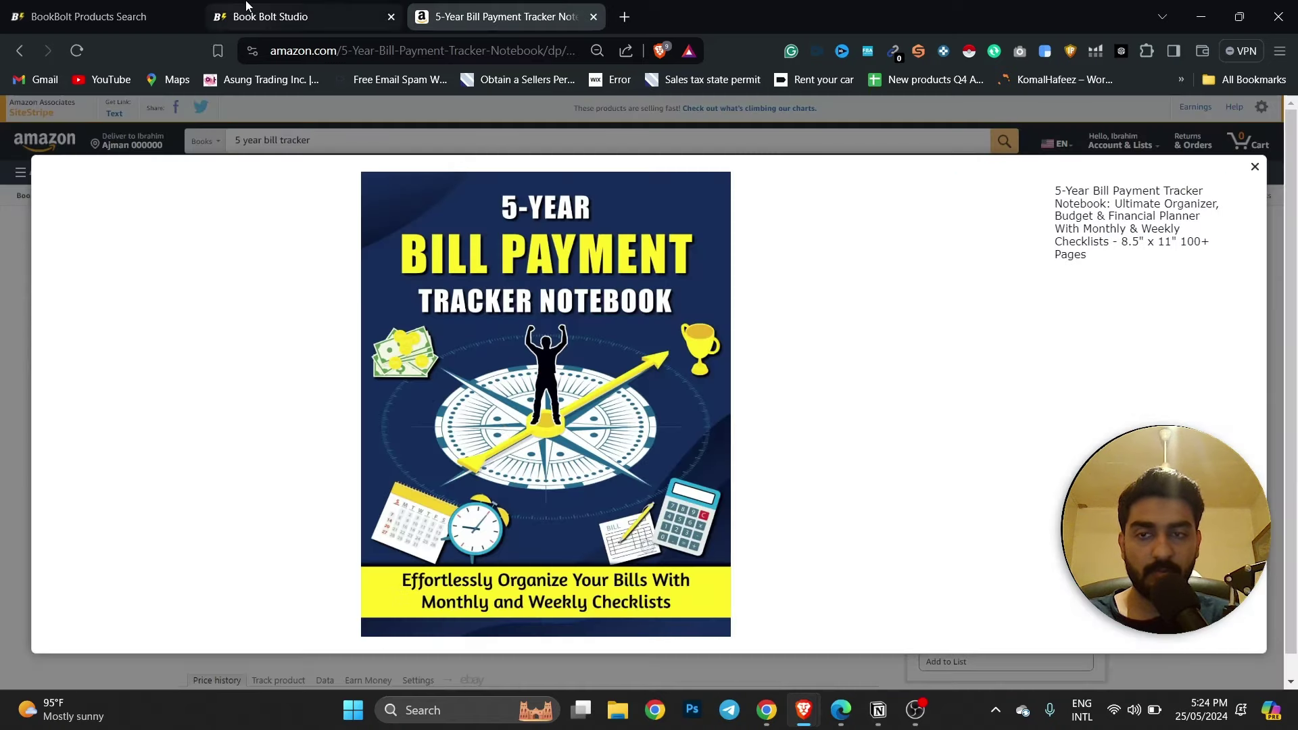
{"action": "left_click", "coordinate": [281, 15]}
{"action": "scroll", "coordinate": [302, 318], "scroll_direction": "down", "scroll_amount": 4}
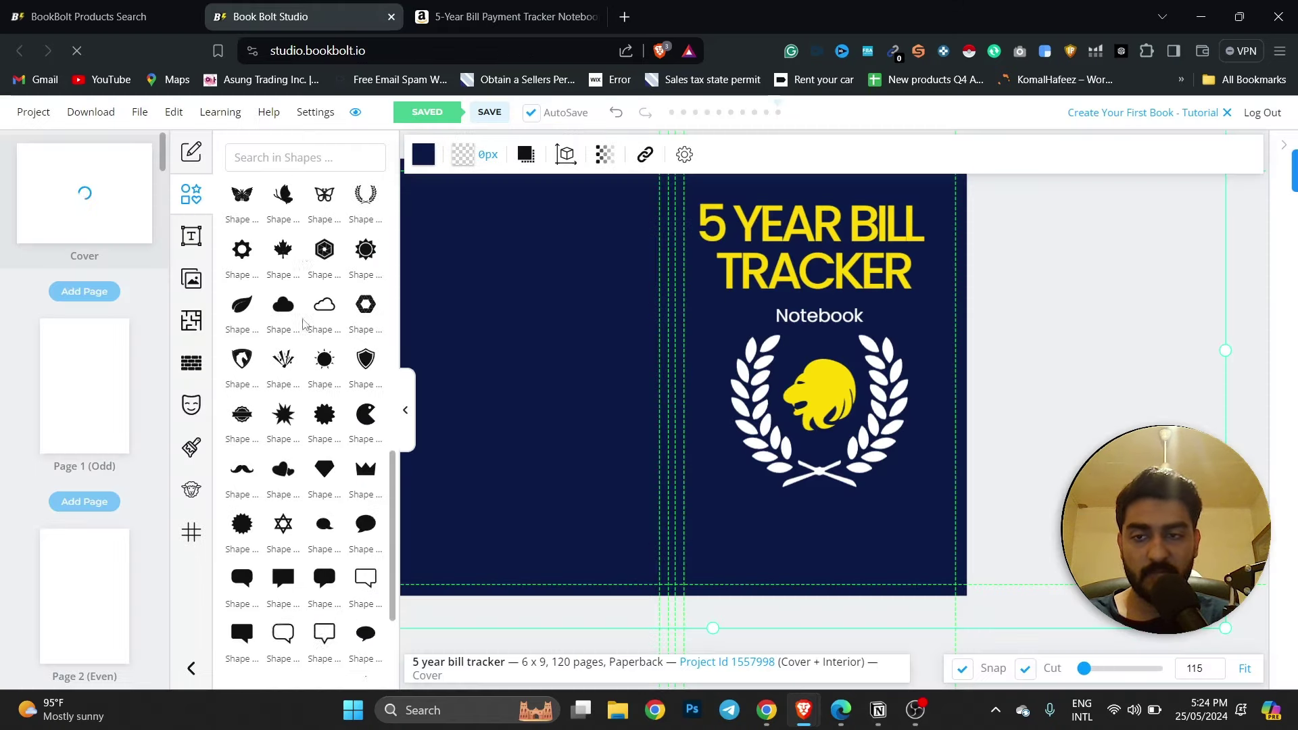
Add a black diamond shape below the wreath and tilt it slightly clockwise.
{"action": "scroll", "coordinate": [316, 503], "scroll_direction": "up", "scroll_amount": 15}
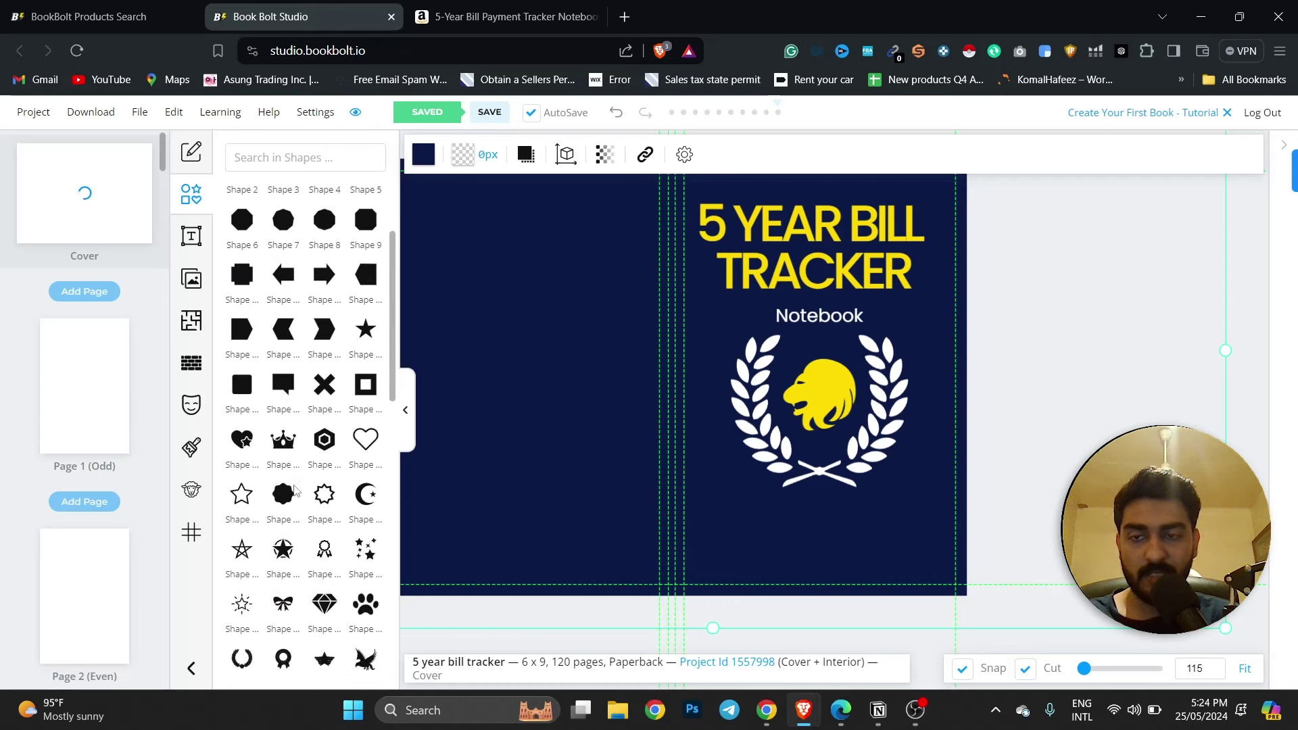
{"action": "left_click", "coordinate": [284, 161]}
{"action": "type", "text": "cl"}
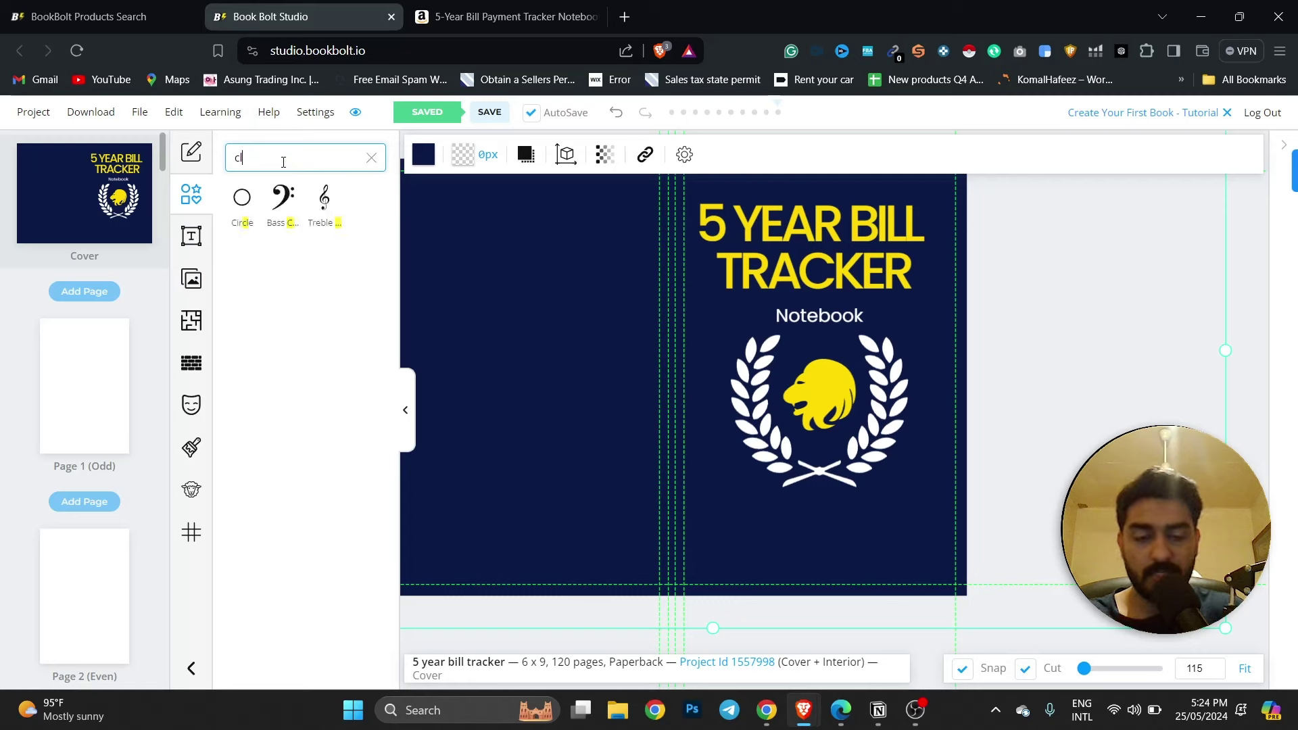
{"action": "key", "text": "BackSpace"}
{"action": "key", "text": "BackSpace"}
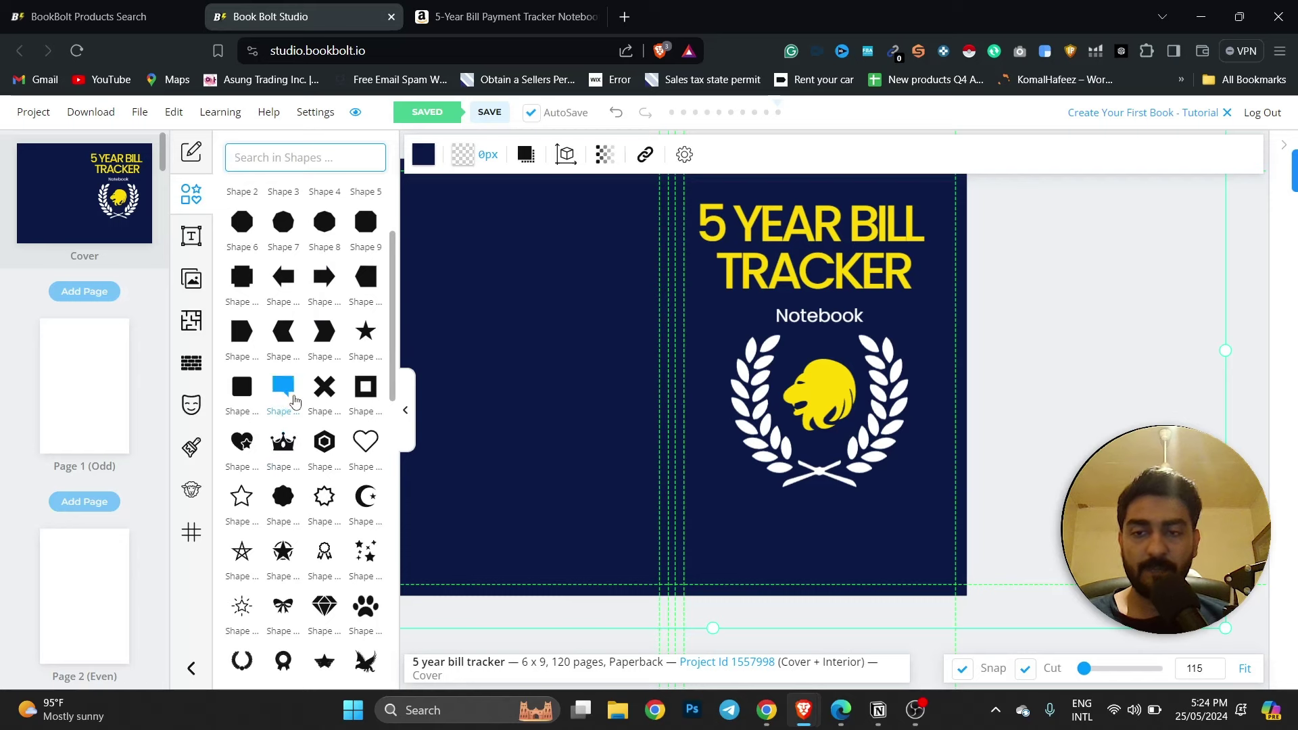
{"action": "scroll", "coordinate": [293, 465], "scroll_direction": "down", "scroll_amount": 1}
{"action": "scroll", "coordinate": [293, 465], "scroll_direction": "down", "scroll_amount": 4}
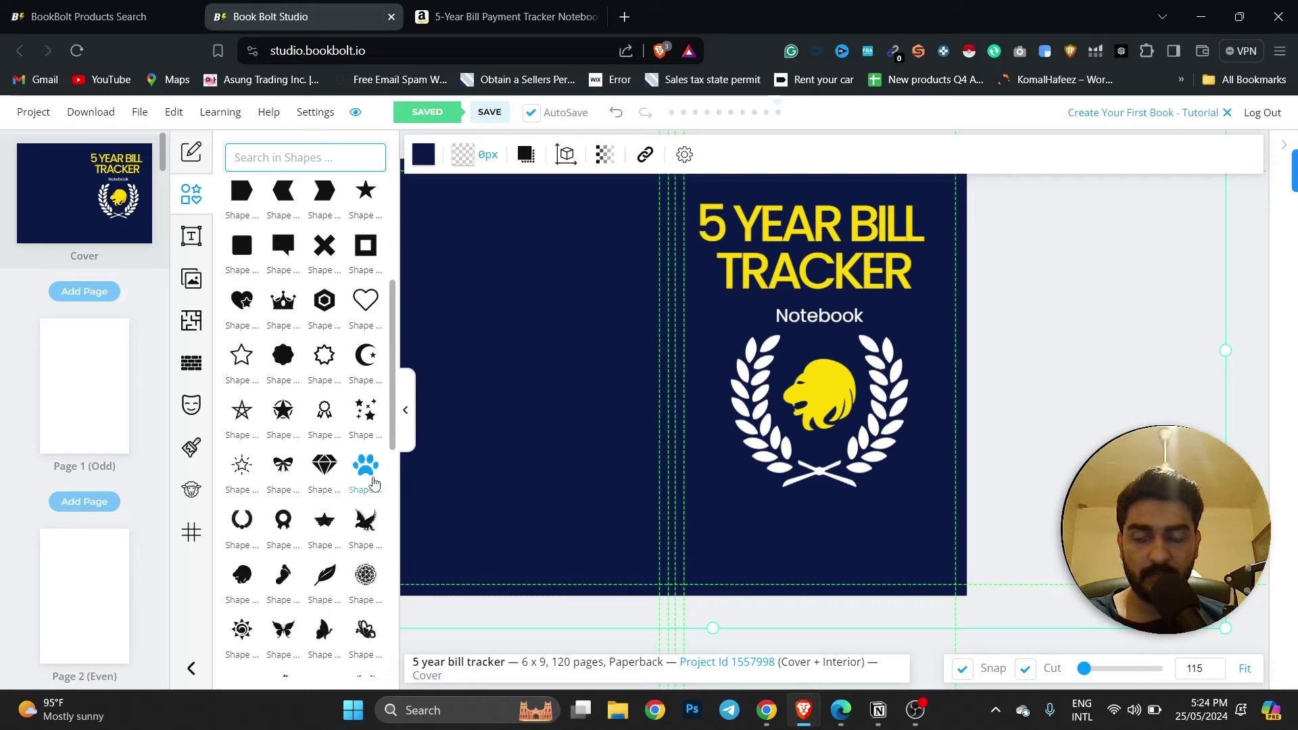
{"action": "left_click", "coordinate": [323, 464]}
{"action": "left_click_drag", "start_coordinate": [721, 416], "coordinate": [741, 552]}
{"action": "left_click_drag", "start_coordinate": [727, 461], "coordinate": [745, 467]}
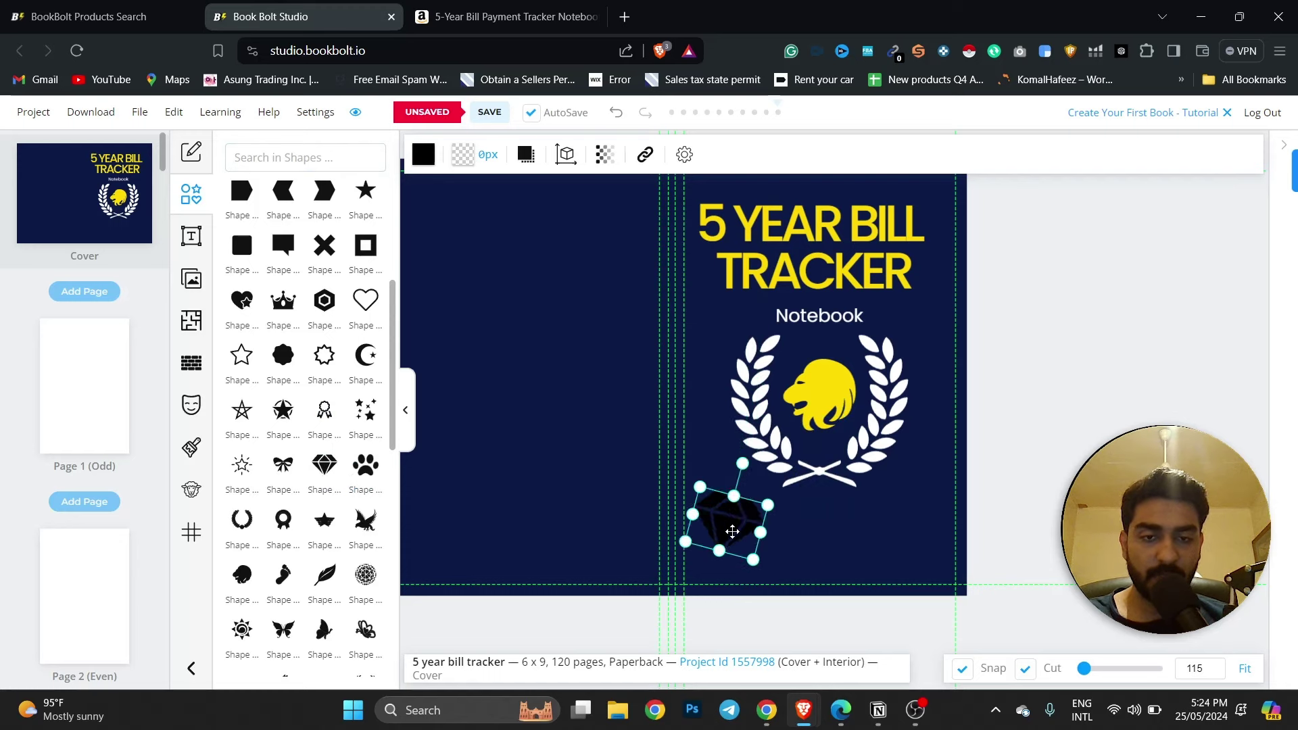
{"action": "mouse_move", "coordinate": [732, 531]}
{"action": "left_mouse_down"}
{"action": "mouse_move", "coordinate": [864, 540]}
{"action": "mouse_move", "coordinate": [740, 546]}
{"action": "left_mouse_up"}
Attempt to copy and paste the diamond using its actions menu and Ctrl+V.
{"action": "right_click", "coordinate": [739, 546]}
{"action": "left_click", "coordinate": [774, 277]}
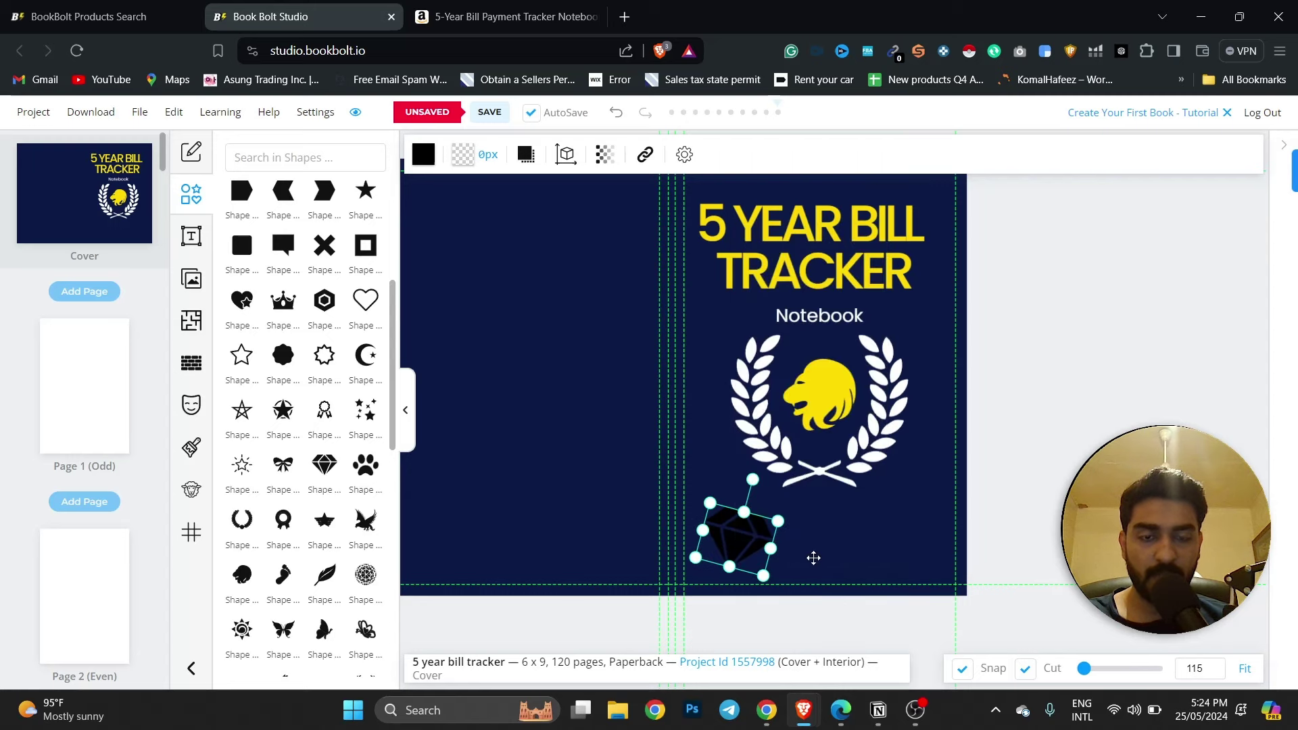
{"action": "right_click", "coordinate": [850, 553]}
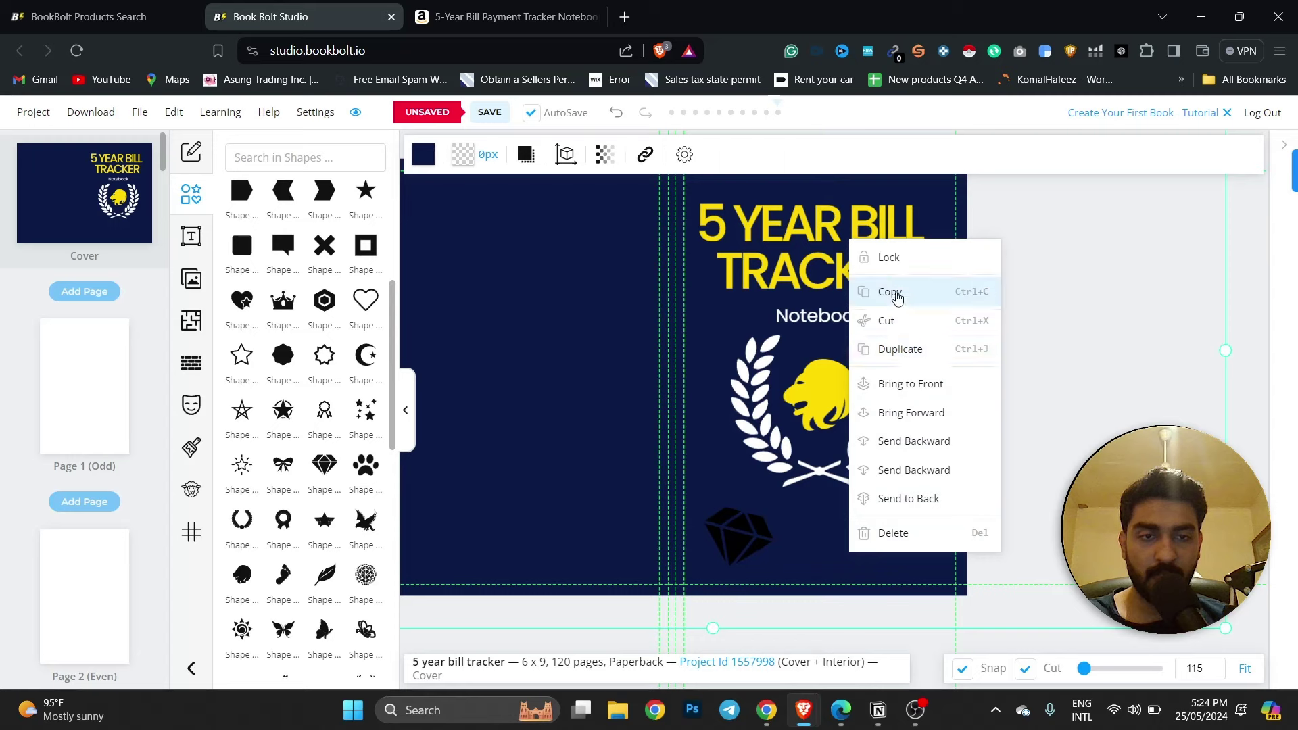
{"action": "left_click", "coordinate": [893, 292]}
{"action": "left_click", "coordinate": [750, 528]}
{"action": "right_click", "coordinate": [746, 531]}
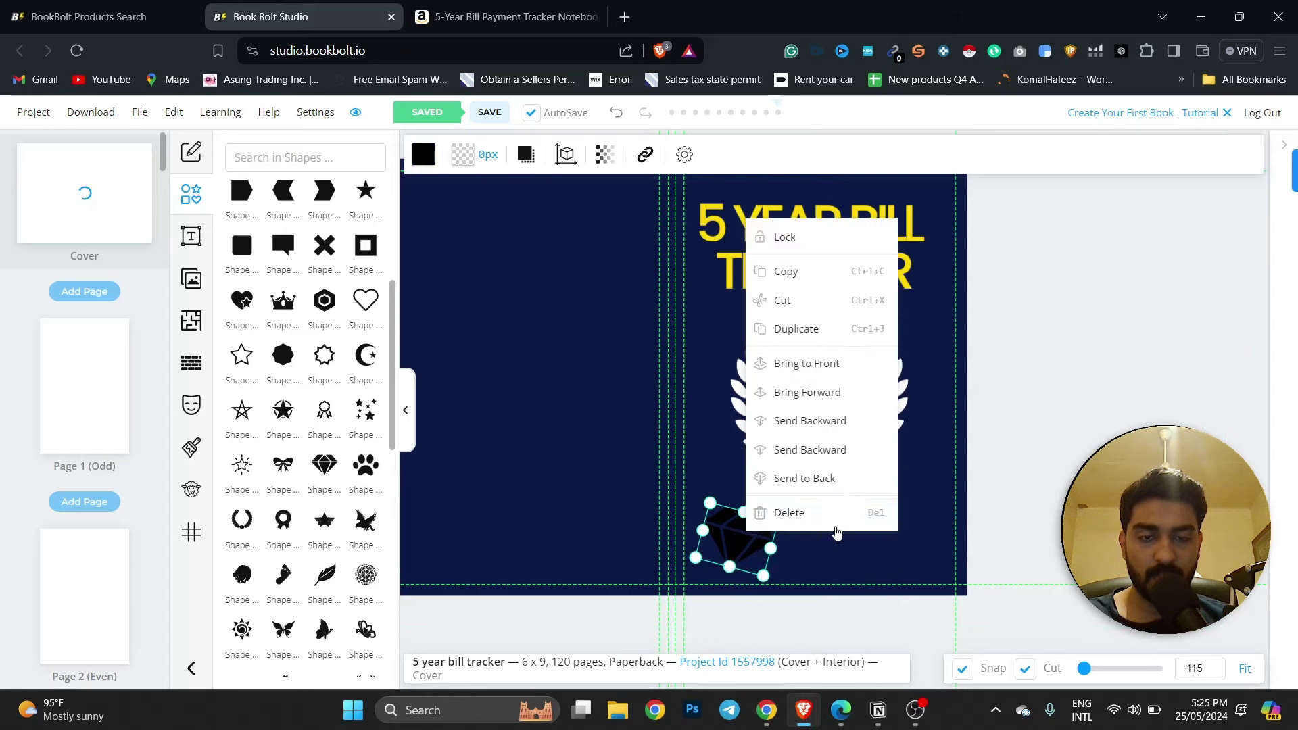
{"action": "left_click", "coordinate": [866, 551]}
{"action": "key", "text": "ctrl+v"}
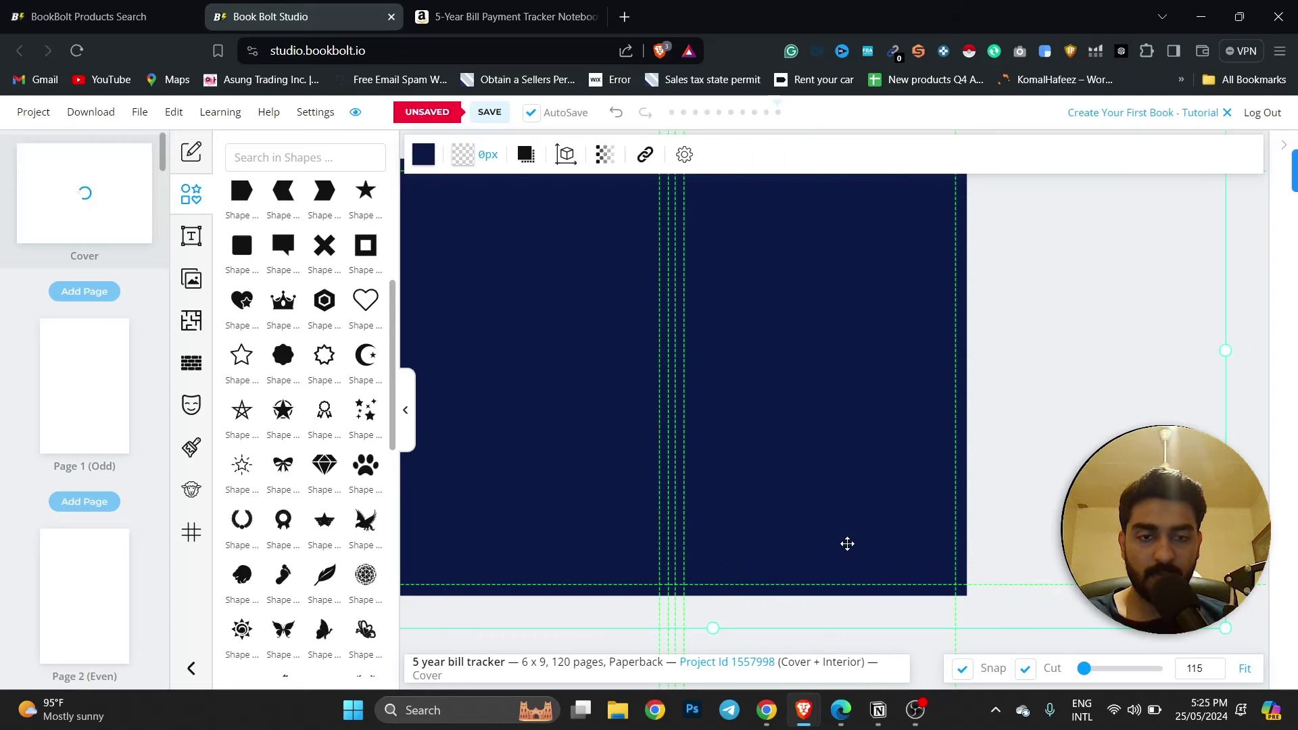
{"action": "left_click", "coordinate": [739, 541]}
{"action": "right_click", "coordinate": [739, 541]}
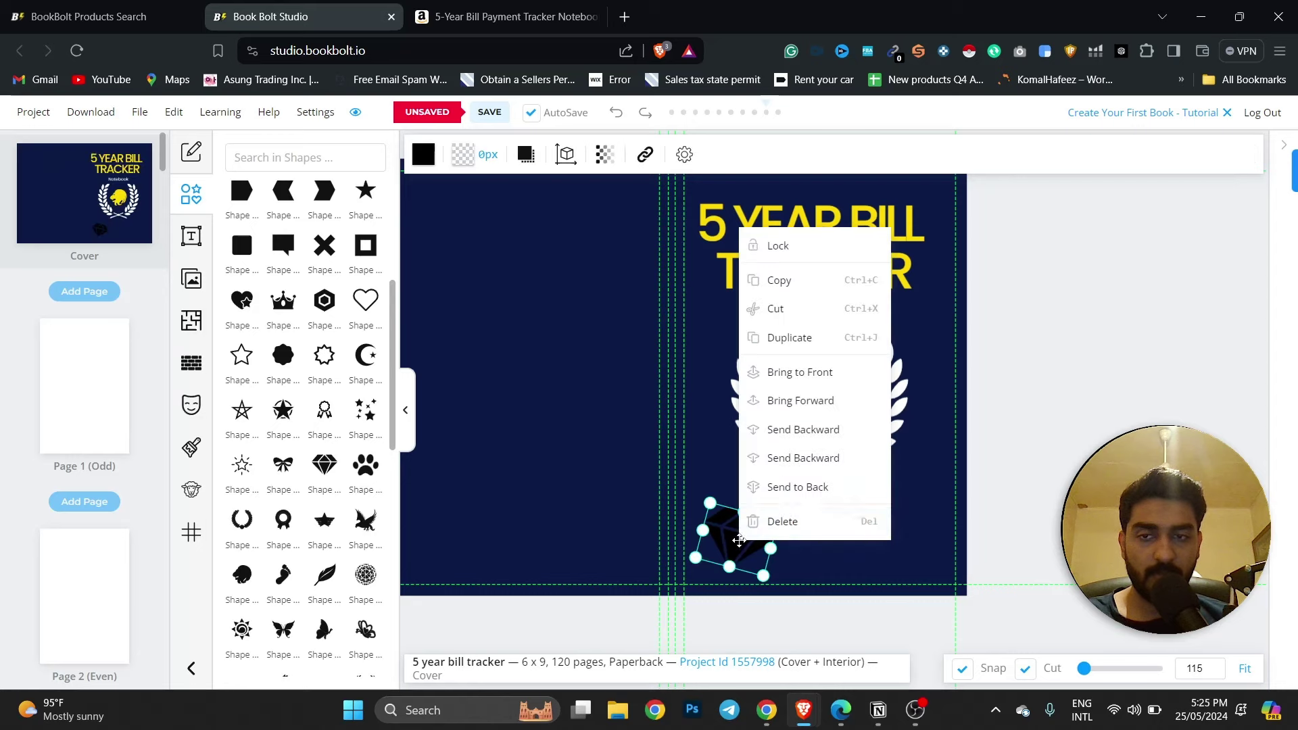
{"action": "left_click", "coordinate": [793, 288]}
{"action": "right_click", "coordinate": [811, 523]}
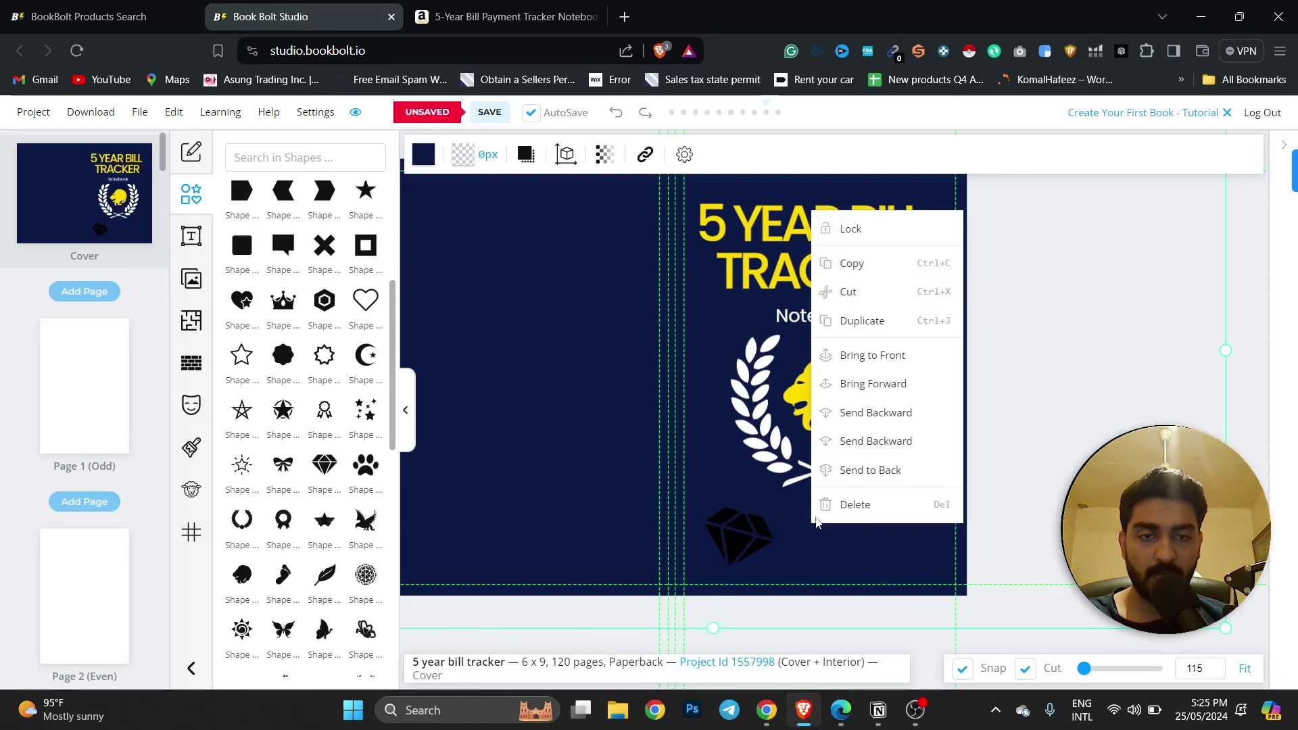
{"action": "left_click", "coordinate": [861, 322]}
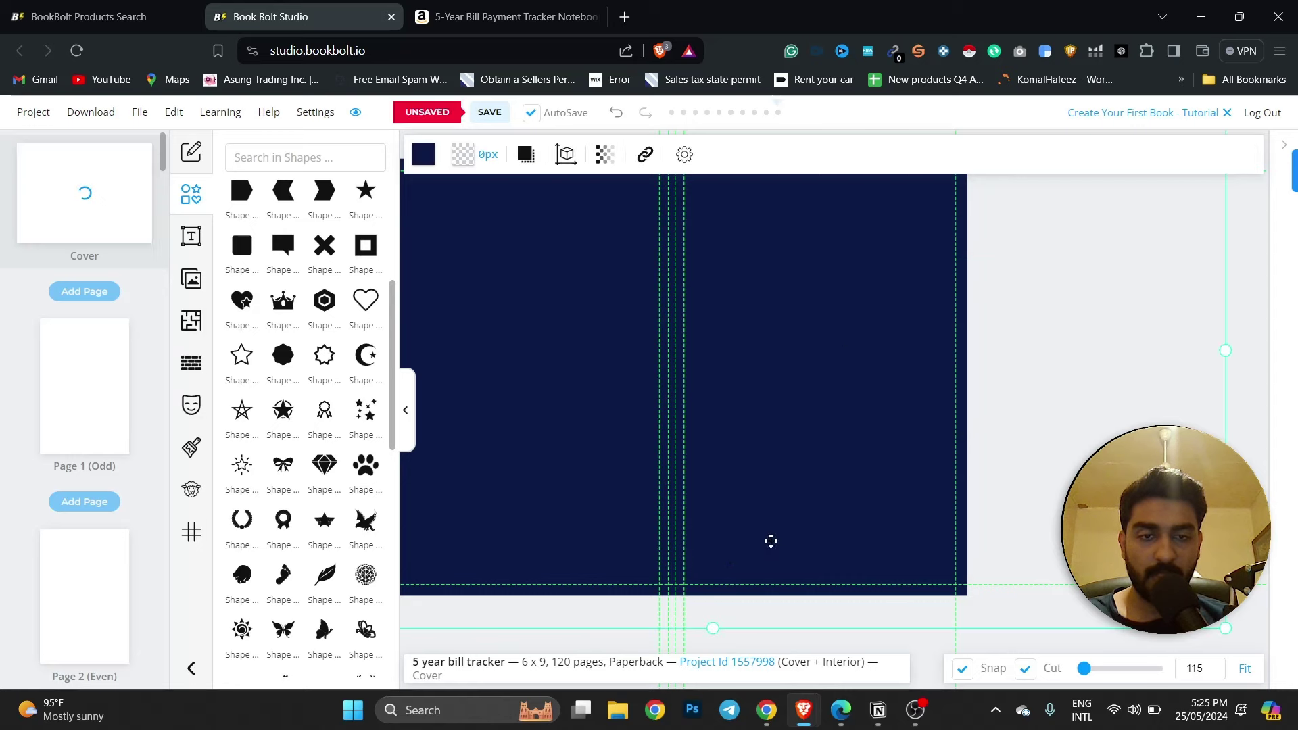
Duplicate the diamond and move the copy to the bottom right of the cover.
{"action": "left_click", "coordinate": [747, 535]}
{"action": "right_click", "coordinate": [747, 535]}
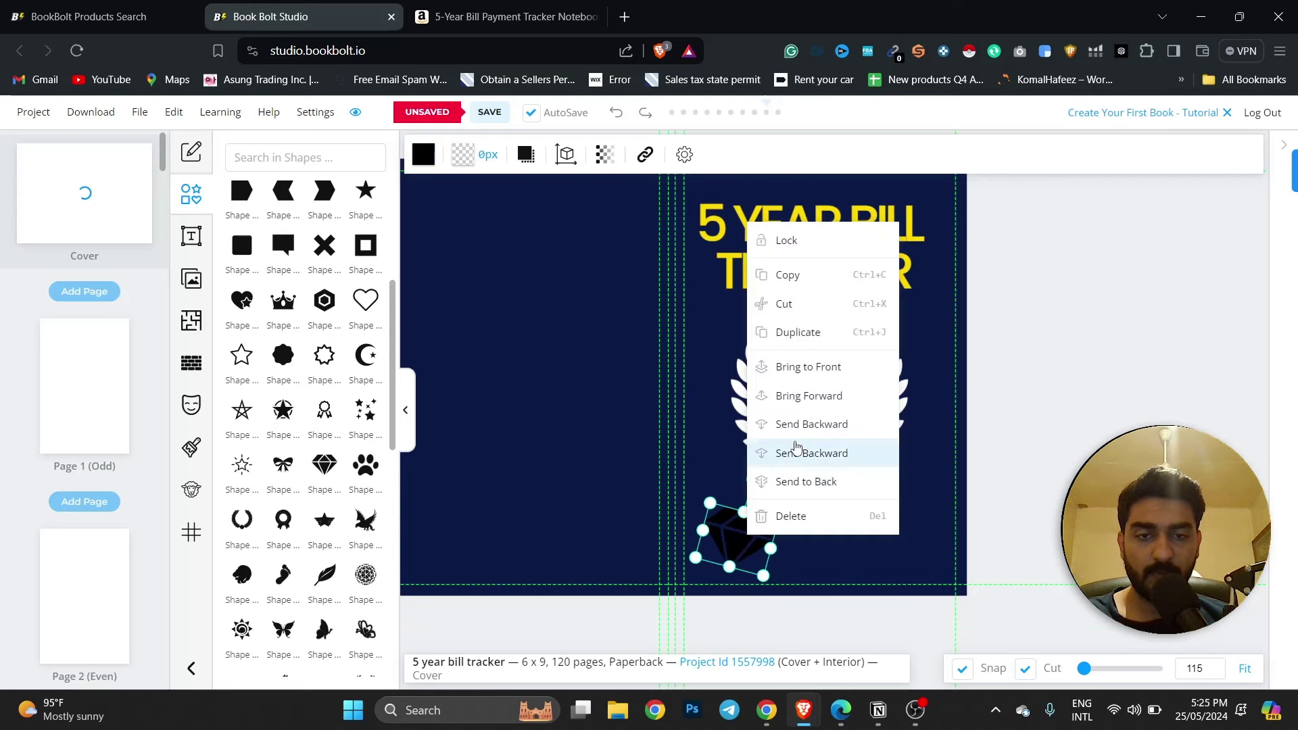
{"action": "left_click", "coordinate": [805, 334]}
{"action": "left_click_drag", "start_coordinate": [802, 545], "coordinate": [906, 545]}
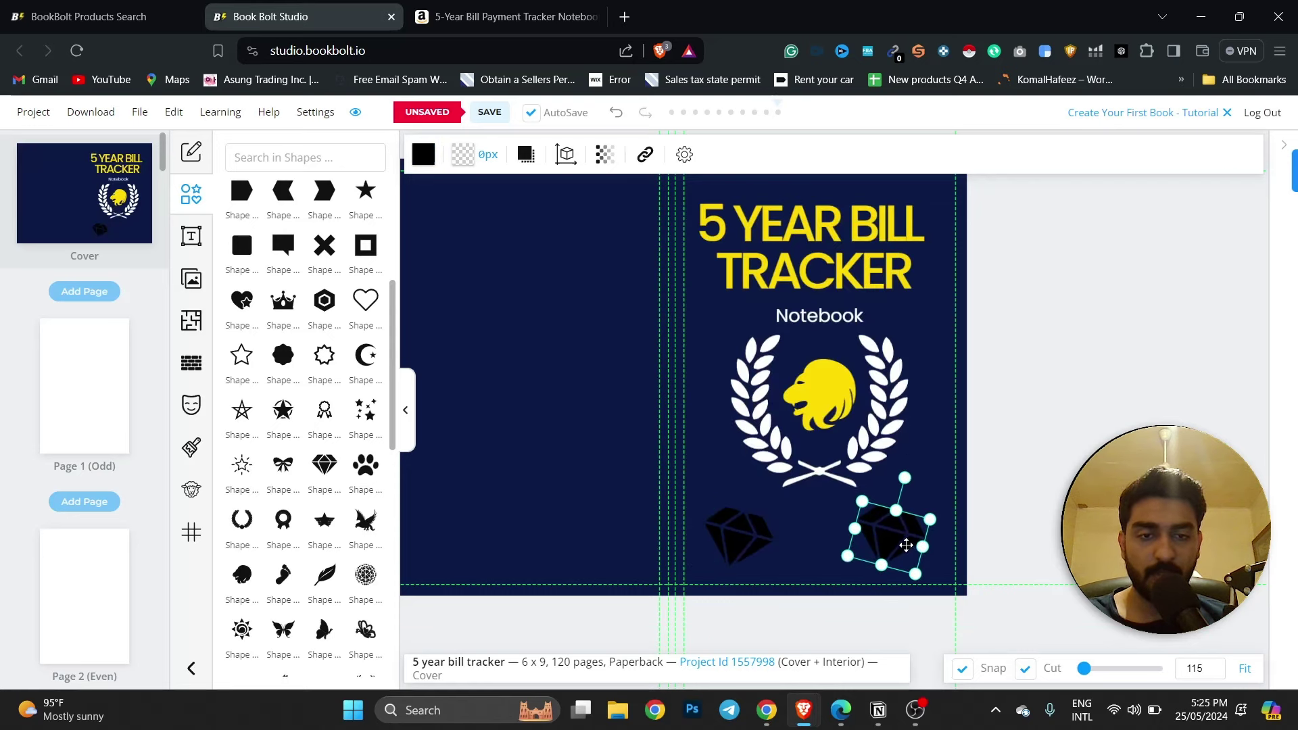
{"action": "left_click", "coordinate": [747, 532]}
{"action": "left_click", "coordinate": [425, 155]}
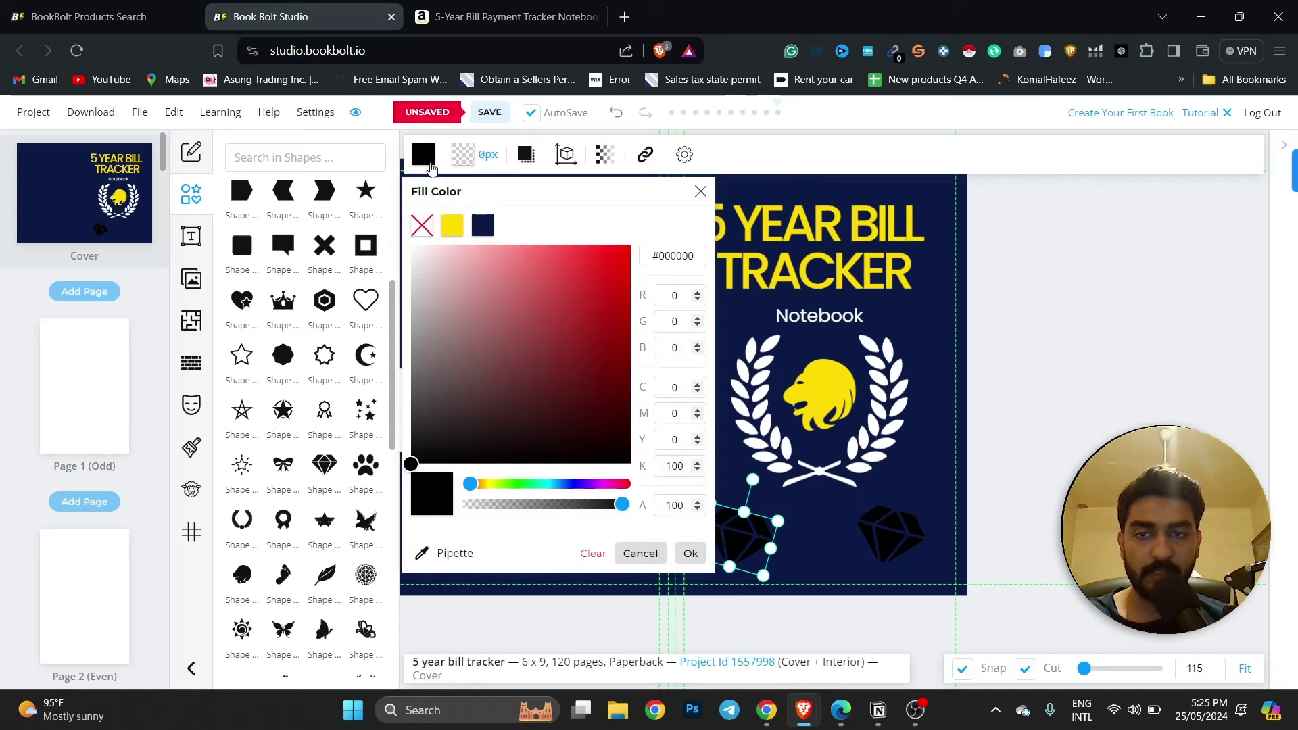
{"action": "left_click", "coordinate": [411, 245]}
{"action": "left_click", "coordinate": [874, 526]}
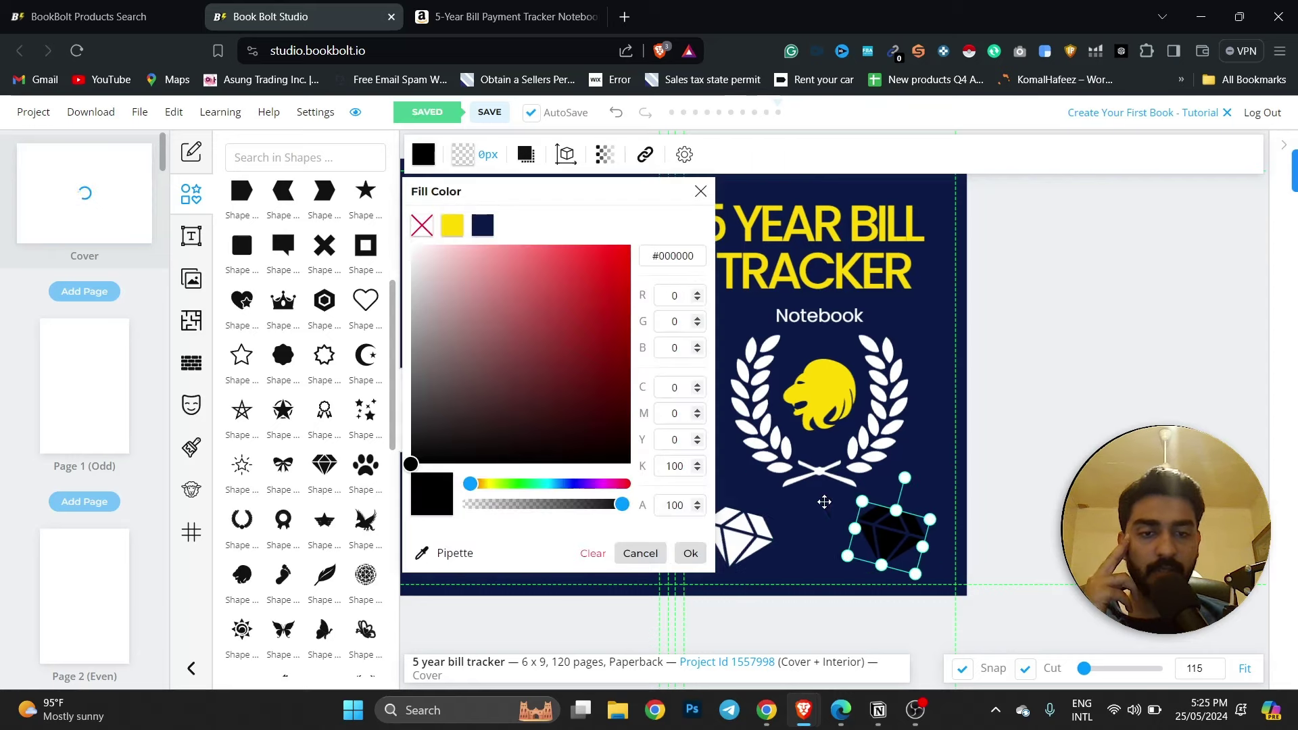
{"action": "left_click", "coordinate": [411, 245]}
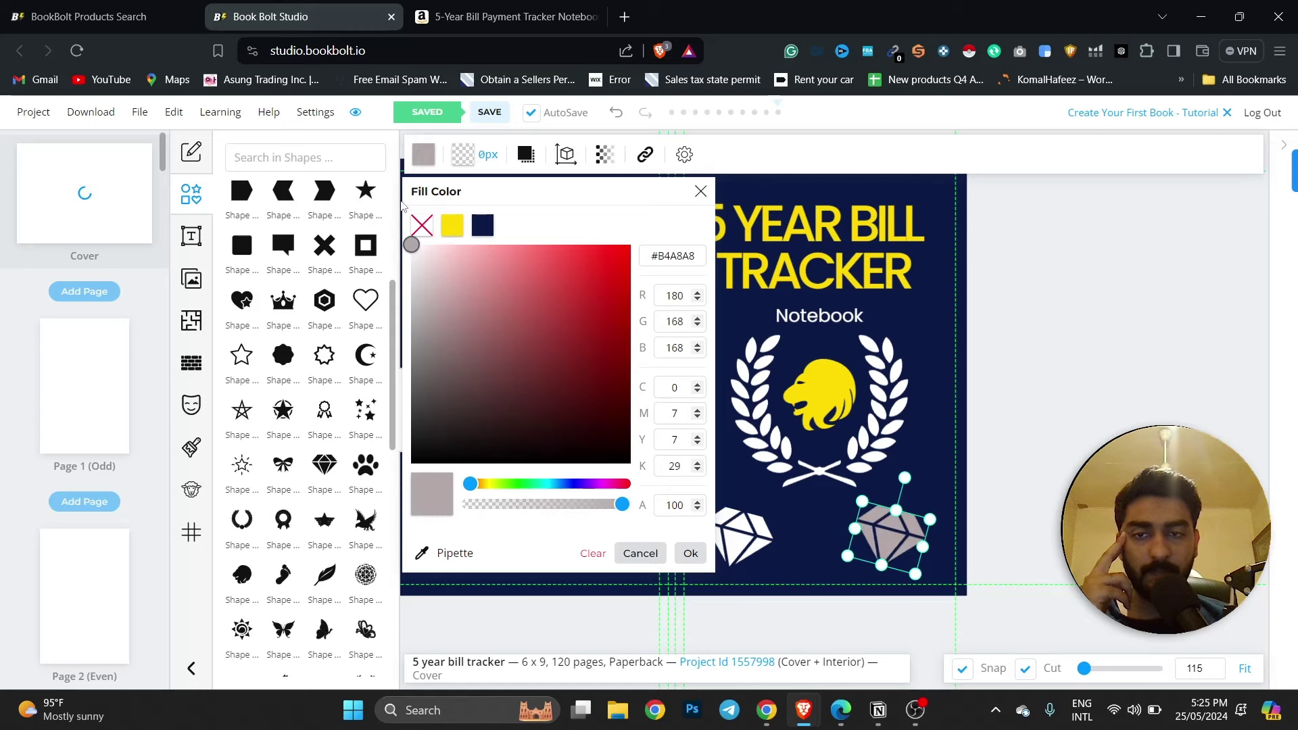
{"action": "left_click", "coordinate": [1002, 496]}
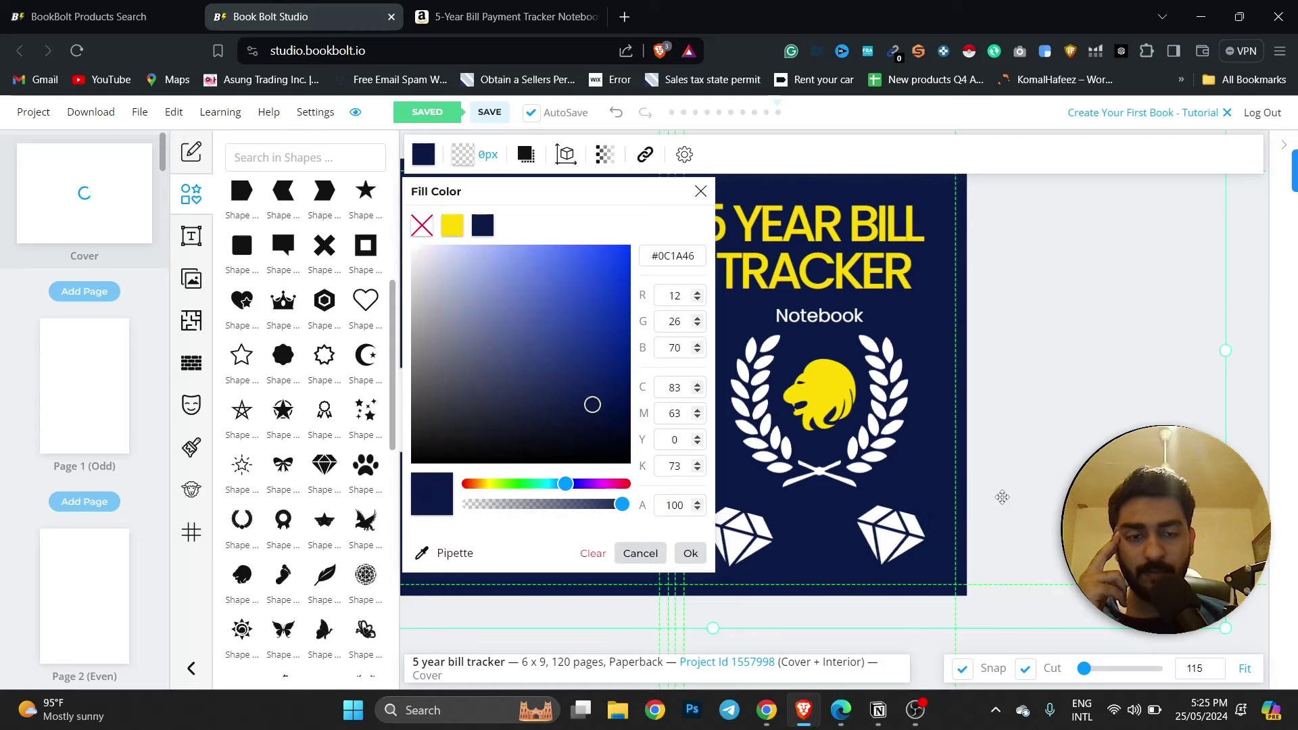
{"action": "left_click", "coordinate": [899, 355]}
{"action": "left_click", "coordinate": [855, 270]}
{"action": "left_click", "coordinate": [1020, 344]}
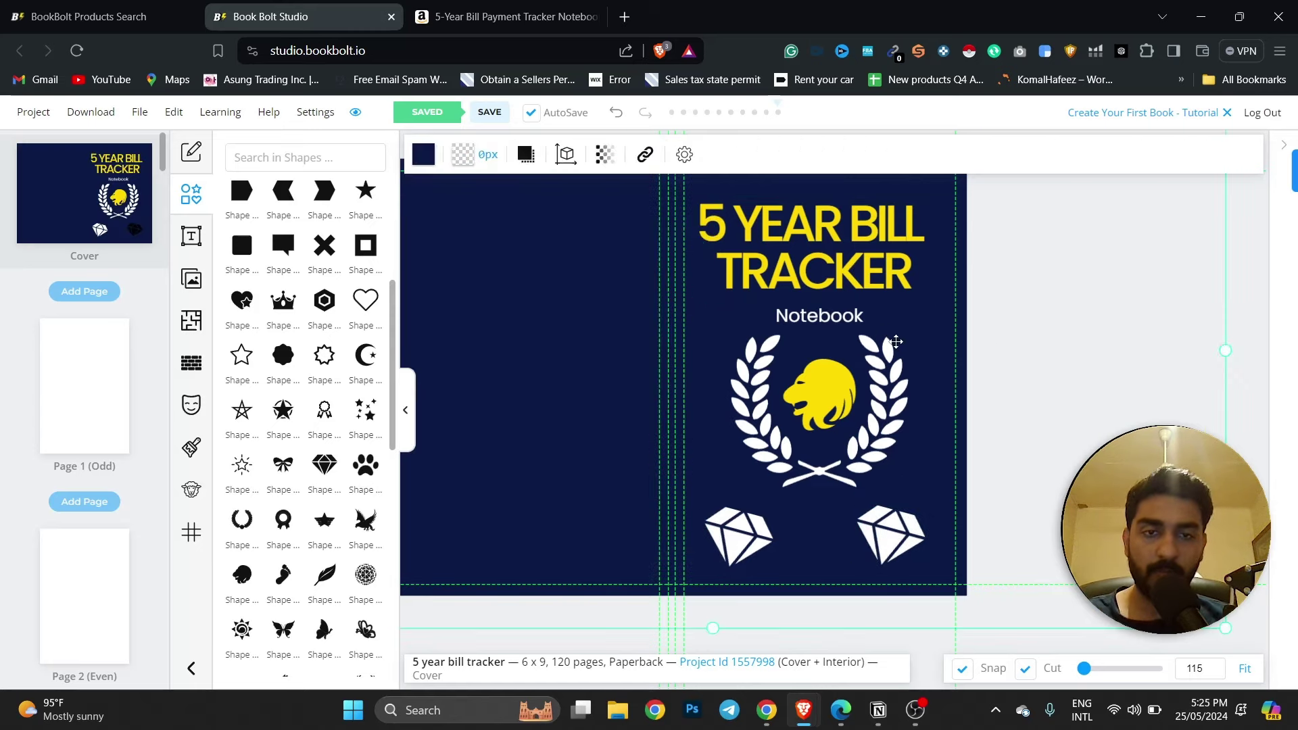
{"action": "scroll", "coordinate": [890, 342], "scroll_direction": "up", "scroll_amount": 3}
{"action": "scroll", "coordinate": [898, 342], "scroll_direction": "down", "scroll_amount": 5}
{"action": "left_click", "coordinate": [855, 252]}
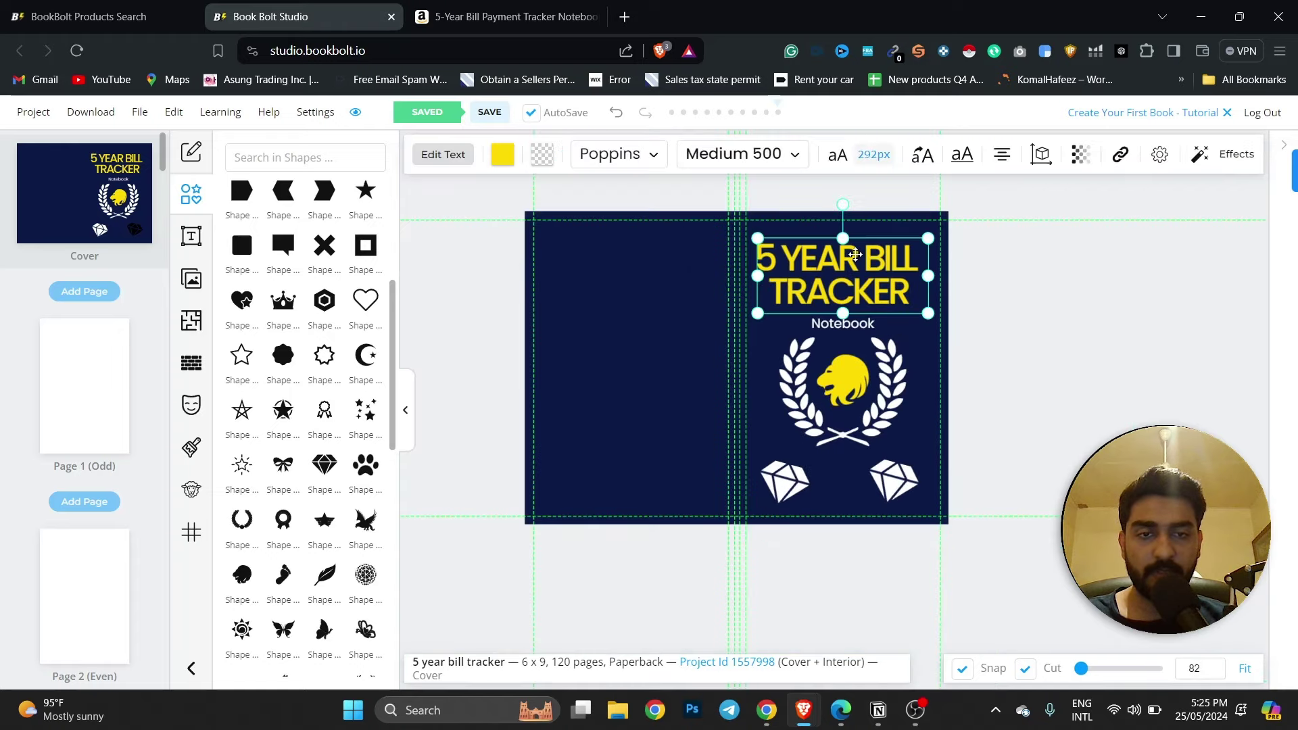
{"action": "left_click", "coordinate": [1036, 300]}
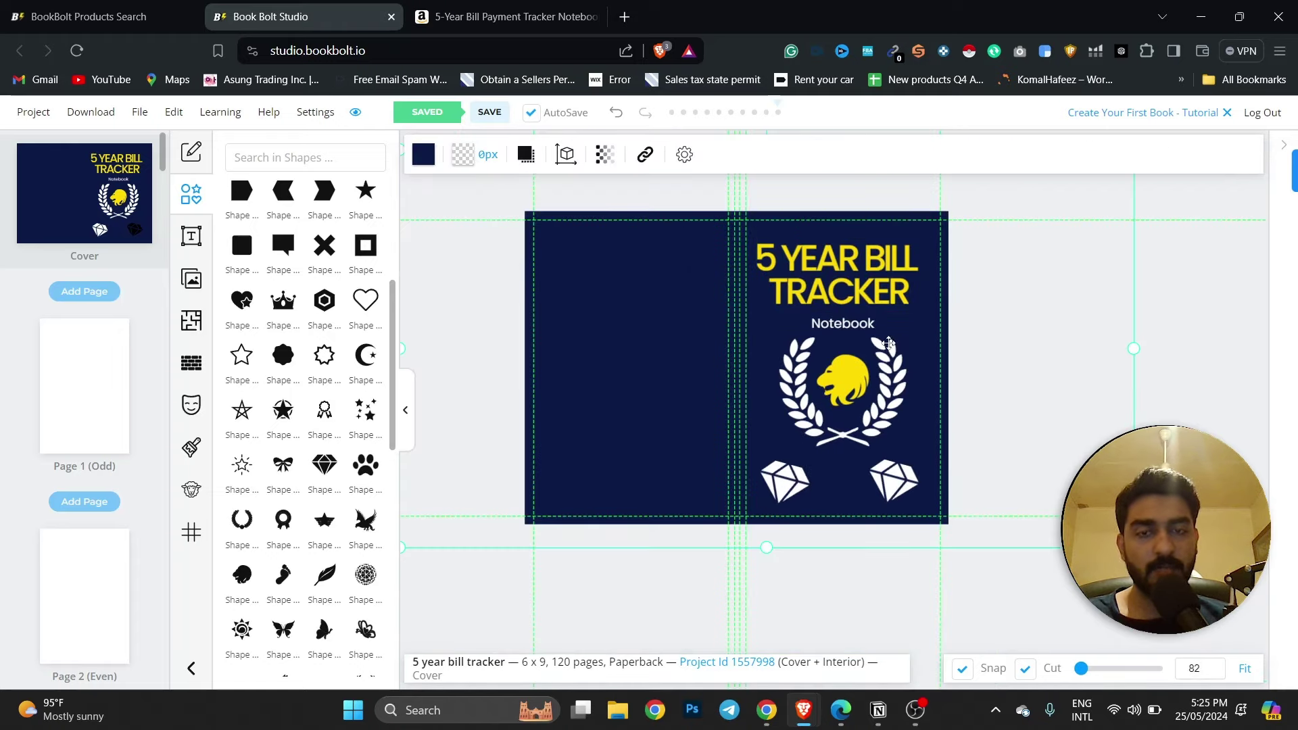
{"action": "left_click", "coordinate": [507, 16]}
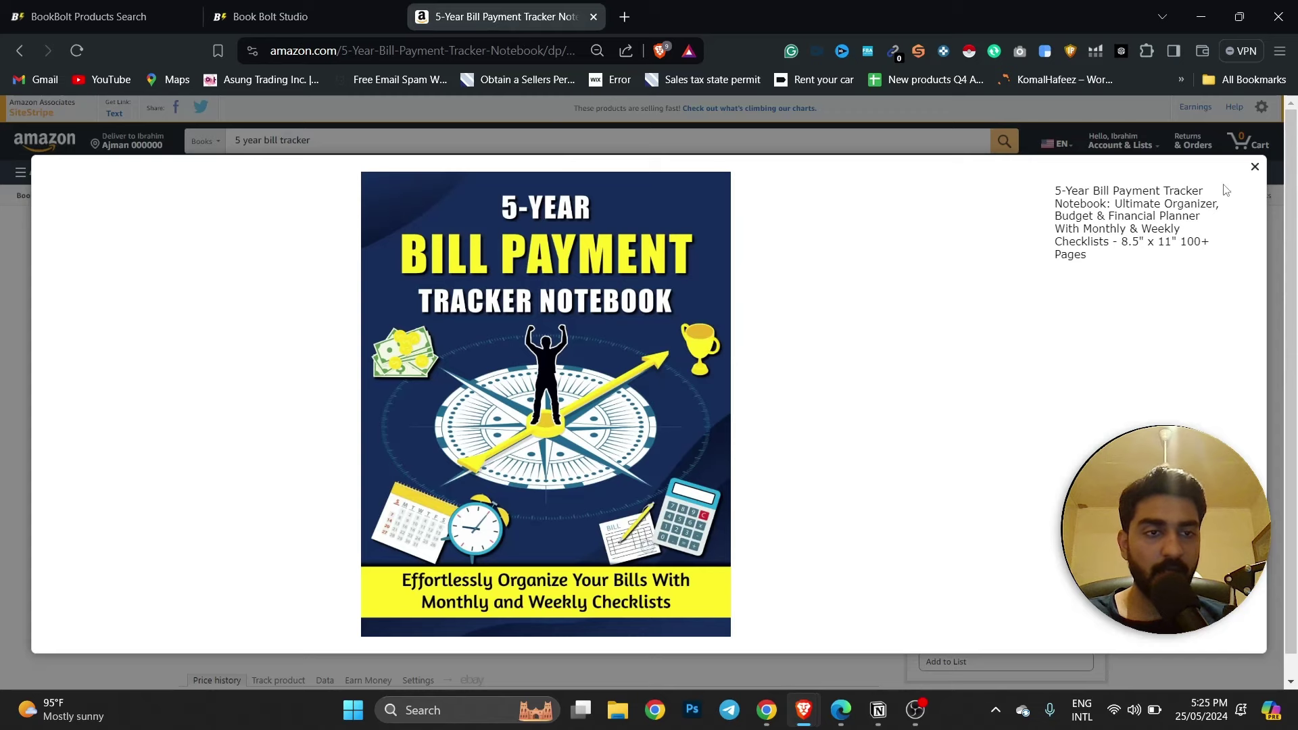
{"action": "left_click", "coordinate": [1254, 167]}
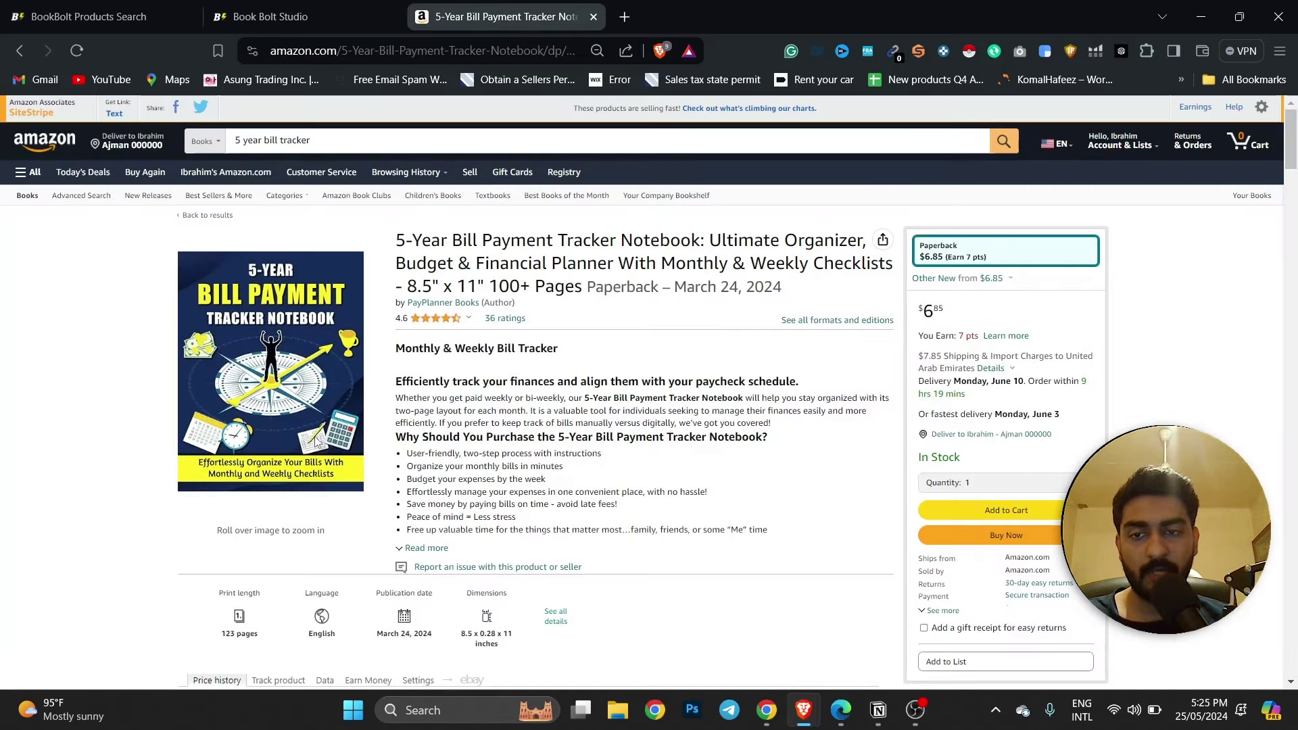
{"action": "left_click", "coordinate": [241, 9]}
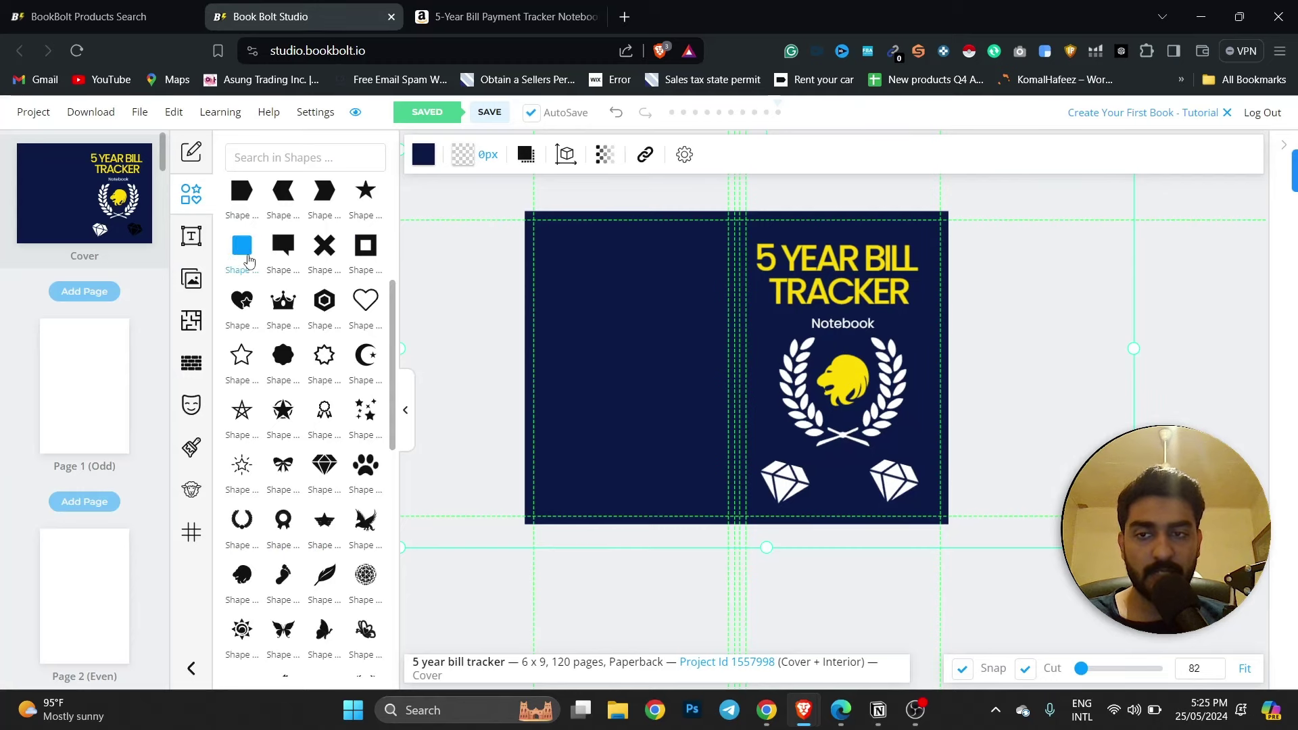
Try a black square near the diamonds, delete it, and close the shapes library.
{"action": "left_click", "coordinate": [241, 245]}
{"action": "left_click_drag", "start_coordinate": [779, 395], "coordinate": [941, 471]}
{"action": "left_click_drag", "start_coordinate": [829, 406], "coordinate": [873, 486]}
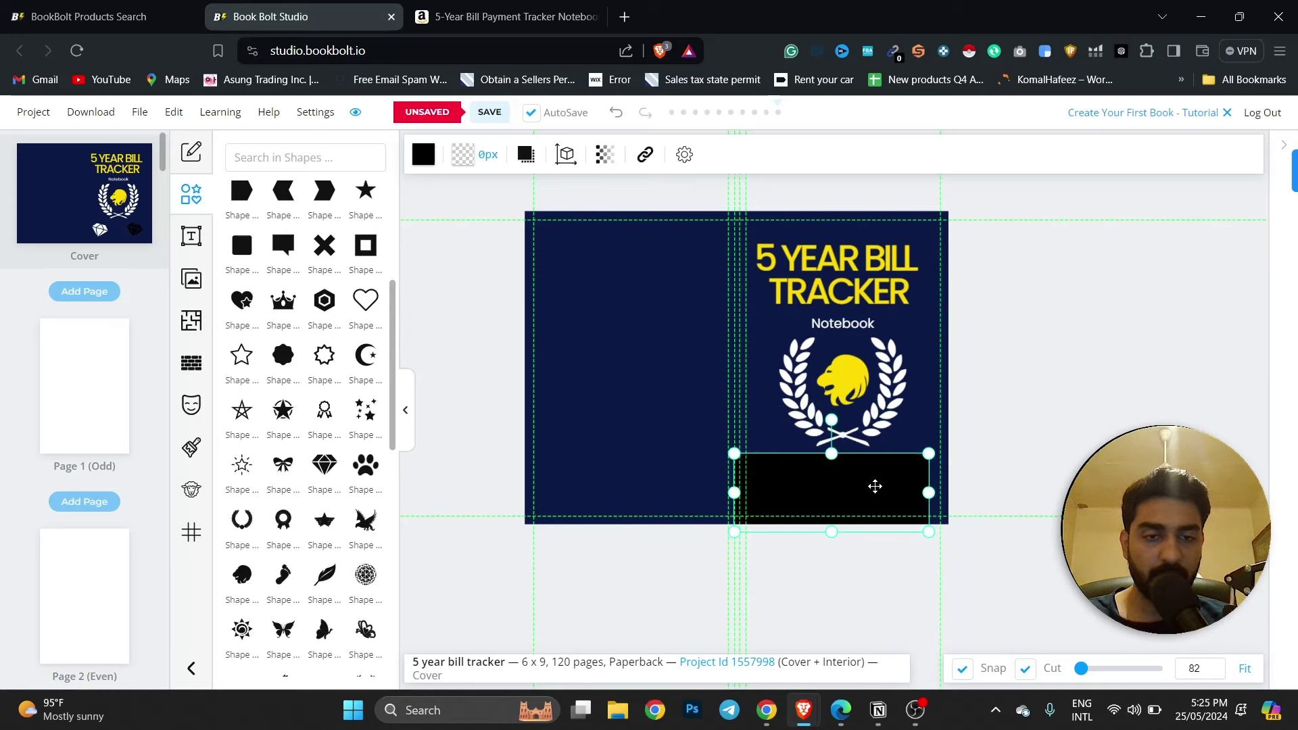
{"action": "key", "text": "Delete"}
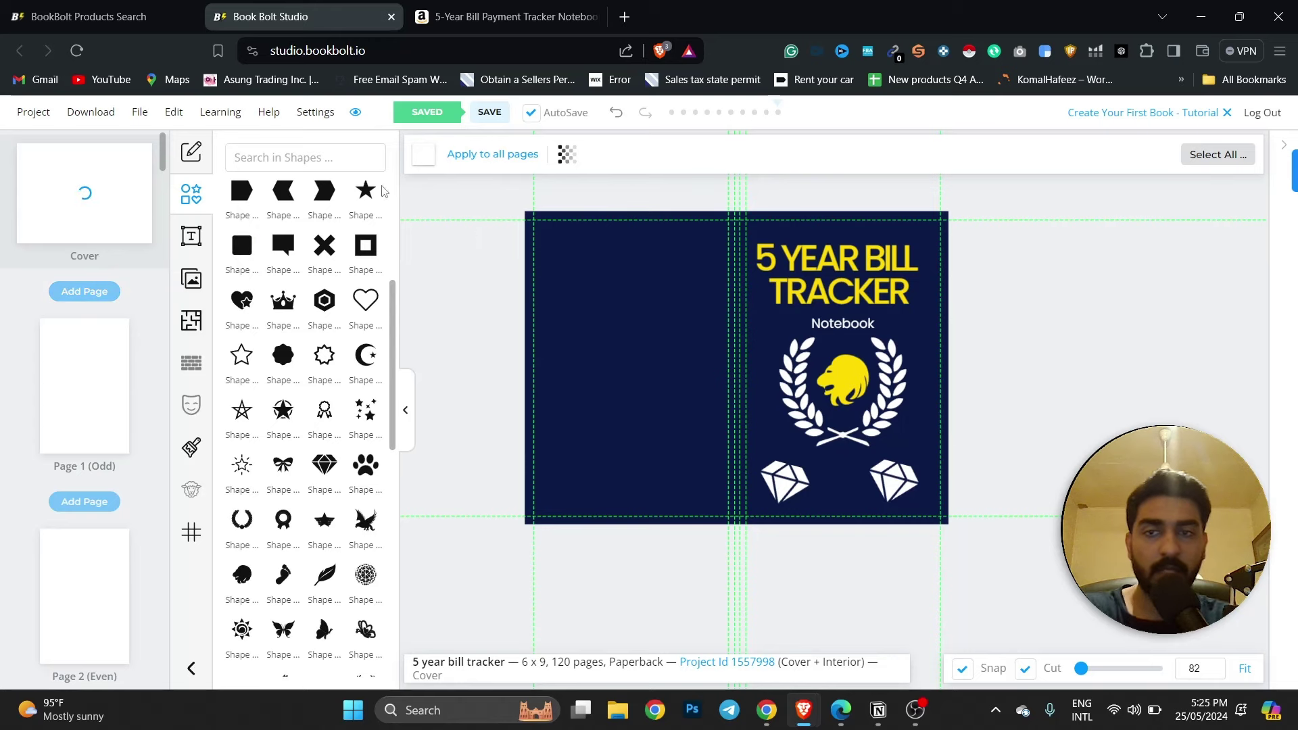
{"action": "left_click", "coordinate": [181, 196]}
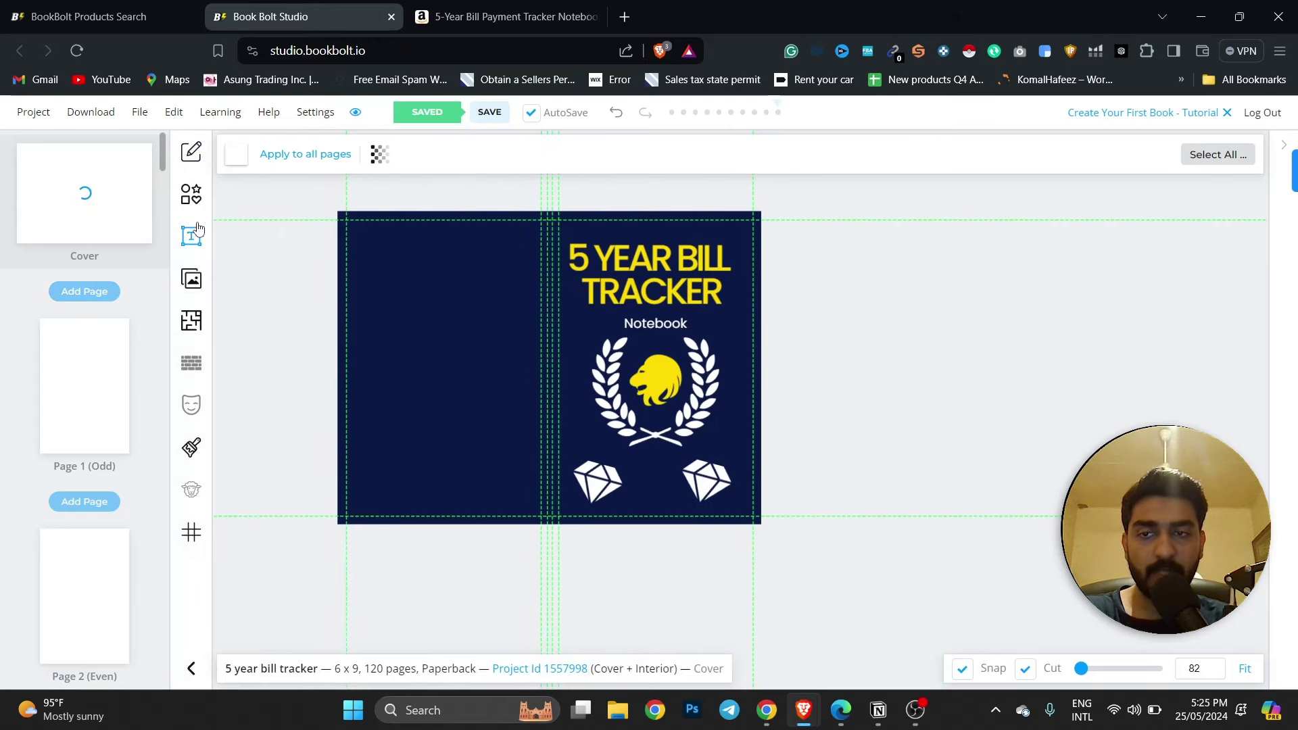
{"action": "left_click", "coordinate": [192, 320]}
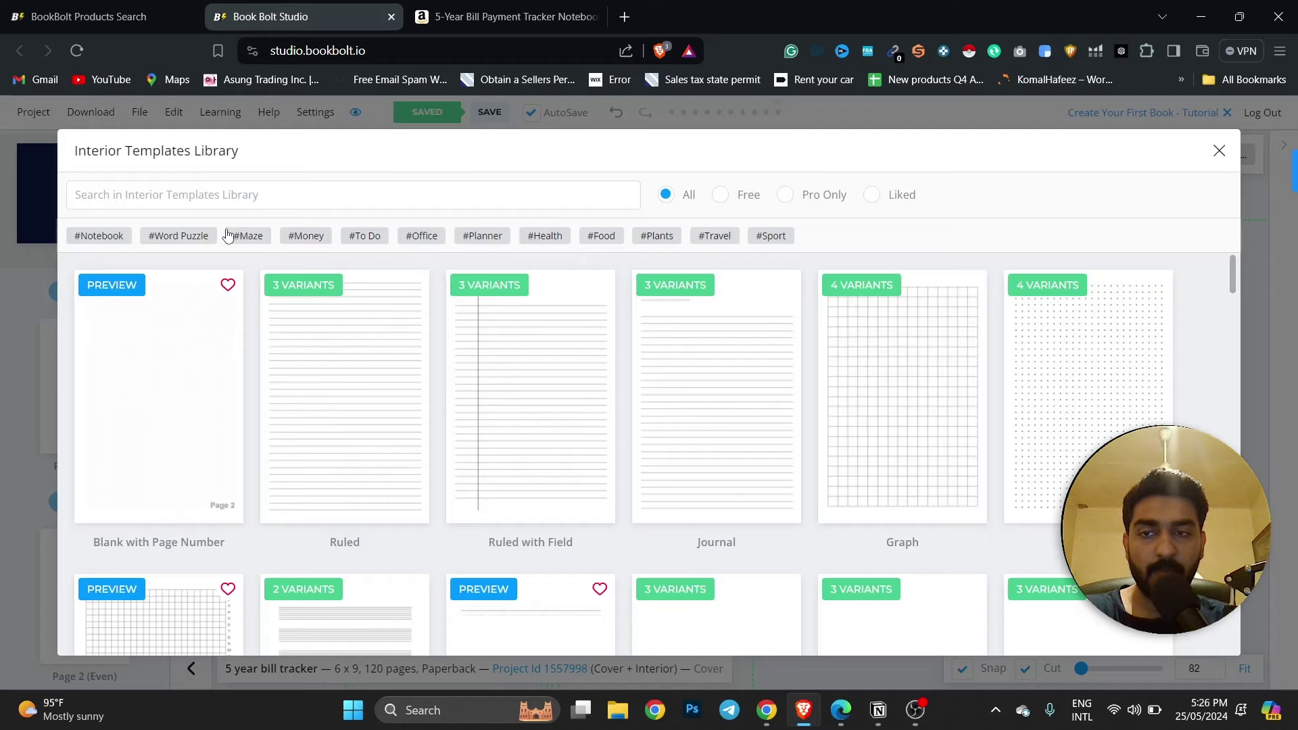
Browse the interior templates library, comparing it against the Amazon reference listing.
{"action": "scroll", "coordinate": [260, 330], "scroll_direction": "down", "scroll_amount": 6}
{"action": "scroll", "coordinate": [260, 333], "scroll_direction": "down", "scroll_amount": 10}
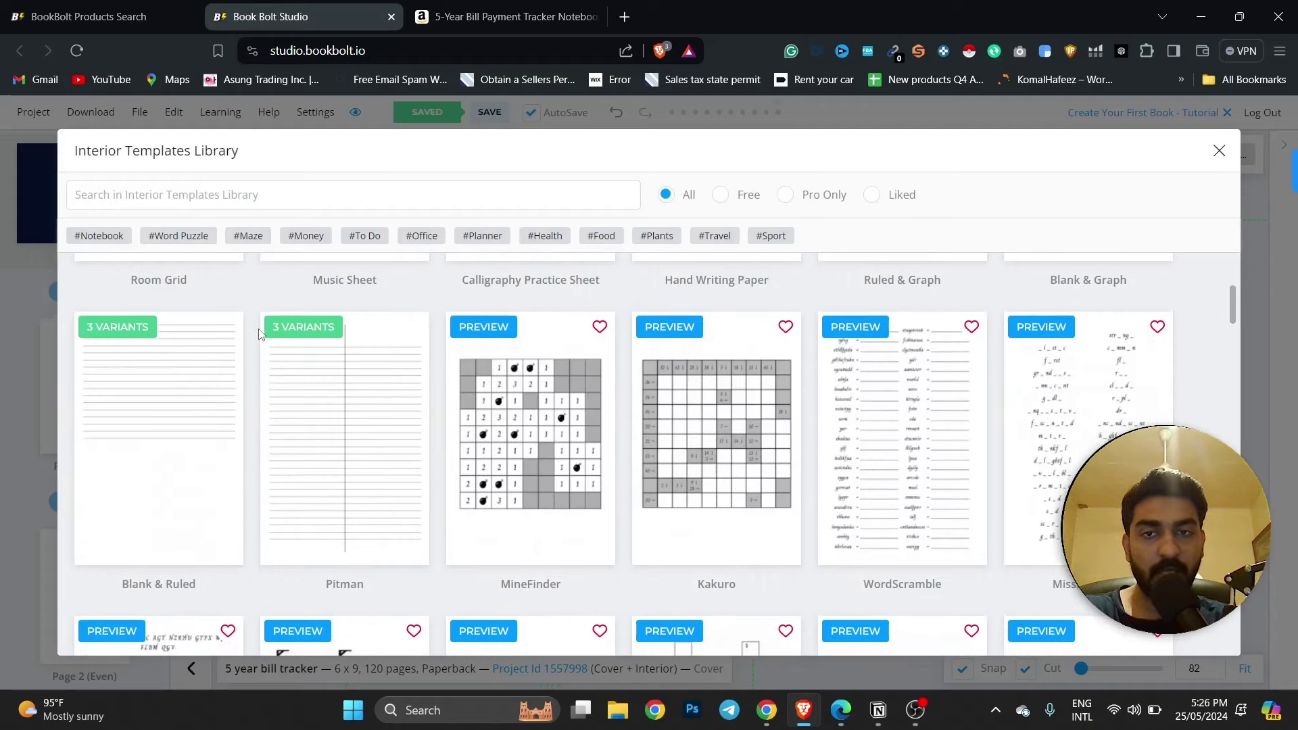
{"action": "left_click", "coordinate": [453, 8]}
{"action": "scroll", "coordinate": [436, 536], "scroll_direction": "down", "scroll_amount": 20}
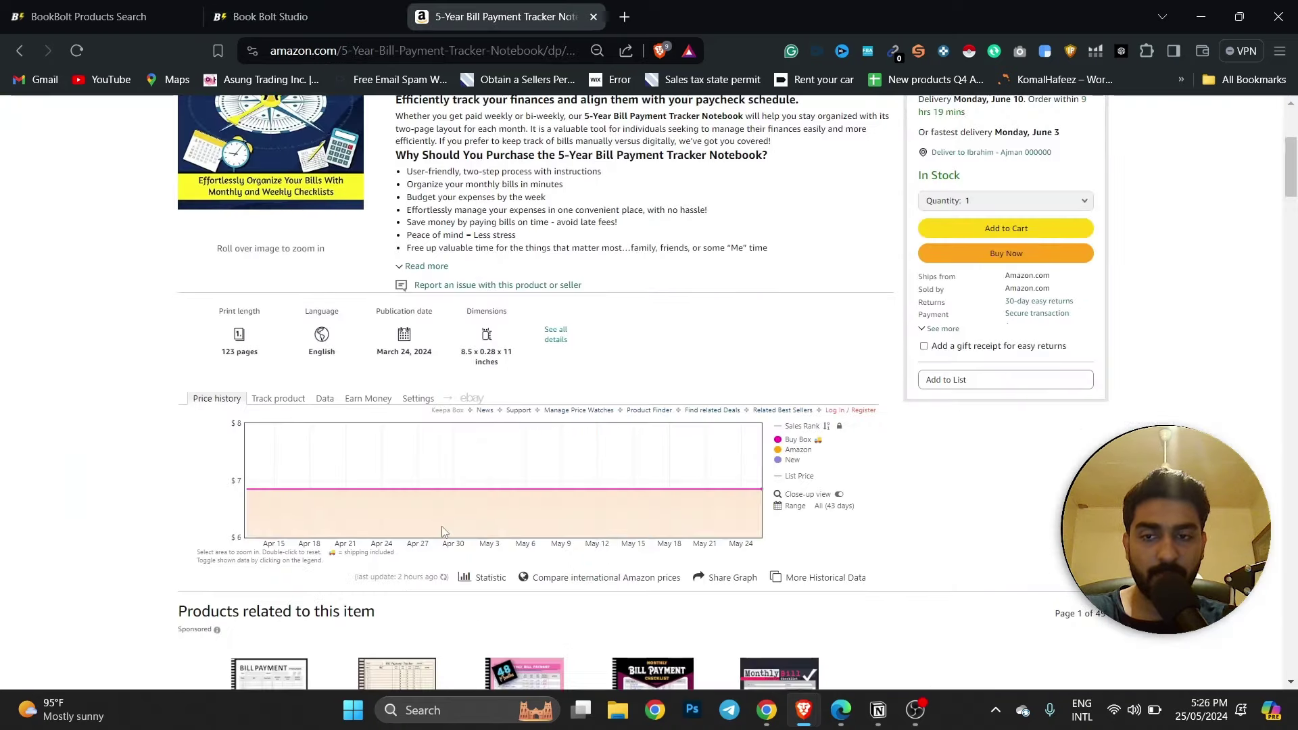
{"action": "scroll", "coordinate": [996, 484], "scroll_direction": "up", "scroll_amount": 3}
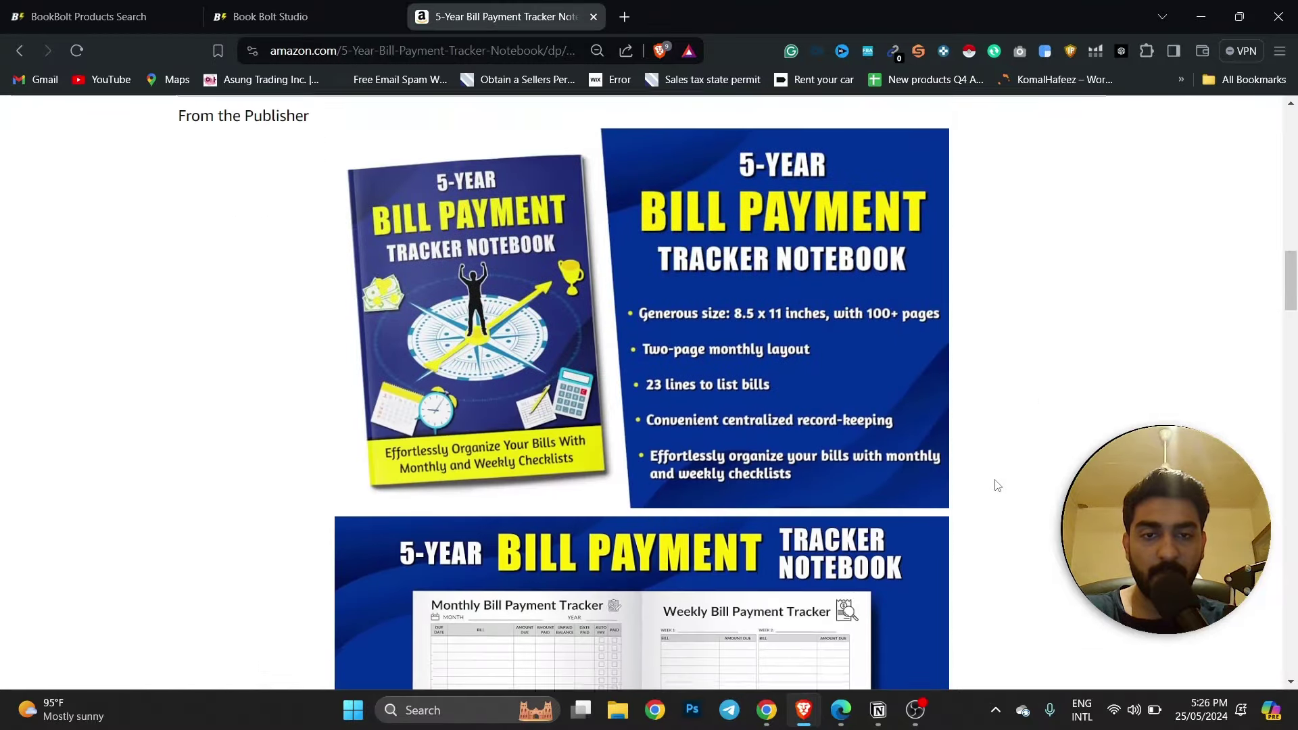
{"action": "scroll", "coordinate": [997, 484], "scroll_direction": "down", "scroll_amount": 4}
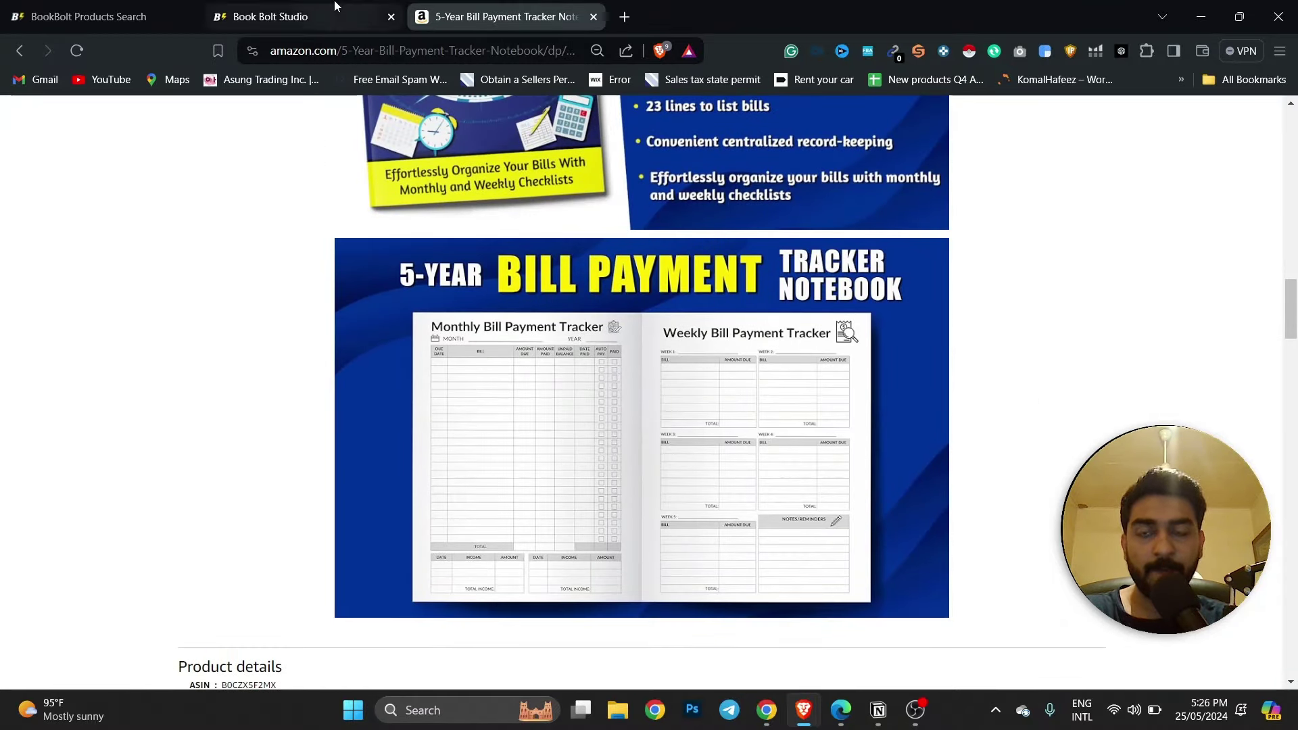
{"action": "left_click", "coordinate": [260, 16]}
{"action": "scroll", "coordinate": [414, 359], "scroll_direction": "up", "scroll_amount": 2}
{"action": "scroll", "coordinate": [414, 359], "scroll_direction": "up", "scroll_amount": 3}
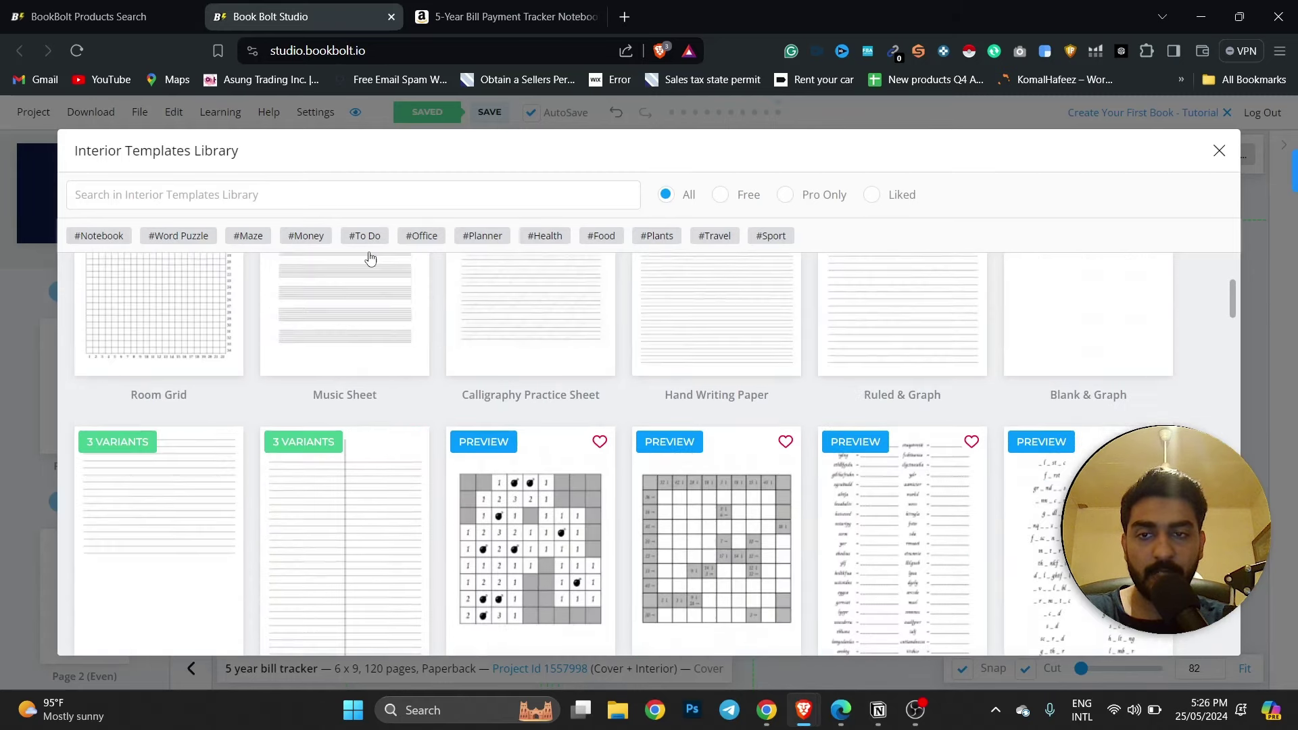
Search the templates for 'tracker', then 'Bill', and pick the Bills Tracker template.
{"action": "left_click", "coordinate": [294, 188]}
{"action": "type", "text": "tracker"}
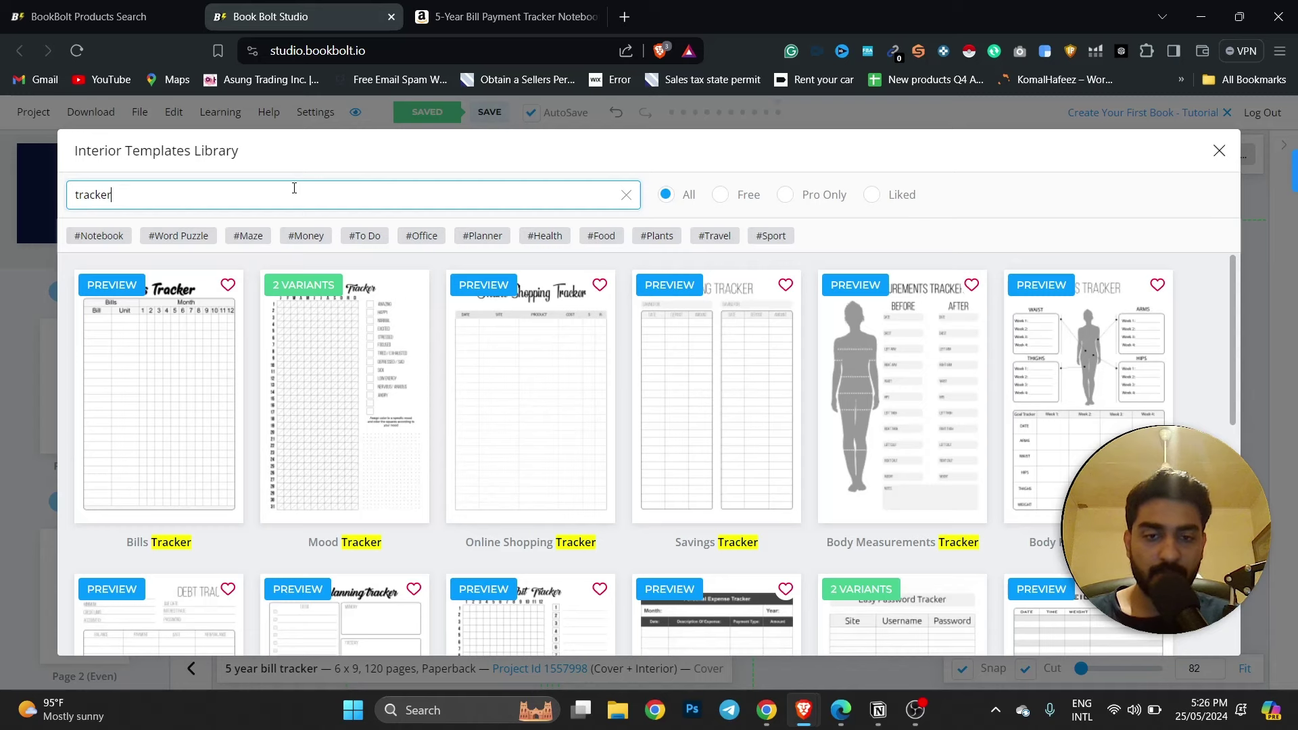
{"action": "scroll", "coordinate": [472, 404], "scroll_direction": "down", "scroll_amount": 4}
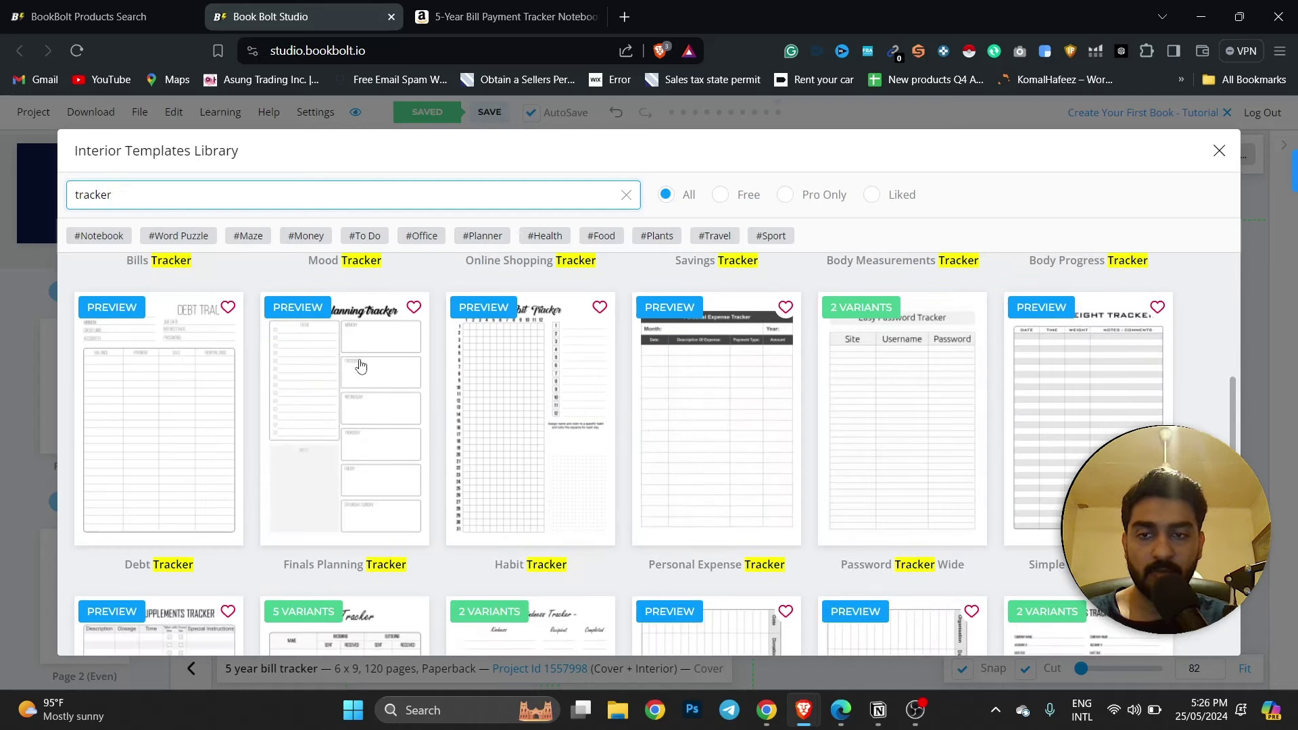
{"action": "left_click", "coordinate": [467, 5]}
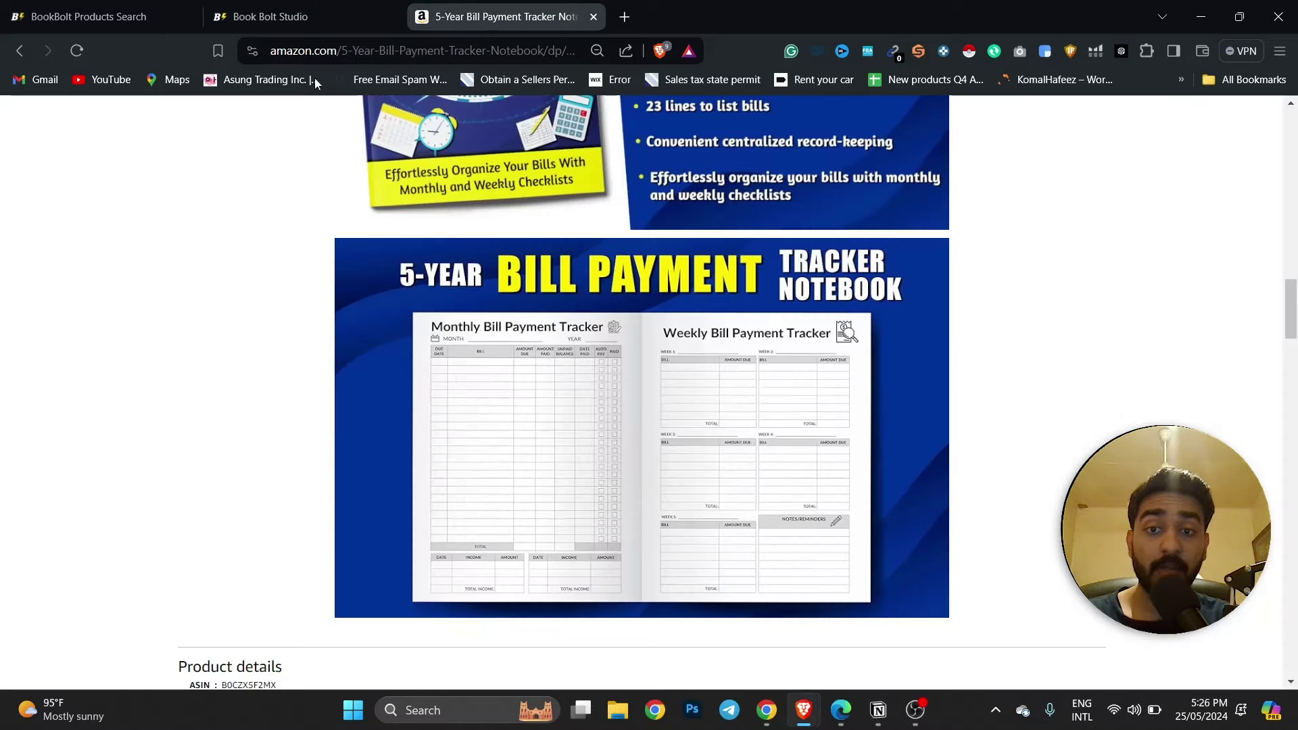
{"action": "left_click", "coordinate": [288, 6]}
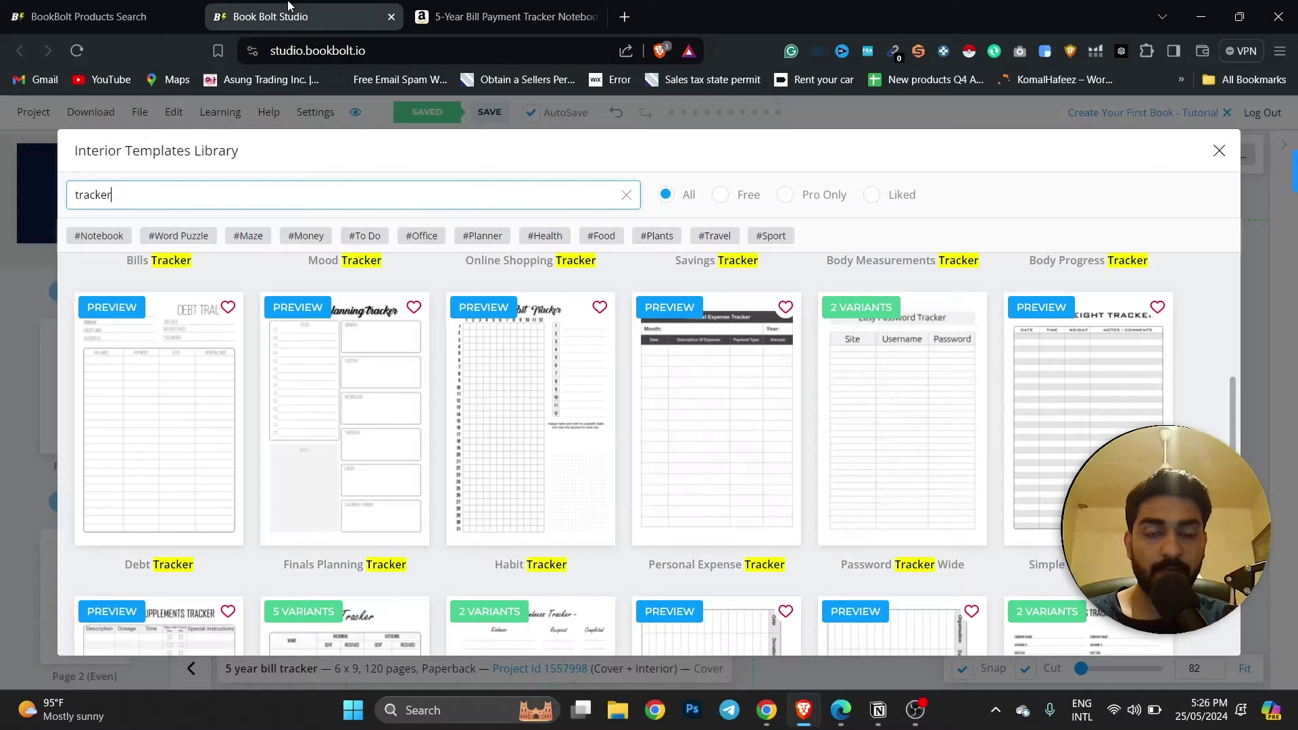
{"action": "left_click", "coordinate": [449, 6]}
{"action": "scroll", "coordinate": [791, 280], "scroll_direction": "up", "scroll_amount": 5}
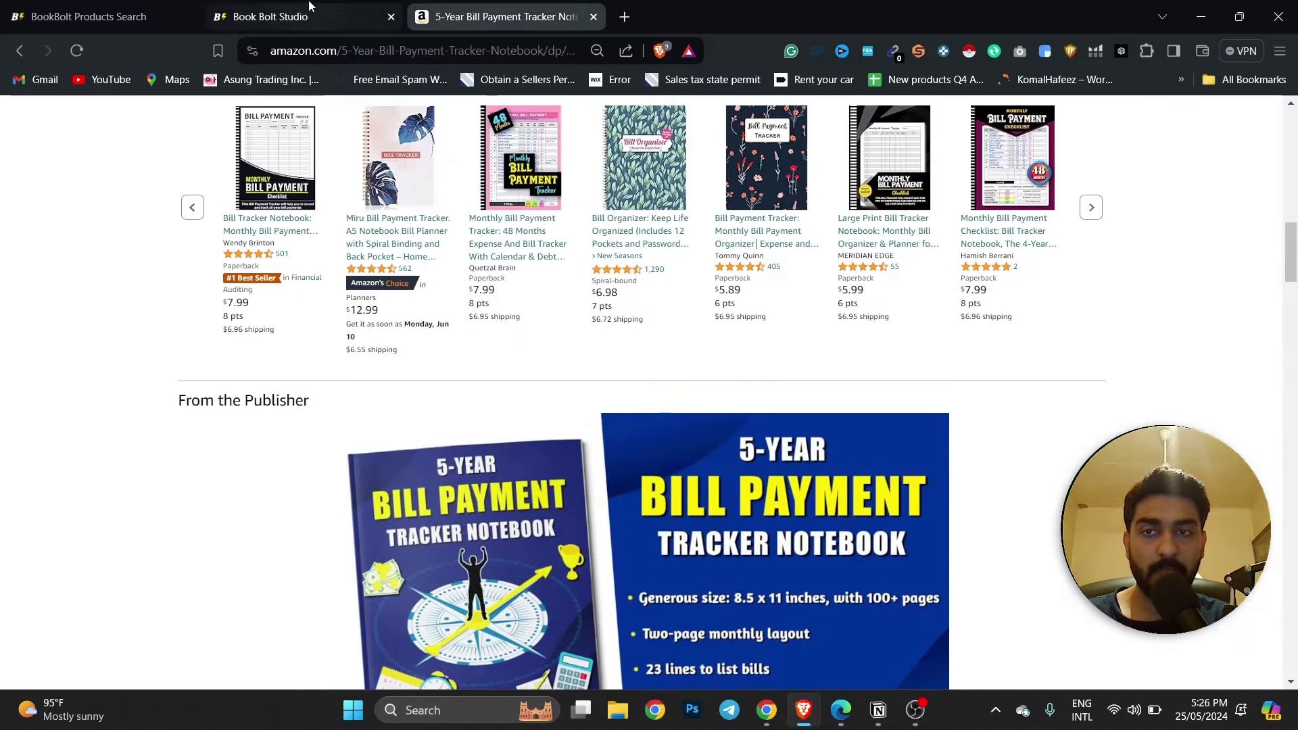
{"action": "left_click", "coordinate": [291, 16]}
{"action": "double_click", "coordinate": [315, 201]}
{"action": "type", "text": "Bill"}
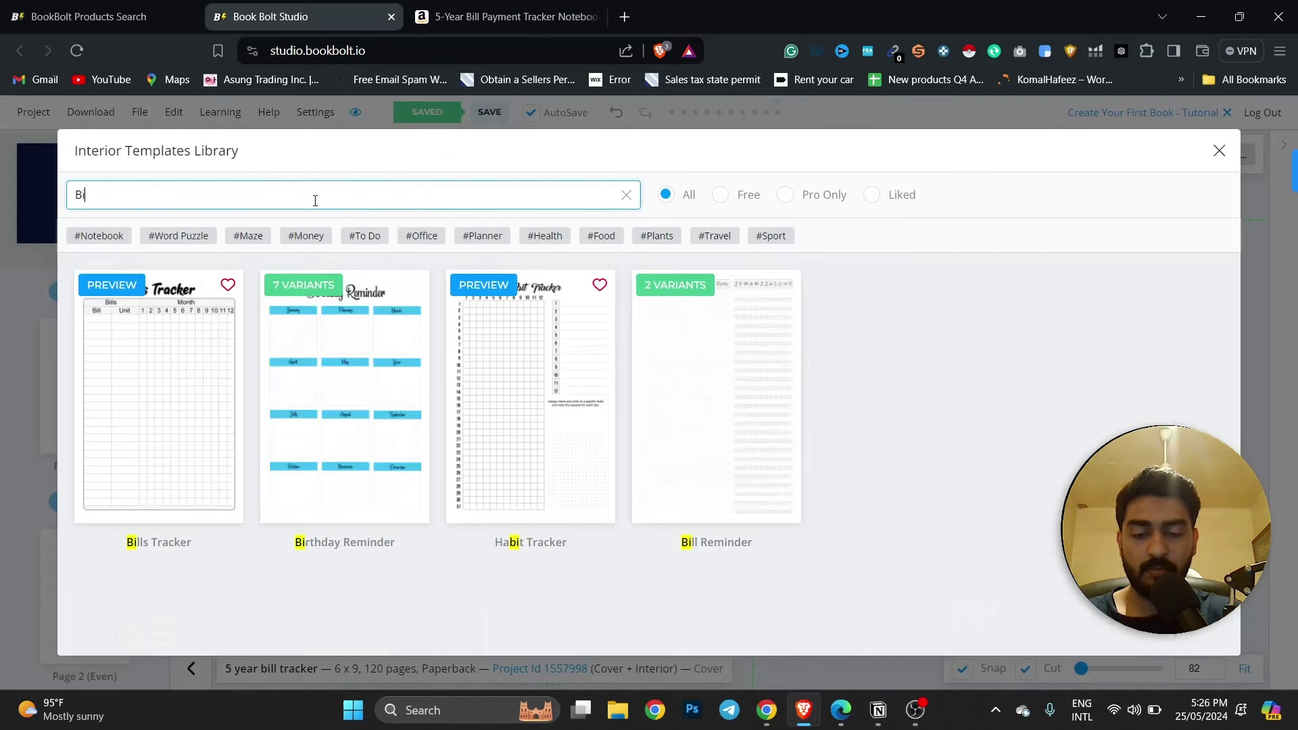
{"action": "left_click", "coordinate": [148, 421]}
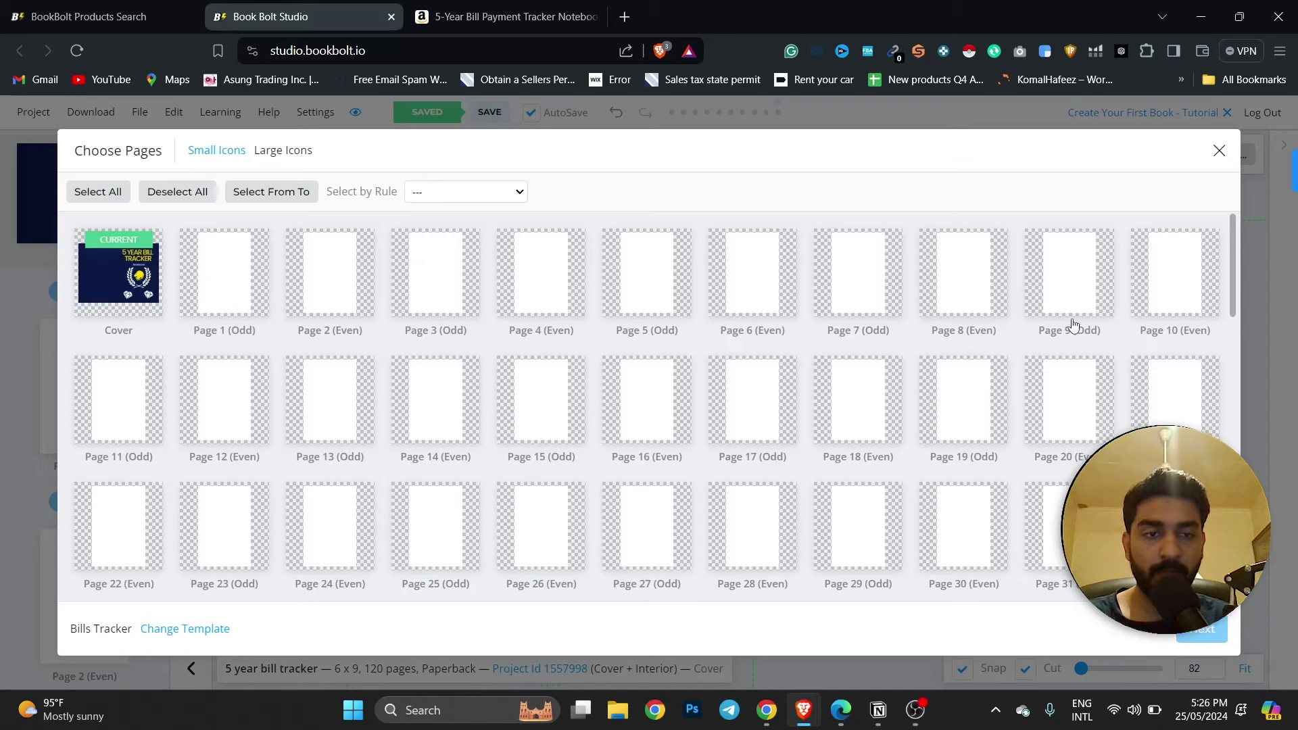
Apply Bills Tracker to every page except the cover, keeping the aspect-ratio fit.
{"action": "scroll", "coordinate": [1075, 331], "scroll_direction": "down", "scroll_amount": 8}
{"action": "scroll", "coordinate": [1094, 342], "scroll_direction": "up", "scroll_amount": 8}
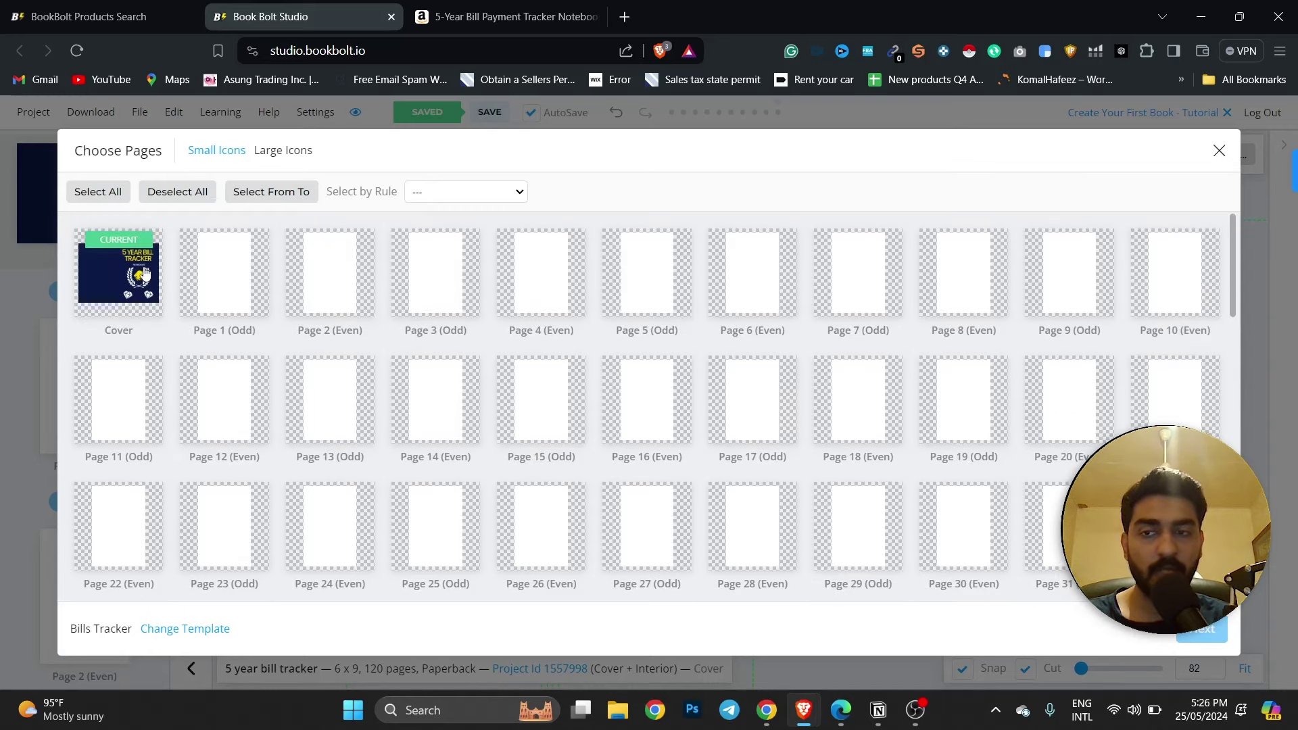
{"action": "left_click", "coordinate": [216, 272]}
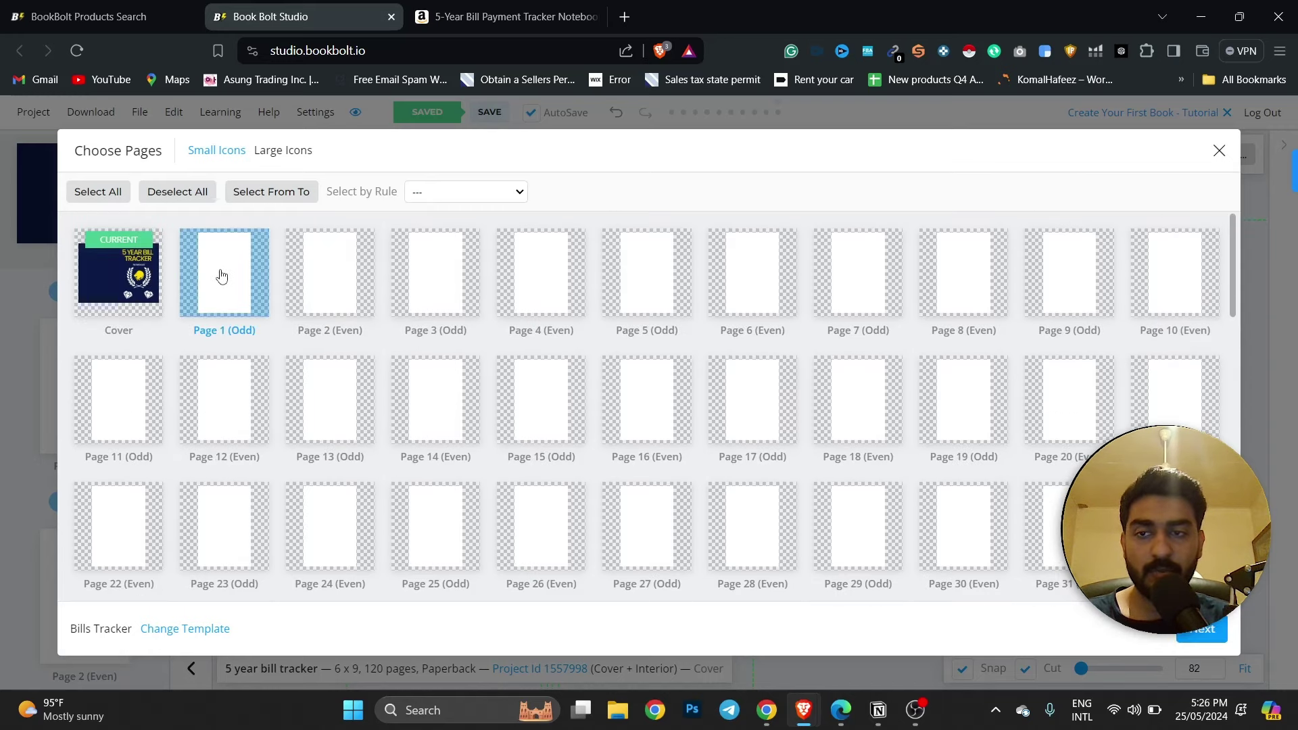
{"action": "left_click", "coordinate": [111, 196]}
{"action": "left_click", "coordinate": [126, 281]}
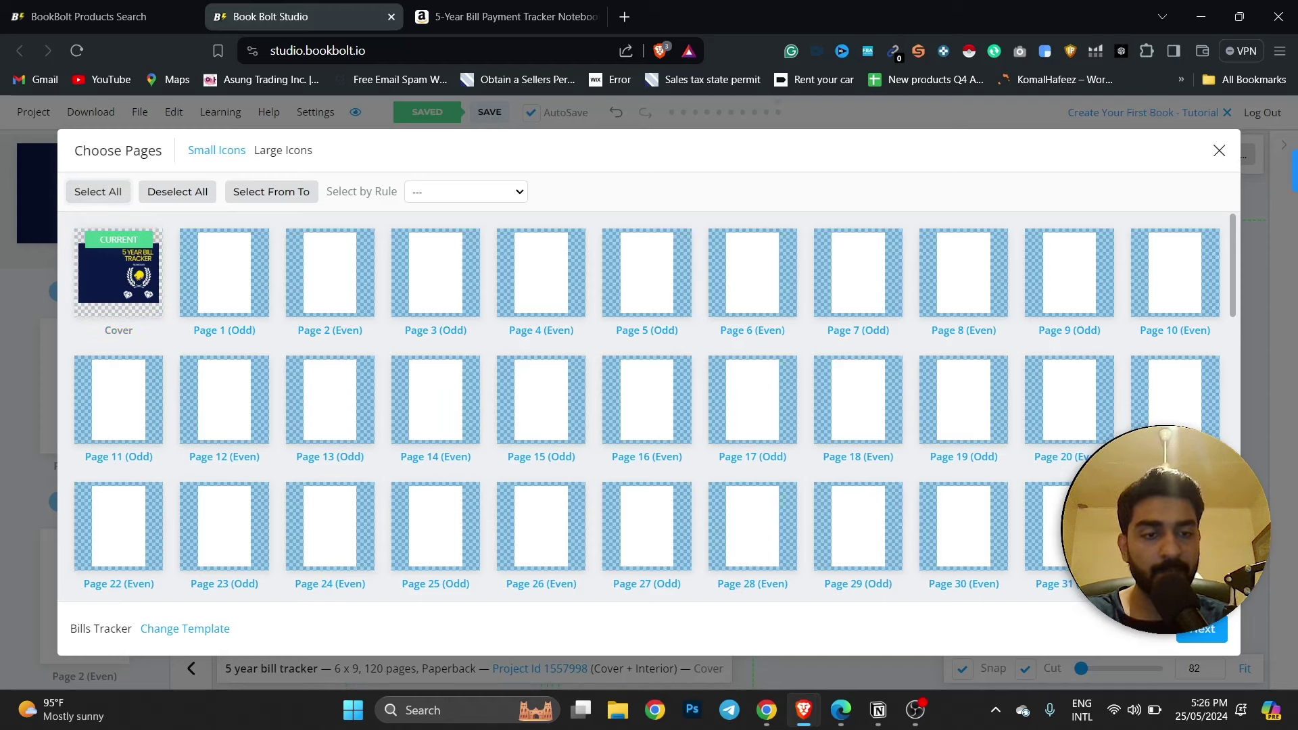
{"action": "left_click", "coordinate": [1209, 632]}
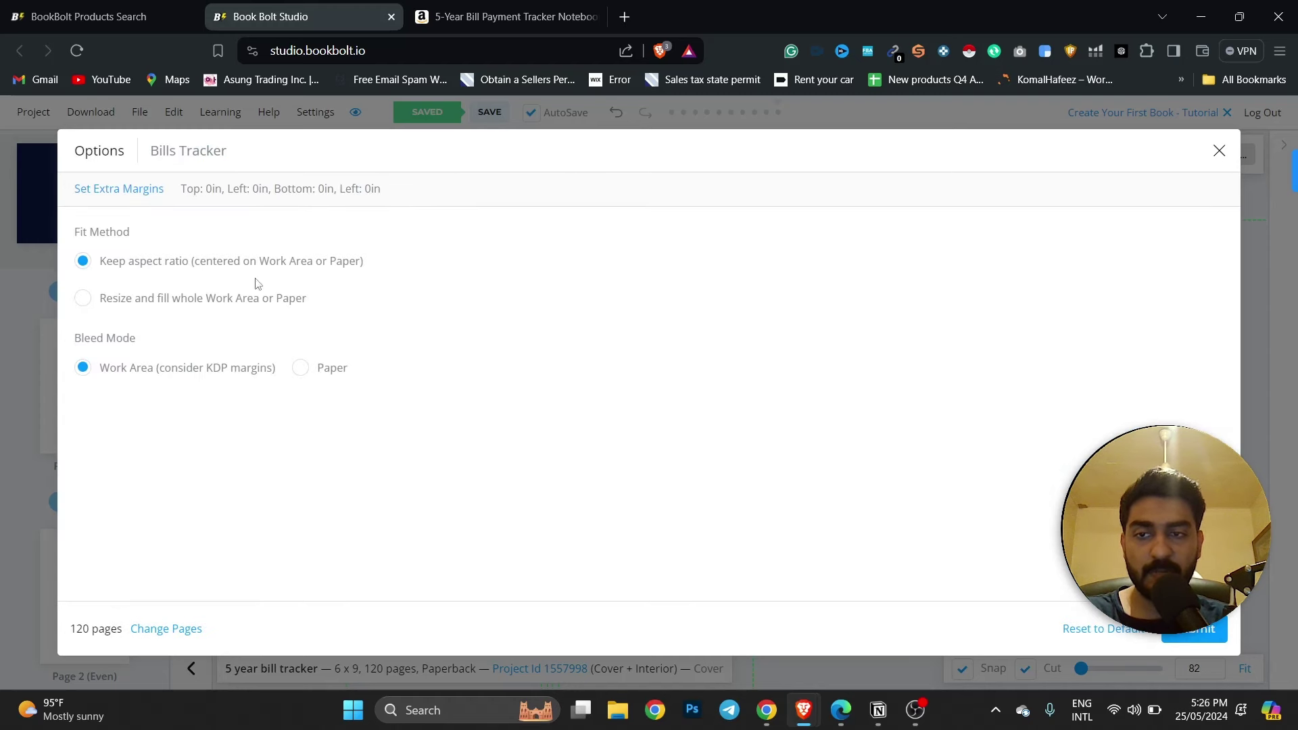
{"action": "left_click", "coordinate": [1184, 638]}
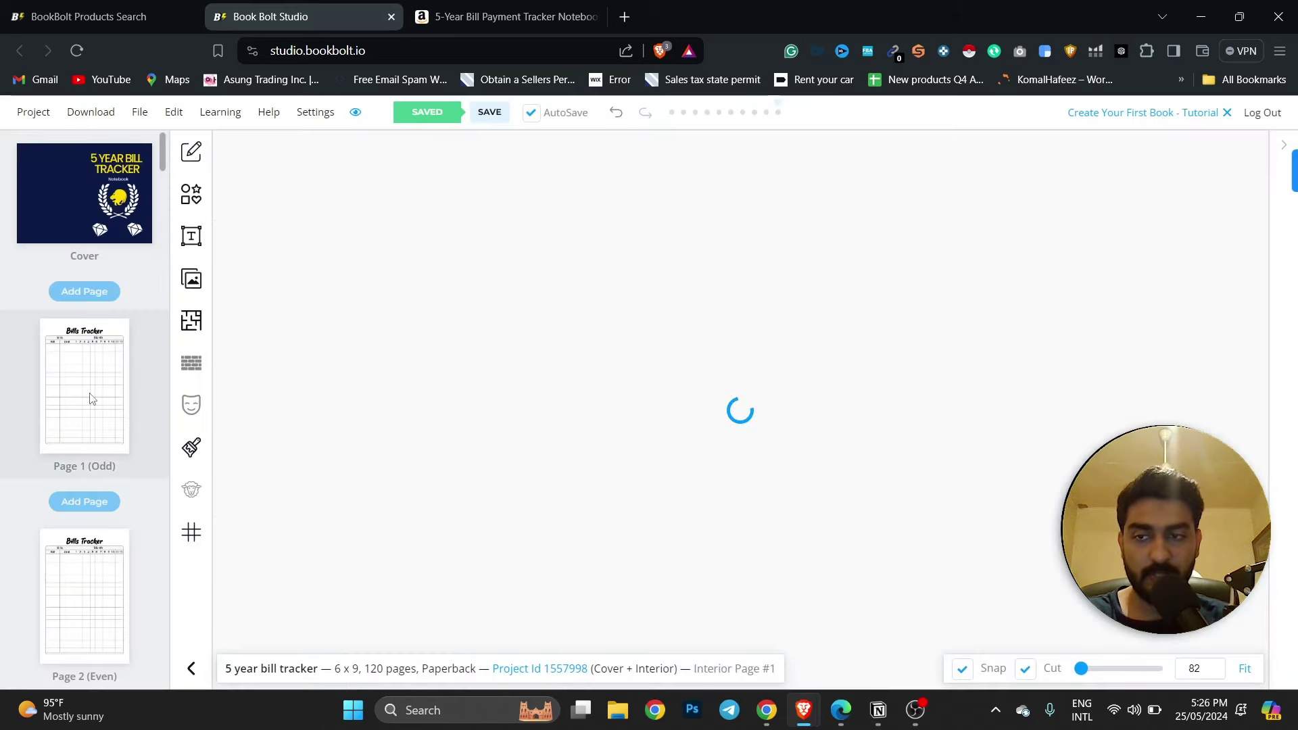
{"action": "left_click", "coordinate": [164, 350]}
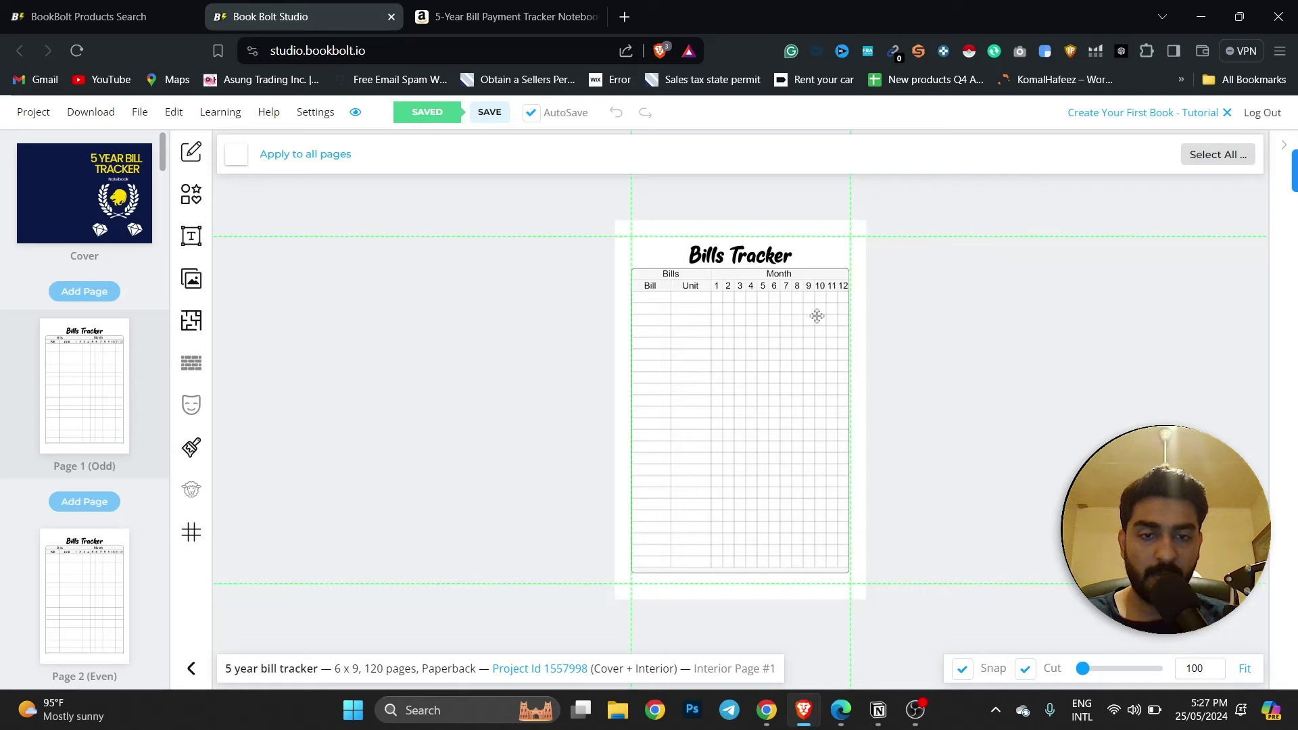
{"action": "scroll", "coordinate": [816, 315], "scroll_direction": "up", "scroll_amount": 4}
{"action": "scroll", "coordinate": [816, 315], "scroll_direction": "up", "scroll_amount": 2}
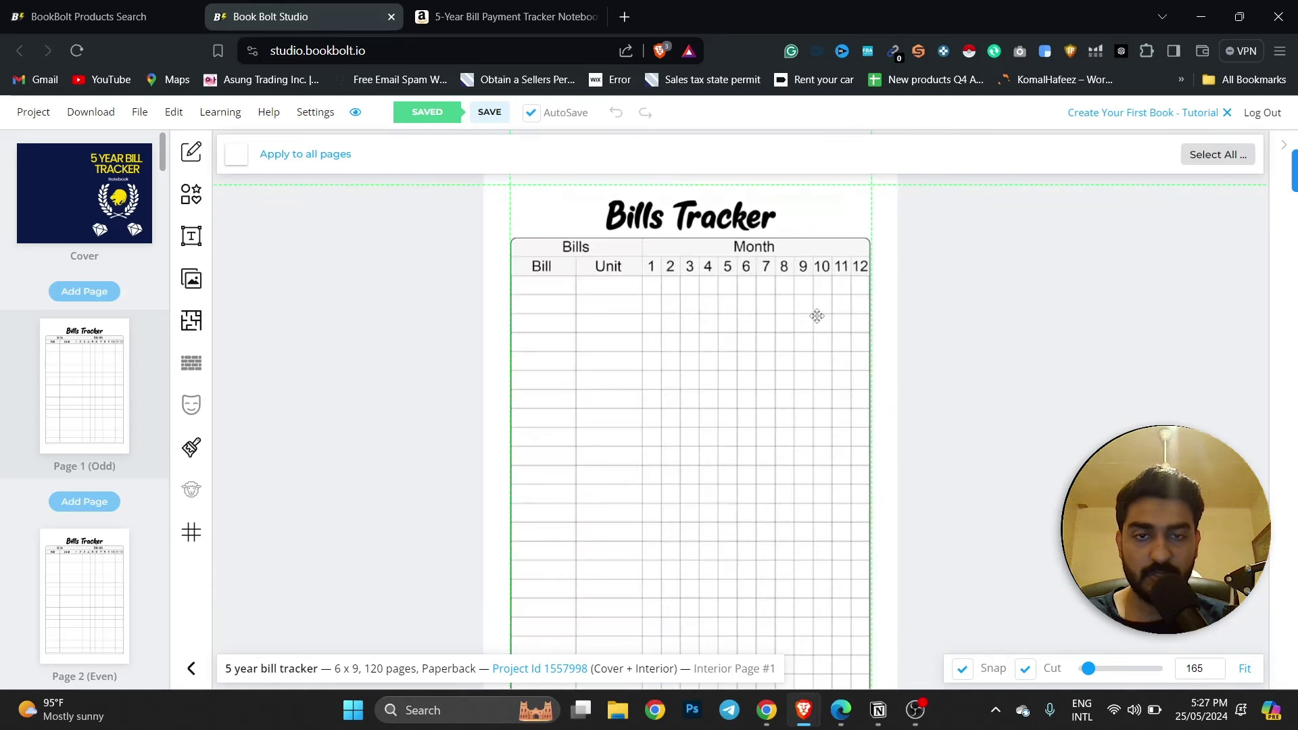
{"action": "left_click", "coordinate": [719, 226]}
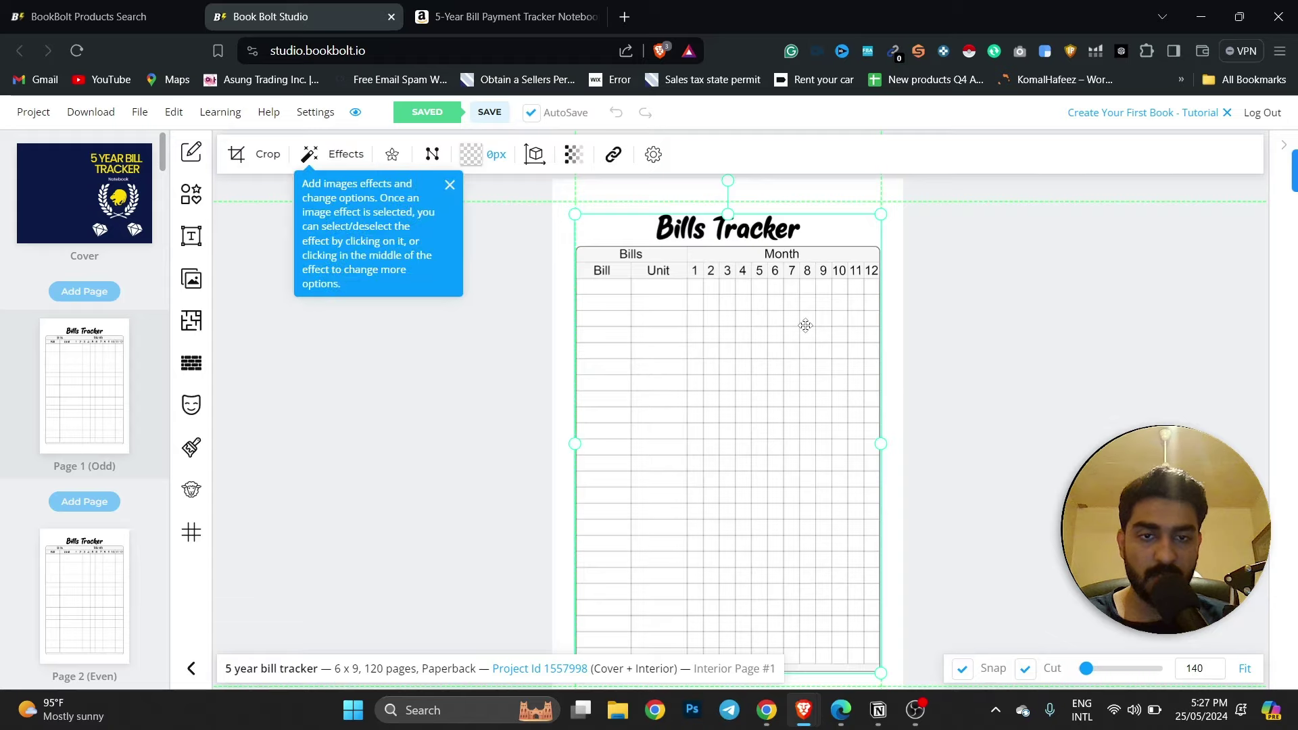
{"action": "key", "text": "alt+Tab"}
{"action": "key", "text": "alt+Tab"}
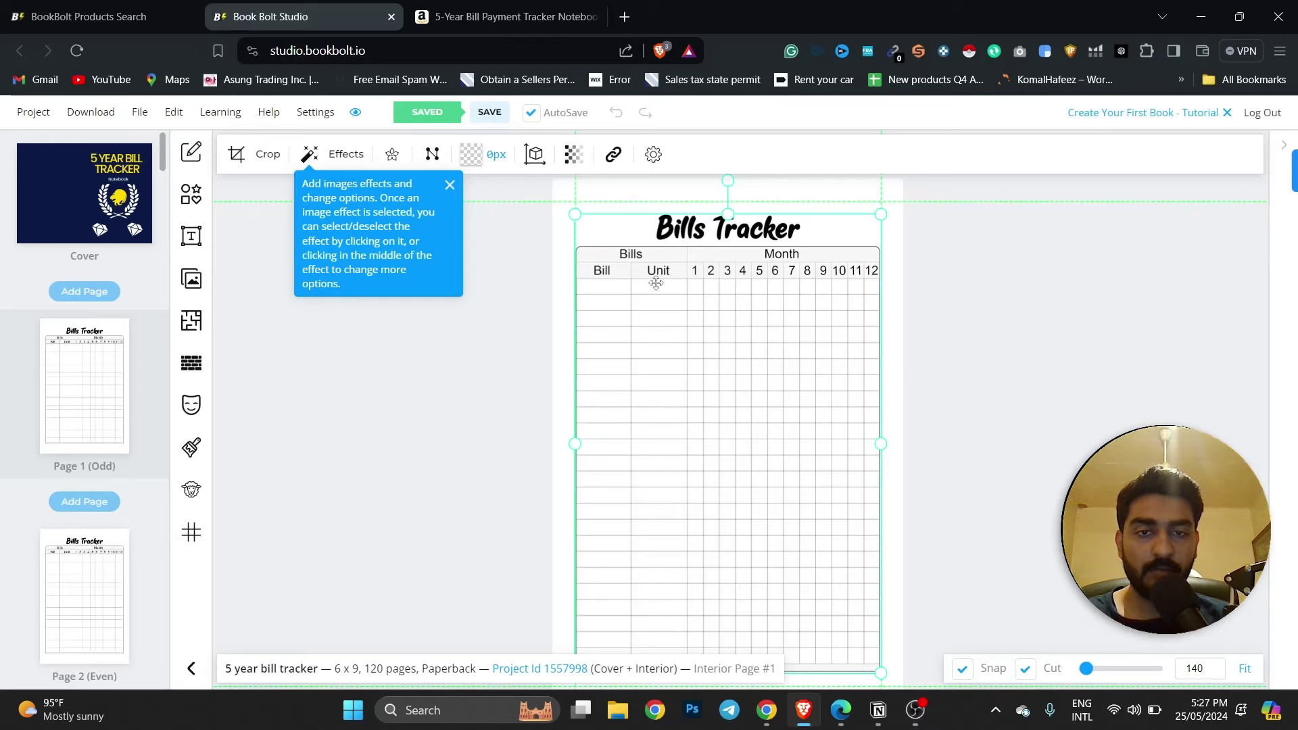
{"action": "left_click", "coordinate": [527, 345]}
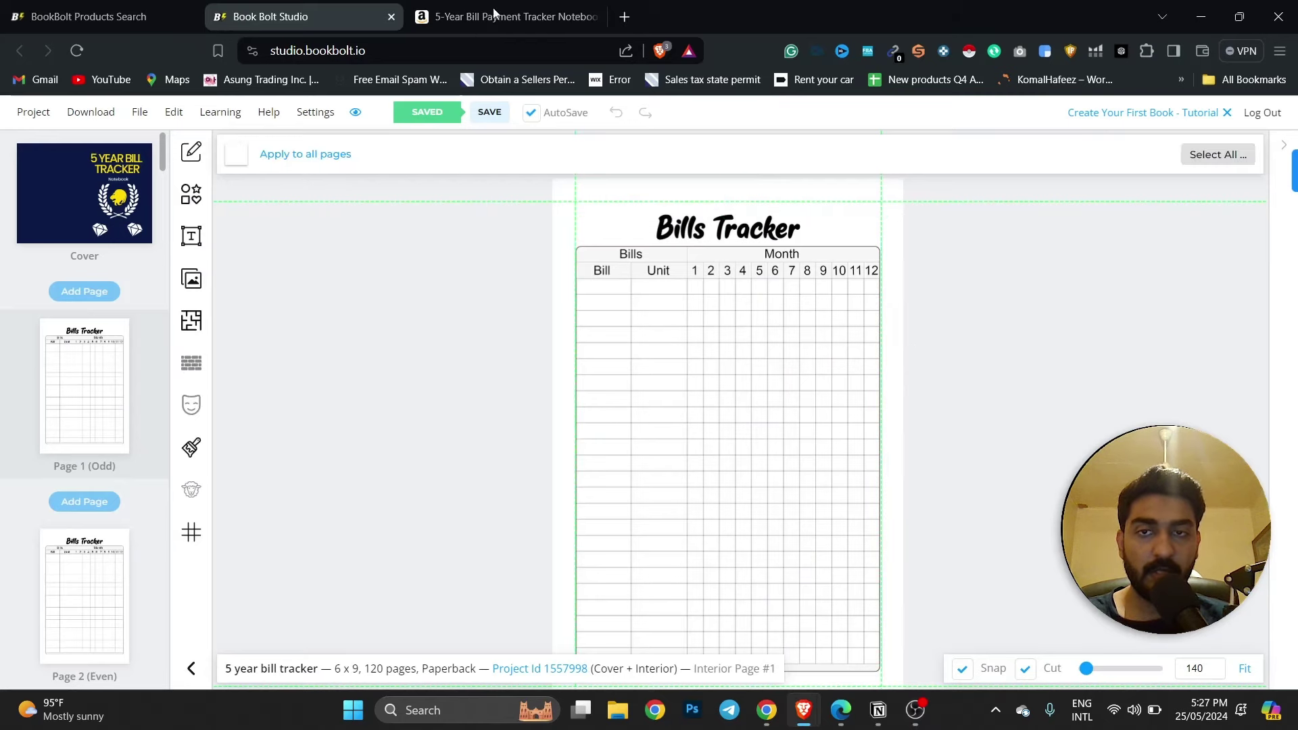
{"action": "key", "text": "ctrl+Tab"}
{"action": "scroll", "coordinate": [733, 428], "scroll_direction": "down", "scroll_amount": 10}
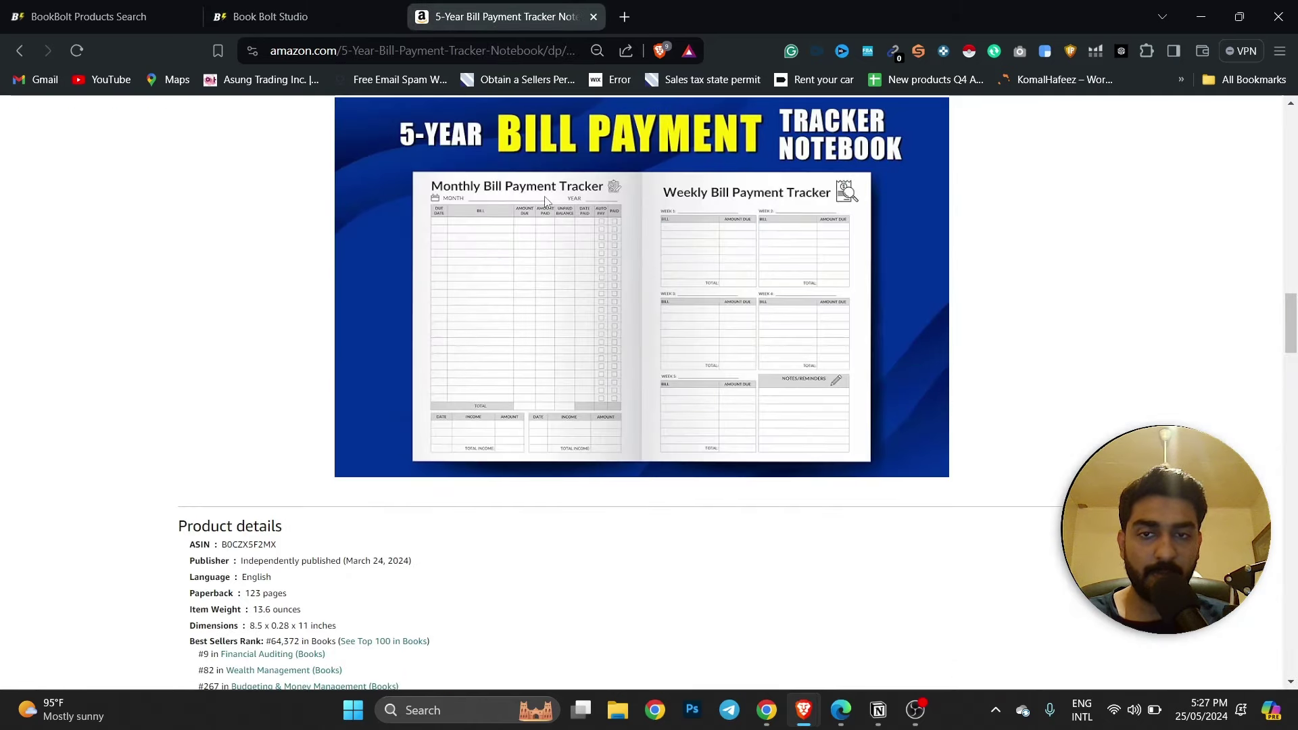
{"action": "key", "text": "ctrl+shift+Tab"}
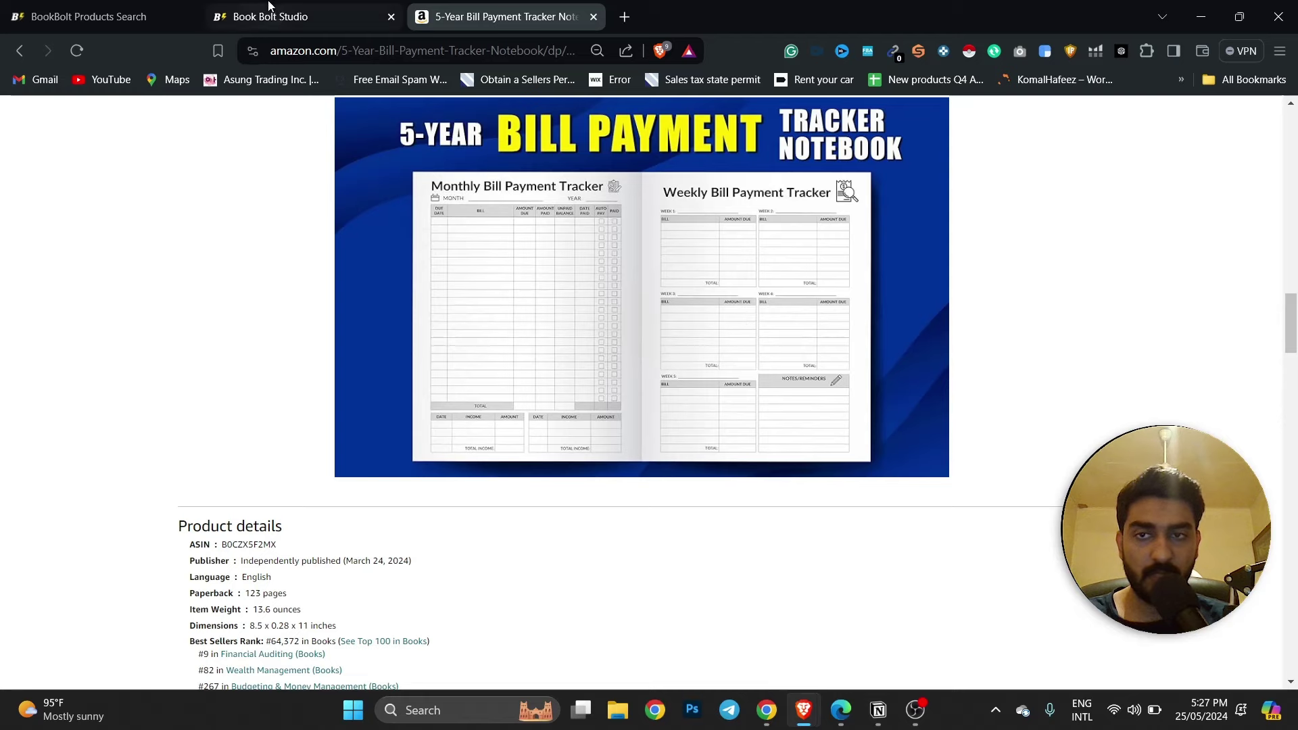
{"action": "scroll", "coordinate": [22, 473], "scroll_direction": "down", "scroll_amount": 5}
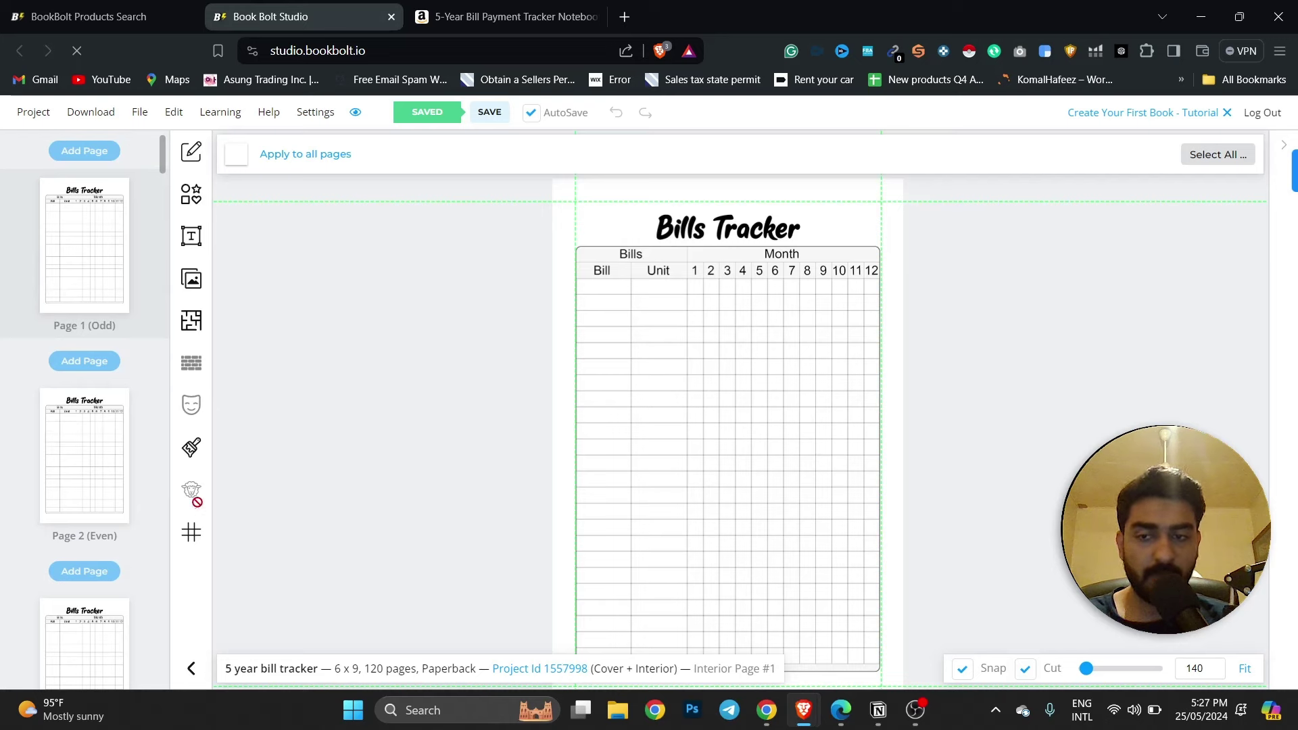
{"action": "left_click", "coordinate": [645, 321]}
Drag the Bills Tracker table into the centre of interior page 1, then deselect it.
{"action": "left_click_drag", "start_coordinate": [710, 325], "coordinate": [774, 327]}
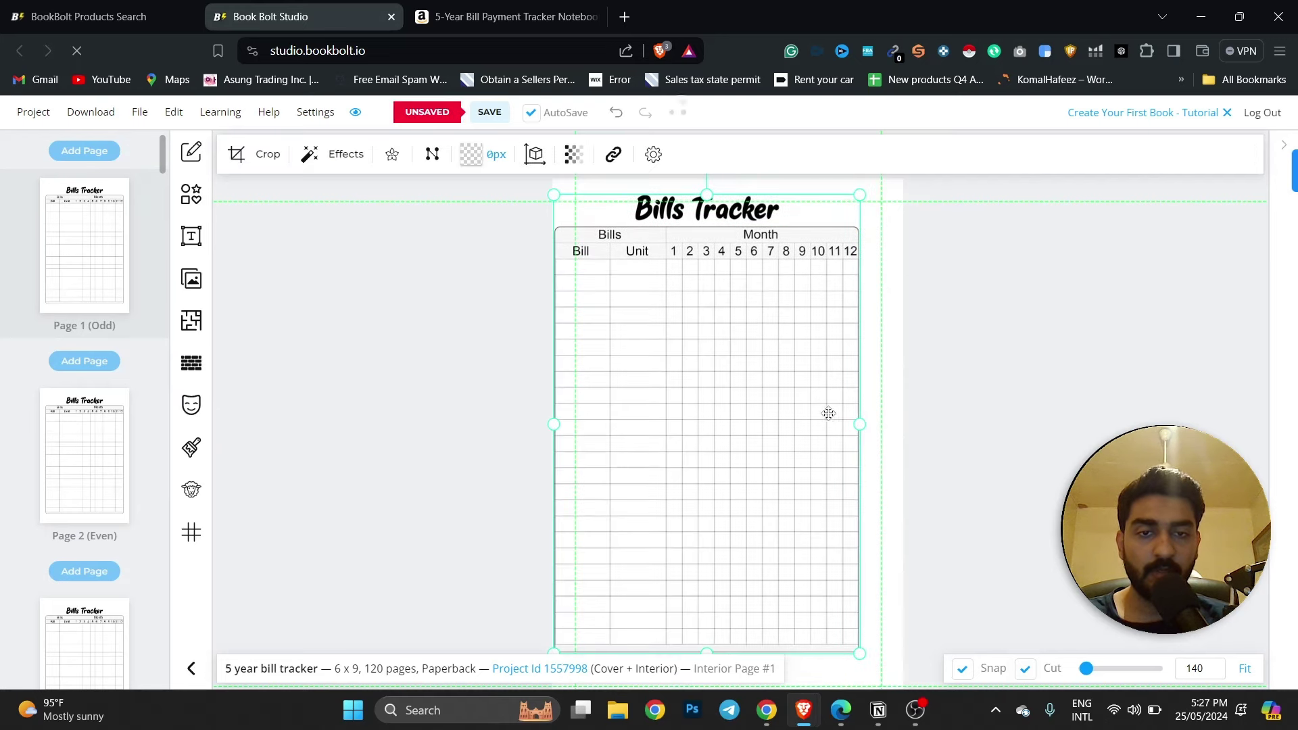
{"action": "left_click_drag", "start_coordinate": [750, 380], "coordinate": [771, 383]}
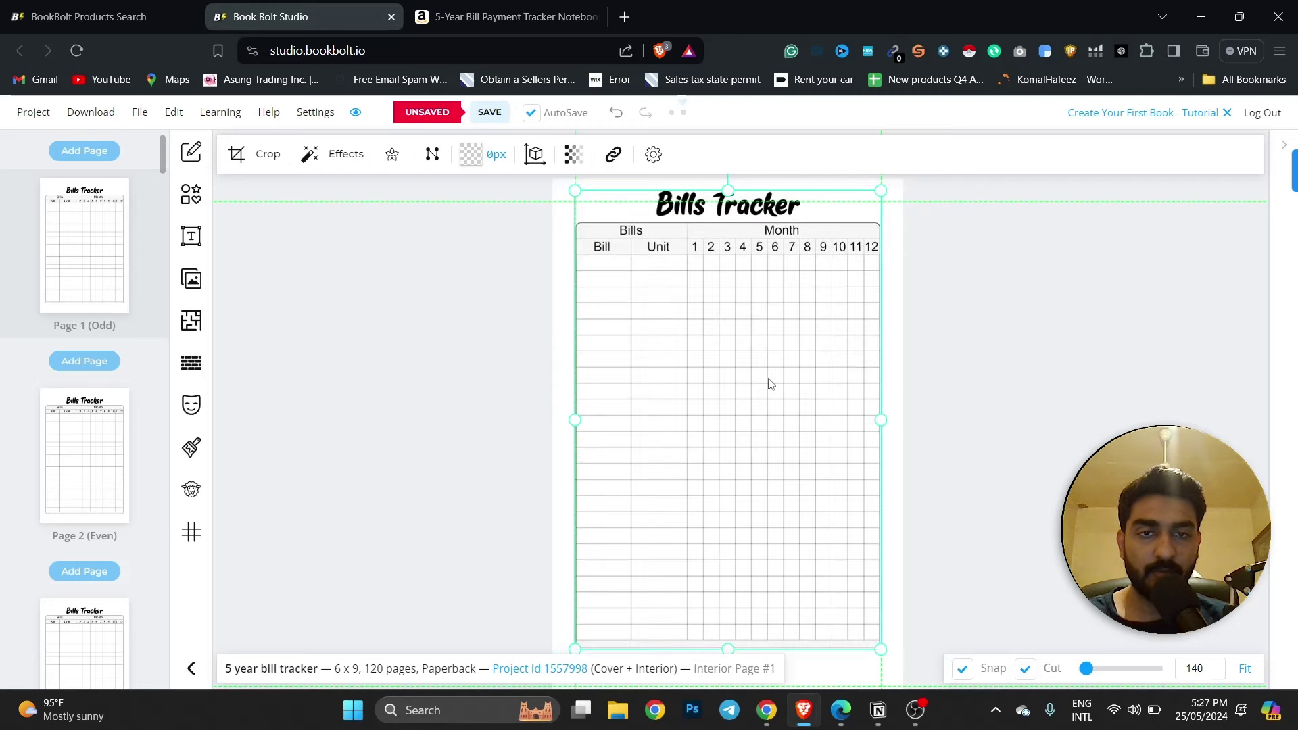
{"action": "scroll", "coordinate": [1028, 390], "scroll_direction": "up", "scroll_amount": 3}
{"action": "scroll", "coordinate": [1028, 390], "scroll_direction": "down", "scroll_amount": 5}
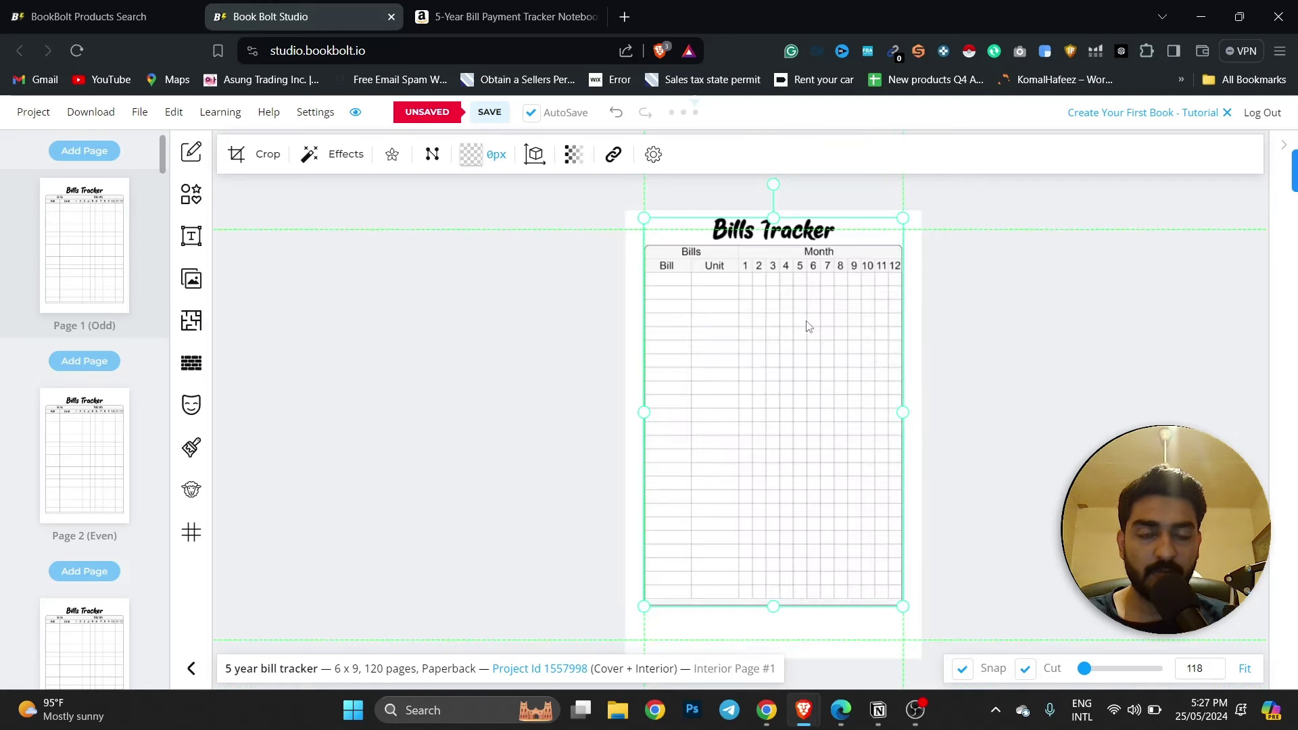
{"action": "left_click_drag", "start_coordinate": [804, 331], "coordinate": [804, 340]}
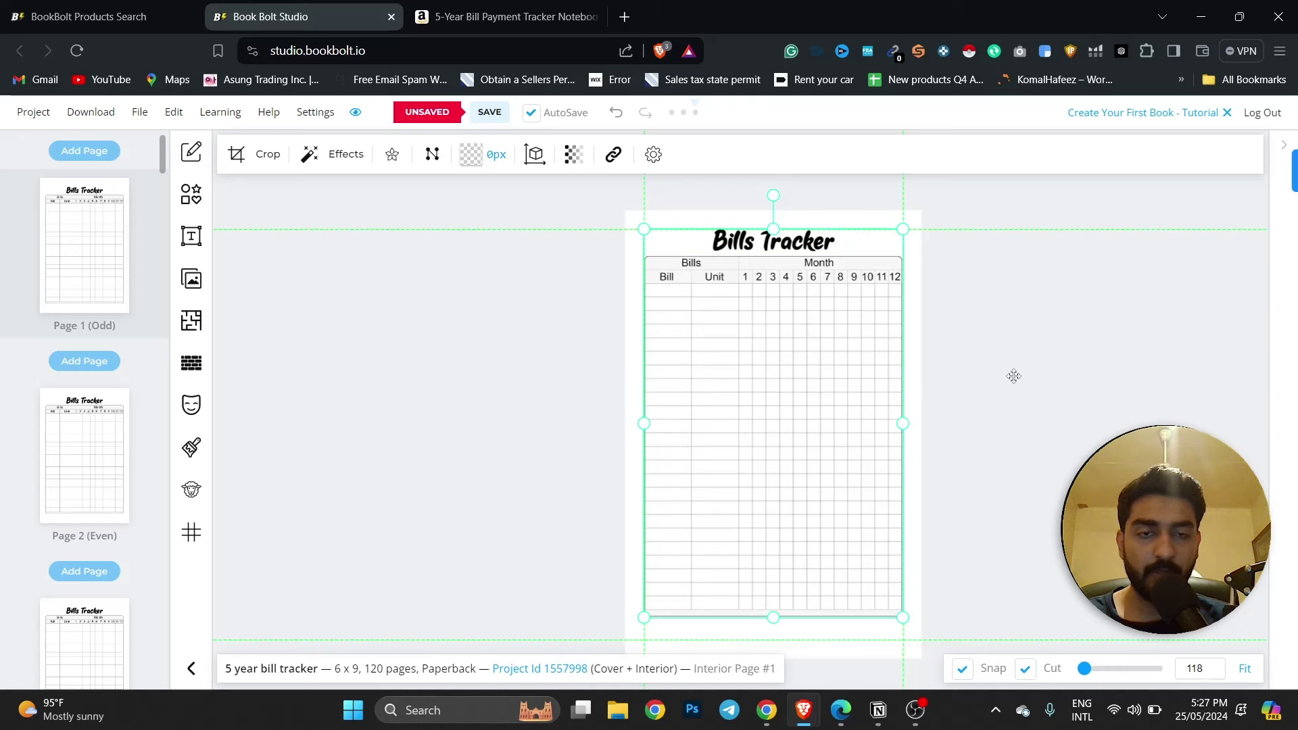
{"action": "left_click", "coordinate": [631, 223]}
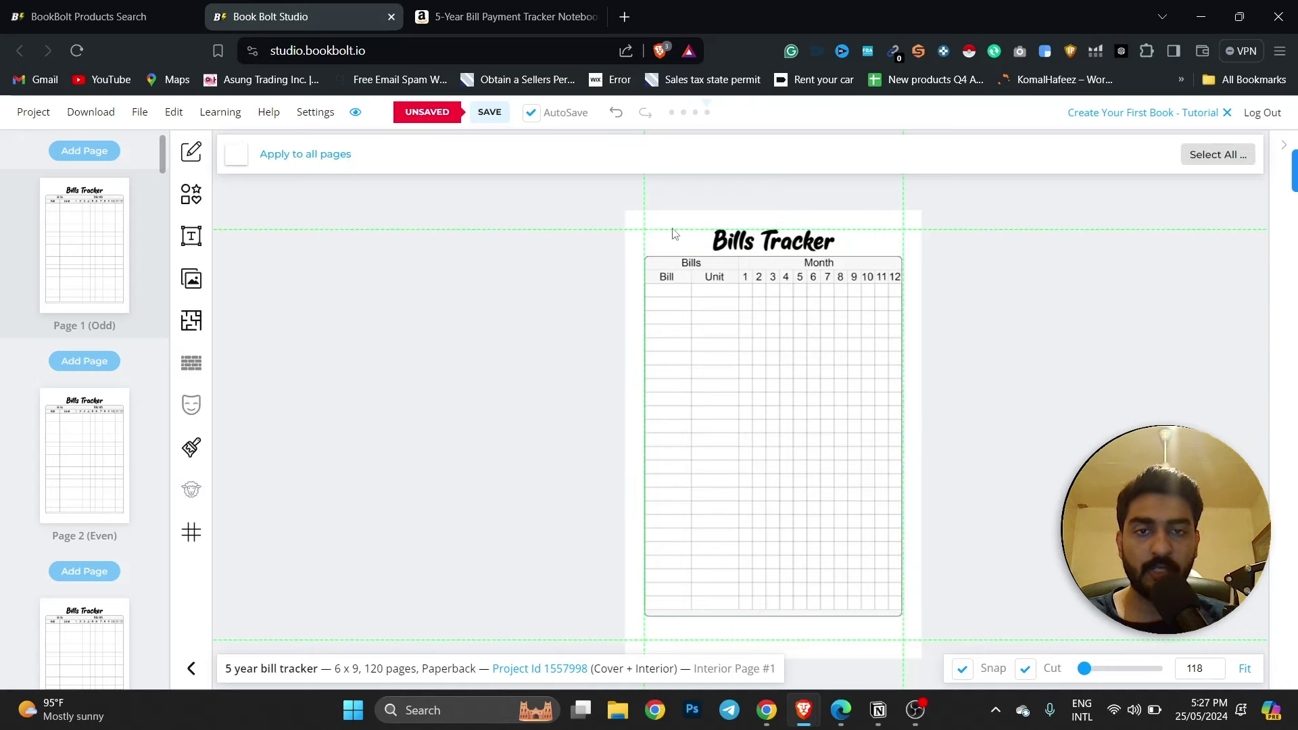
{"action": "left_click", "coordinate": [193, 195]}
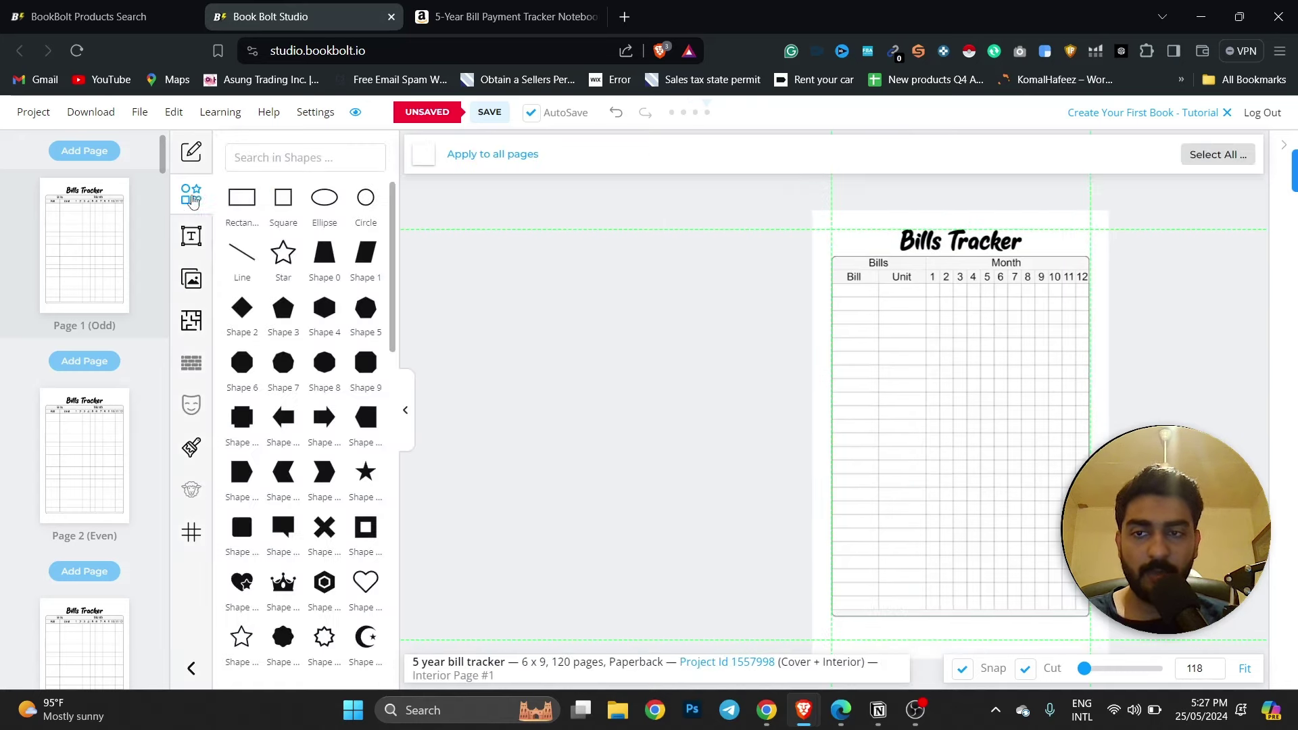
Add a heading text box and replace 'Heading' with the pasted '5 year bill tracker' title.
{"action": "left_click", "coordinate": [180, 196]}
{"action": "left_click", "coordinate": [192, 236]}
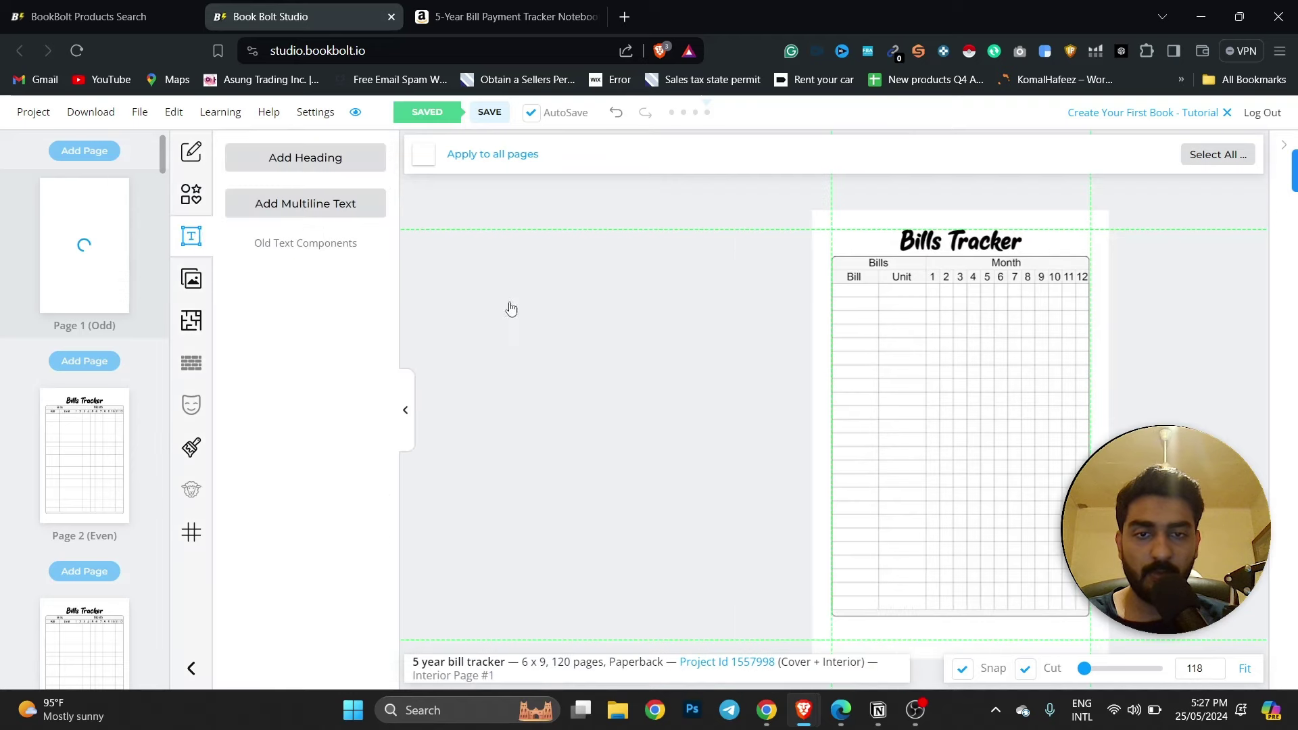
{"action": "left_click", "coordinate": [313, 167]}
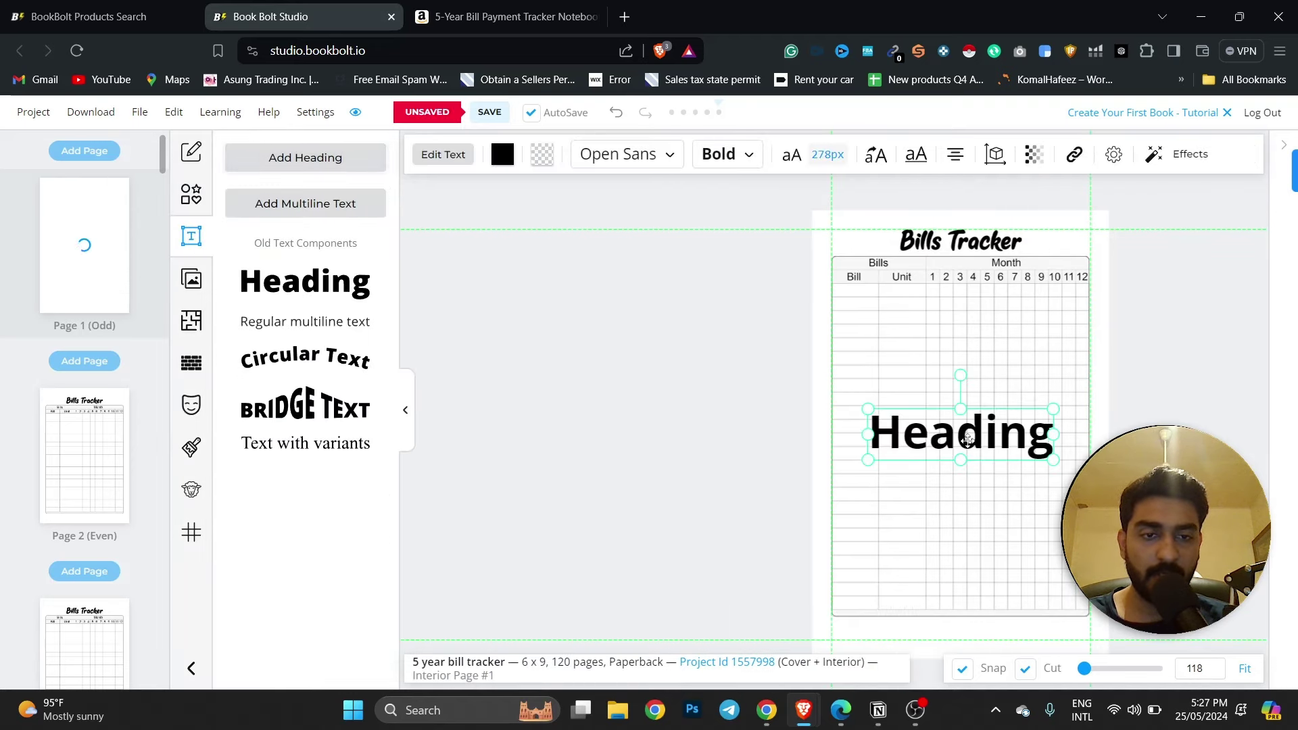
{"action": "double_click", "coordinate": [1014, 451]}
{"action": "double_click", "coordinate": [1014, 451]}
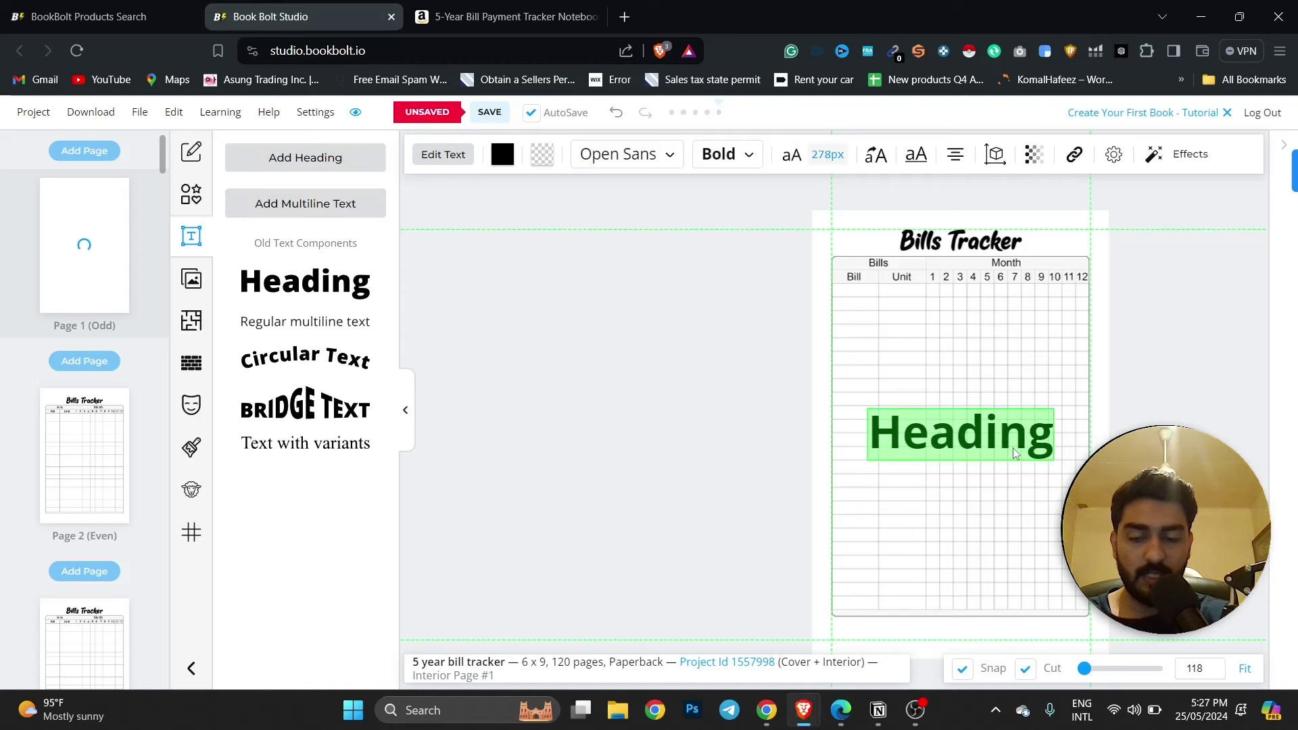
{"action": "key", "text": "super+v"}
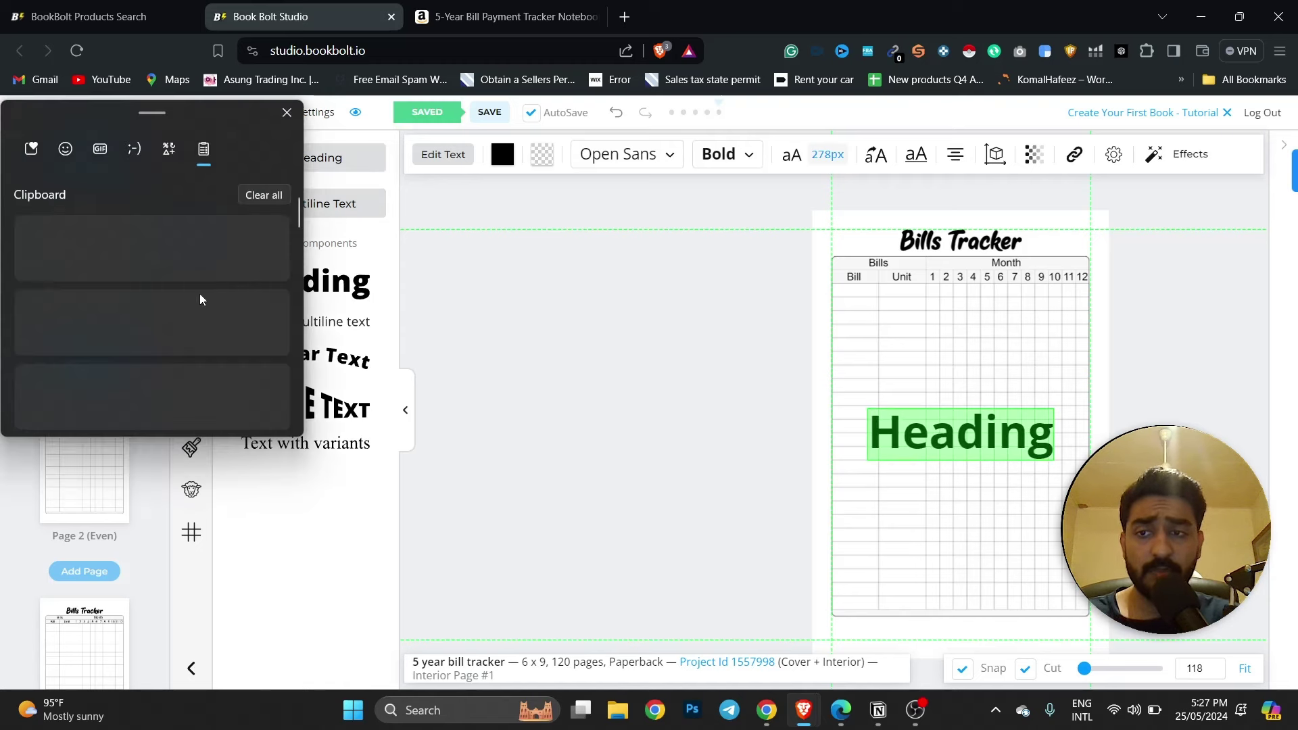
{"action": "left_click", "coordinate": [158, 272]}
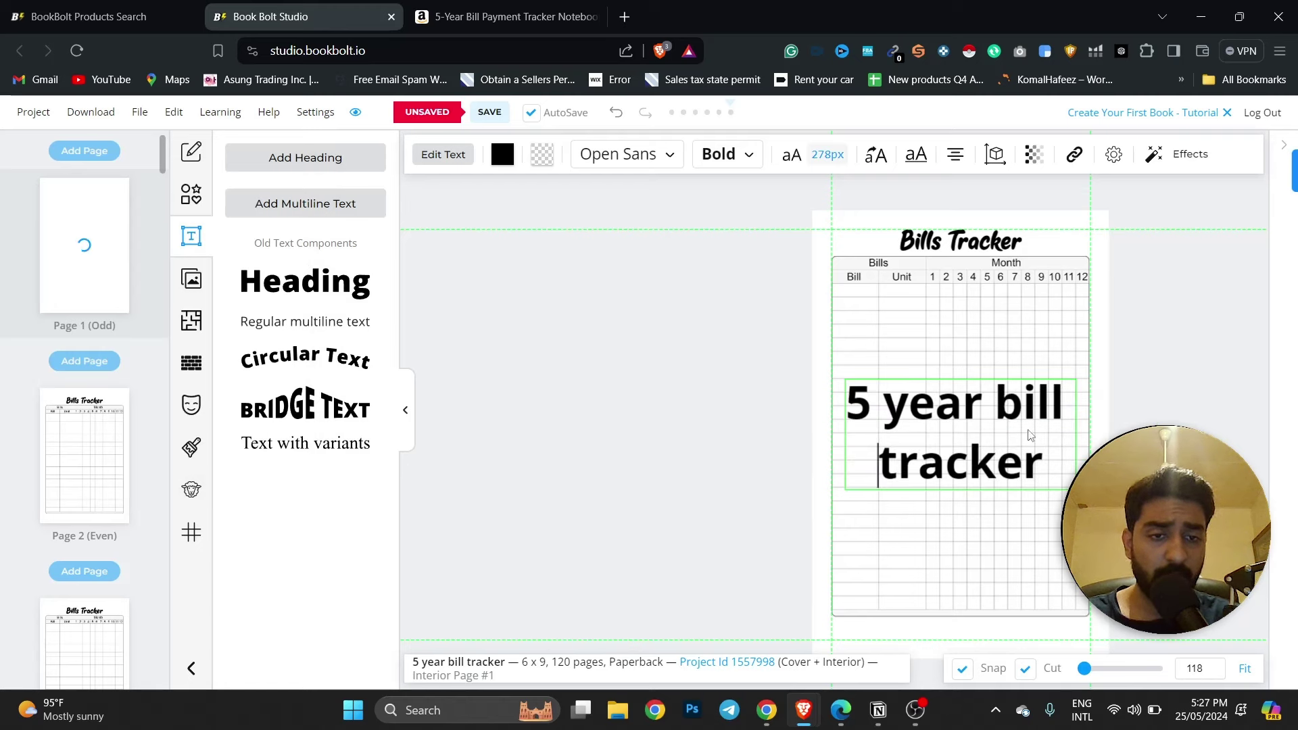
Shrink the title box and place it in the middle of the Bills Tracker table.
{"action": "left_click", "coordinate": [749, 425]}
{"action": "left_click", "coordinate": [986, 453]}
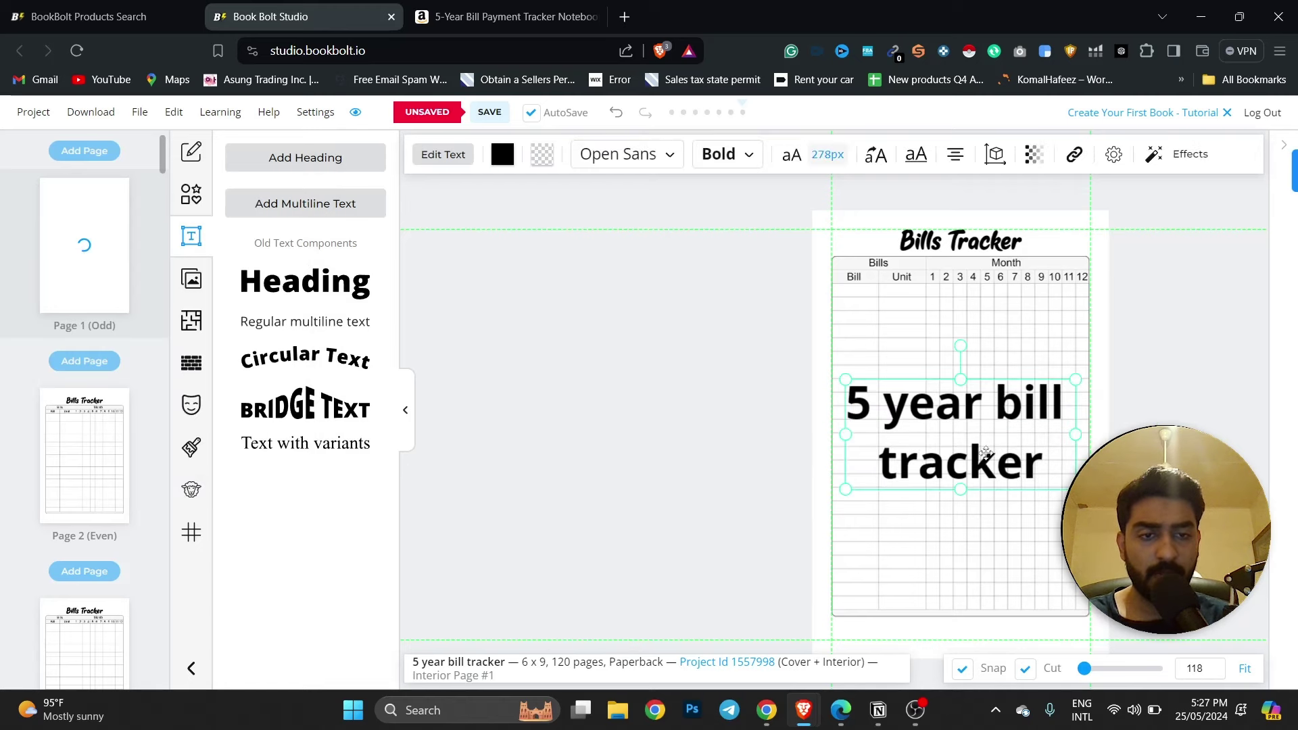
{"action": "left_click_drag", "start_coordinate": [1075, 489], "coordinate": [971, 445]}
{"action": "left_click_drag", "start_coordinate": [983, 444], "coordinate": [974, 451]}
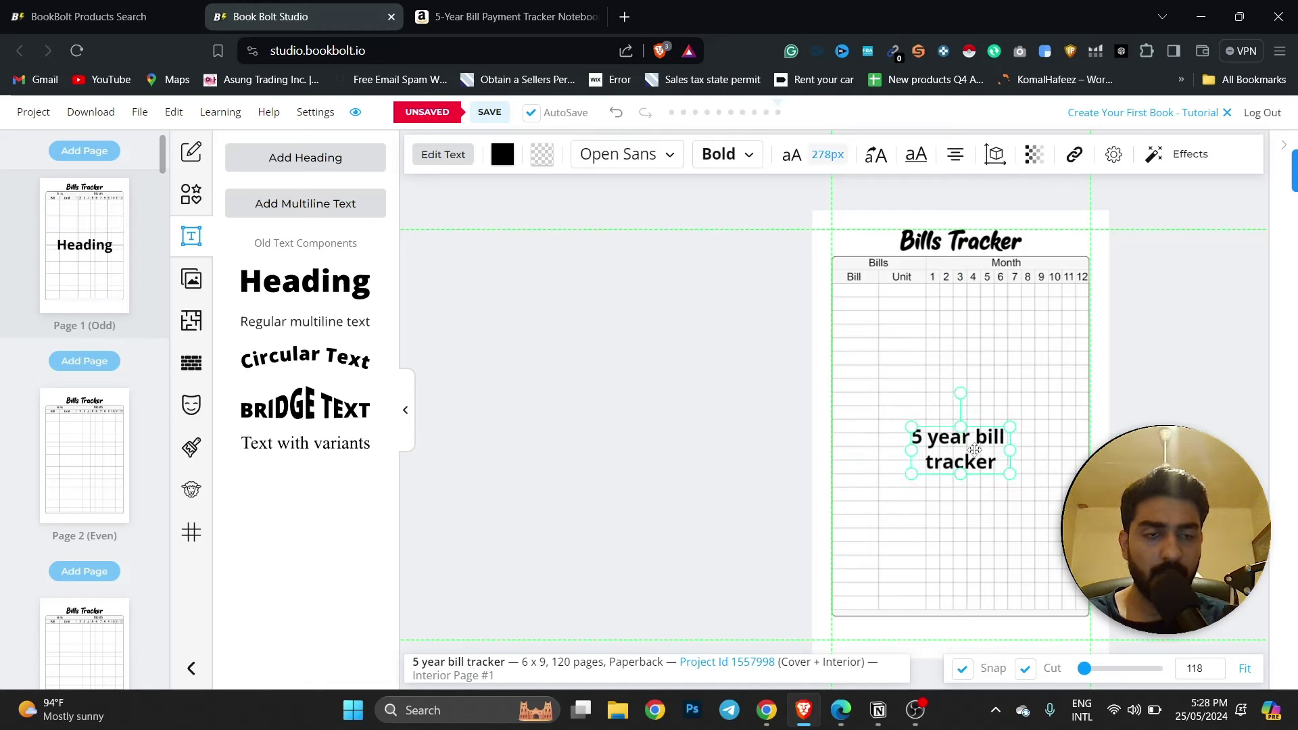
Fade the '5 year bill tracker' title to opacity 14, enlarge it across the table, and save.
{"action": "left_click", "coordinate": [1033, 154]}
{"action": "left_click_drag", "start_coordinate": [1151, 225], "coordinate": [1036, 229]}
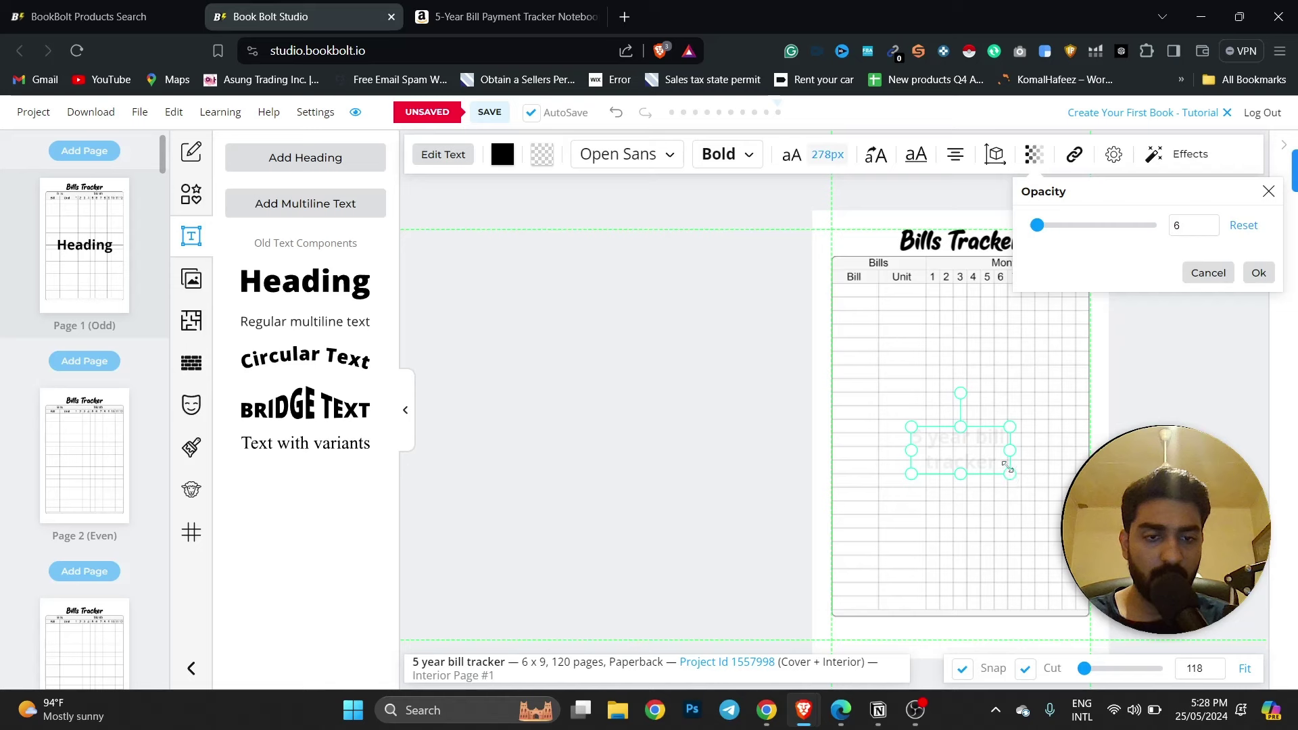
{"action": "left_click_drag", "start_coordinate": [1036, 225], "coordinate": [1047, 226]}
{"action": "left_click_drag", "start_coordinate": [1010, 475], "coordinate": [980, 458]}
{"action": "left_click", "coordinate": [753, 456]}
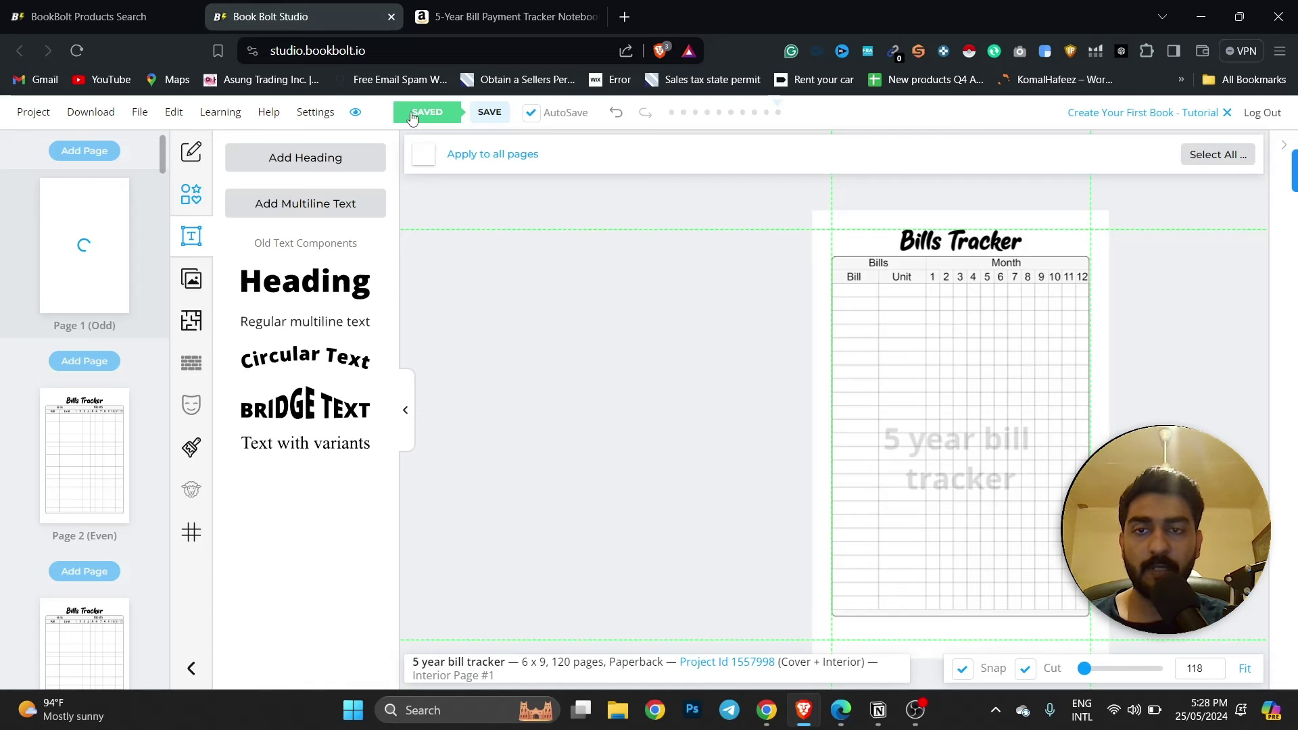
{"action": "left_click", "coordinate": [490, 116]}
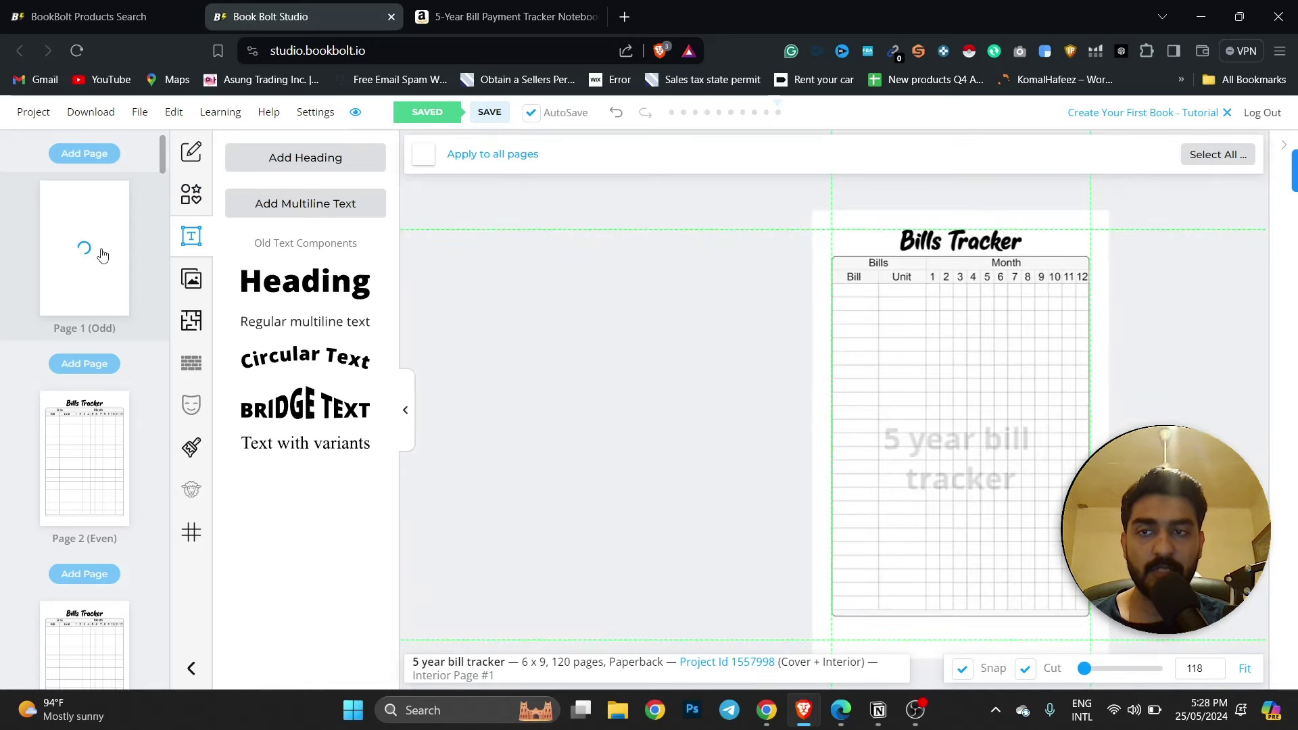
Review interior pages 1 and 2 in the page sidebar, then open the Download options.
{"action": "left_click", "coordinate": [93, 113]}
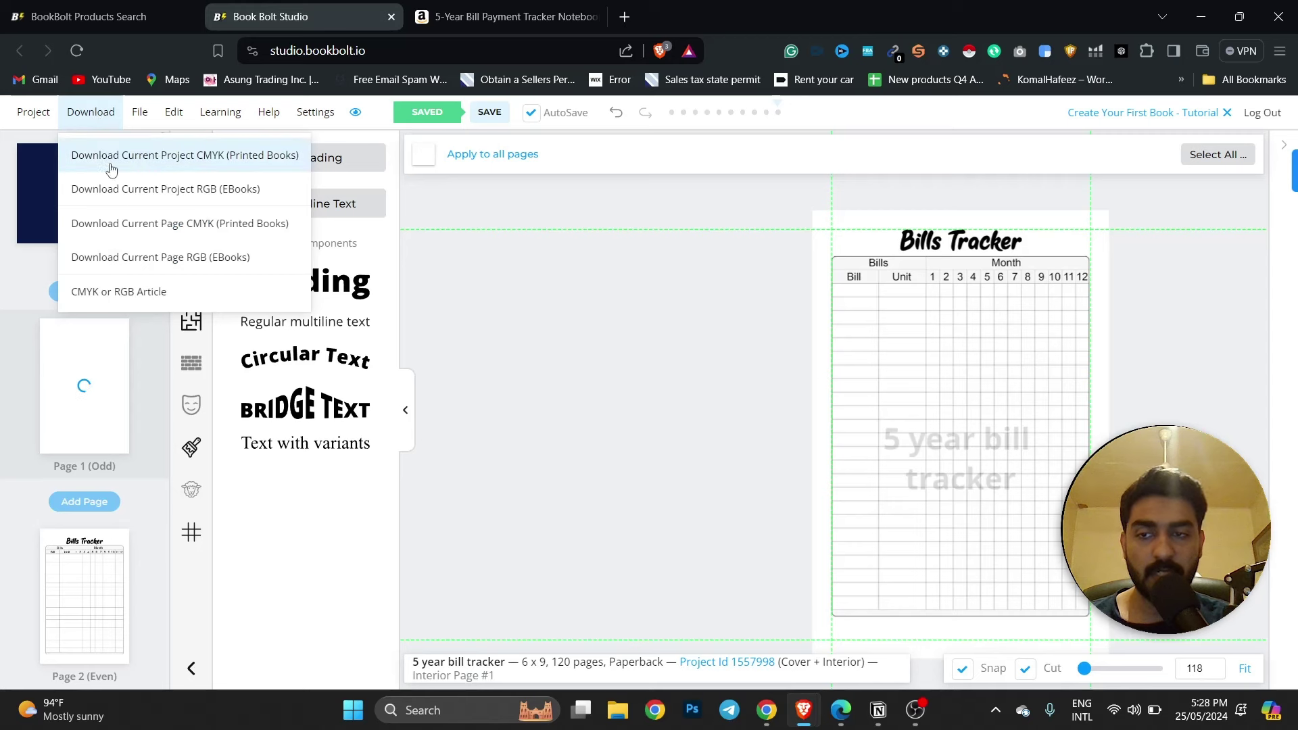
{"action": "left_click", "coordinate": [100, 487]}
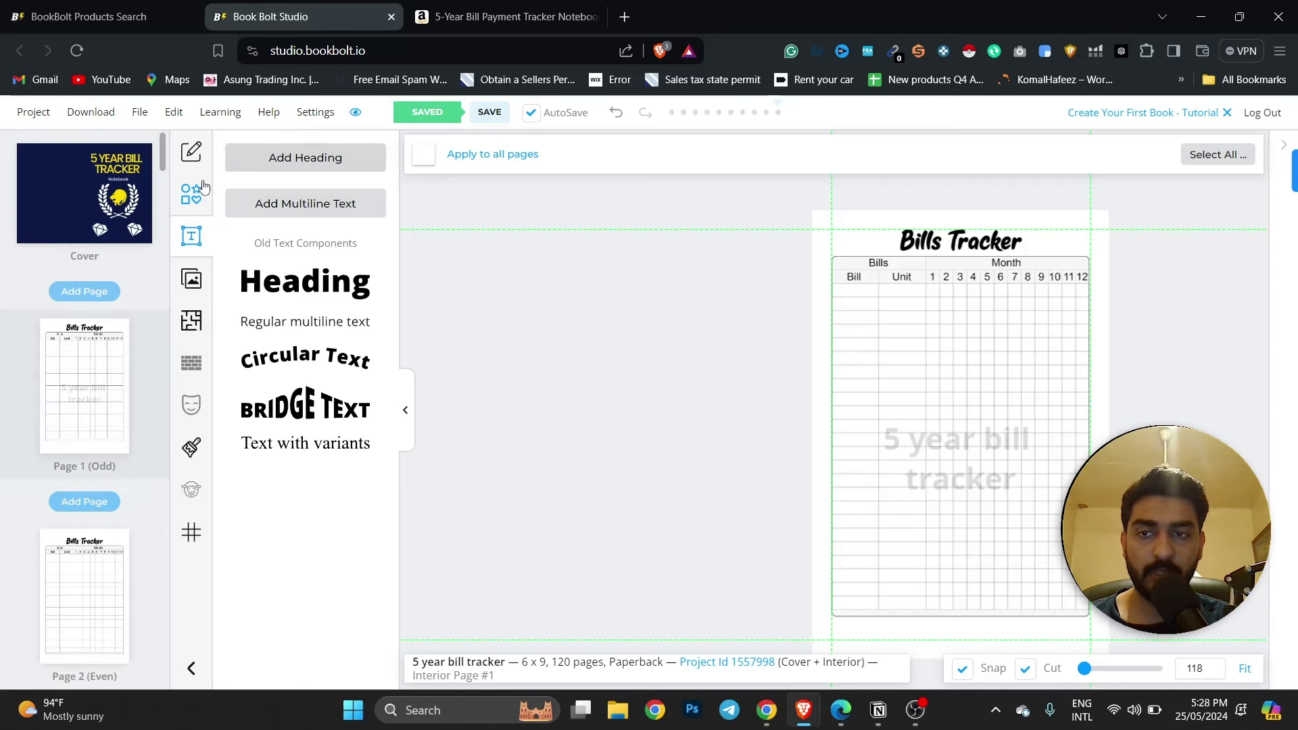
{"action": "left_click", "coordinate": [193, 154]}
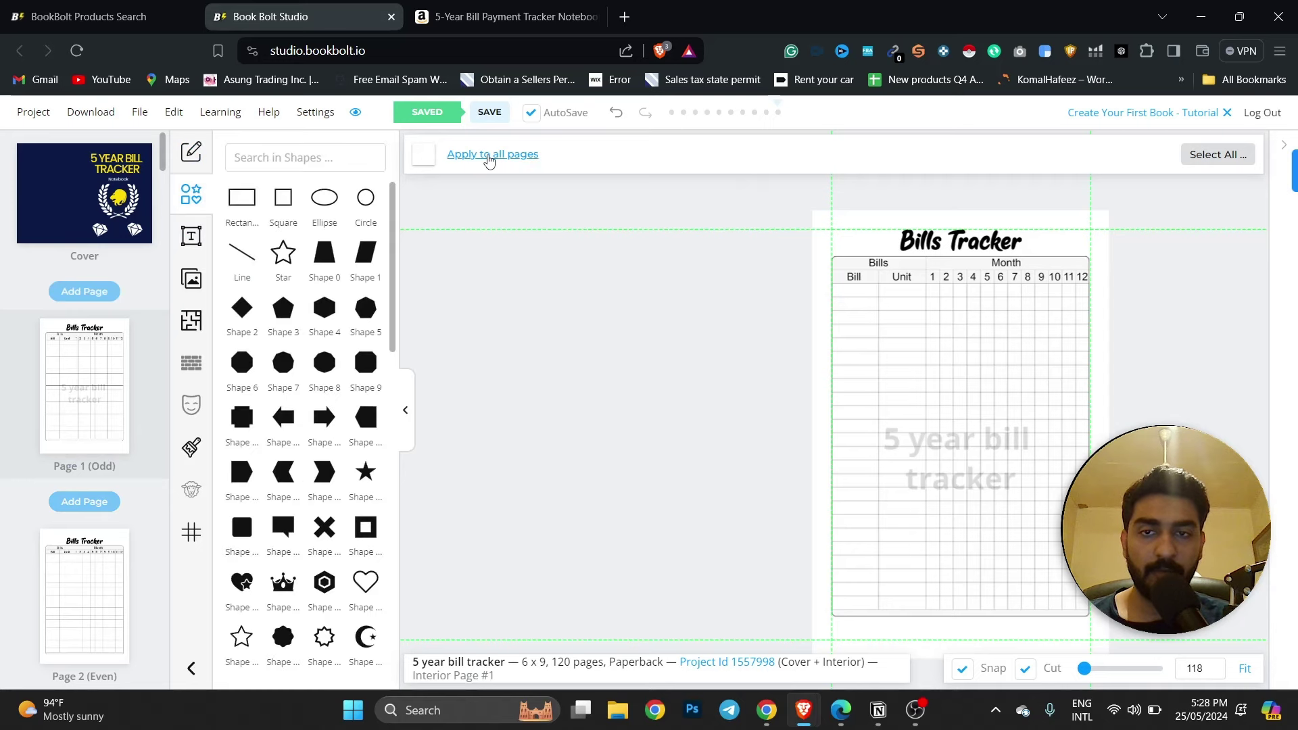
{"action": "left_click", "coordinate": [106, 593]}
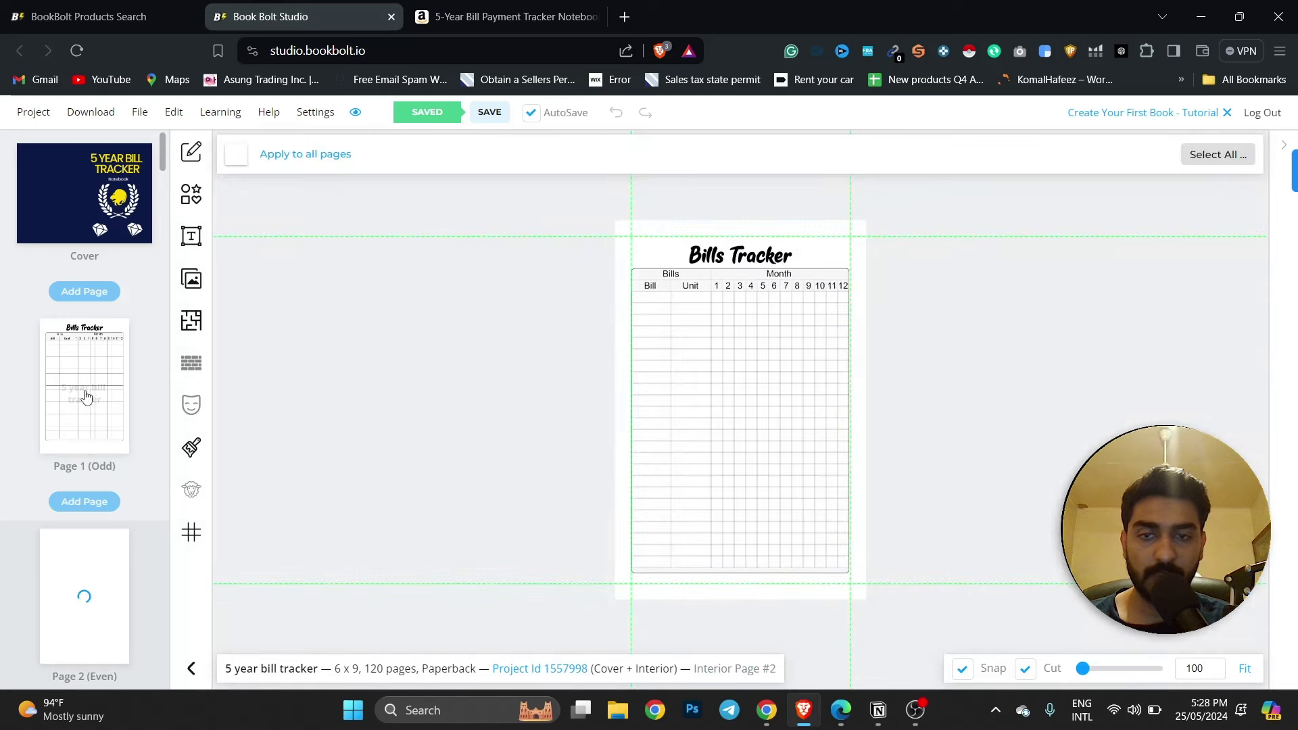
{"action": "left_click", "coordinate": [48, 432]}
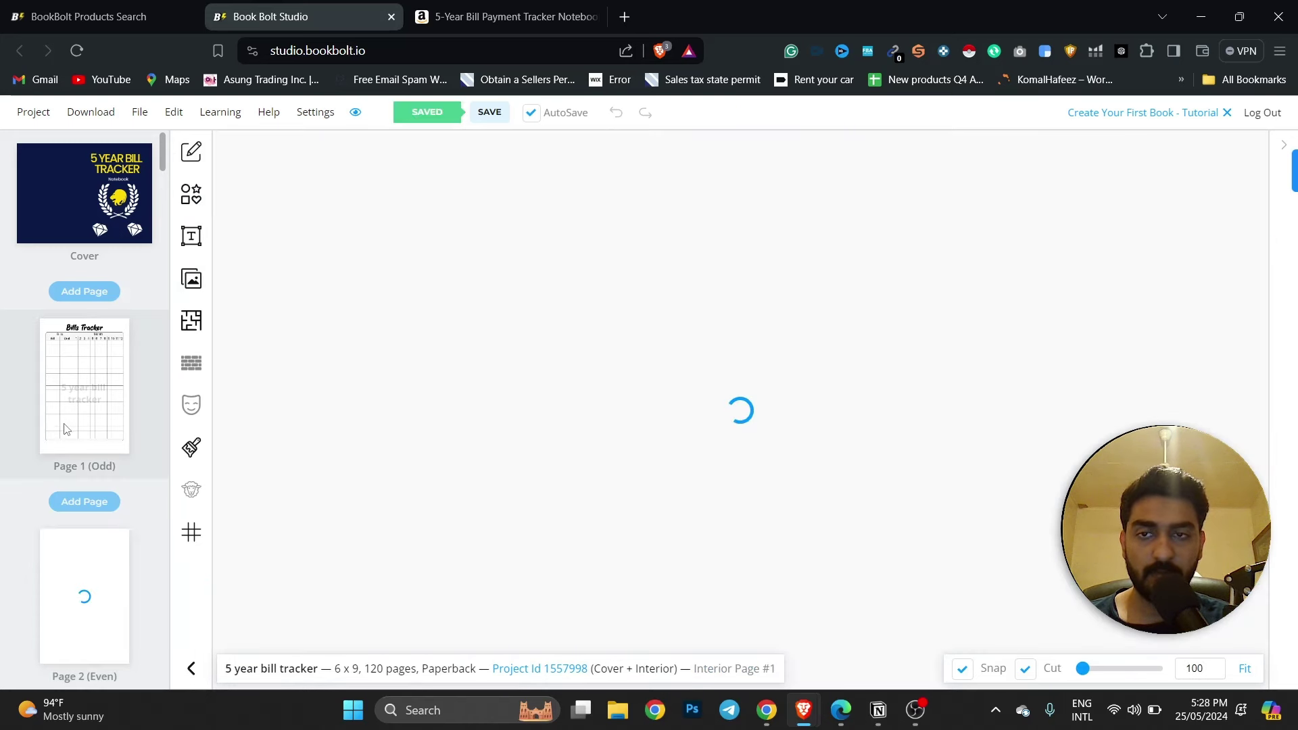
{"action": "scroll", "coordinate": [60, 490], "scroll_direction": "down", "scroll_amount": 4}
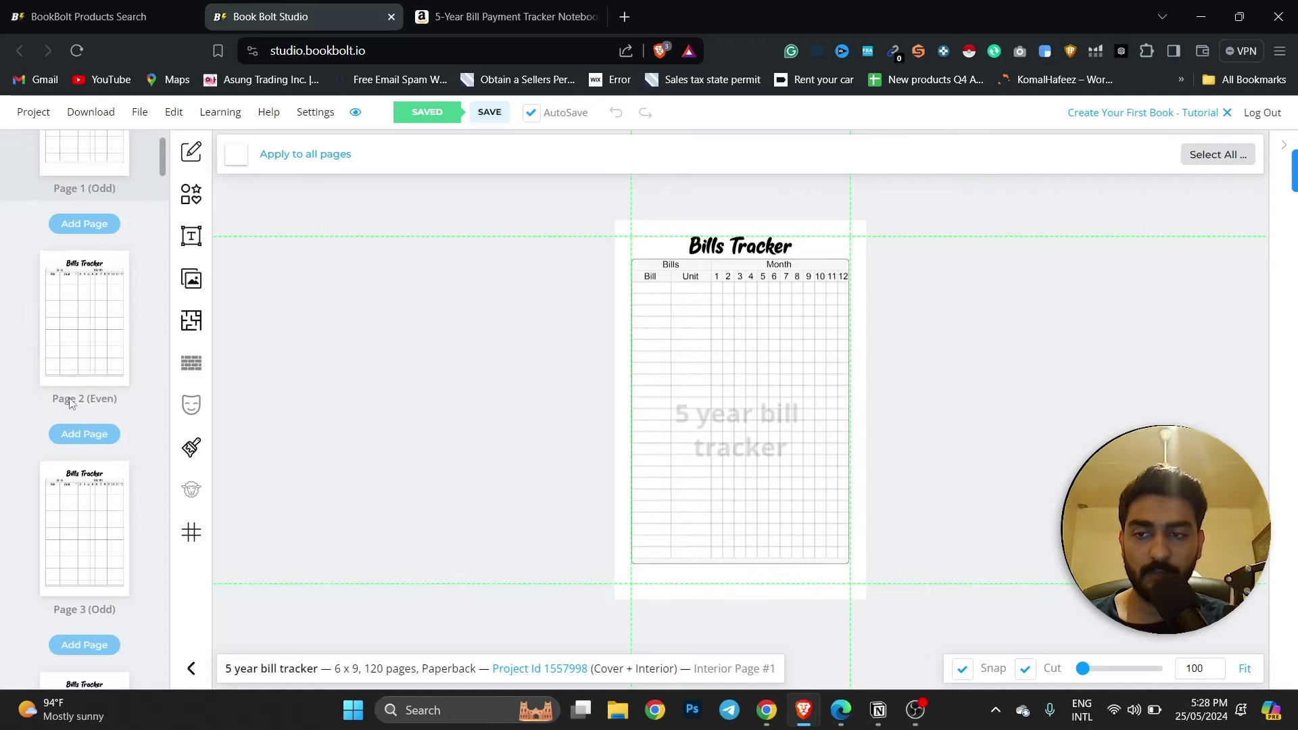
{"action": "left_click", "coordinate": [71, 373]}
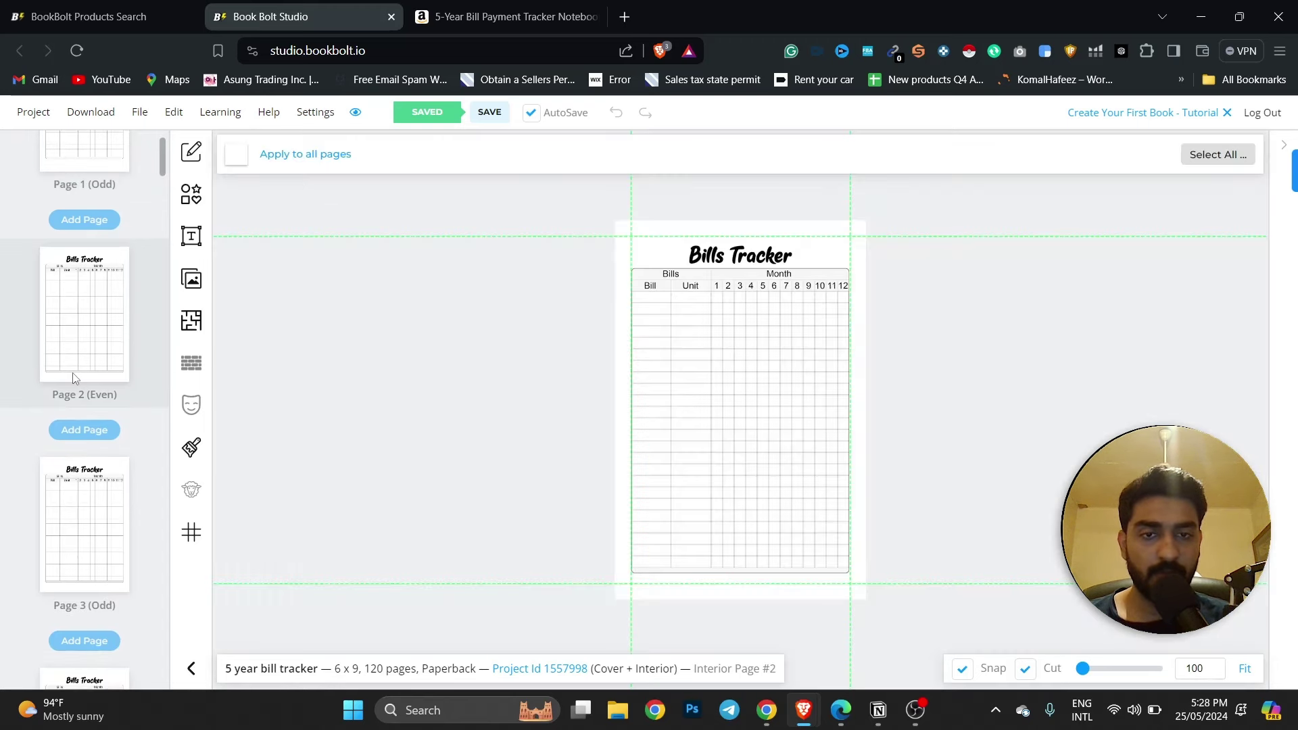
{"action": "scroll", "coordinate": [74, 377], "scroll_direction": "up", "scroll_amount": 4}
{"action": "left_click", "coordinate": [87, 391]}
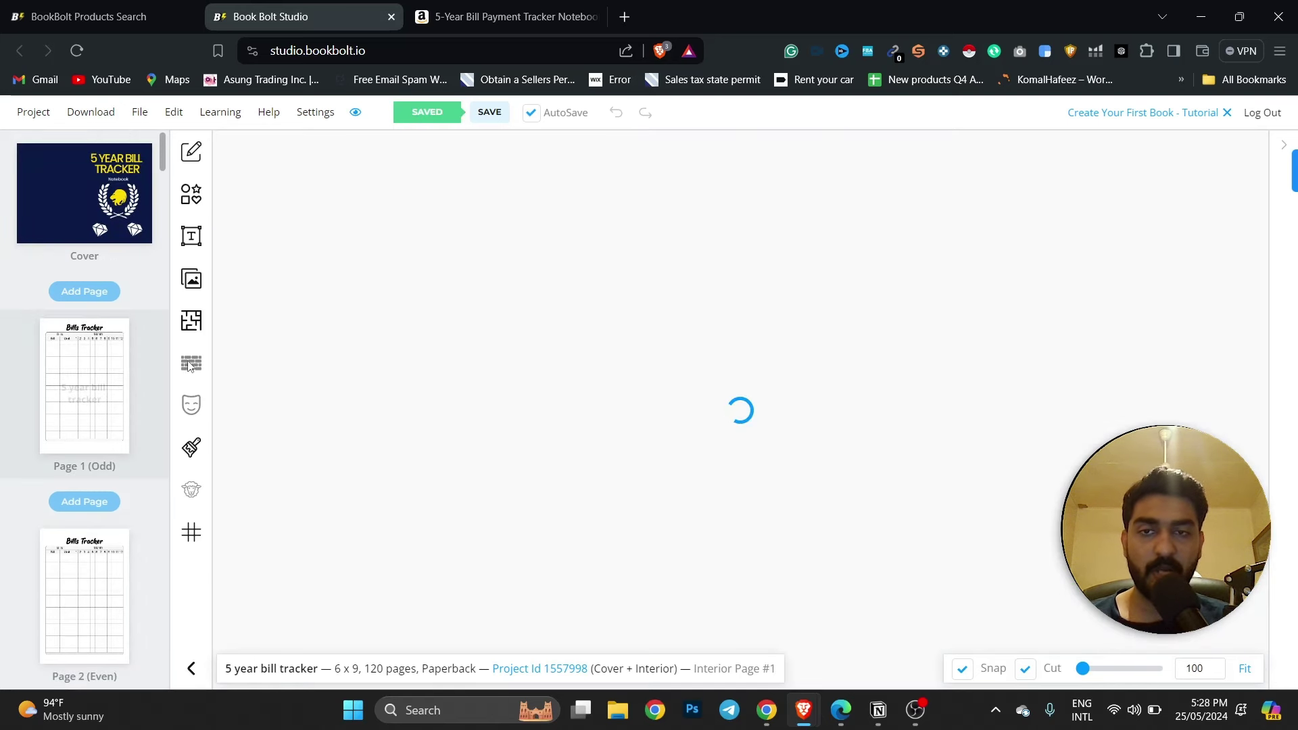
{"action": "left_click", "coordinate": [95, 123]}
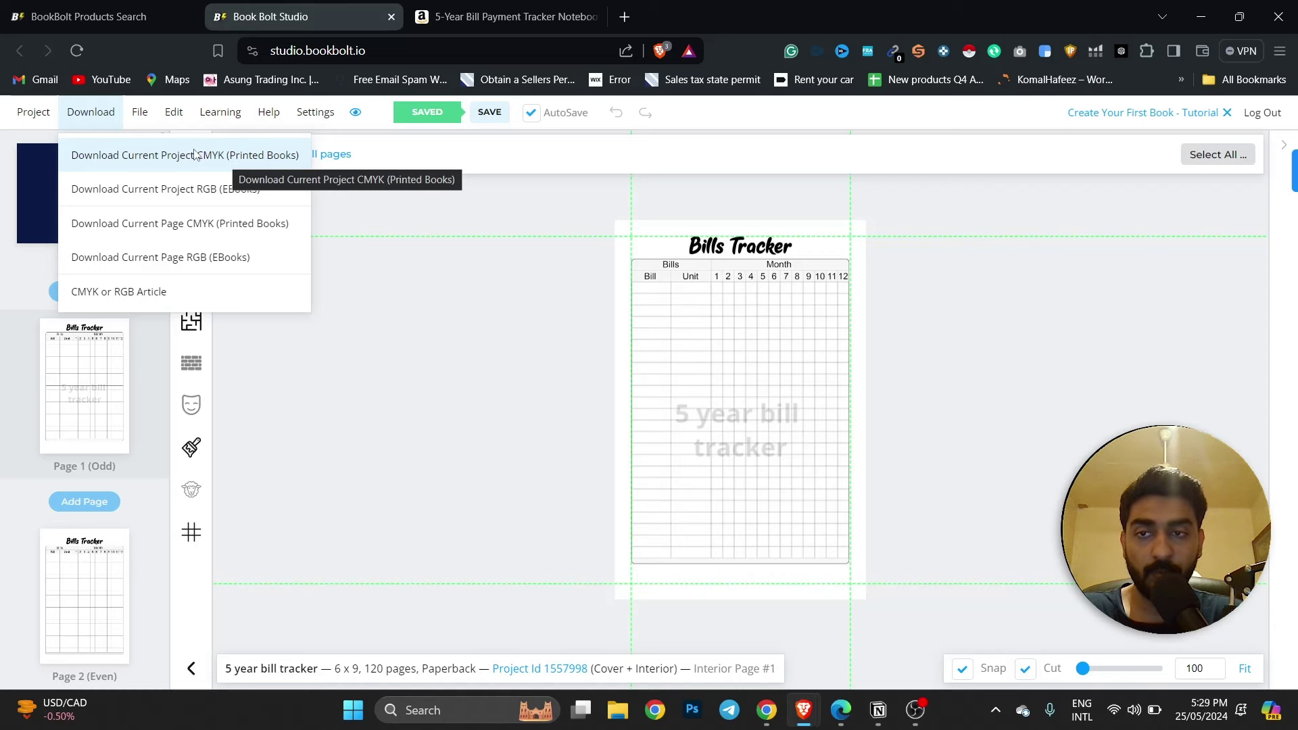
Download the whole project as a CMYK zip for printed books and open the new zip.
{"action": "left_click", "coordinate": [195, 154]}
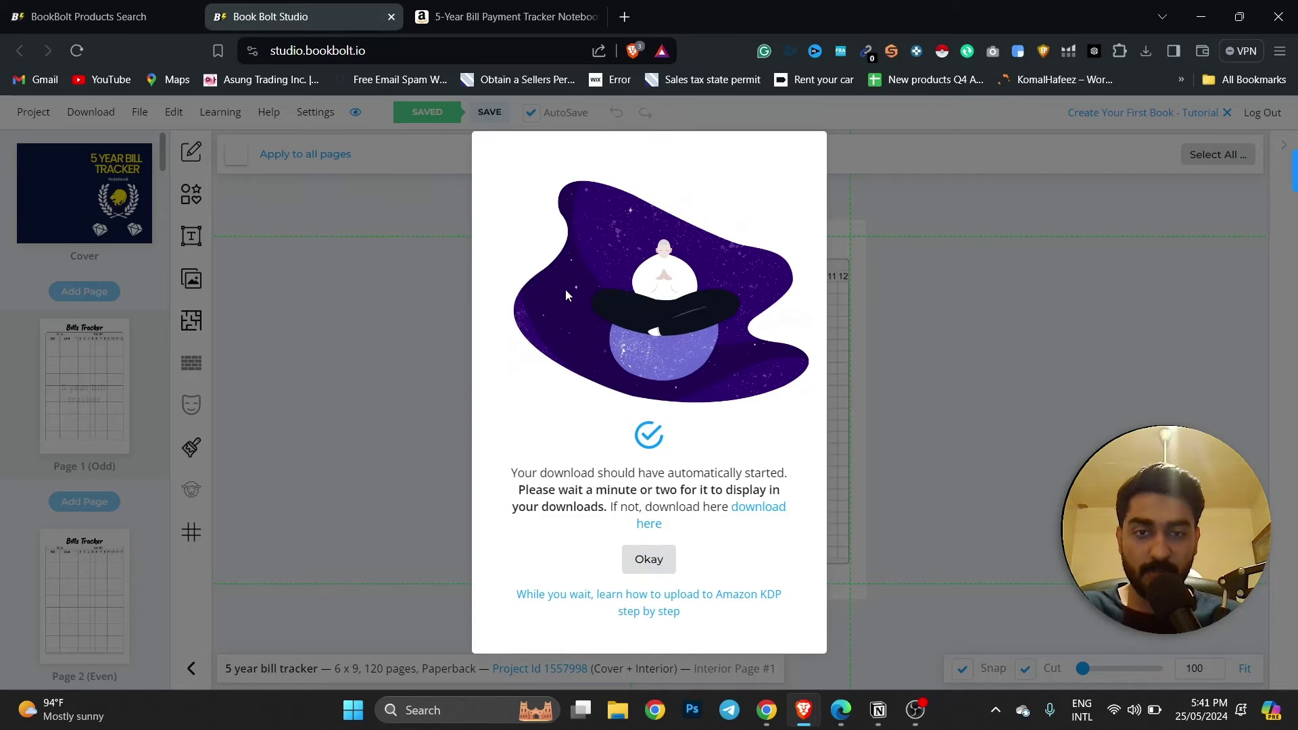
{"action": "left_click_drag", "start_coordinate": [506, 471], "coordinate": [708, 513]}
{"action": "left_click", "coordinate": [1144, 54]}
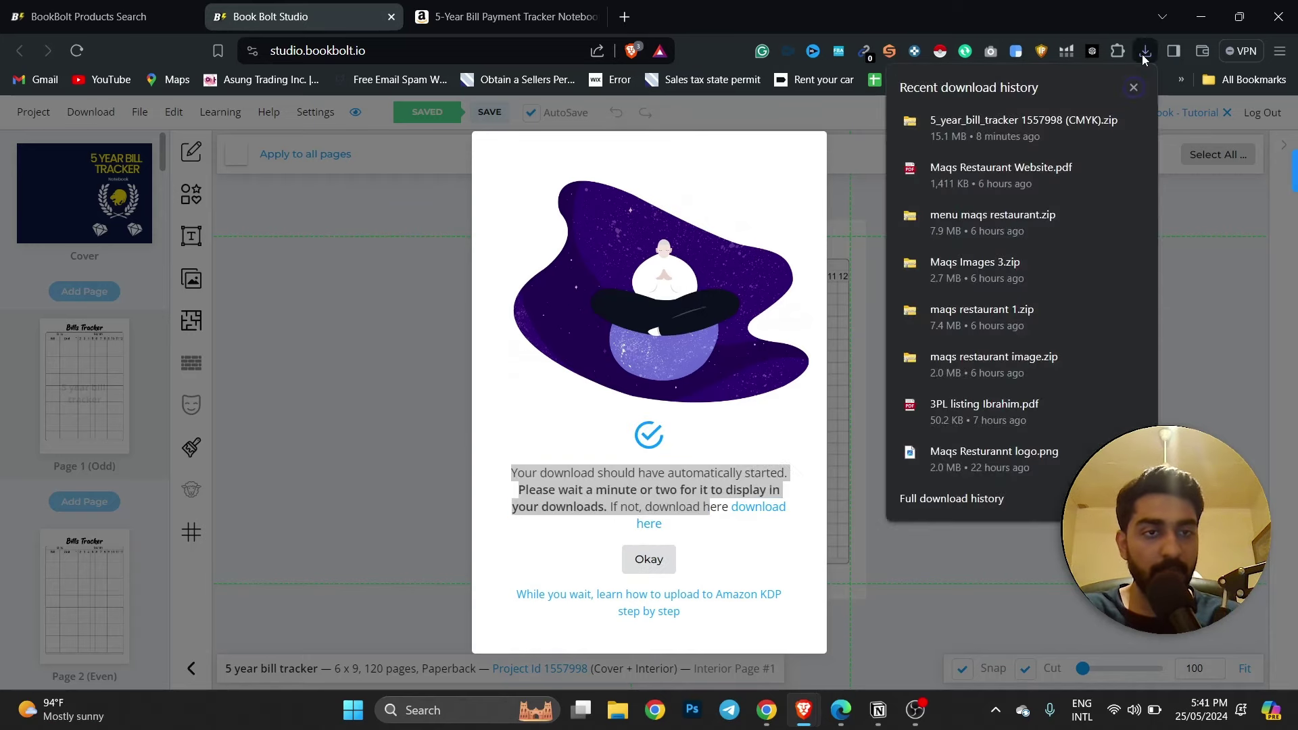
Open the 5_year_bill_tracker 1557998 (CMYK) zip and view its Paperback Cover PDF.
{"action": "left_click", "coordinate": [1040, 117]}
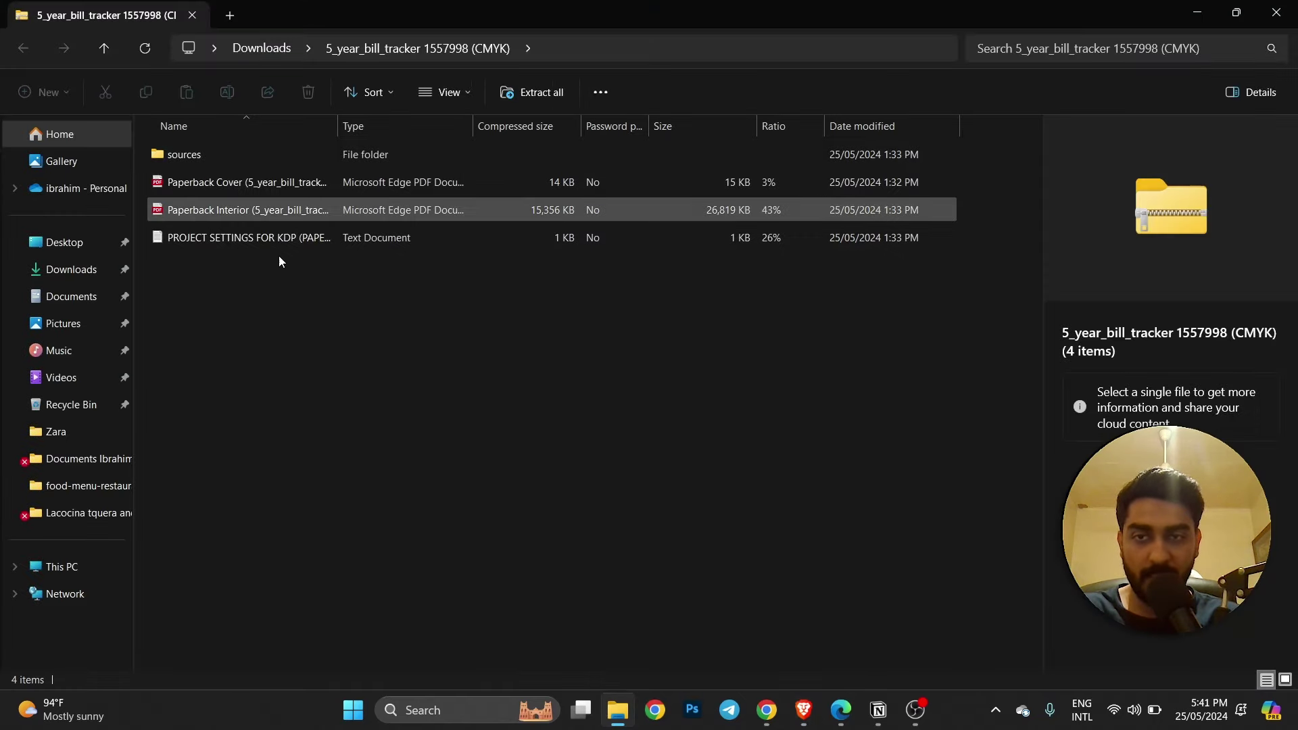
{"action": "left_click_drag", "start_coordinate": [342, 291], "coordinate": [212, 156]}
{"action": "left_click", "coordinate": [280, 283]}
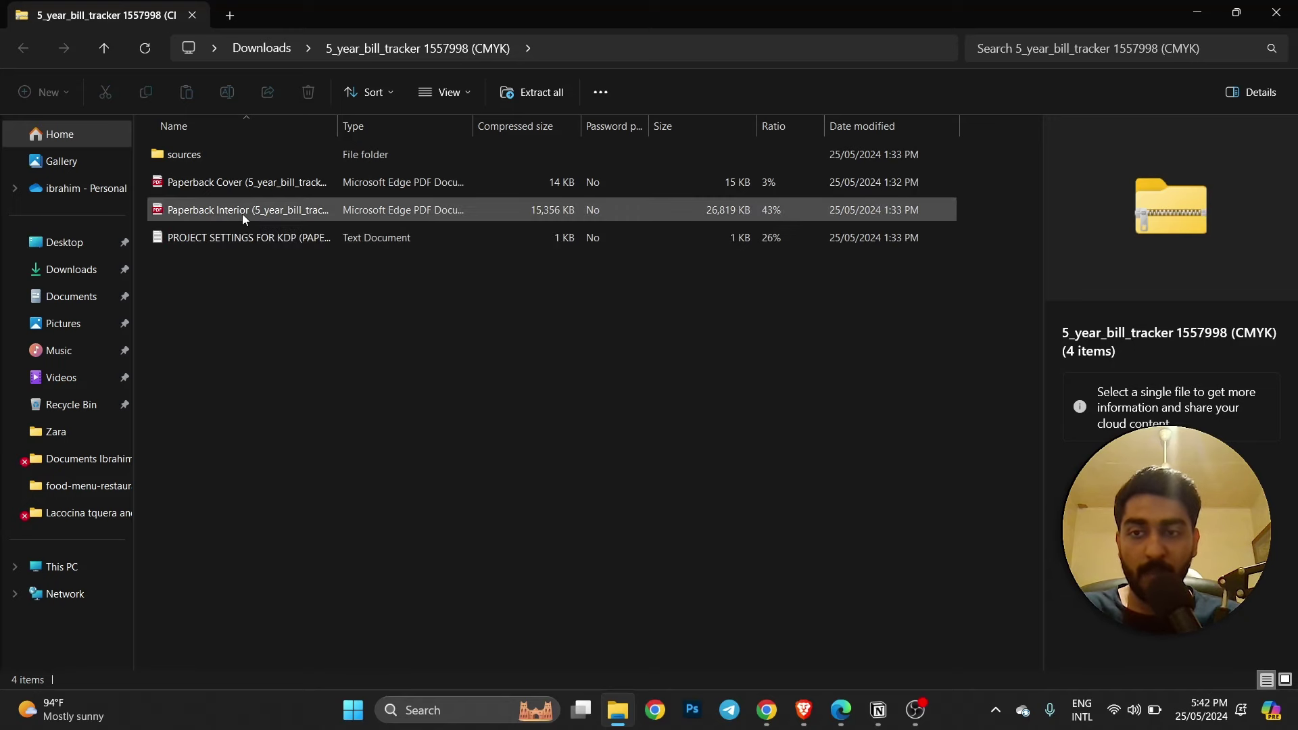
{"action": "double_click", "coordinate": [227, 182]}
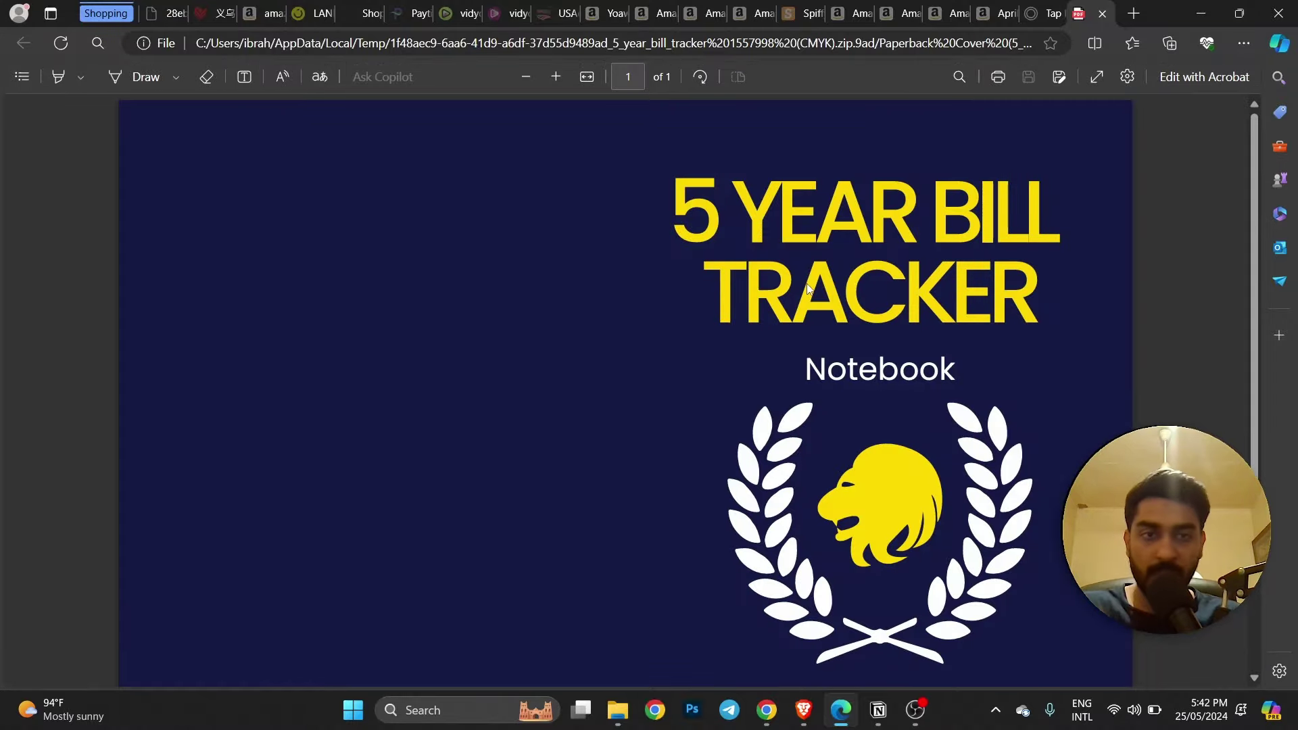
Look over the cover PDF, then close it and minimize Edge to see the zip's files.
{"action": "scroll", "coordinate": [804, 284], "scroll_direction": "down", "scroll_amount": 3}
{"action": "scroll", "coordinate": [803, 283], "scroll_direction": "up", "scroll_amount": 3}
{"action": "left_click", "coordinate": [1102, 13]}
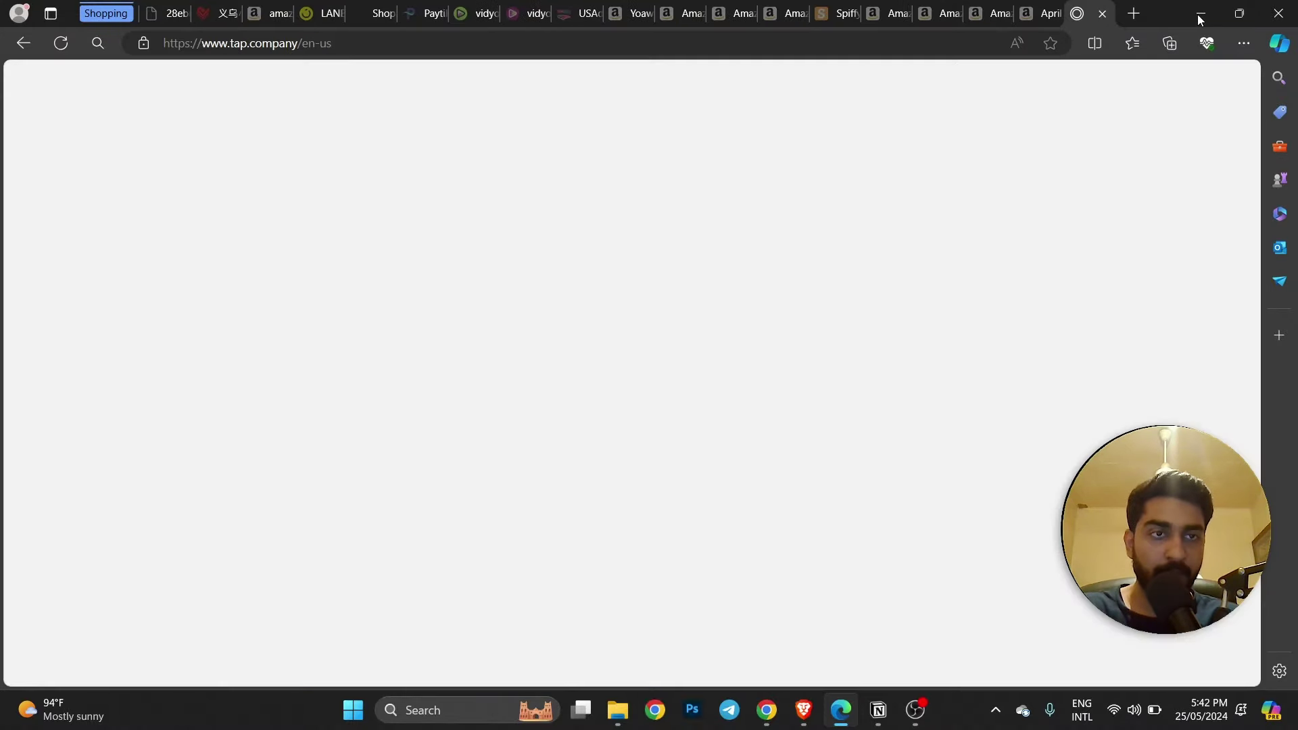
{"action": "left_click", "coordinate": [1201, 14]}
Open the Paperback Interior PDF, scroll through its 120 watermarked Bills Tracker pages, and minimize it.
{"action": "left_click", "coordinate": [201, 211]}
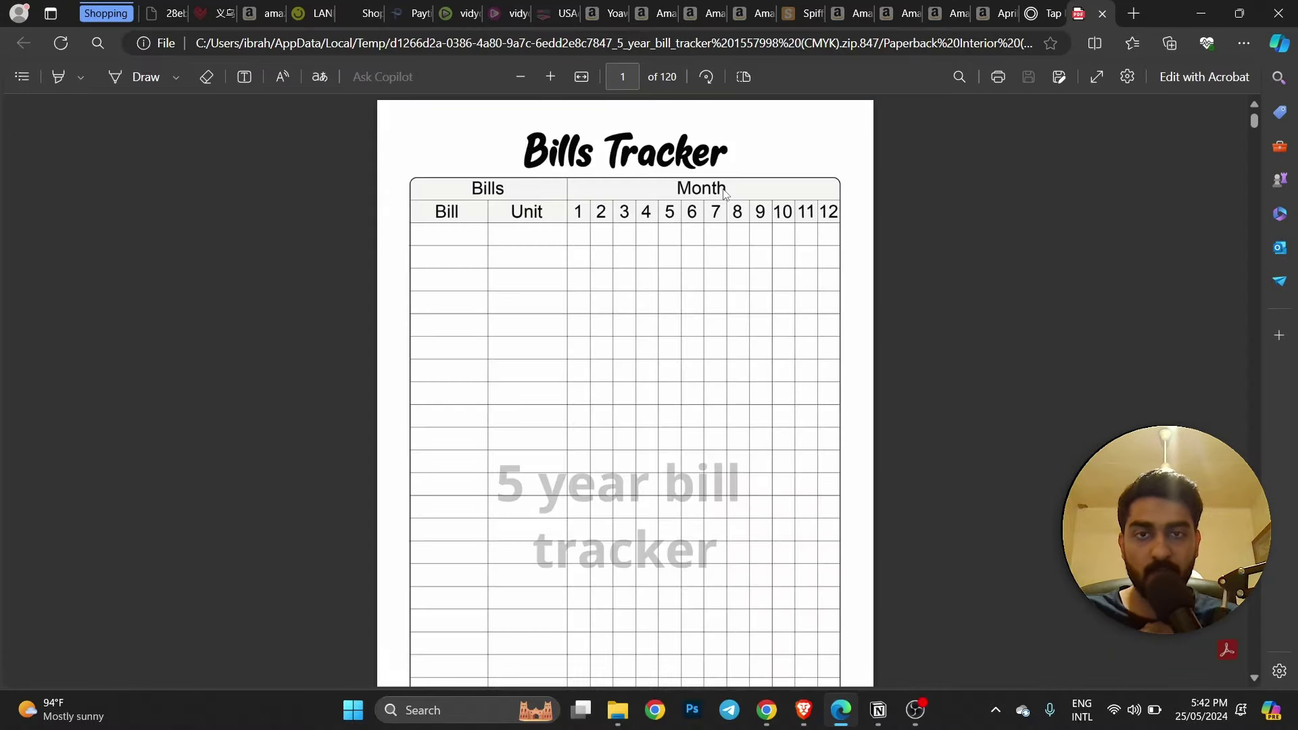
{"action": "scroll", "coordinate": [737, 237], "scroll_direction": "down", "scroll_amount": 20}
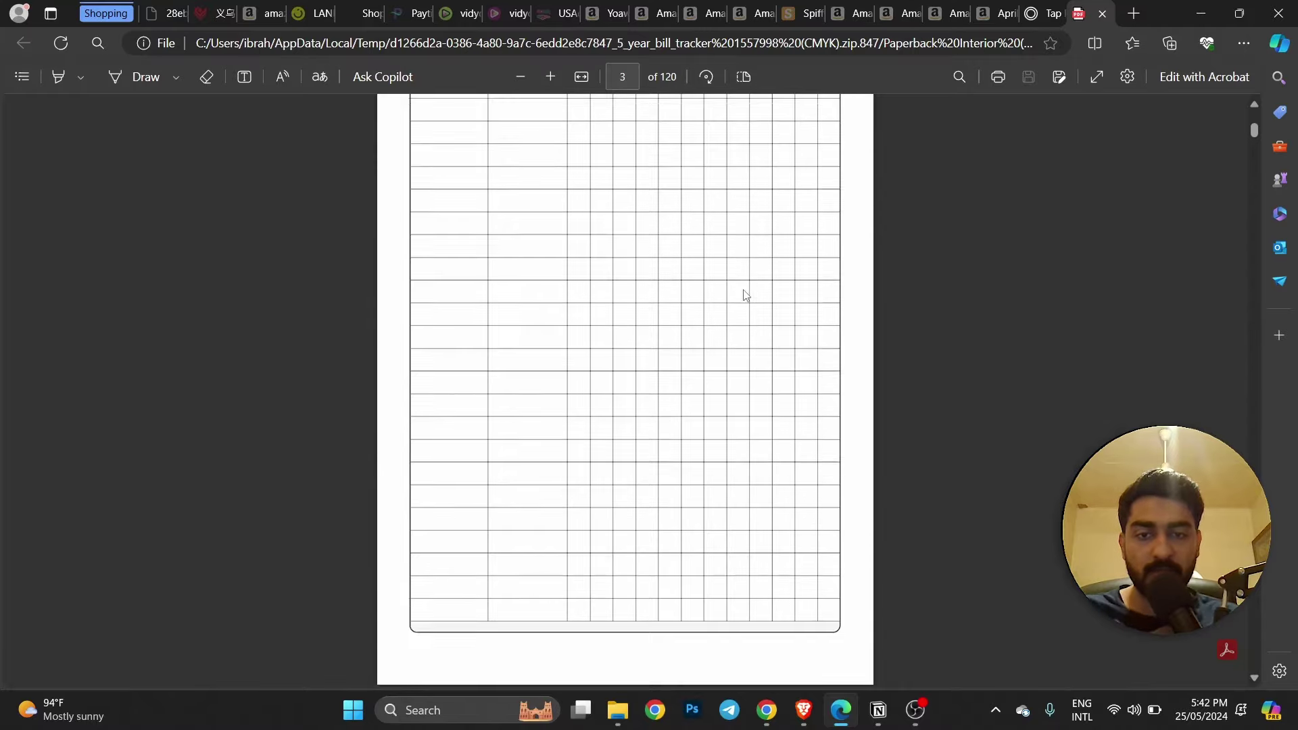
{"action": "scroll", "coordinate": [743, 295], "scroll_direction": "up", "scroll_amount": 20}
{"action": "scroll", "coordinate": [534, 231], "scroll_direction": "down", "scroll_amount": 1}
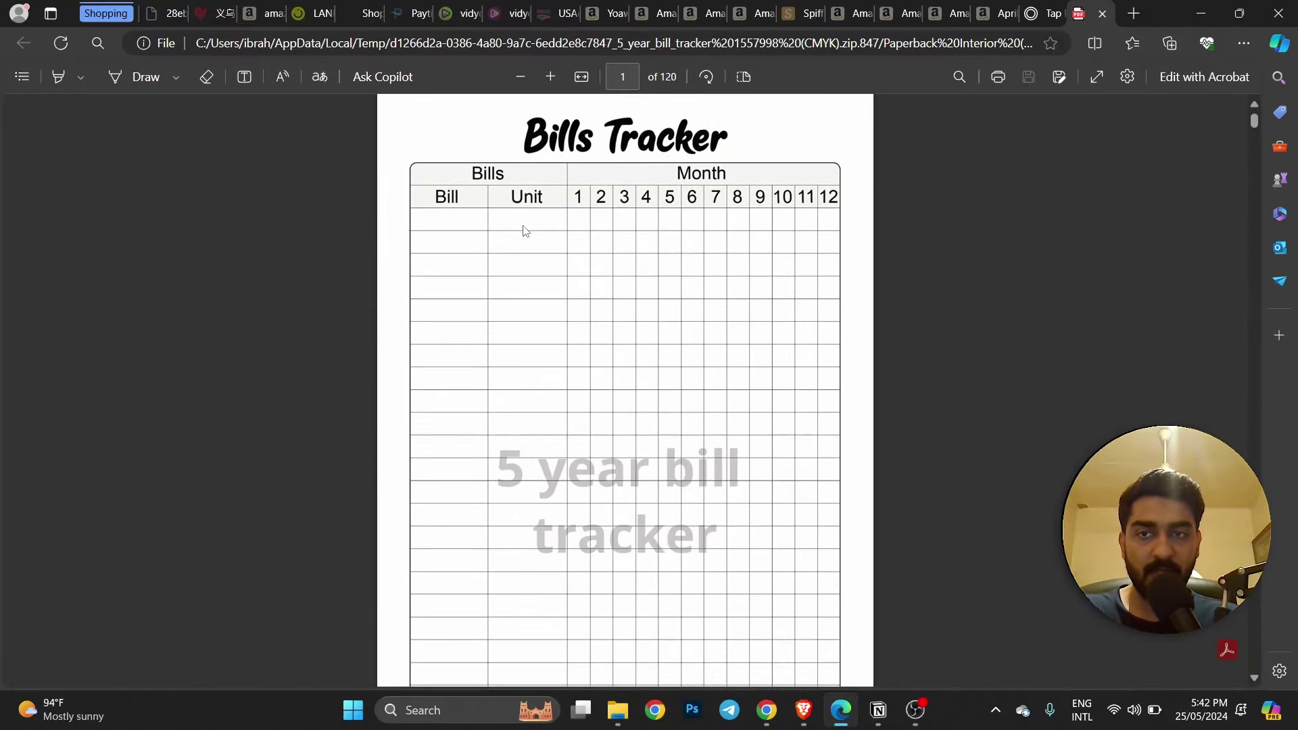
{"action": "scroll", "coordinate": [525, 231], "scroll_direction": "down", "scroll_amount": 20}
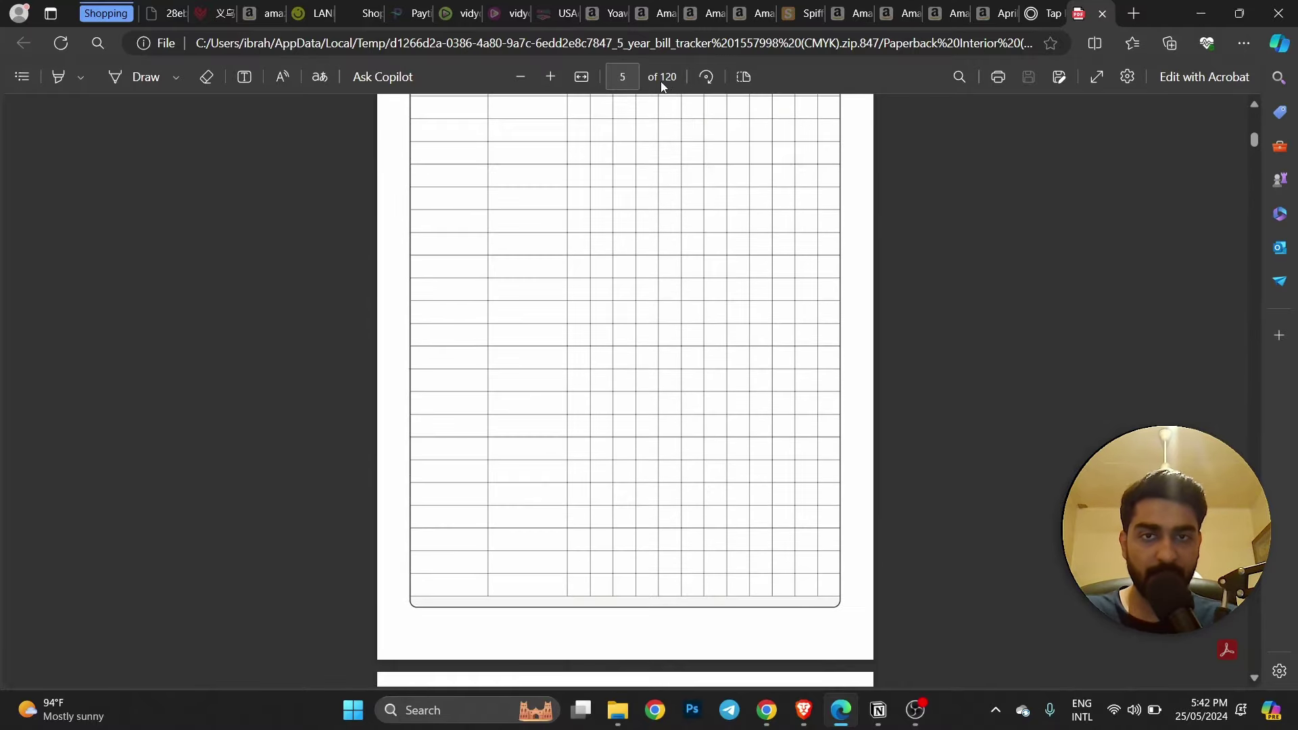
{"action": "left_click", "coordinate": [1185, 18]}
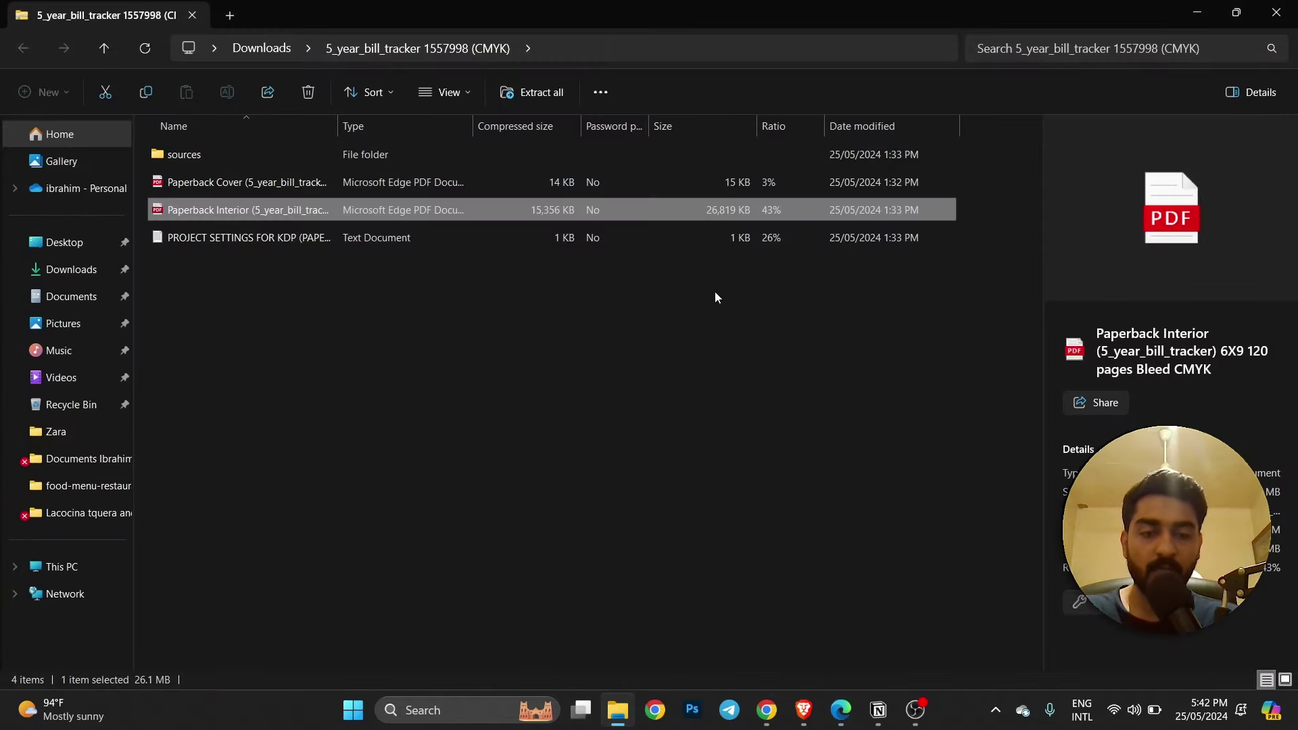
Dismiss BookBolt Studio's download-started notice and switch to the KDP 'What would you like to create?' page.
{"action": "mouse_move", "coordinate": [803, 710]}
{"action": "left_click", "coordinate": [1010, 621]}
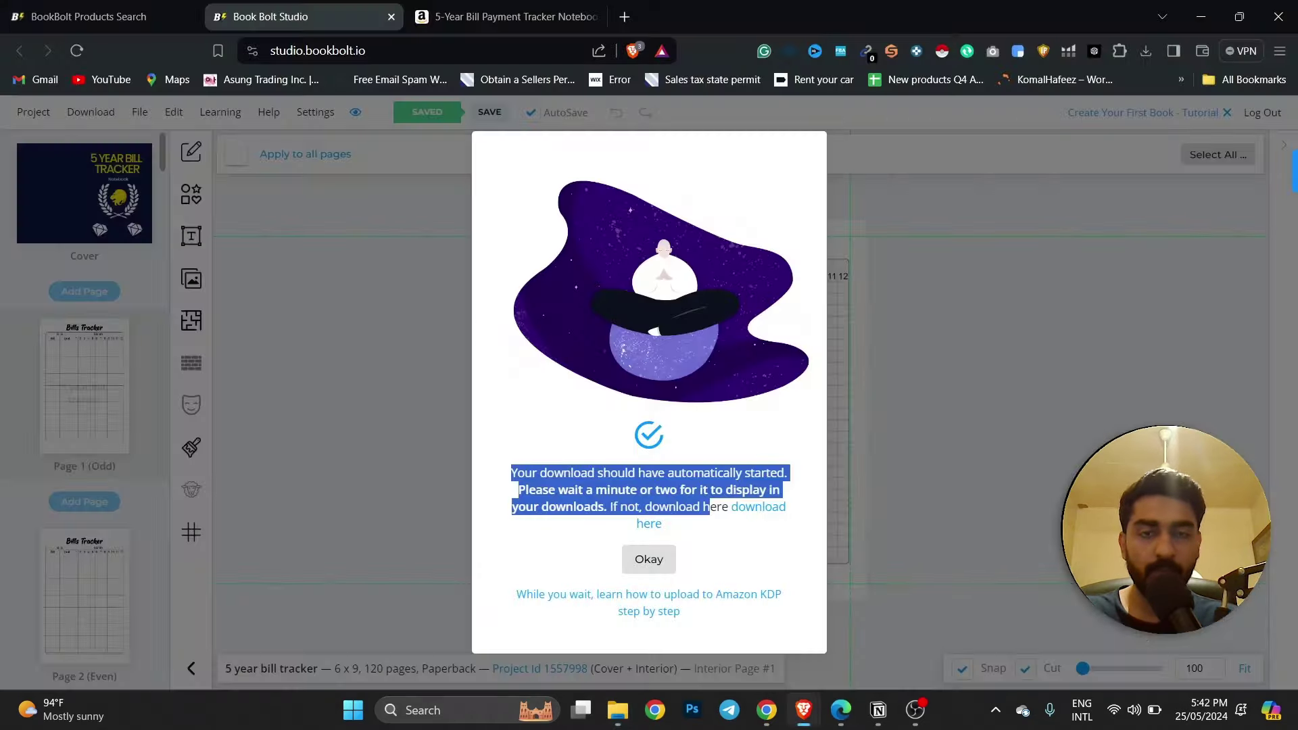
{"action": "left_click", "coordinate": [636, 534]}
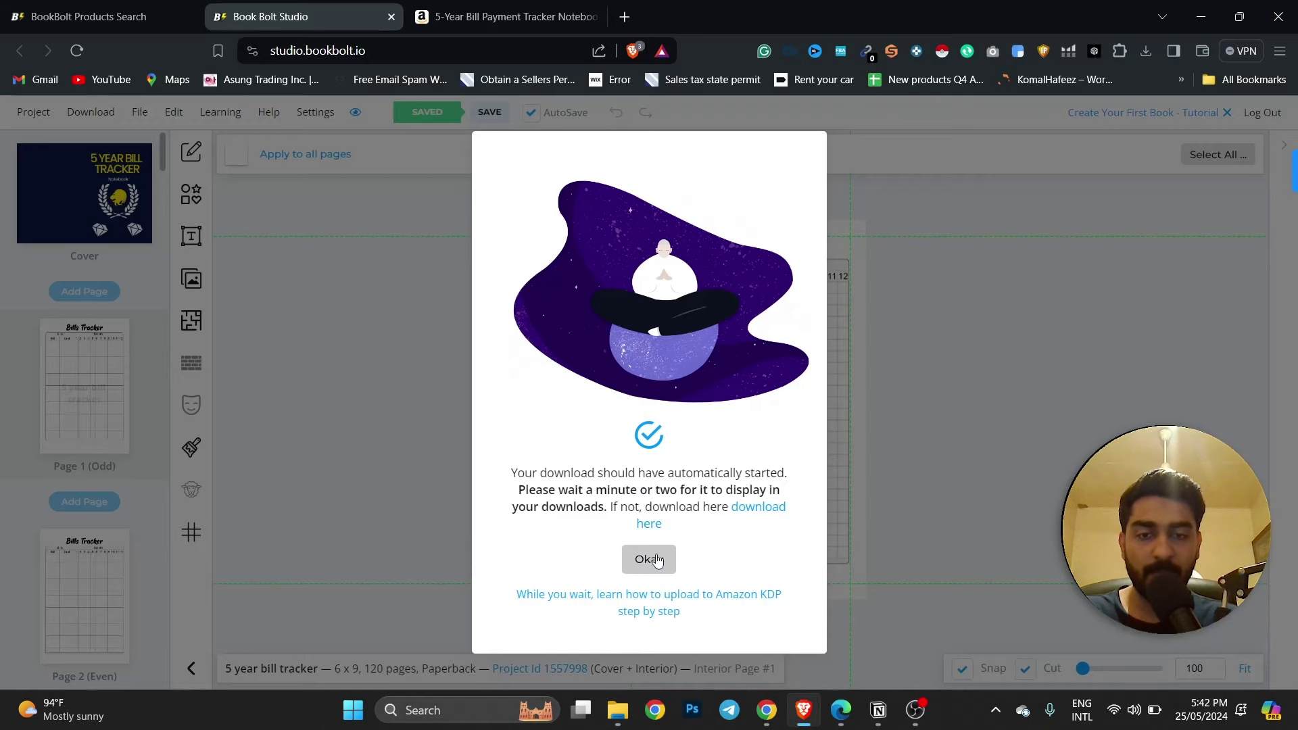
{"action": "left_click", "coordinate": [649, 559]}
{"action": "scroll", "coordinate": [355, 372], "scroll_direction": "up", "scroll_amount": 2}
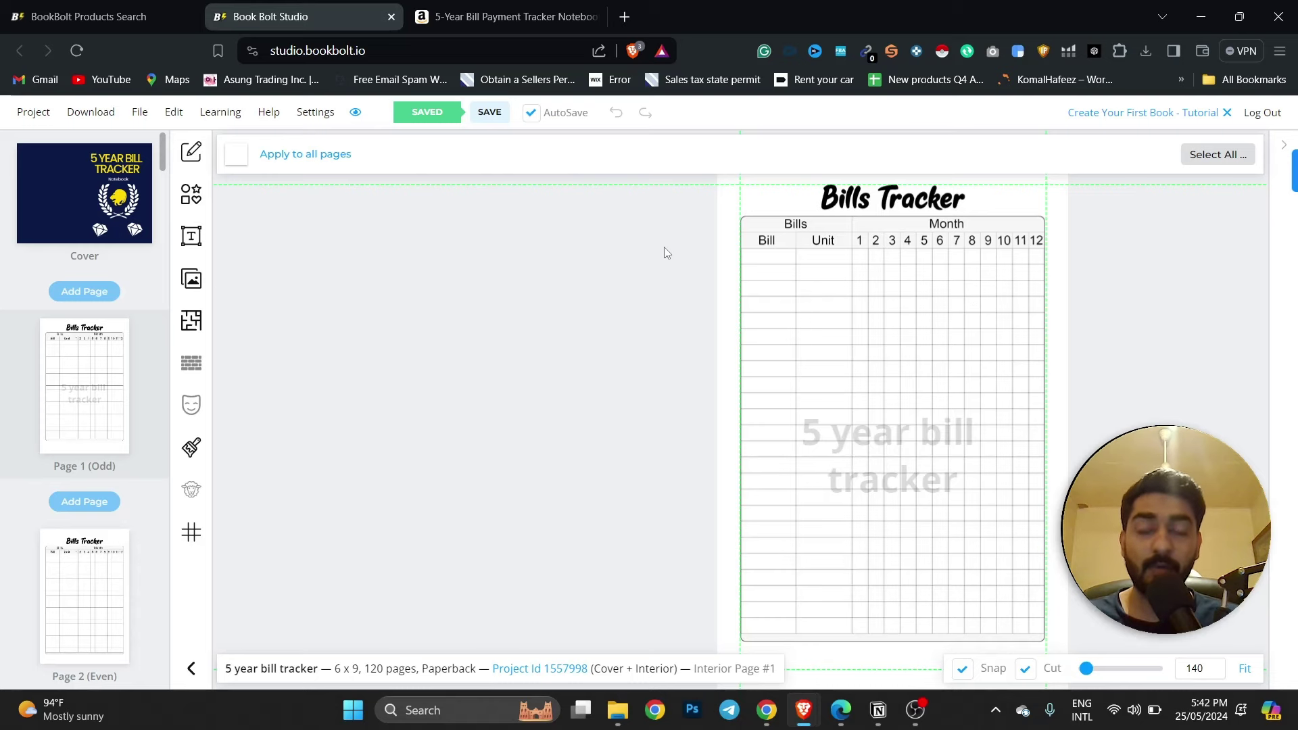
{"action": "key", "text": "alt+Tab"}
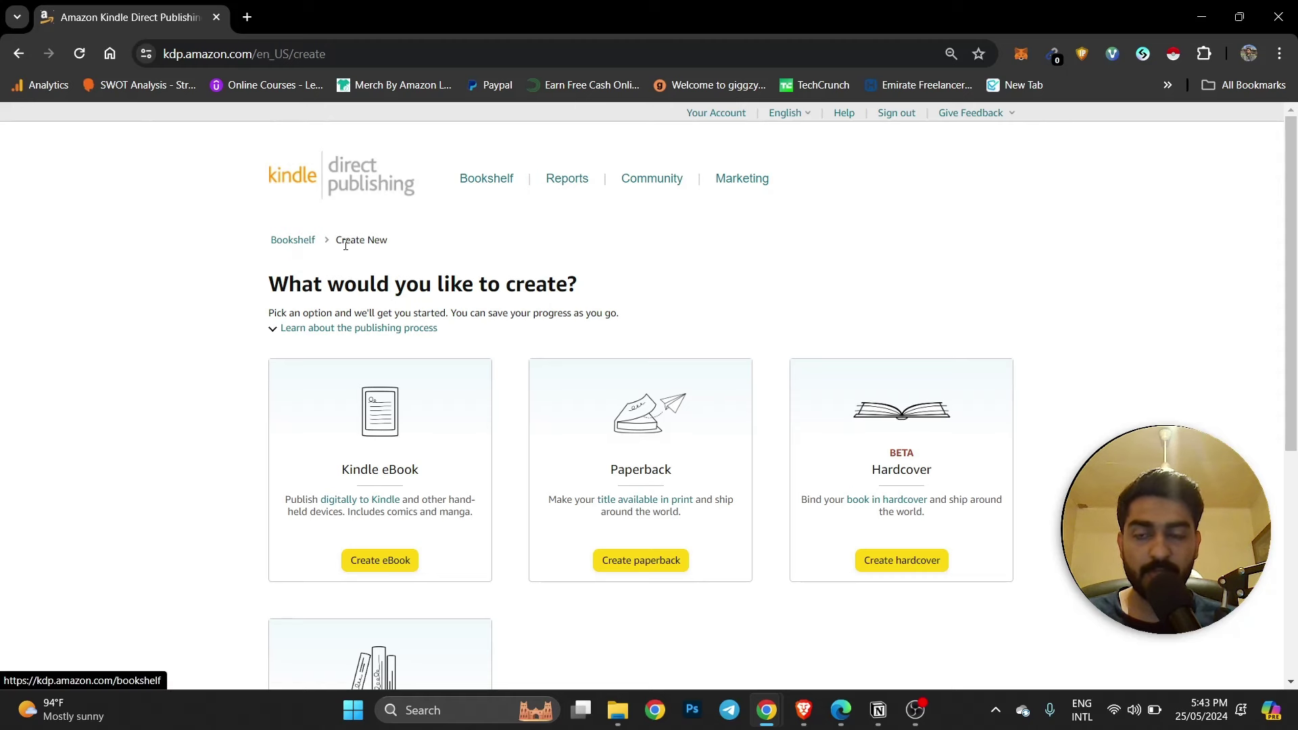
Choose Create paperback on KDP's Create New page to reach the Paperback Details form.
{"action": "scroll", "coordinate": [396, 248], "scroll_direction": "down", "scroll_amount": 2}
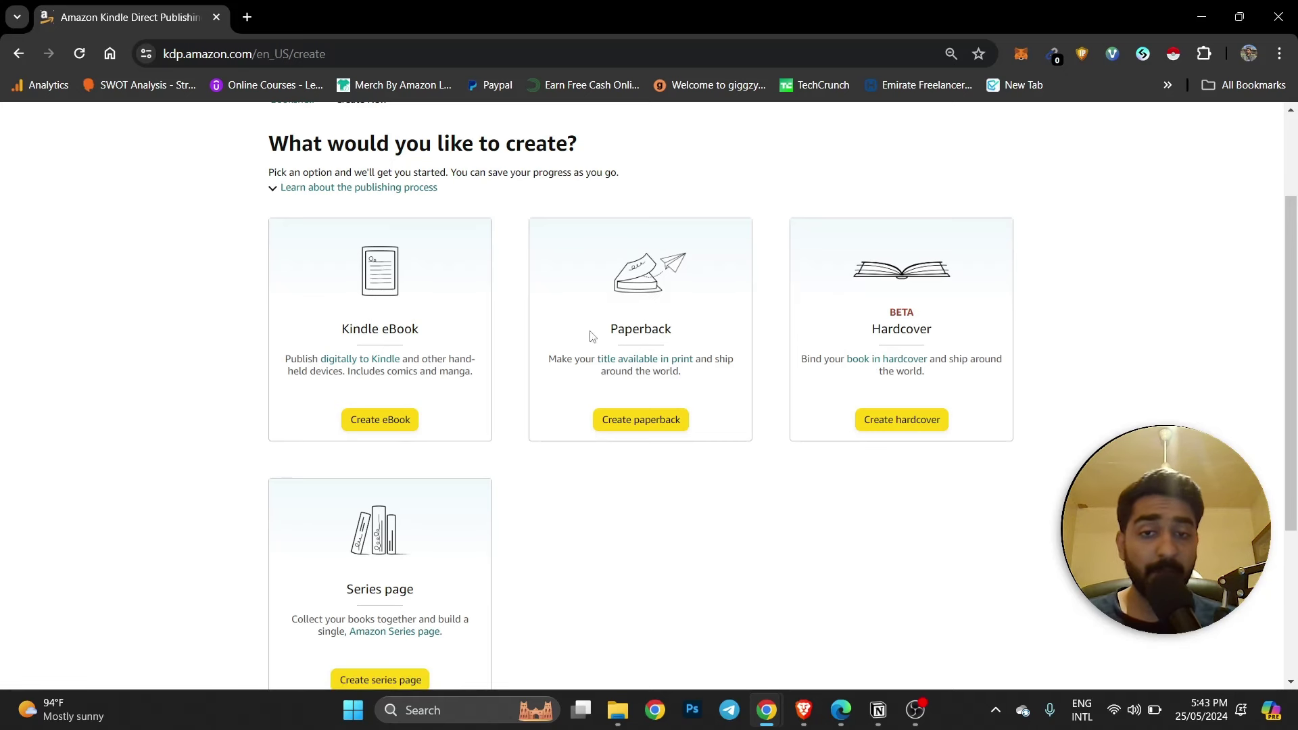
{"action": "left_click", "coordinate": [627, 422]}
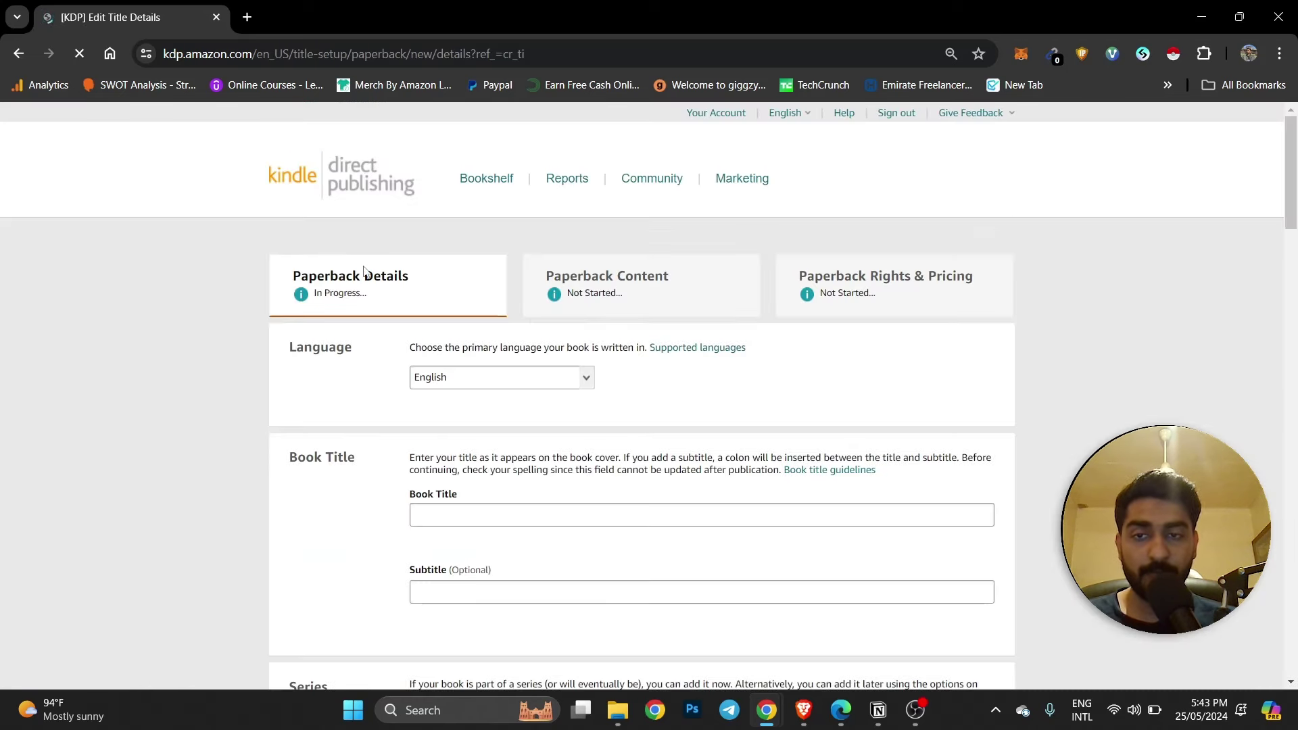
{"action": "scroll", "coordinate": [359, 268], "scroll_direction": "down", "scroll_amount": 2}
Fill KDP's Book Title with the 5-year bill tracker Notebook title, then switch to Amazon's search results.
{"action": "left_click", "coordinate": [471, 237]}
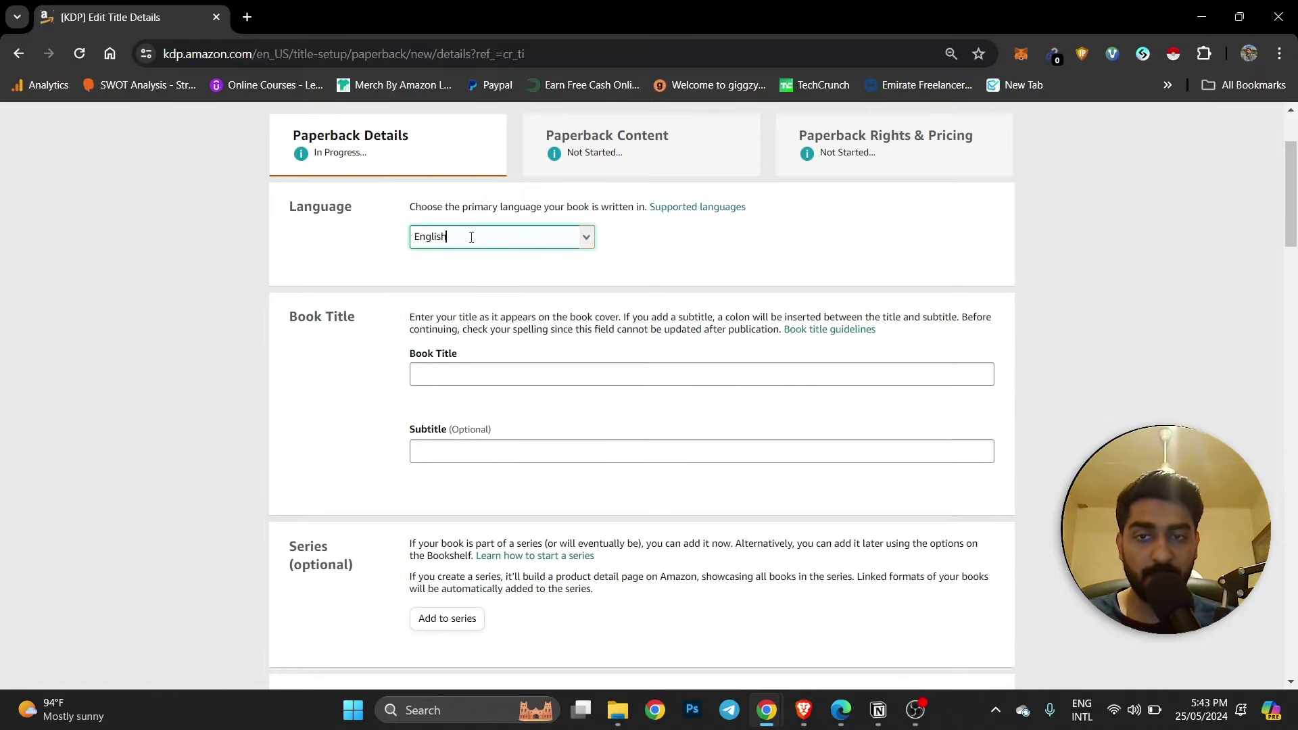
{"action": "left_click", "coordinate": [486, 380]}
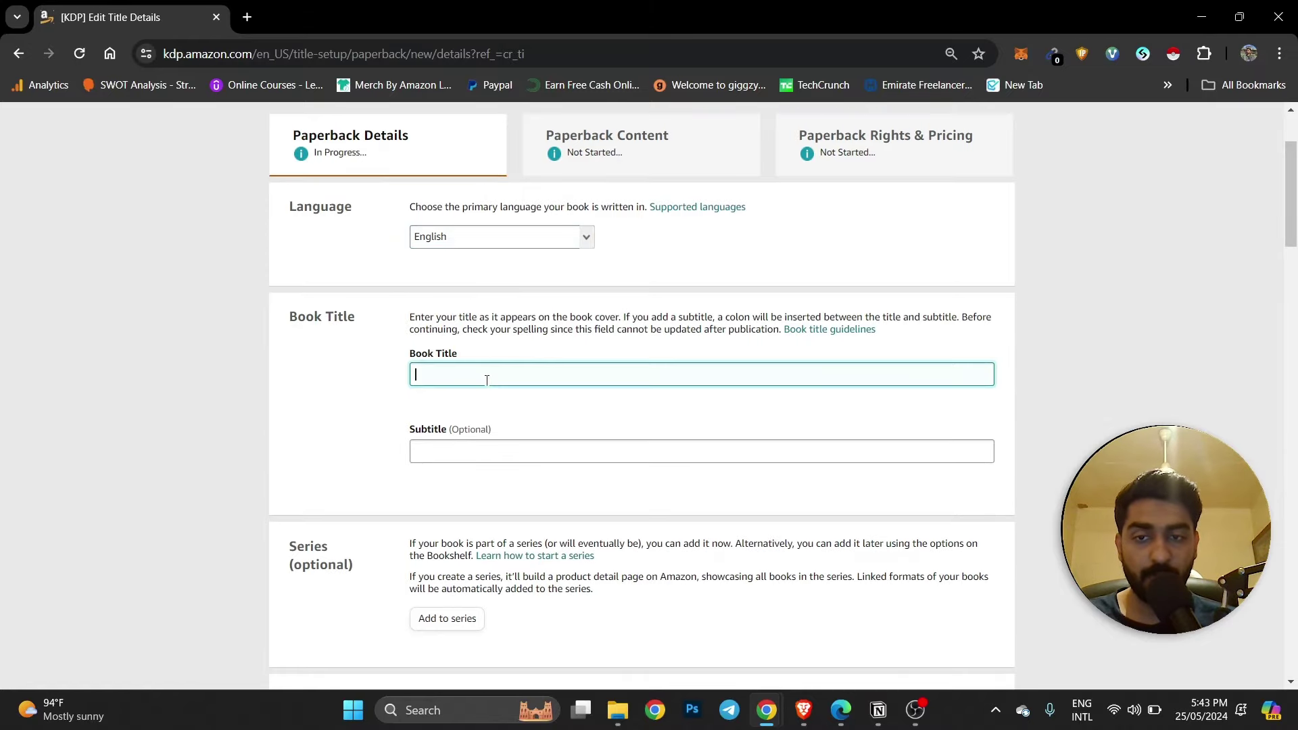
{"action": "left_click", "coordinate": [481, 457]}
{"action": "scroll", "coordinate": [482, 457], "scroll_direction": "down", "scroll_amount": 2}
{"action": "scroll", "coordinate": [466, 491], "scroll_direction": "down", "scroll_amount": 4}
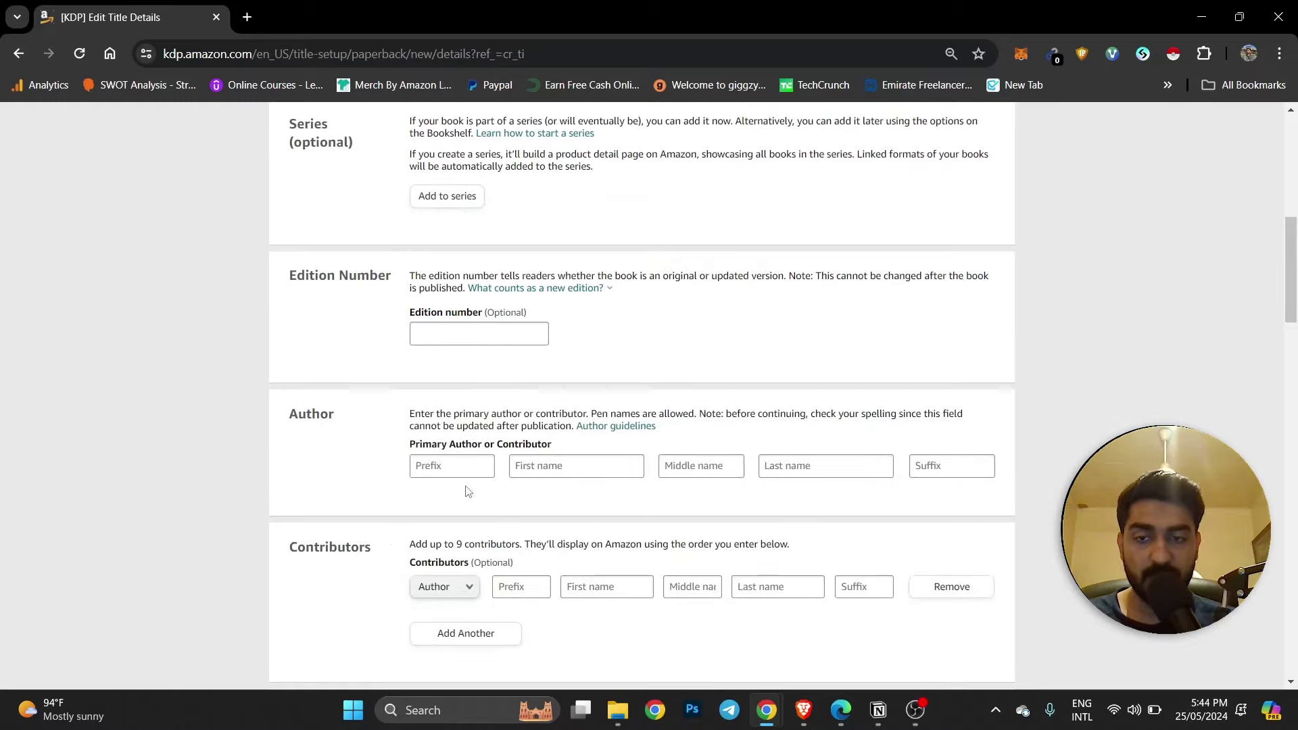
{"action": "scroll", "coordinate": [512, 410], "scroll_direction": "down", "scroll_amount": 4}
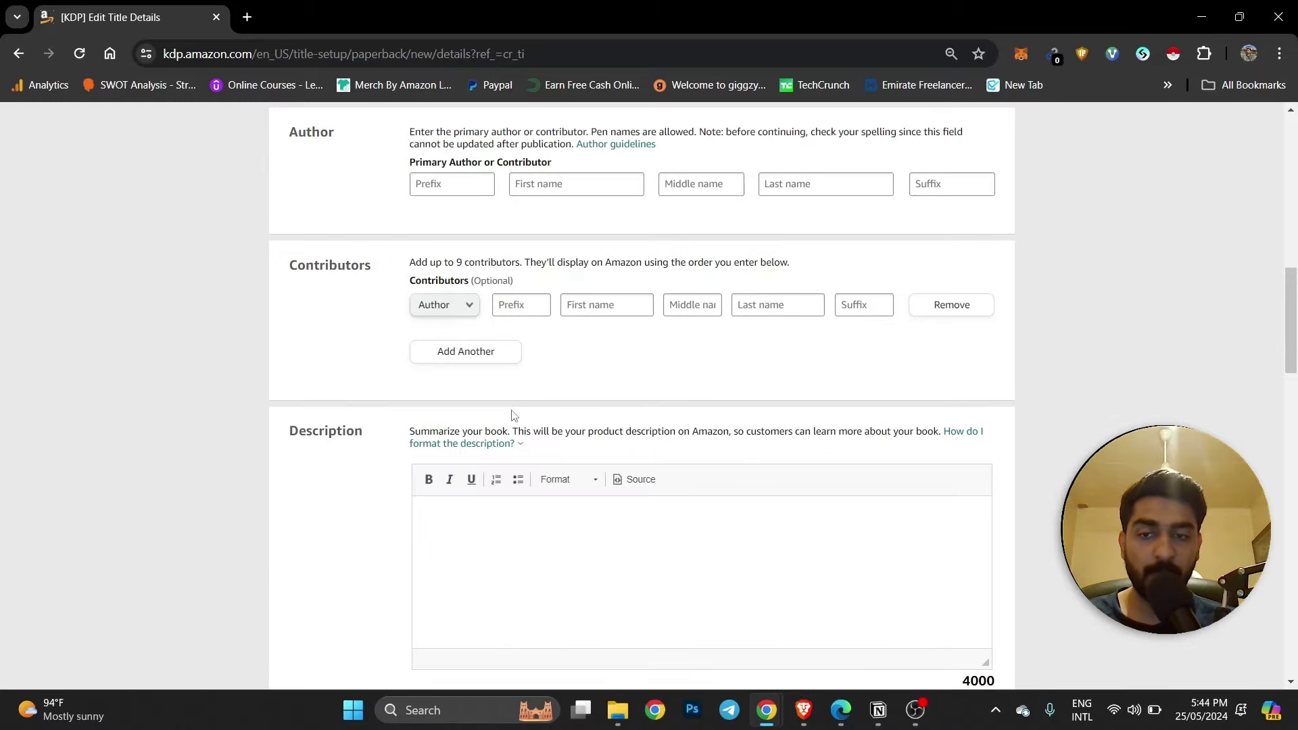
{"action": "scroll", "coordinate": [513, 416], "scroll_direction": "up", "scroll_amount": 10}
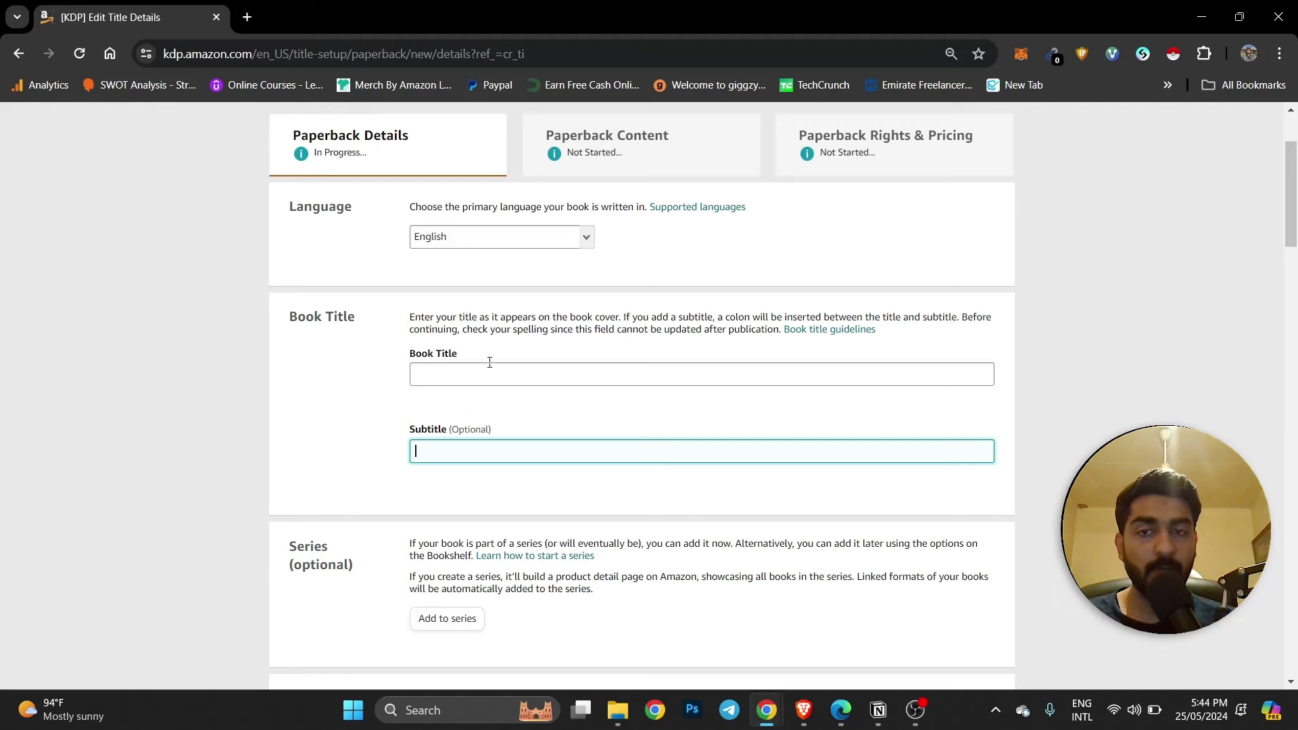
{"action": "left_click", "coordinate": [454, 369]}
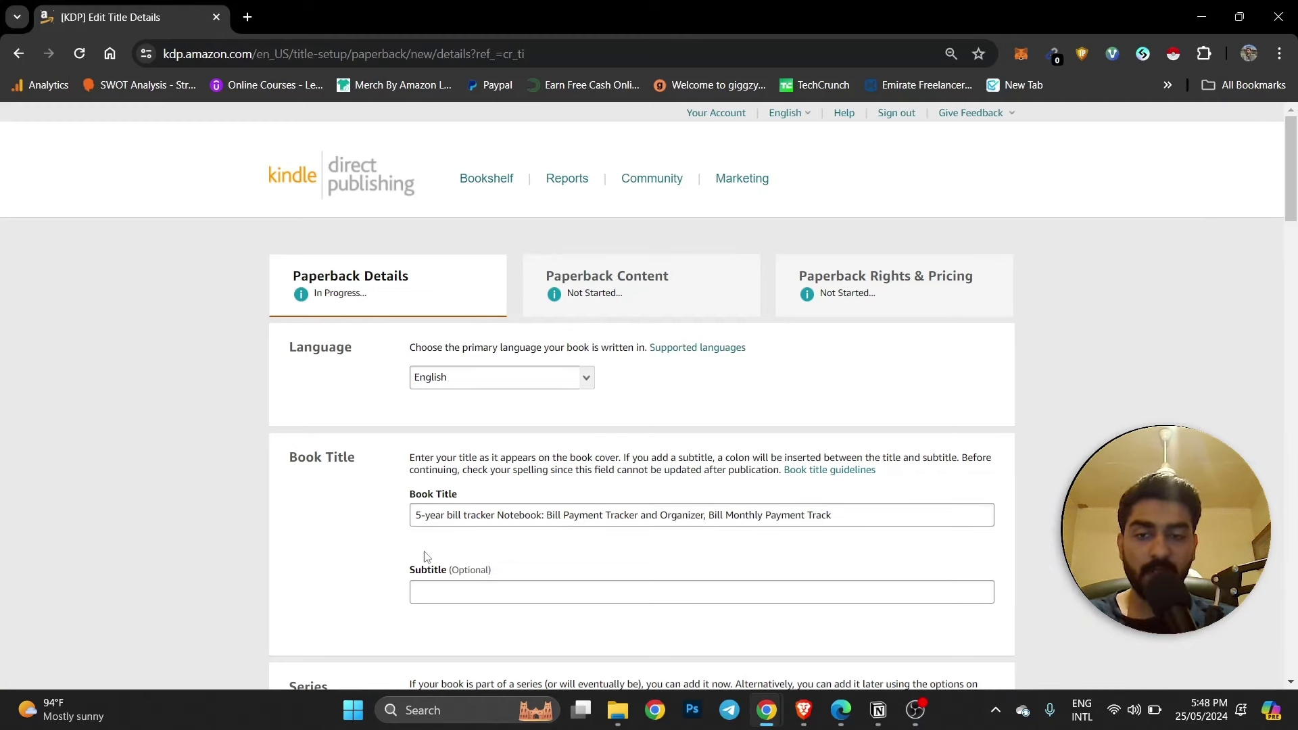
{"action": "left_click_drag", "start_coordinate": [422, 515], "coordinate": [588, 515]}
{"action": "left_click", "coordinate": [589, 516]}
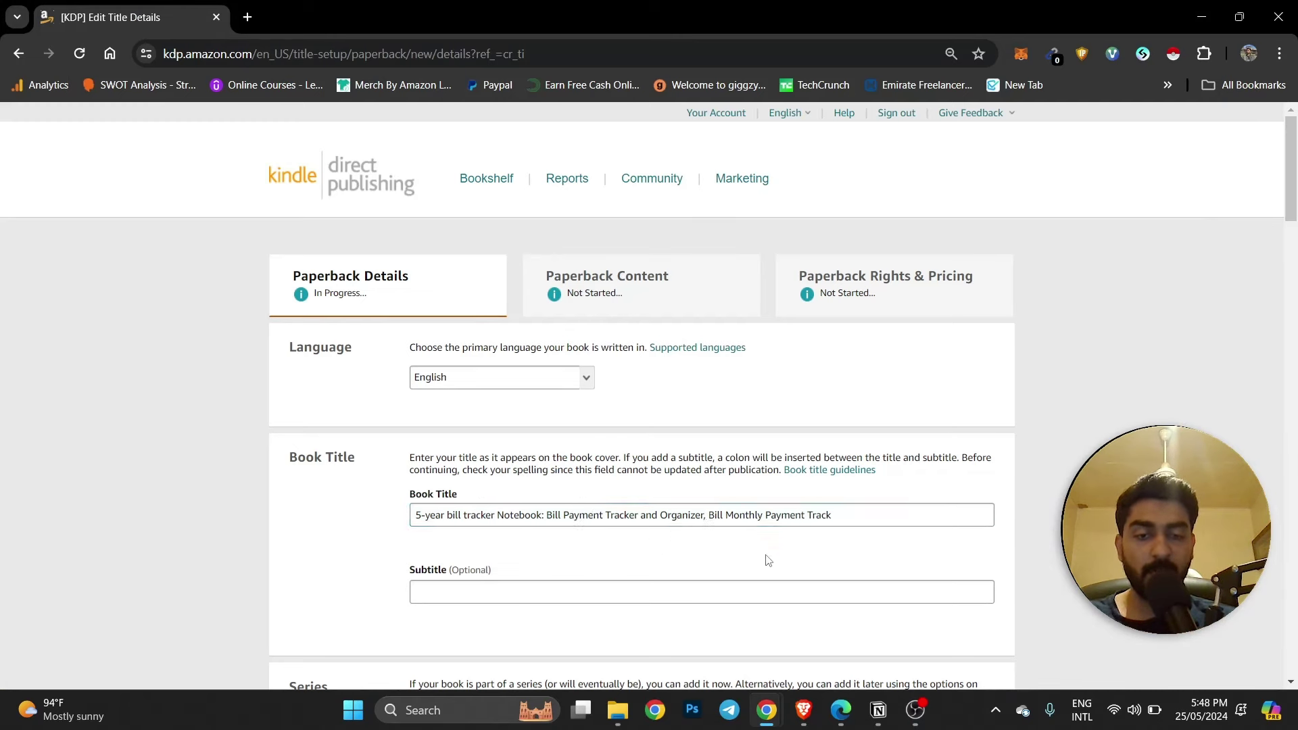
{"action": "mouse_move", "coordinate": [803, 710]}
{"action": "left_click", "coordinate": [1241, 635]}
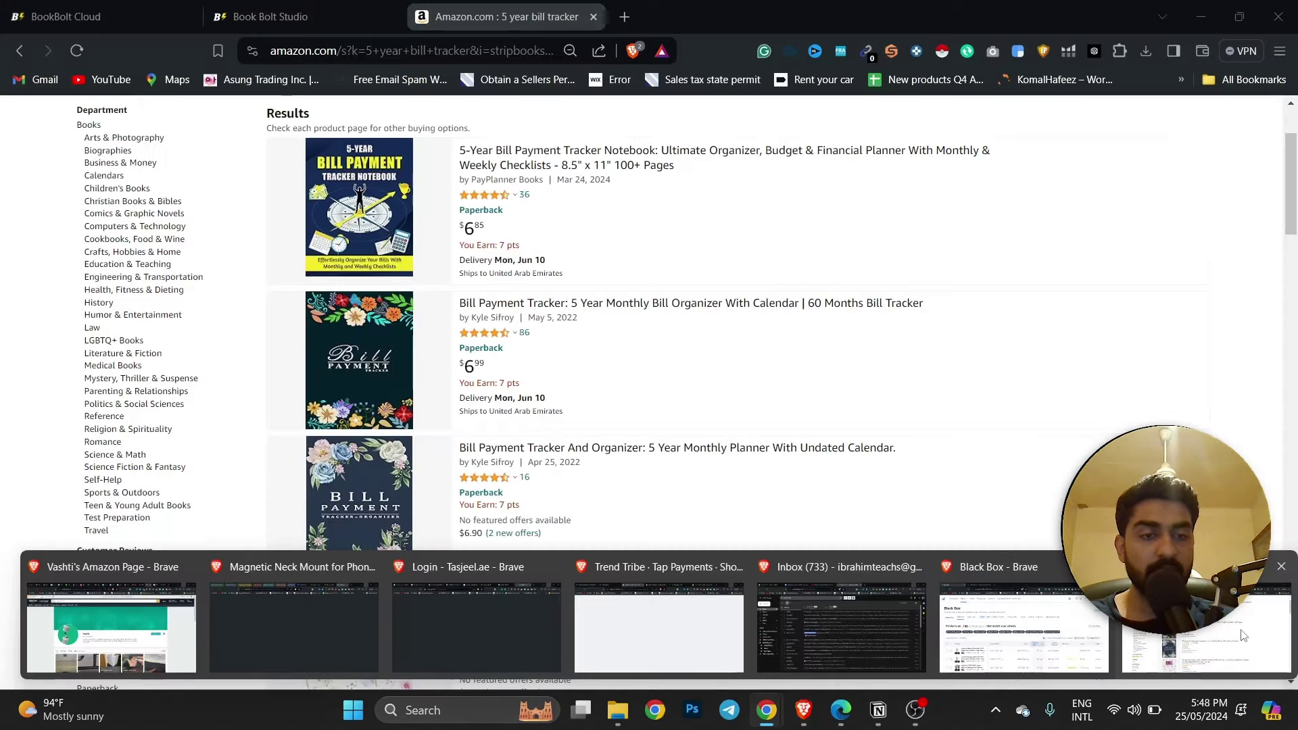
Check competitor sales data in BookBolt Cloud, then return to KDP's Paperback Details form.
{"action": "left_click", "coordinate": [304, 17]}
{"action": "left_click", "coordinate": [138, 8]}
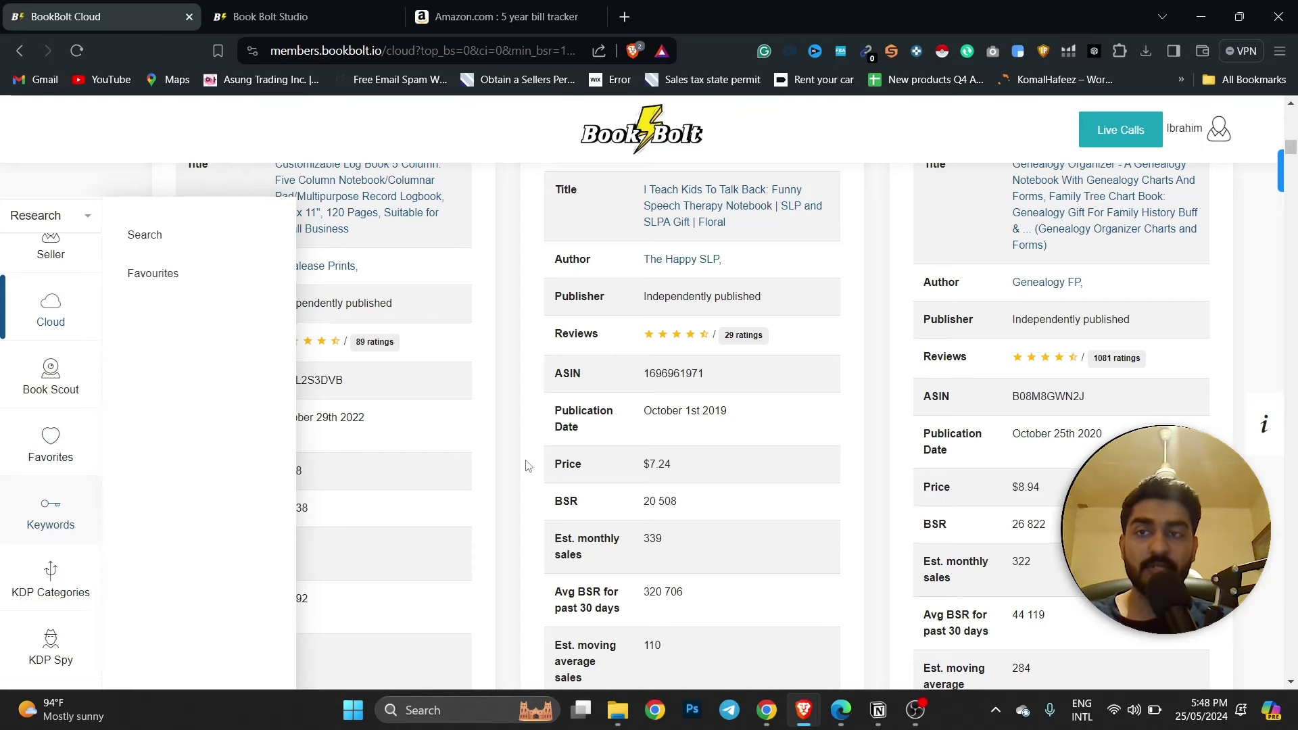
{"action": "mouse_move", "coordinate": [766, 710]}
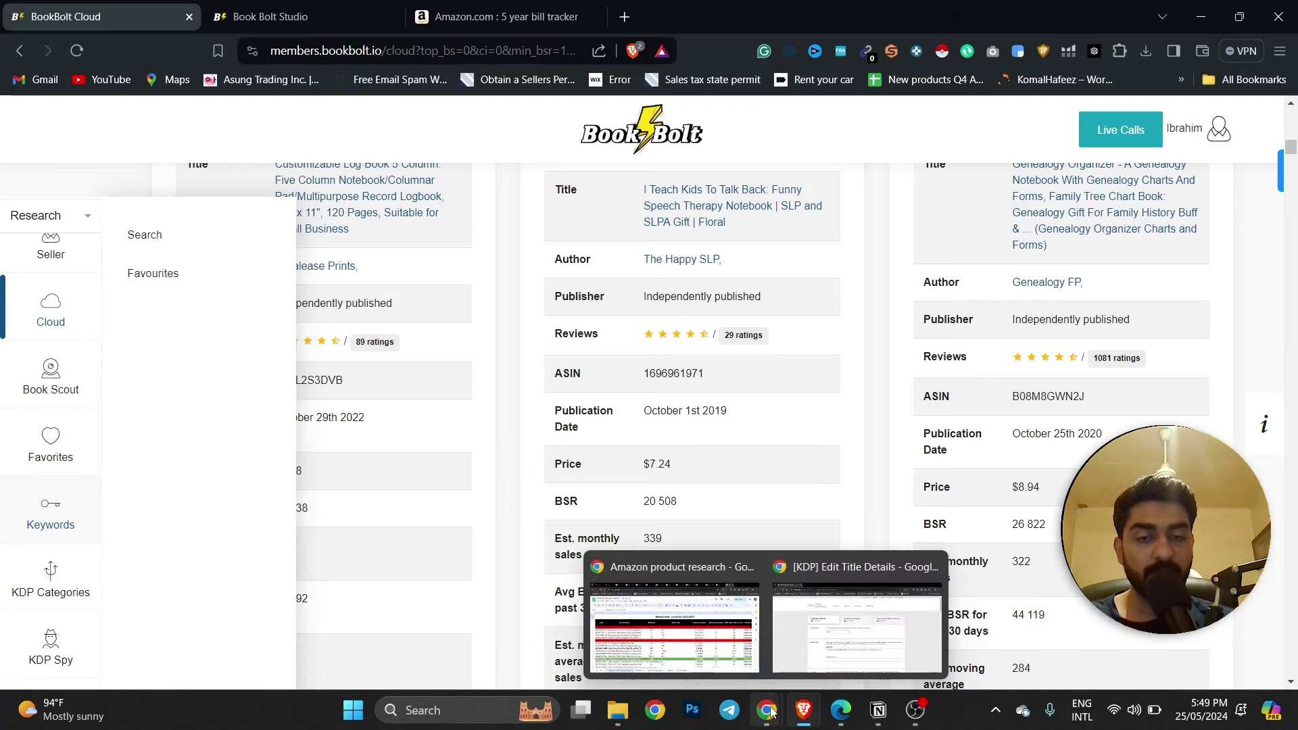
{"action": "left_click", "coordinate": [818, 642]}
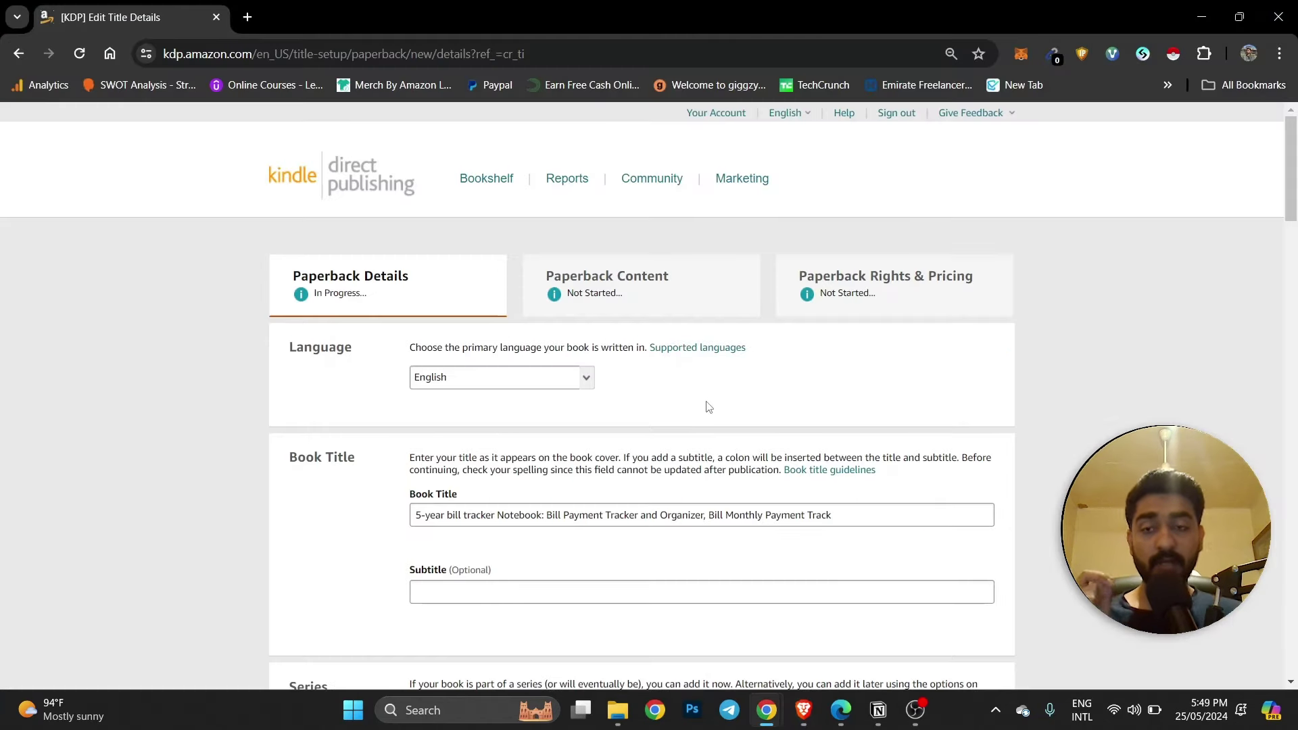
{"action": "scroll", "coordinate": [701, 406], "scroll_direction": "down", "scroll_amount": 4}
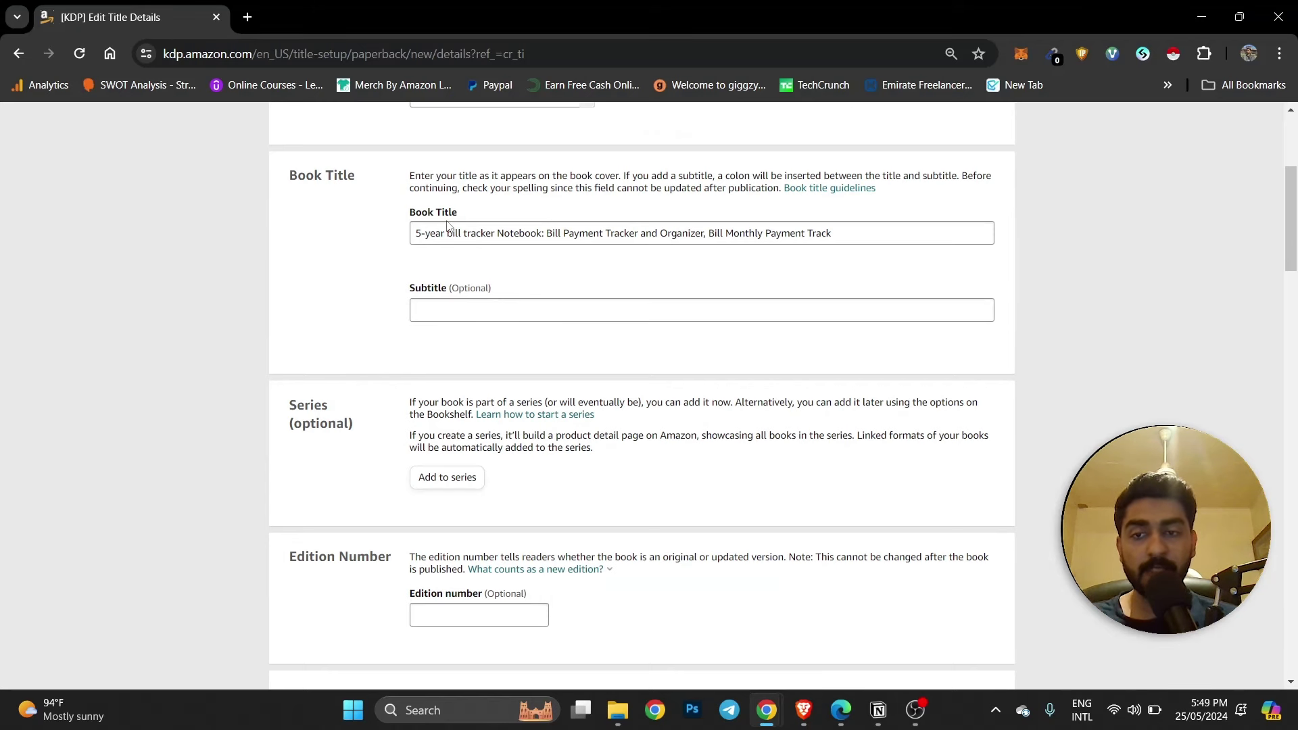
Place the cursor in the blank Subtitle field beneath the 5-year bill tracker Notebook title.
{"action": "scroll", "coordinate": [385, 356], "scroll_direction": "down", "scroll_amount": 2}
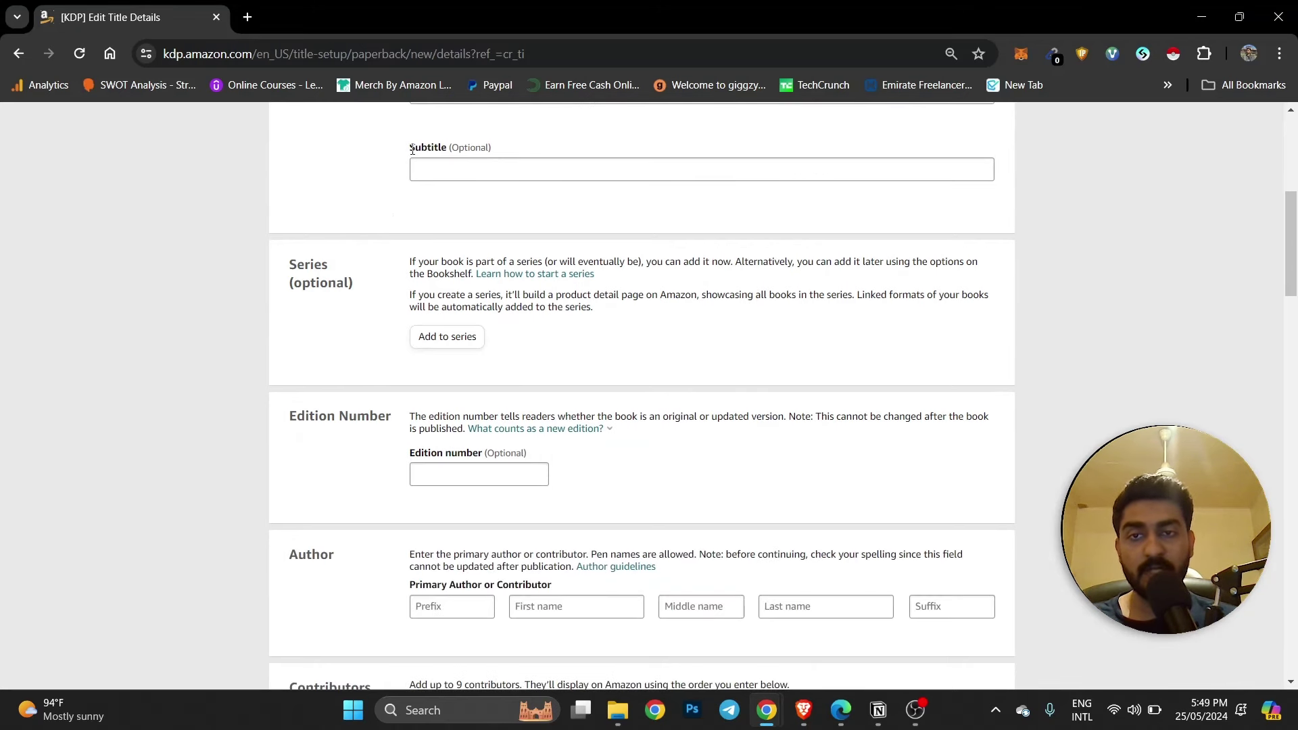
{"action": "left_click", "coordinate": [457, 171]}
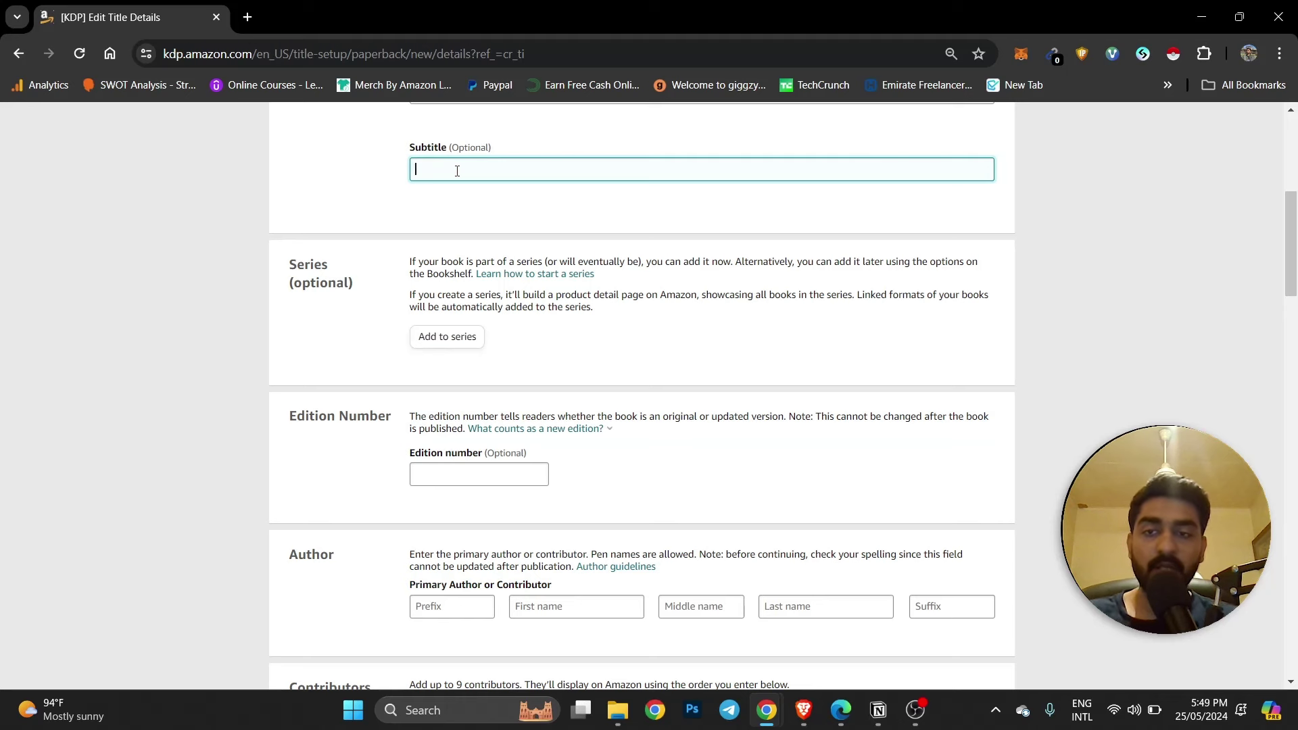
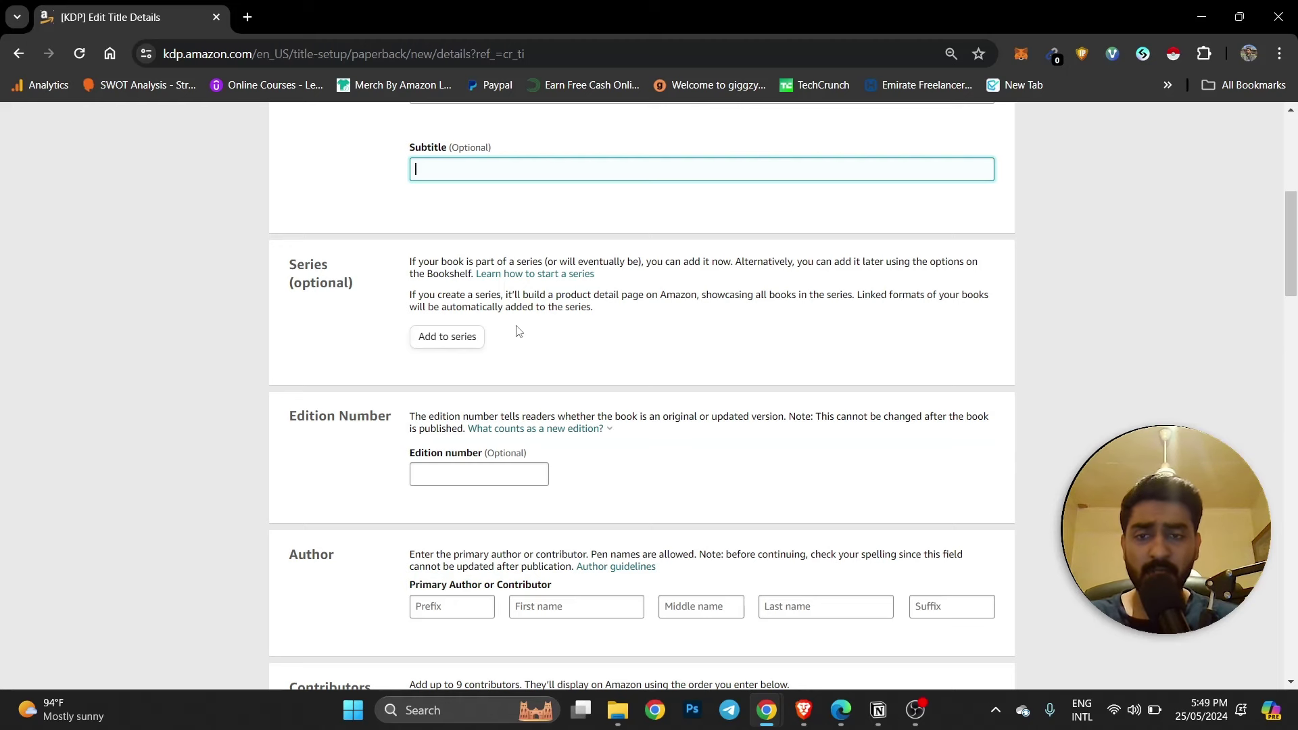
Enter the primary author's first, middle and last name in the Author section.
{"action": "scroll", "coordinate": [524, 321], "scroll_direction": "down", "scroll_amount": 2}
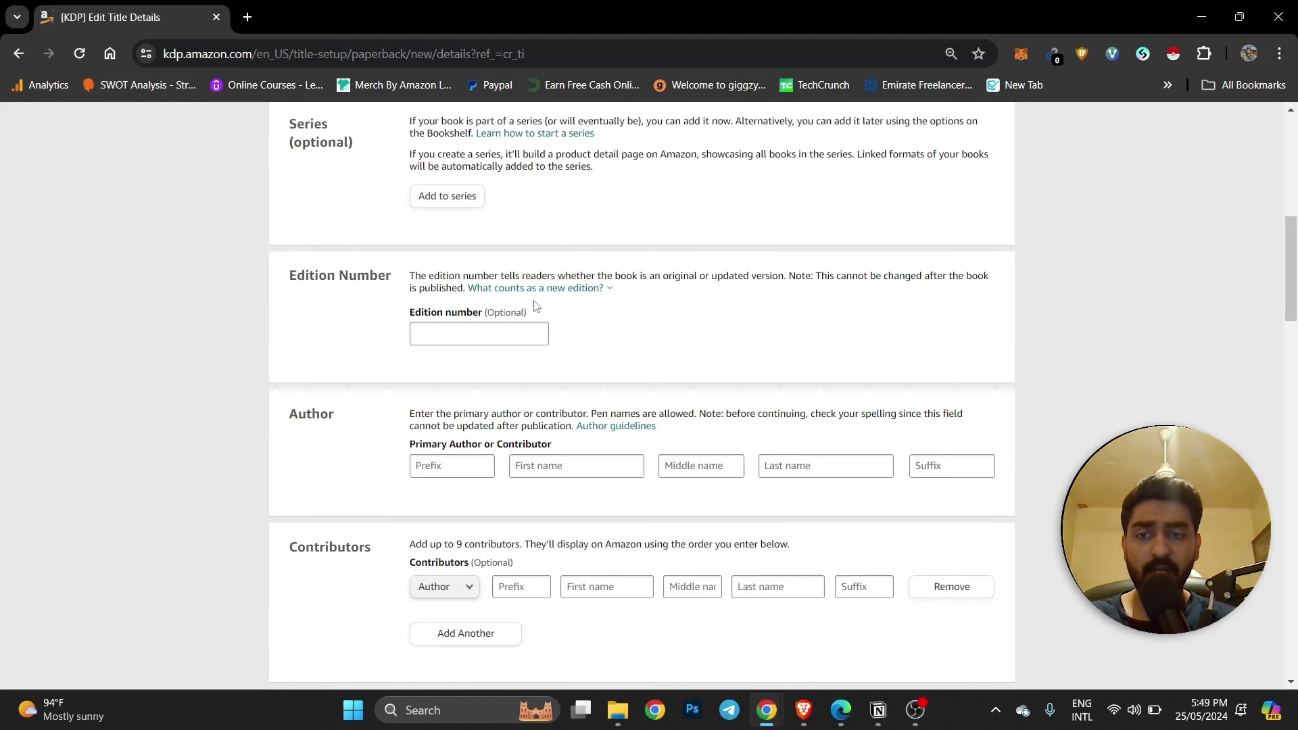
{"action": "scroll", "coordinate": [414, 310], "scroll_direction": "down", "scroll_amount": 2}
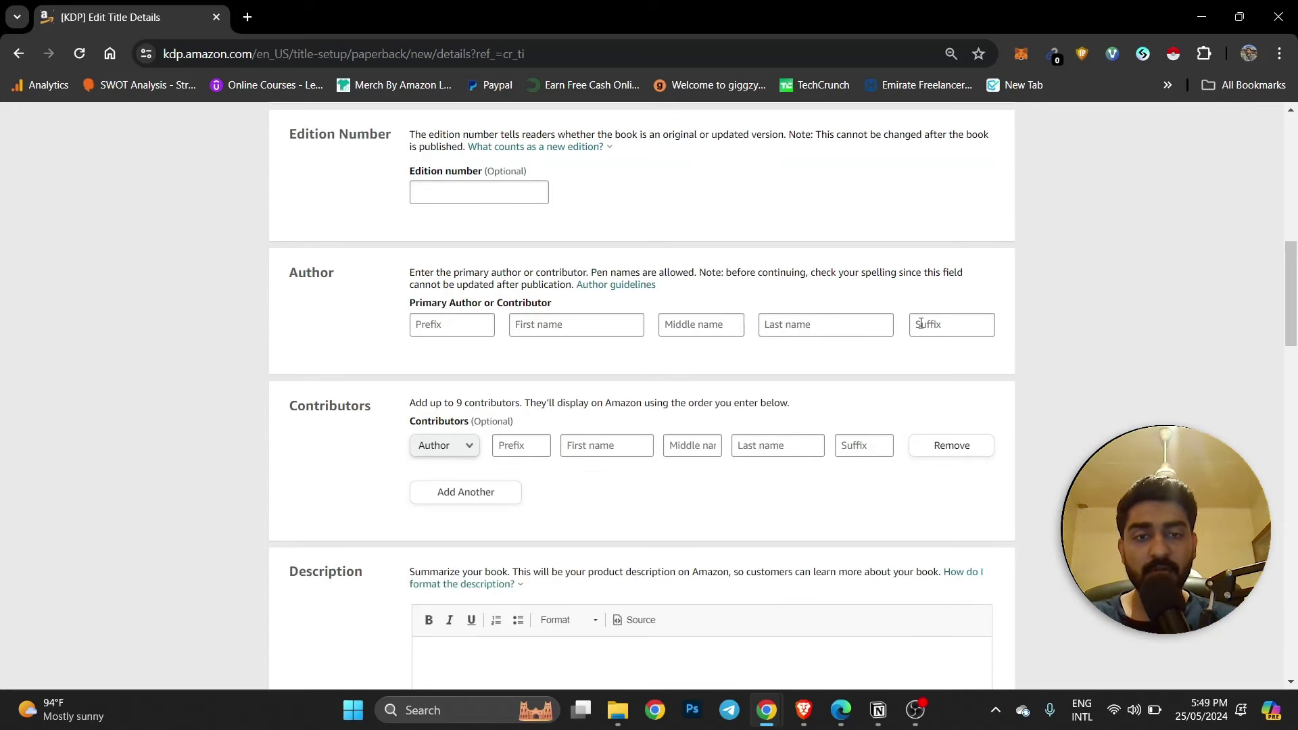
{"action": "left_click", "coordinate": [546, 321]}
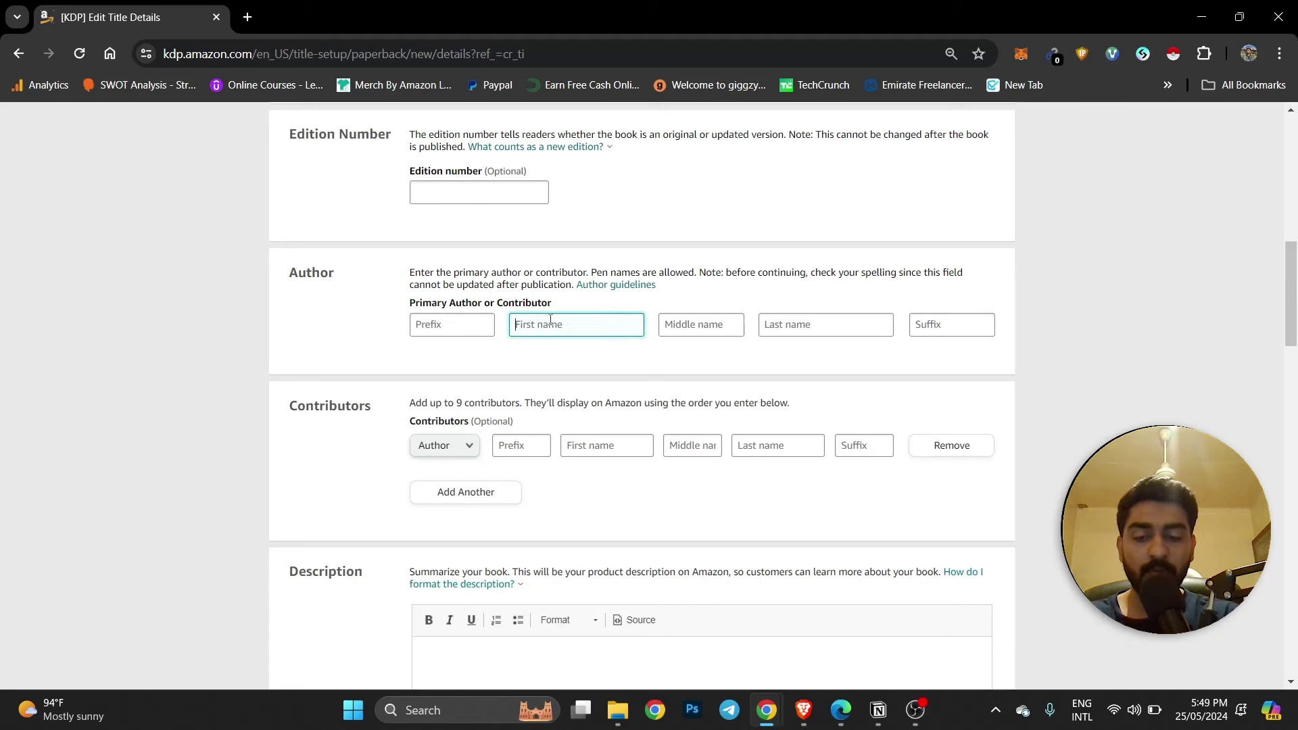
{"action": "type", "text": "Ibrahim"}
{"action": "key", "text": "Tab"}
{"action": "type", "text": "Moha"}
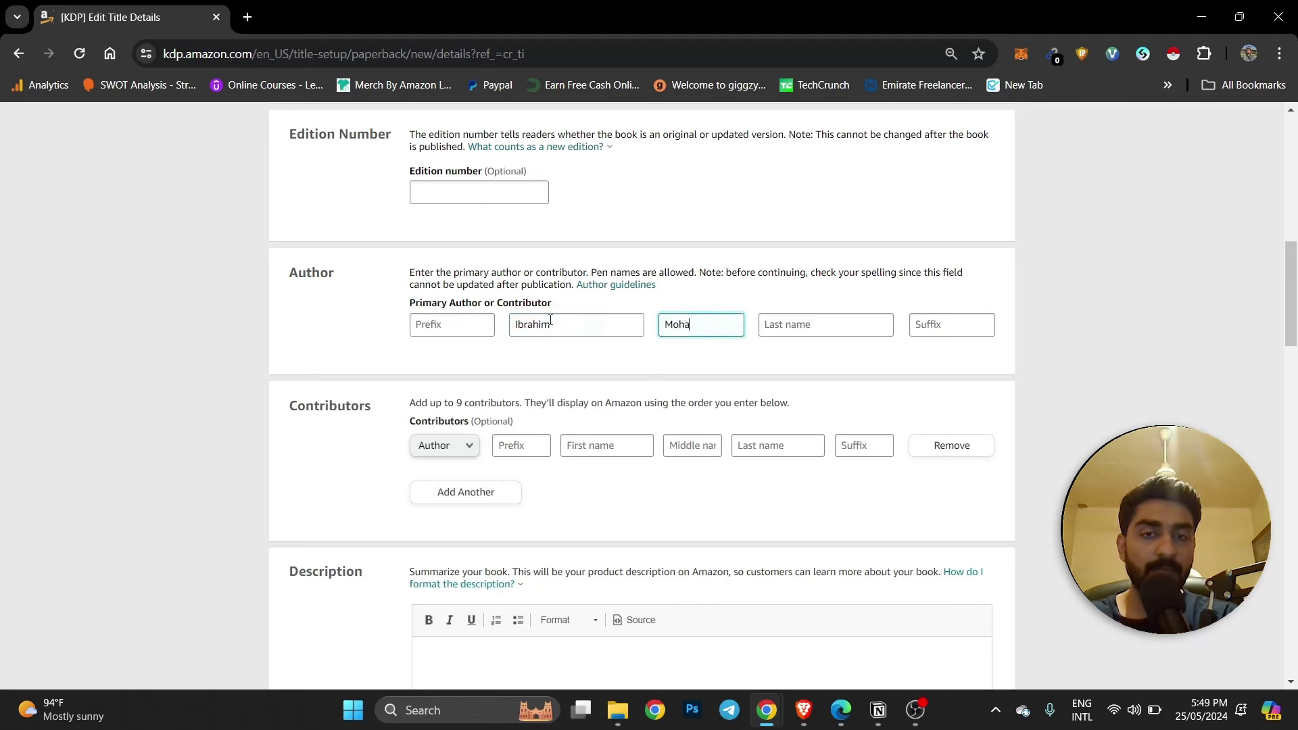
{"action": "key", "text": "Tab"}
{"action": "type", "text": "Anwa"}
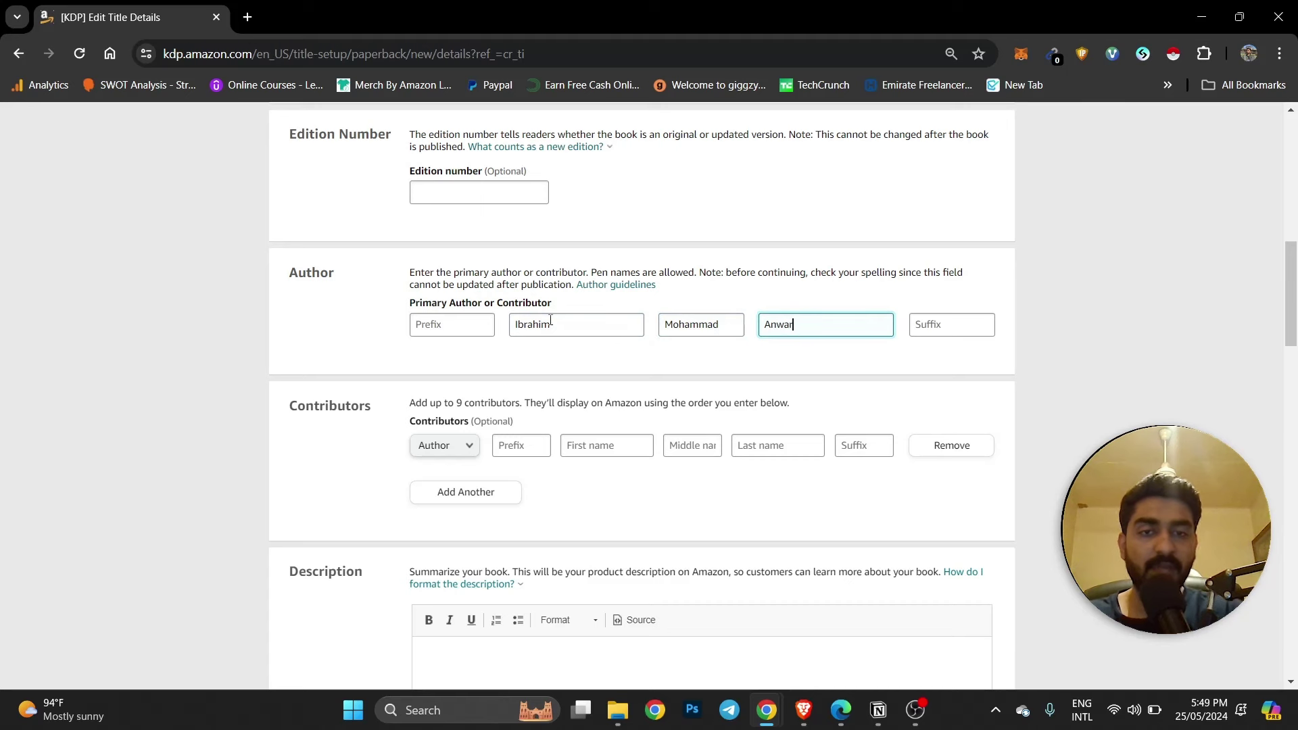
{"action": "left_click", "coordinate": [566, 373]}
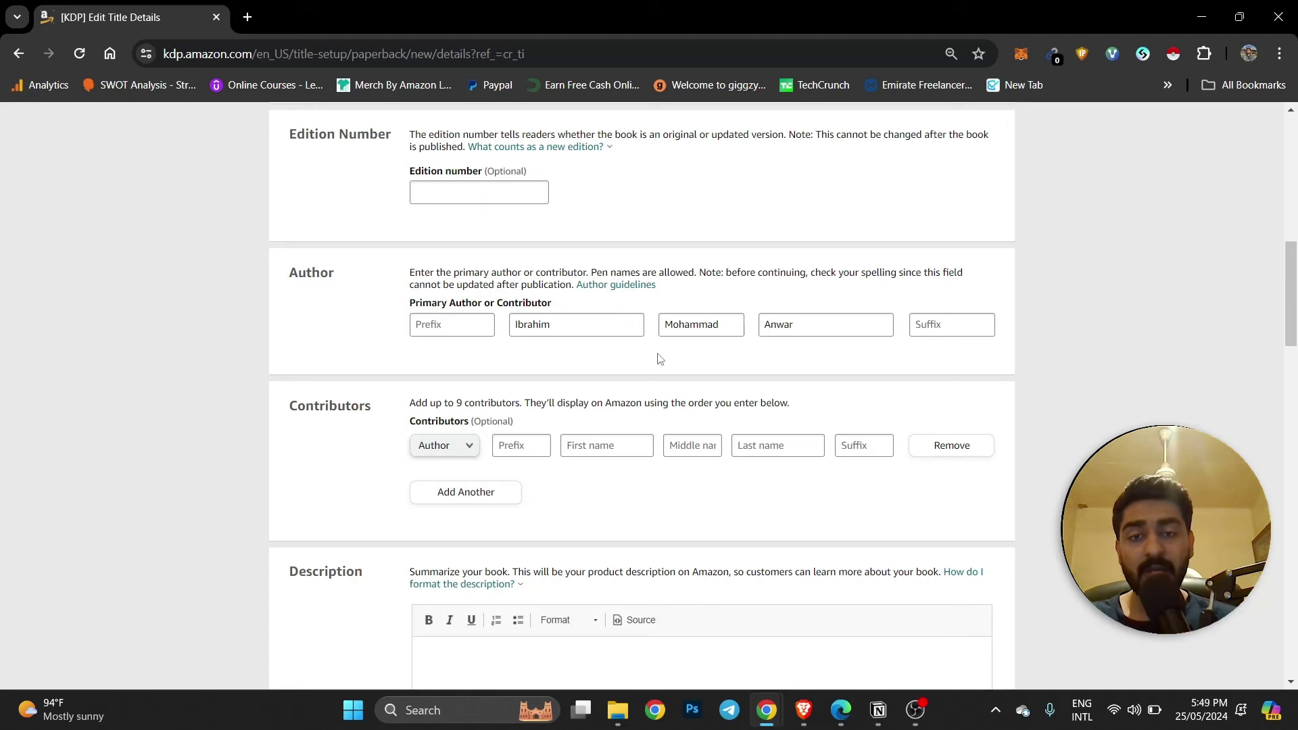
Leave the contributor role set to Author and switch to the BookBolt Cloud research window.
{"action": "scroll", "coordinate": [471, 298], "scroll_direction": "down", "scroll_amount": 2}
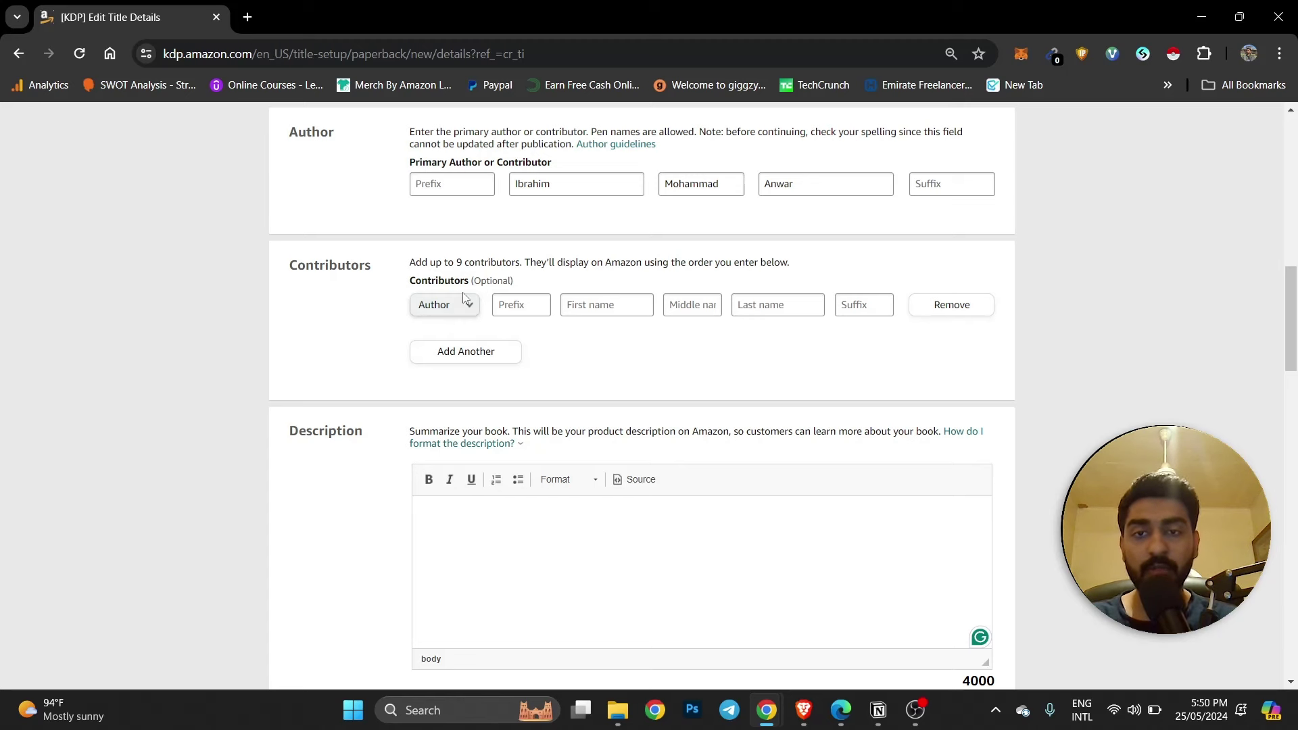
{"action": "left_click", "coordinate": [473, 311]}
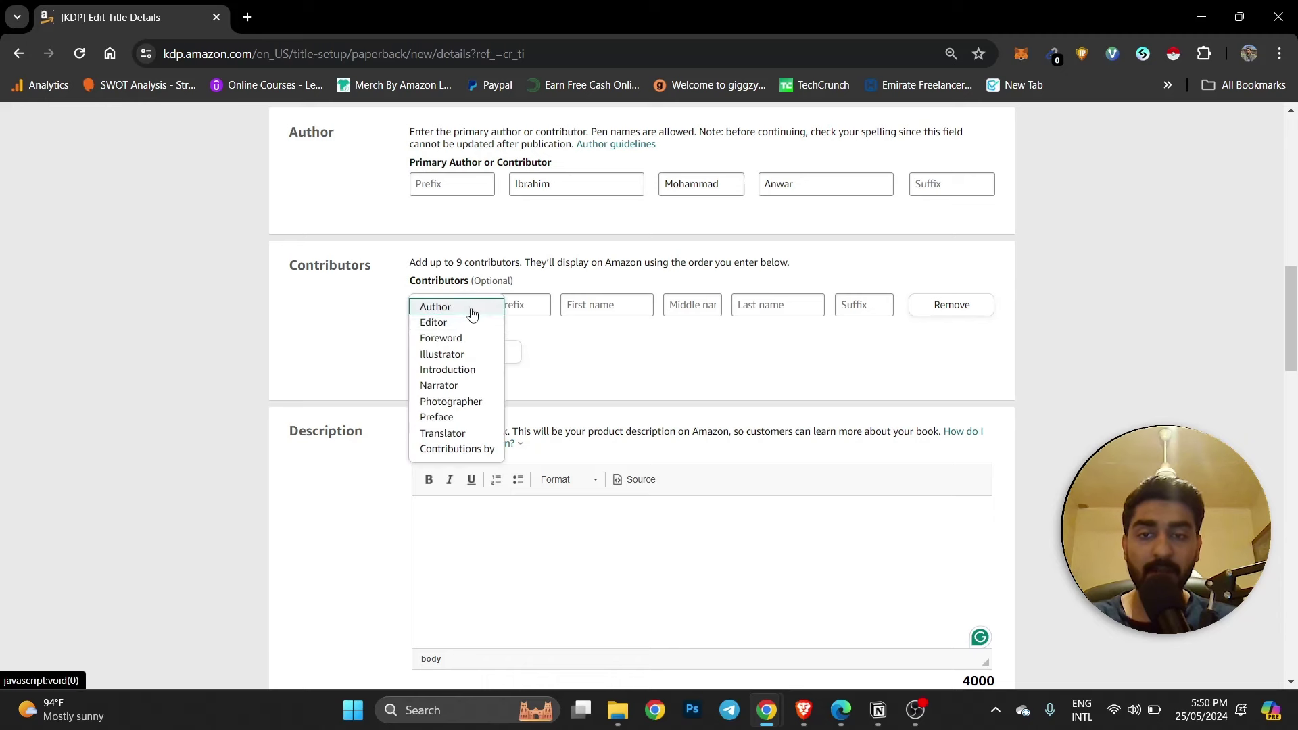
{"action": "left_click", "coordinate": [371, 325]}
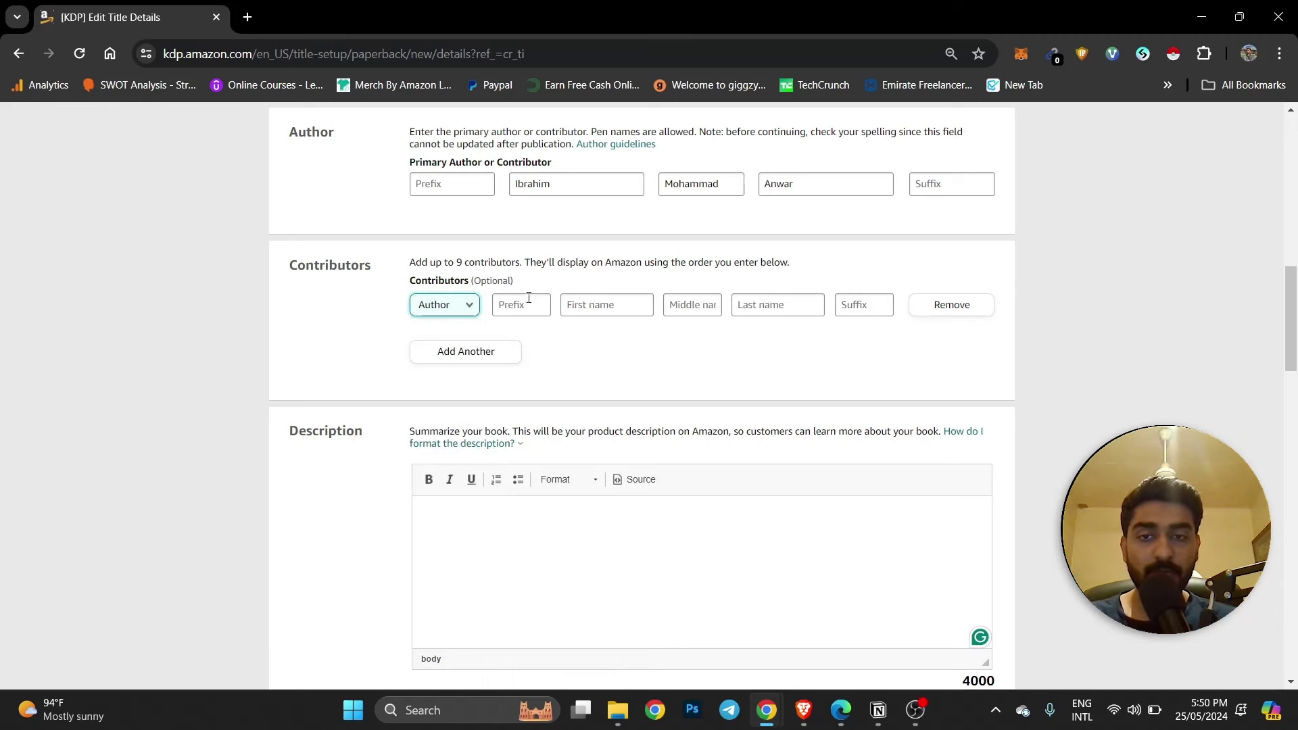
{"action": "left_click", "coordinate": [598, 350]}
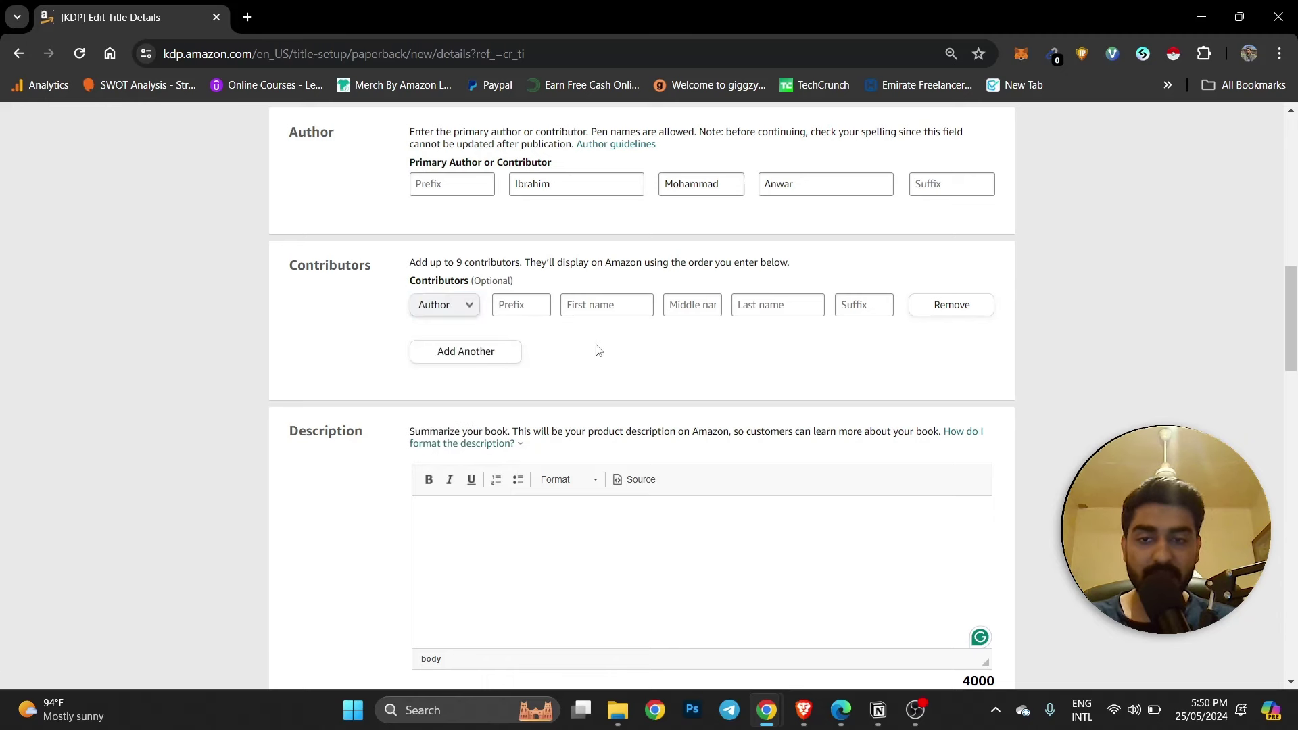
{"action": "scroll", "coordinate": [597, 349], "scroll_direction": "down", "scroll_amount": 2}
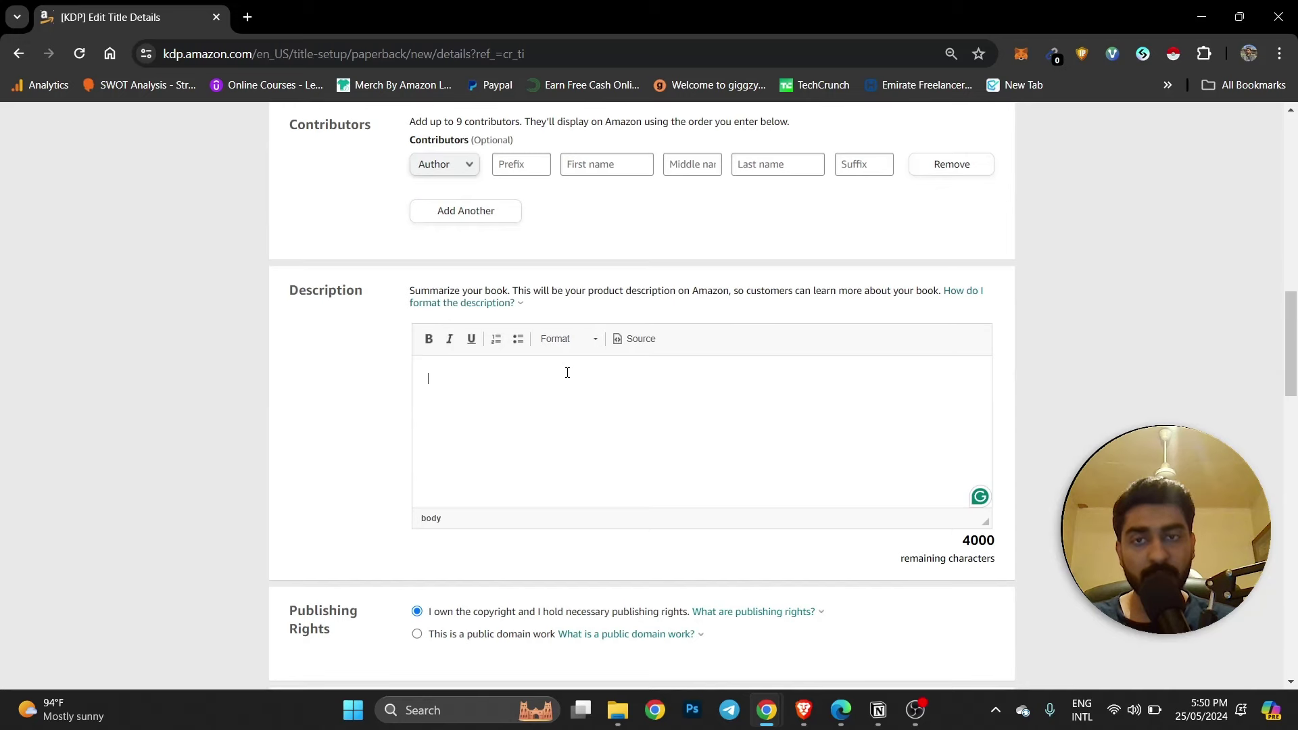
{"action": "key", "text": "alt+Tab"}
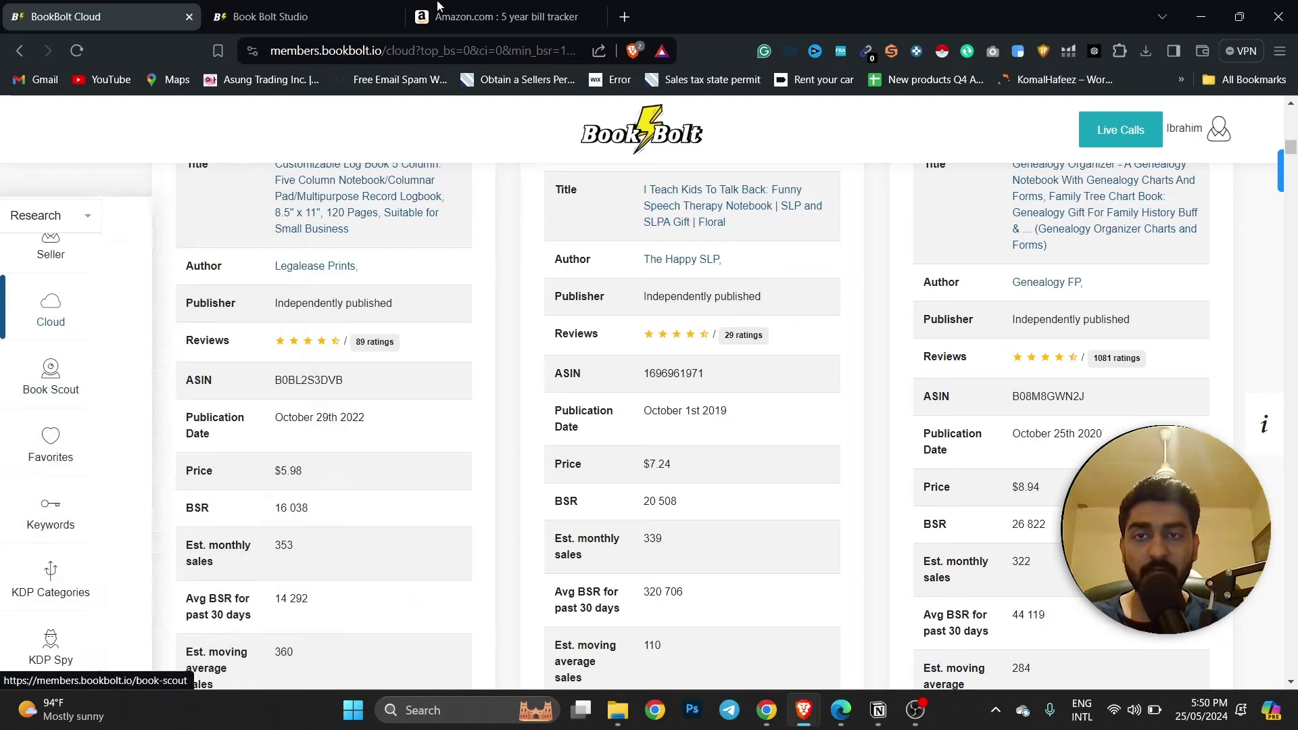
From the '5 year bill tracker' results, open the floral Bill Payment Tracker listing and scroll through it.
{"action": "left_click", "coordinate": [494, 19]}
{"action": "left_click", "coordinate": [389, 266]}
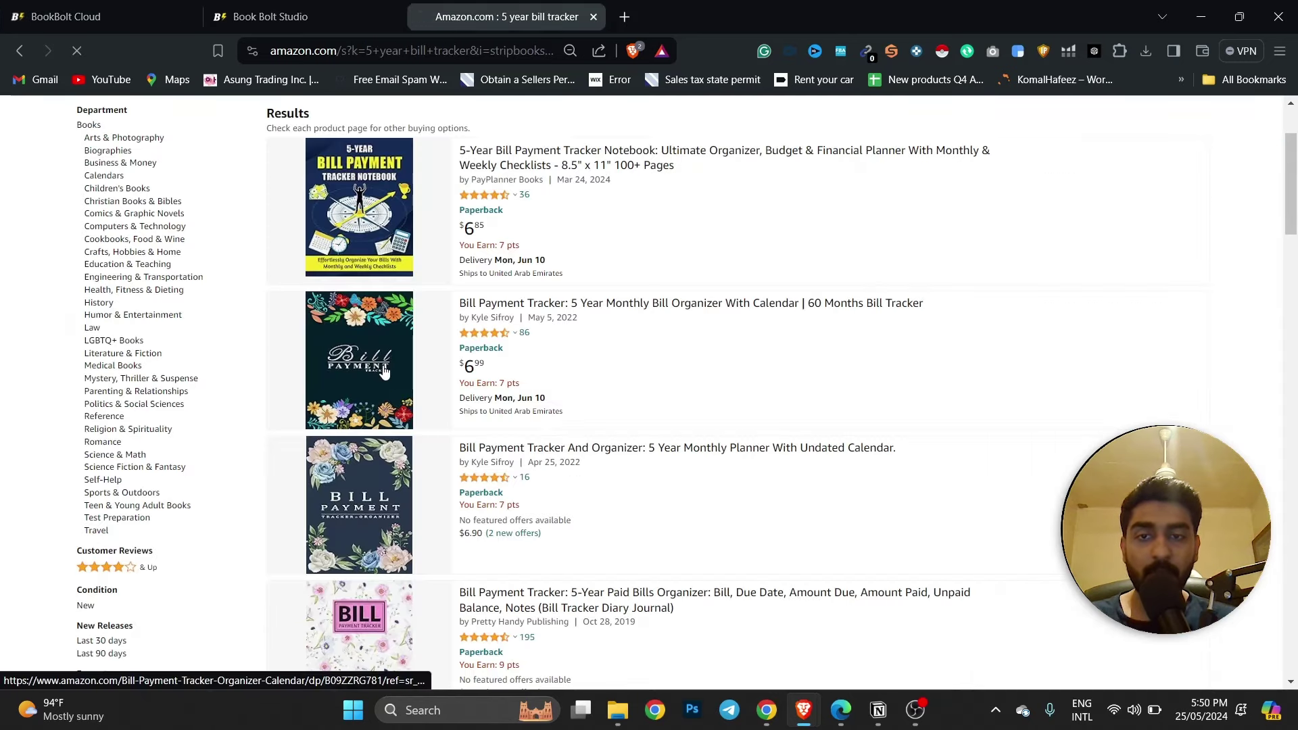
{"action": "left_click", "coordinate": [409, 339]}
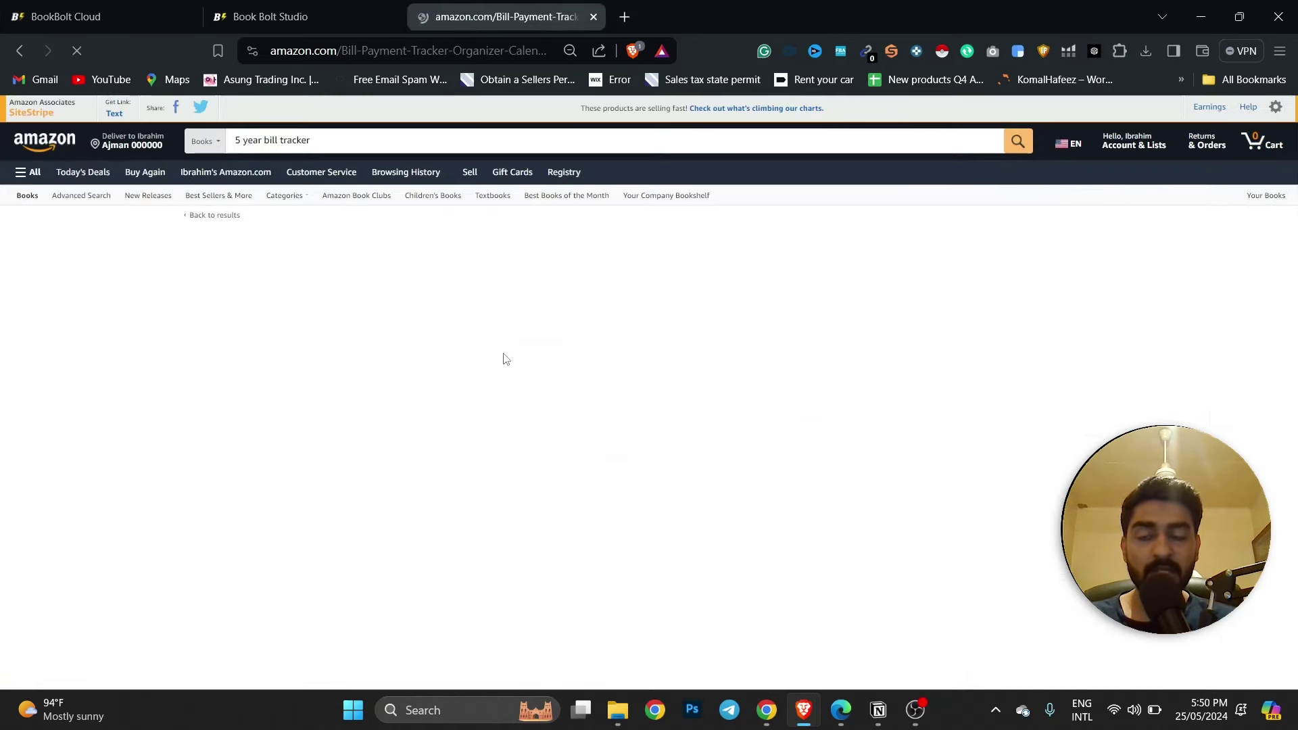
{"action": "scroll", "coordinate": [504, 353], "scroll_direction": "down", "scroll_amount": 15}
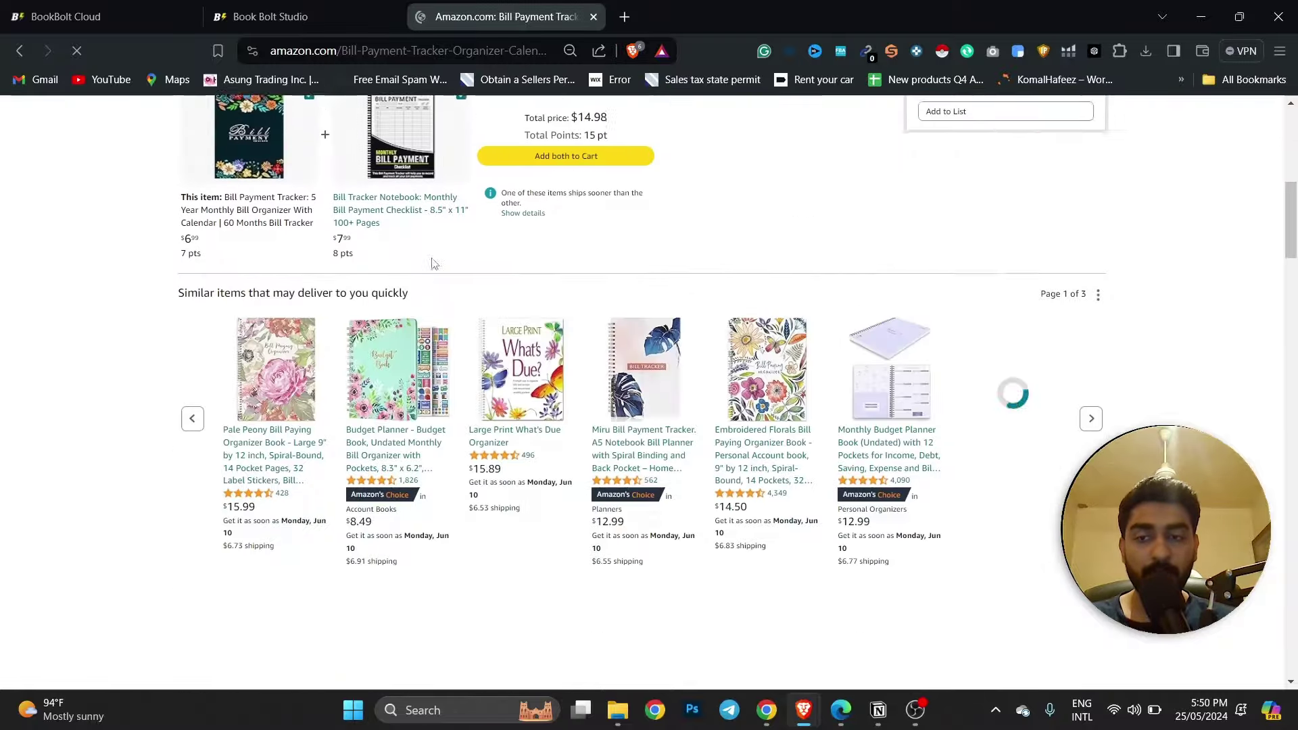
{"action": "scroll", "coordinate": [434, 264], "scroll_direction": "down", "scroll_amount": 8}
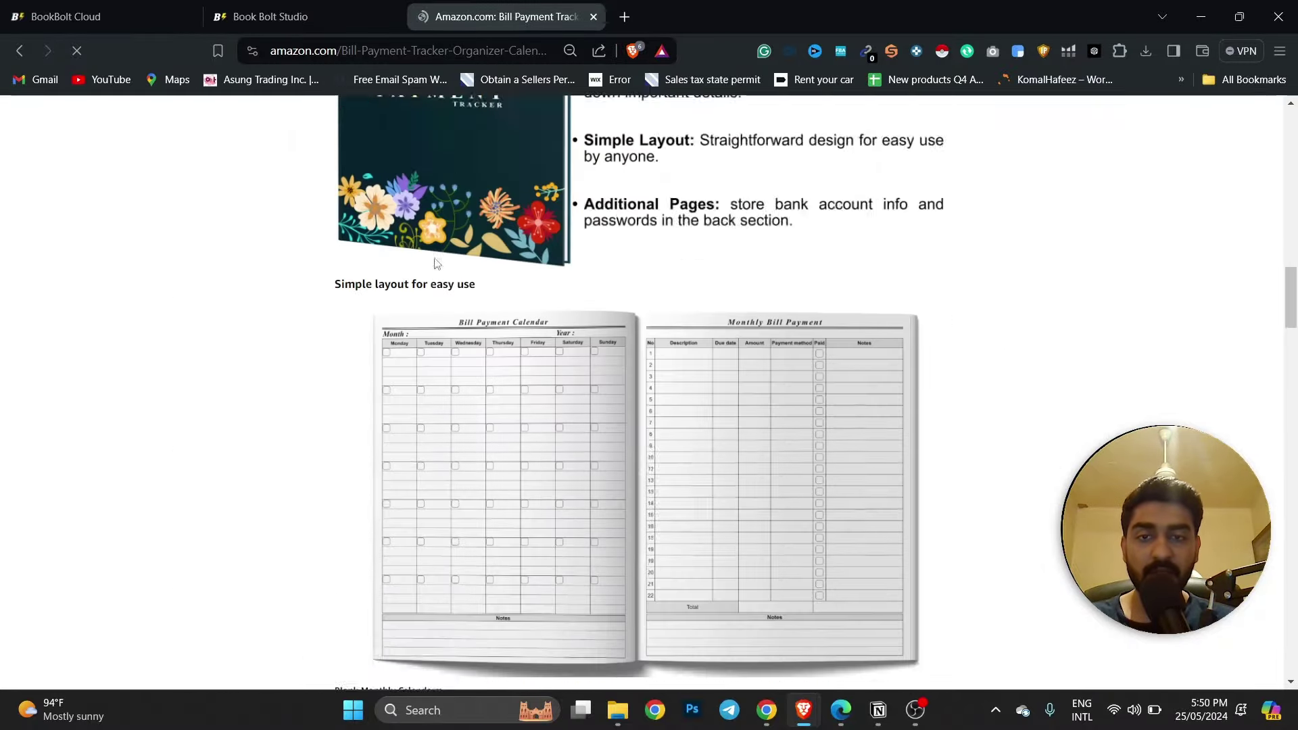
{"action": "scroll", "coordinate": [433, 263], "scroll_direction": "down", "scroll_amount": 20}
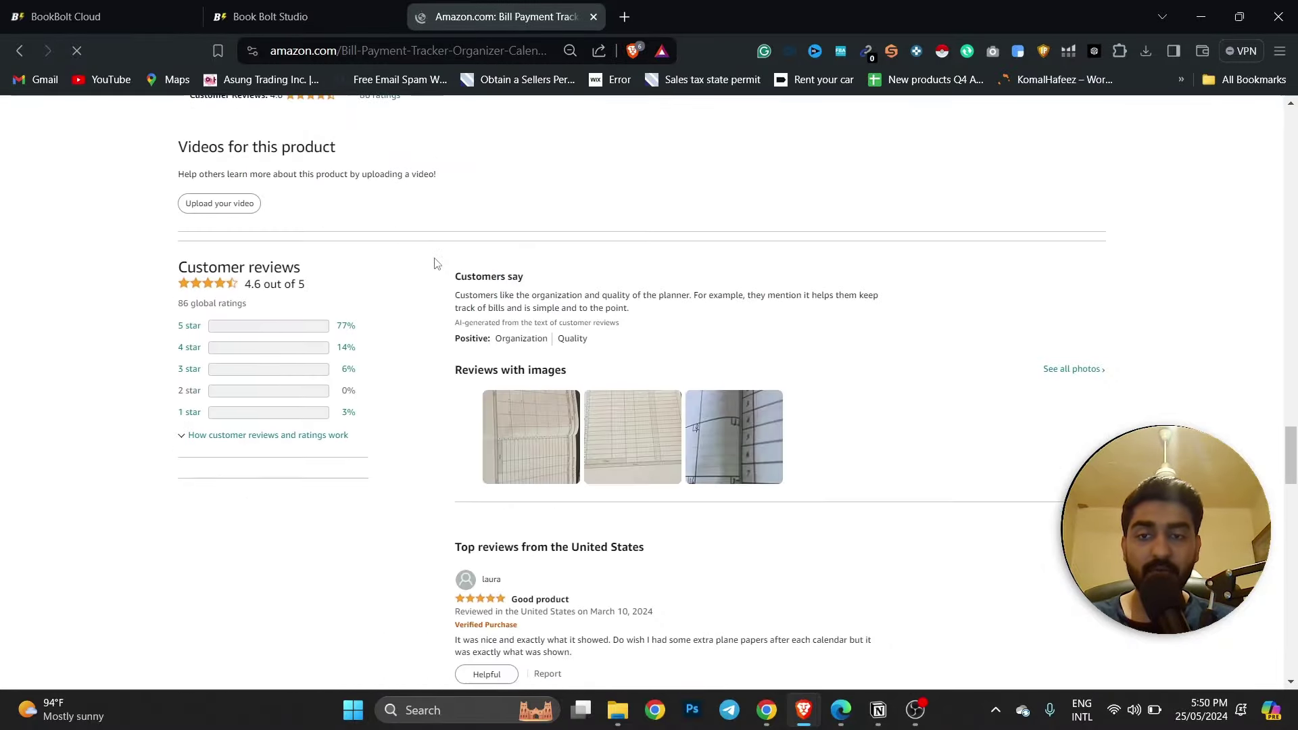
{"action": "scroll", "coordinate": [614, 356], "scroll_direction": "up", "scroll_amount": 15}
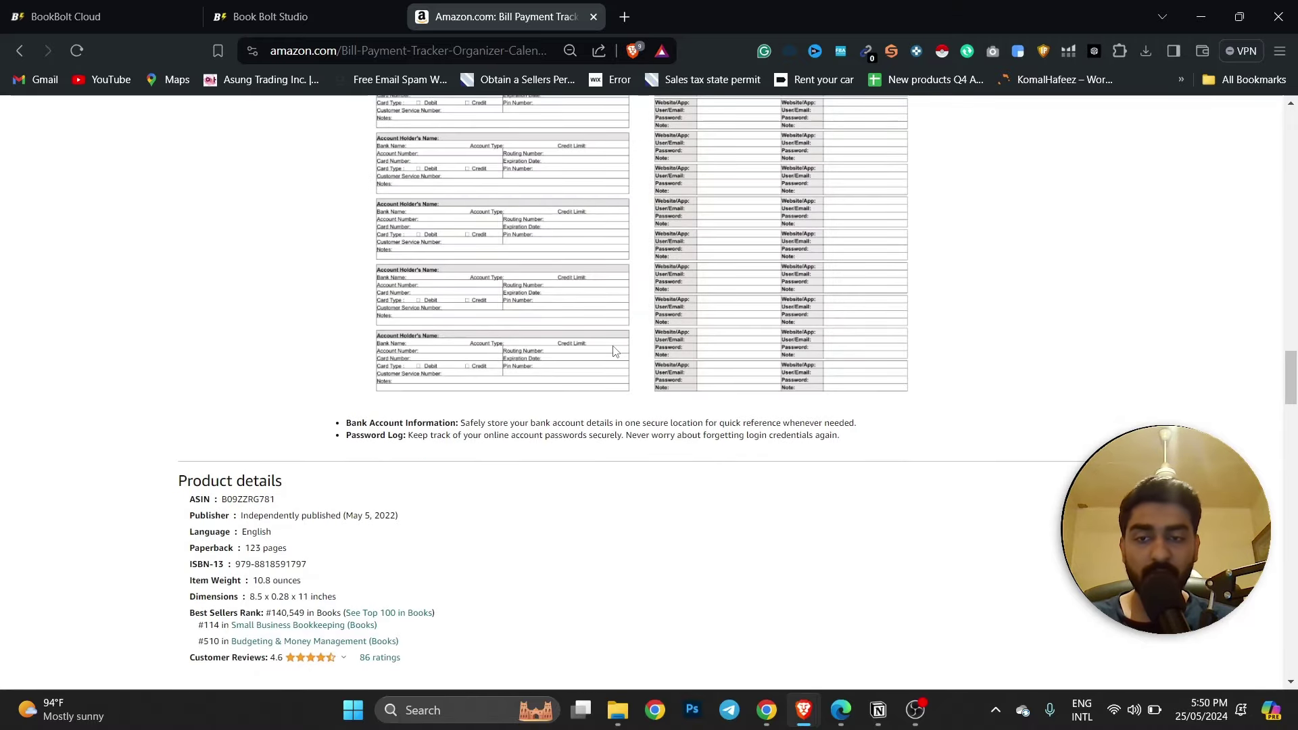
{"action": "scroll", "coordinate": [787, 427], "scroll_direction": "up", "scroll_amount": 10}
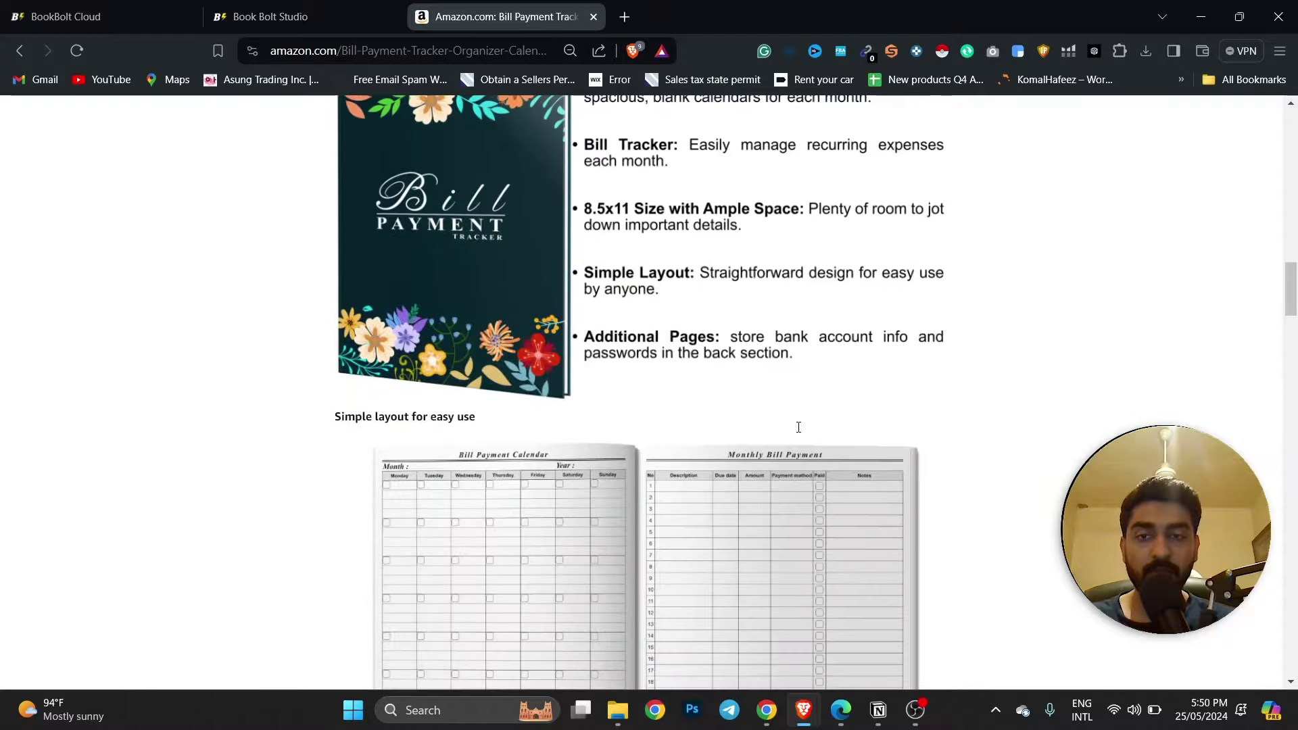
{"action": "scroll", "coordinate": [491, 338], "scroll_direction": "up", "scroll_amount": 12}
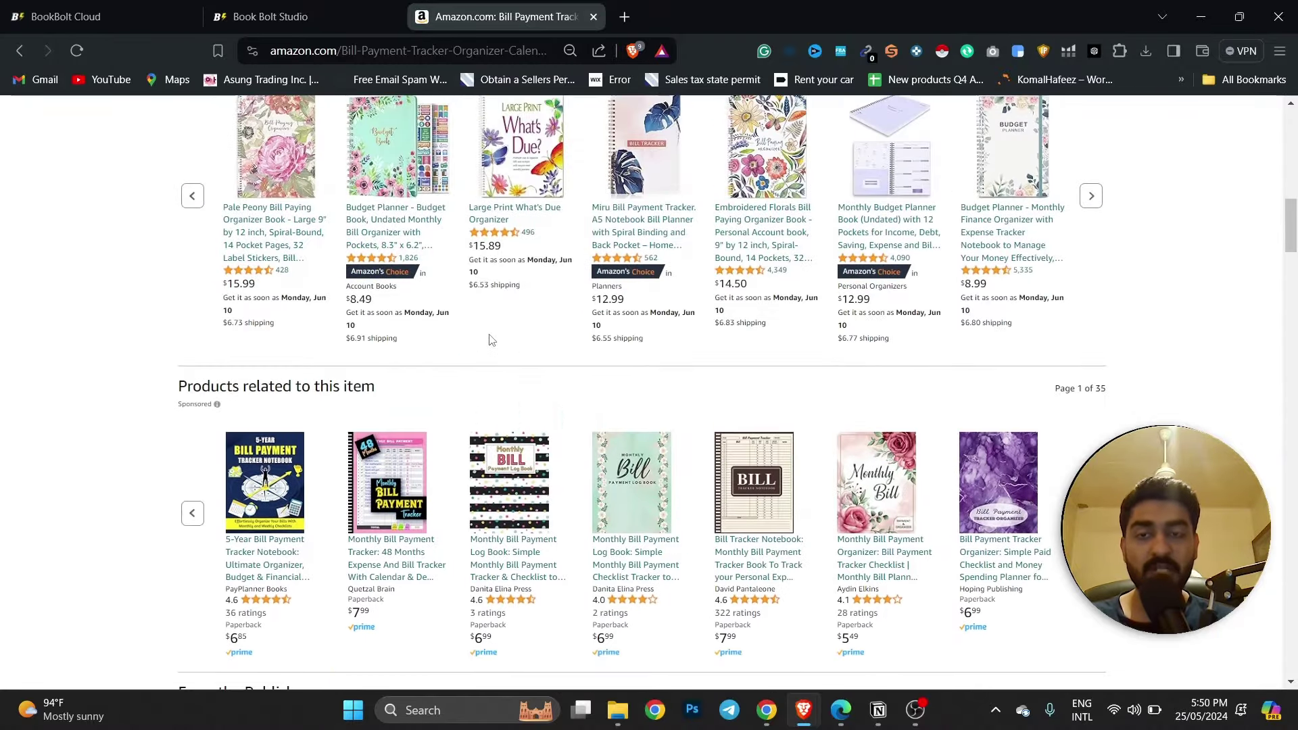
{"action": "scroll", "coordinate": [493, 334], "scroll_direction": "up", "scroll_amount": 2}
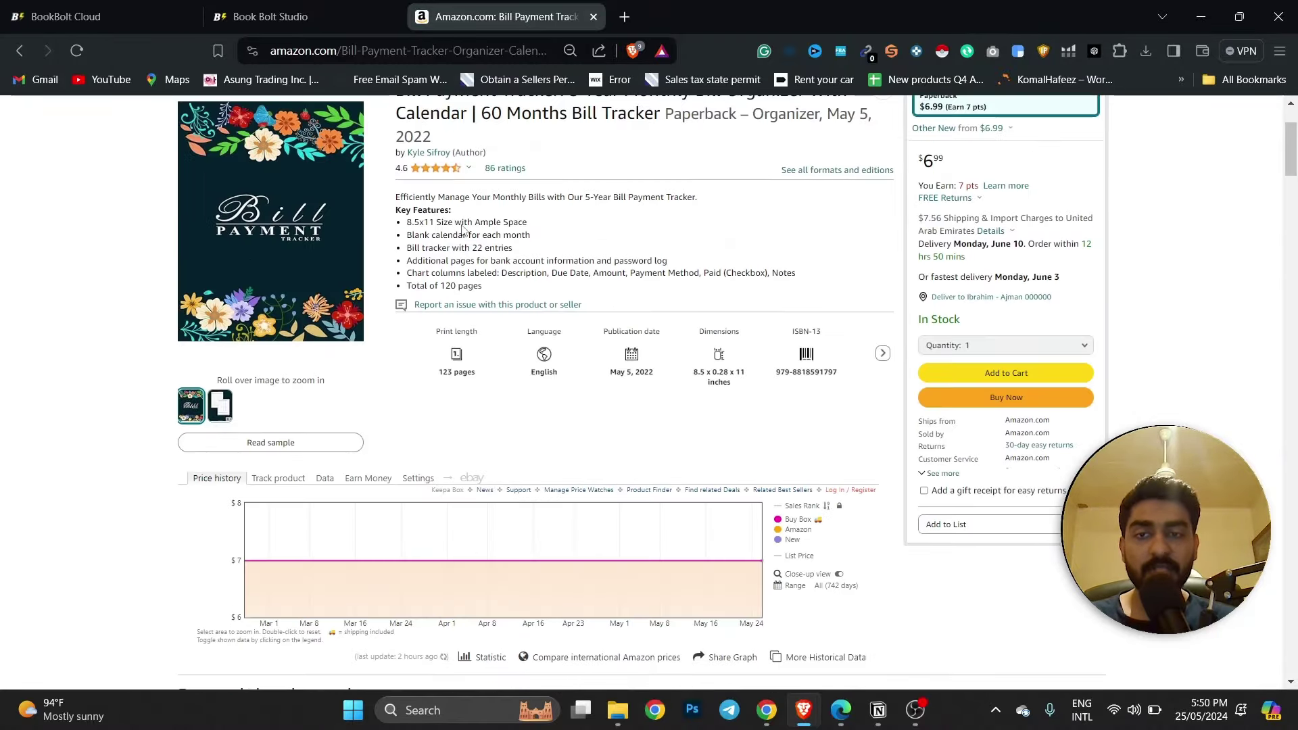
Highlight the competitor's book description and key features text.
{"action": "left_click_drag", "start_coordinate": [399, 197], "coordinate": [676, 198]}
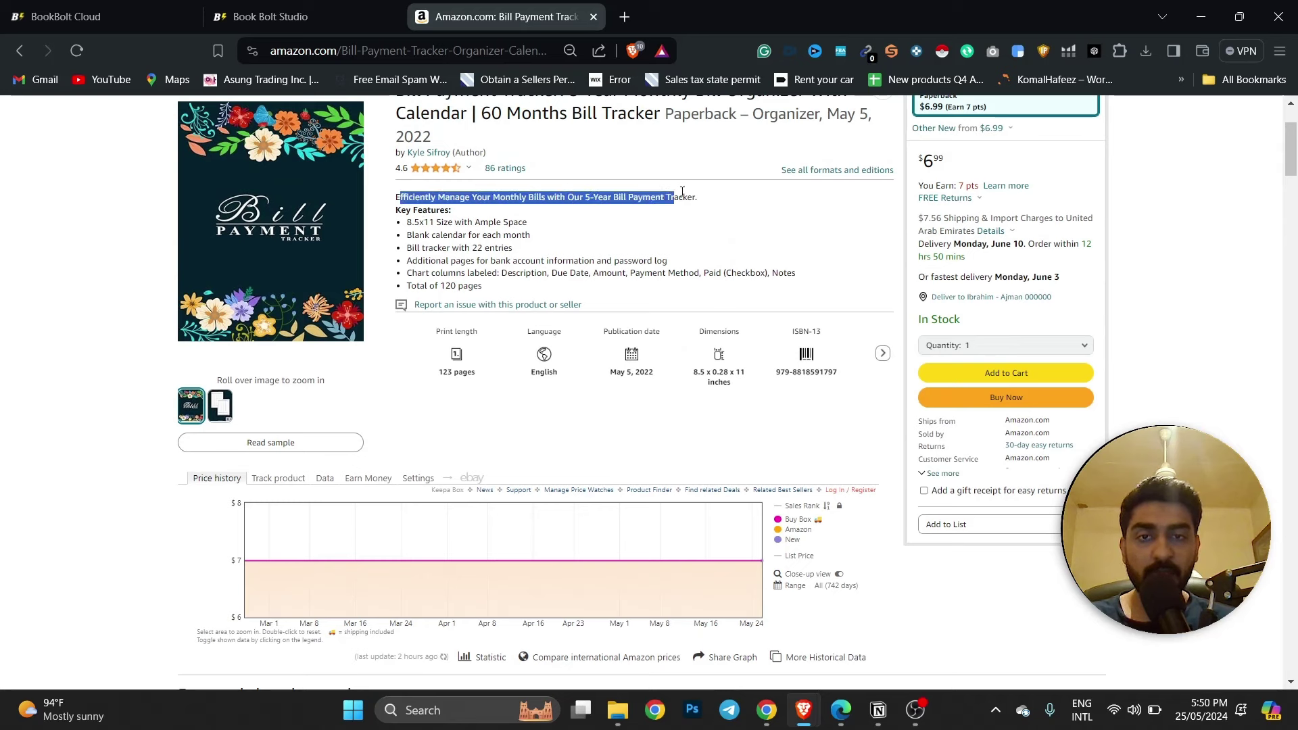
{"action": "left_click", "coordinate": [675, 198]}
{"action": "left_click_drag", "start_coordinate": [598, 296], "coordinate": [397, 198]}
{"action": "left_click", "coordinate": [512, 256]}
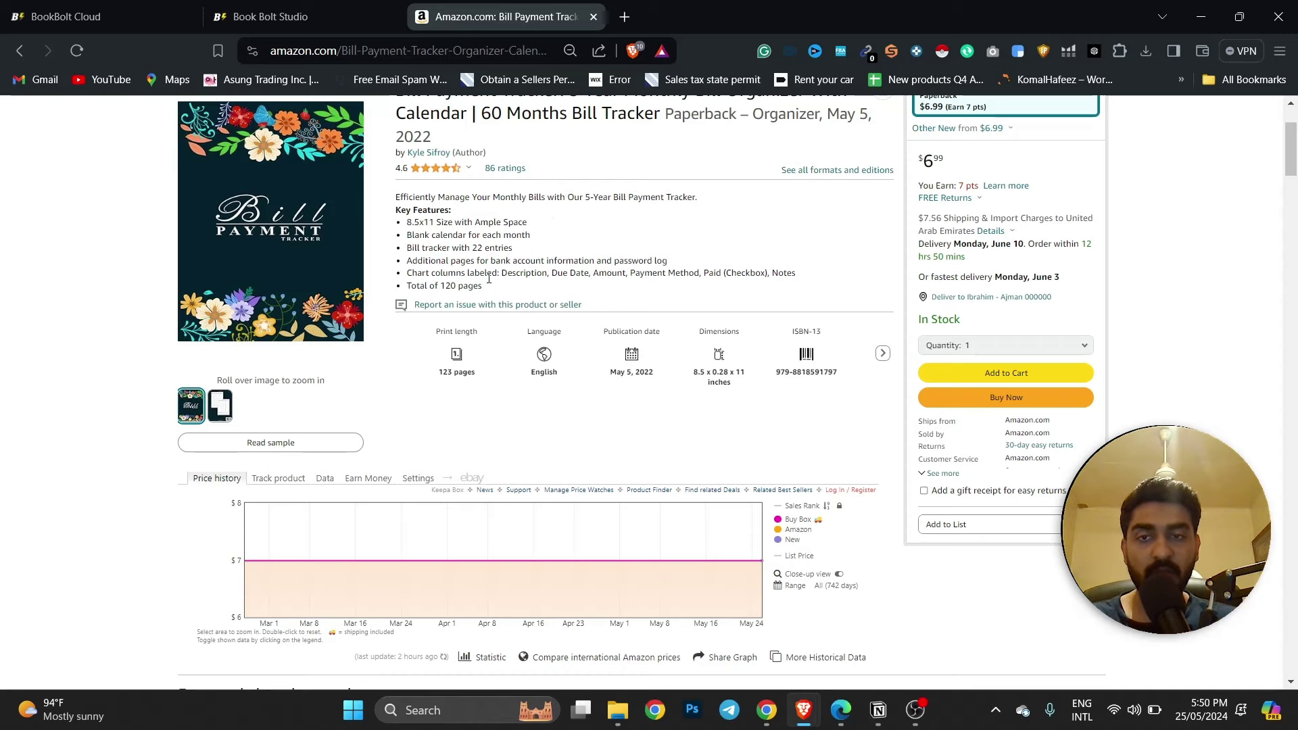
View the back-cover and enlarged interior preview images, then close the viewer.
{"action": "scroll", "coordinate": [553, 210], "scroll_direction": "down", "scroll_amount": 8}
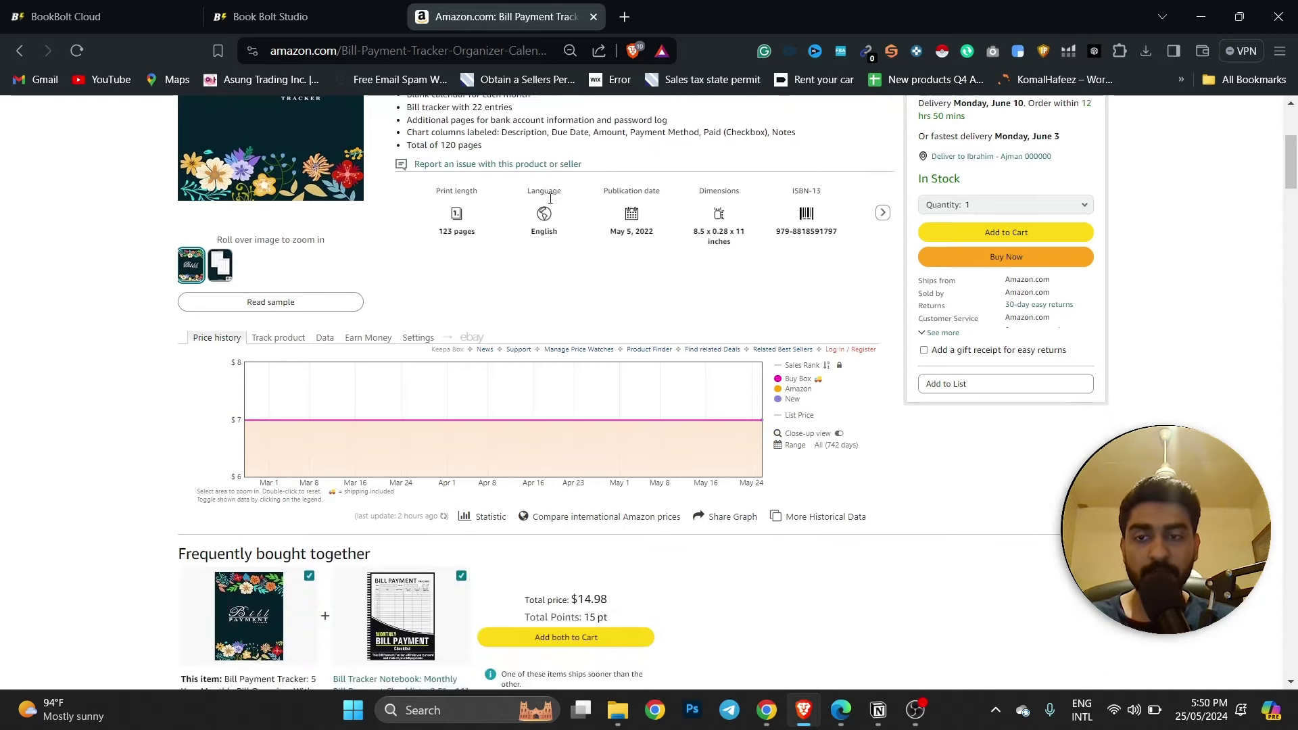
{"action": "scroll", "coordinate": [423, 370], "scroll_direction": "up", "scroll_amount": 10}
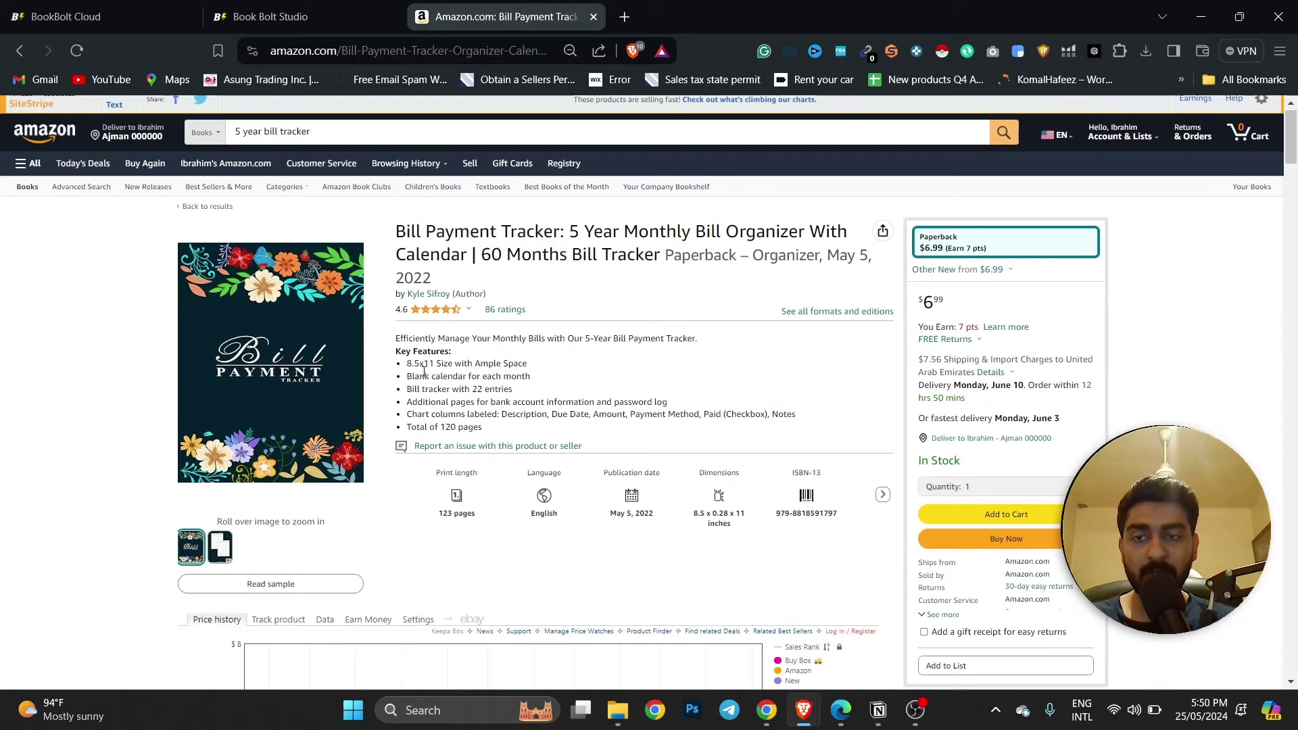
{"action": "left_click", "coordinate": [220, 546]}
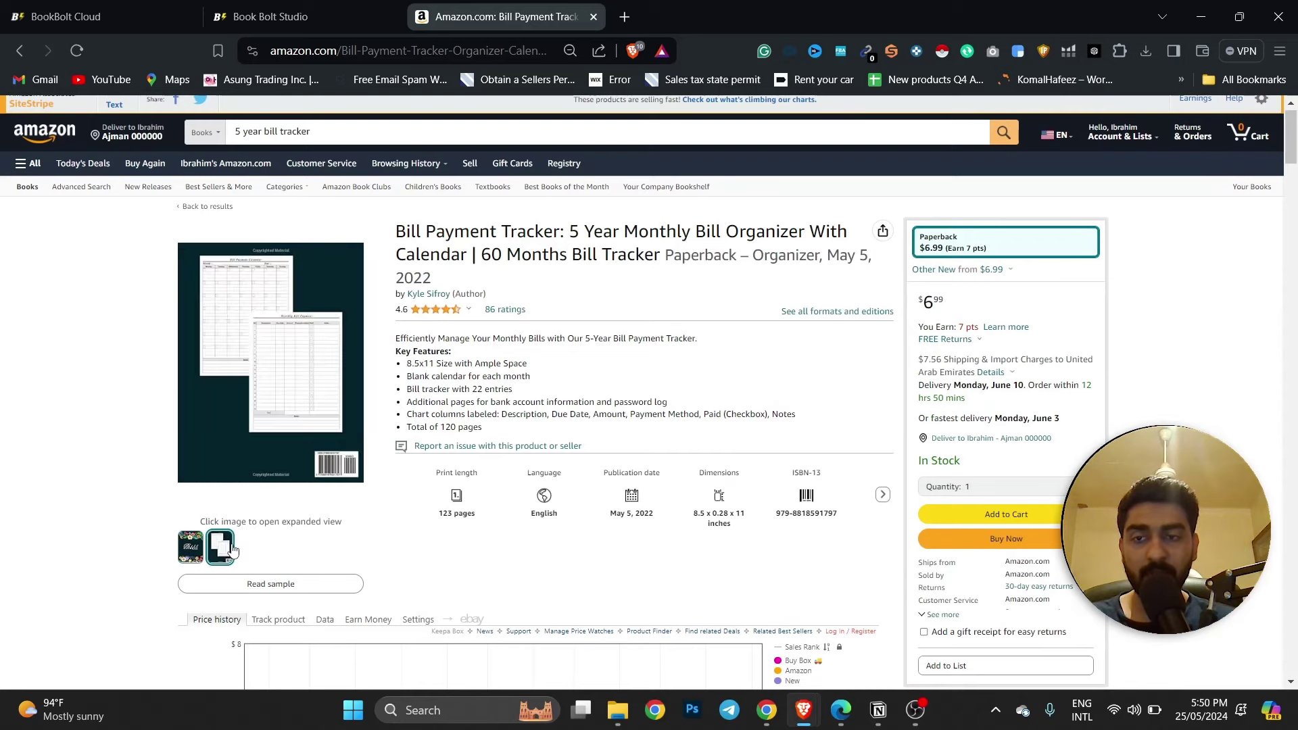
{"action": "left_click", "coordinate": [305, 341]}
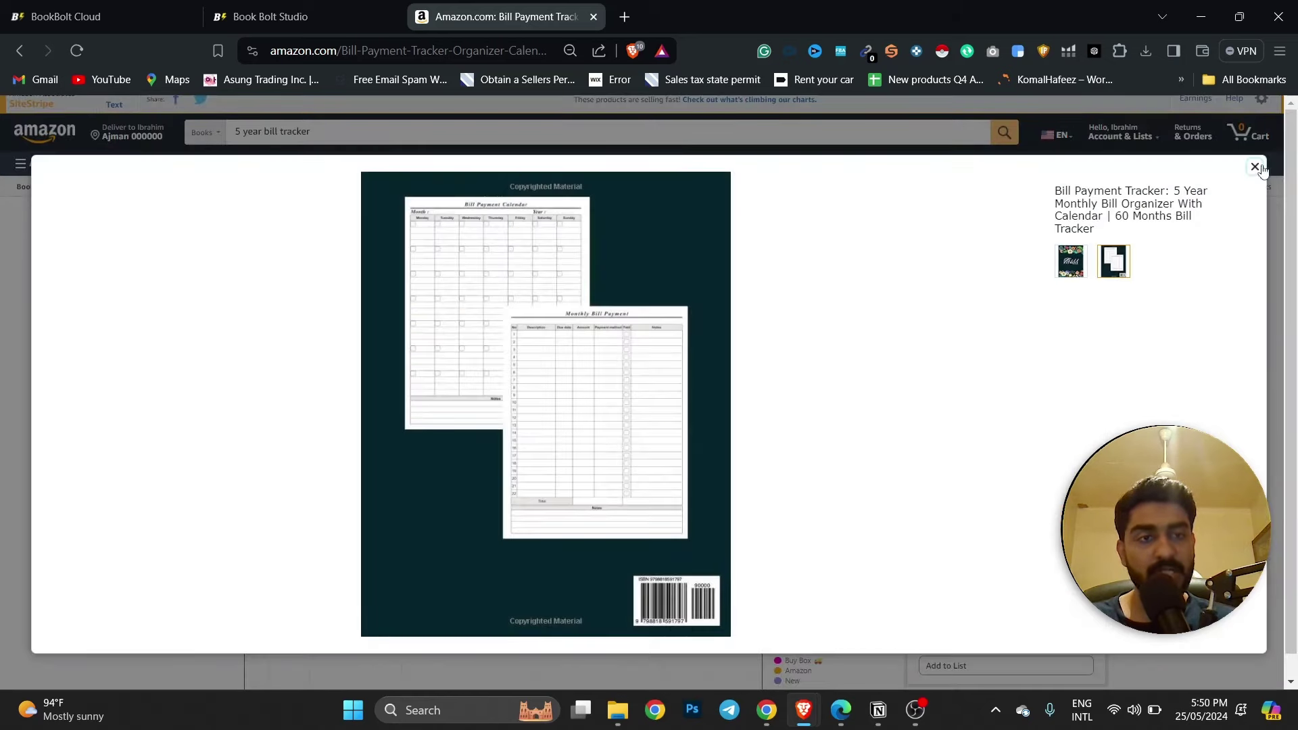
{"action": "left_click", "coordinate": [1254, 167]}
Review the publisher's feature descriptions and reviews, then return to the KDP details form.
{"action": "scroll", "coordinate": [840, 396], "scroll_direction": "down", "scroll_amount": 4}
{"action": "scroll", "coordinate": [841, 396], "scroll_direction": "down", "scroll_amount": 9}
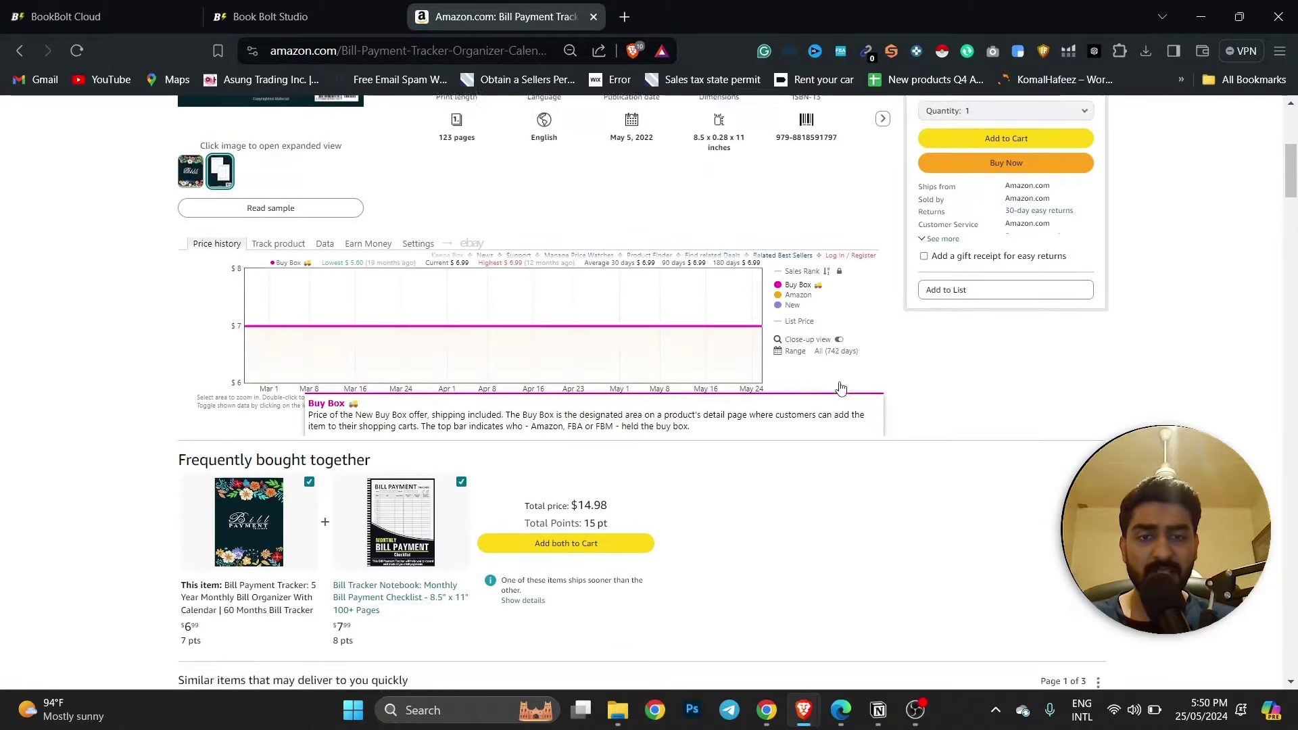
{"action": "scroll", "coordinate": [661, 304], "scroll_direction": "down", "scroll_amount": 12}
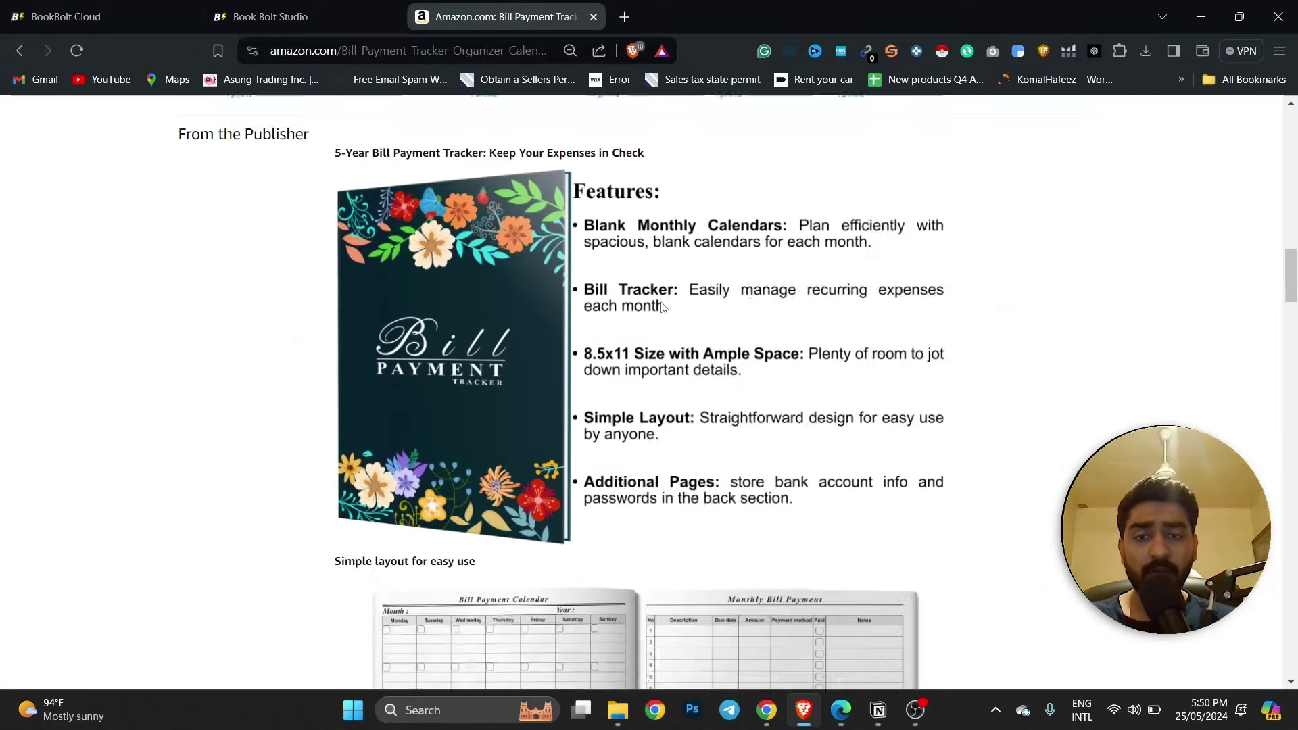
{"action": "scroll", "coordinate": [661, 304], "scroll_direction": "up", "scroll_amount": 4}
{"action": "left_click_drag", "start_coordinate": [661, 305], "coordinate": [600, 306]}
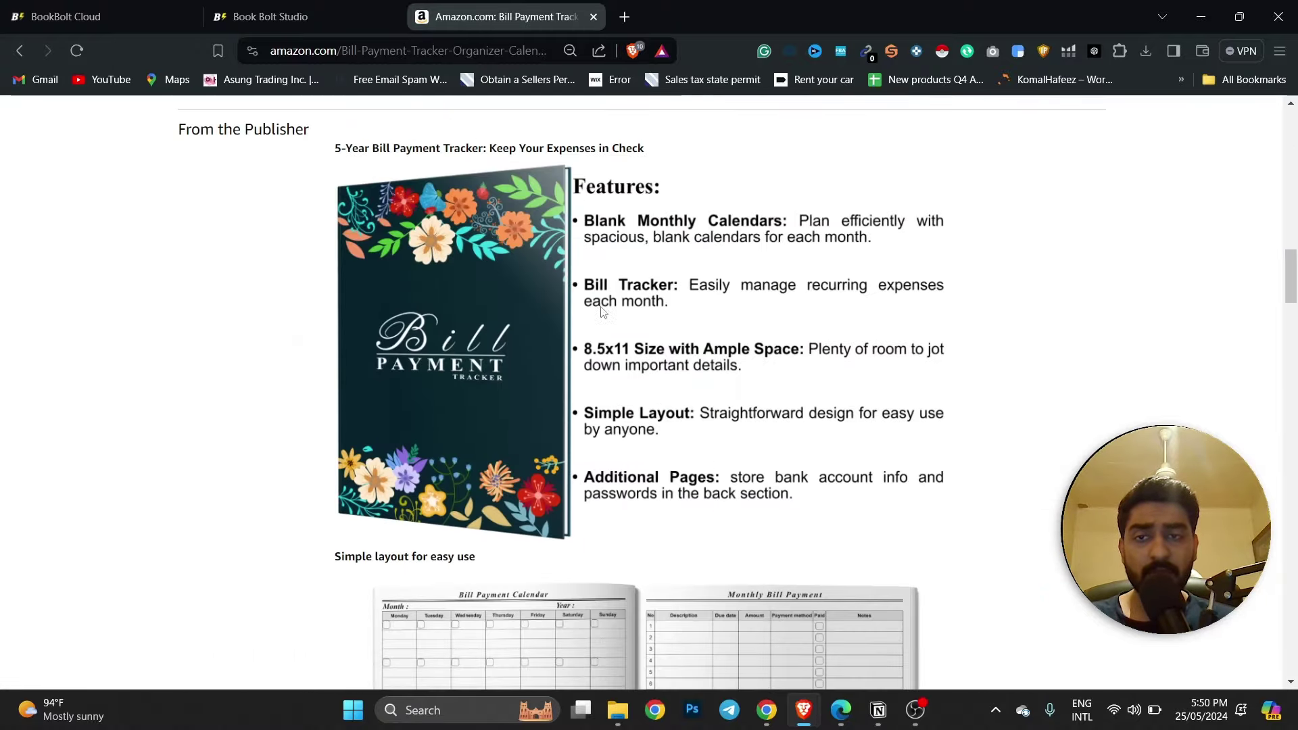
{"action": "scroll", "coordinate": [600, 307], "scroll_direction": "down", "scroll_amount": 6}
{"action": "scroll", "coordinate": [606, 308], "scroll_direction": "down", "scroll_amount": 2}
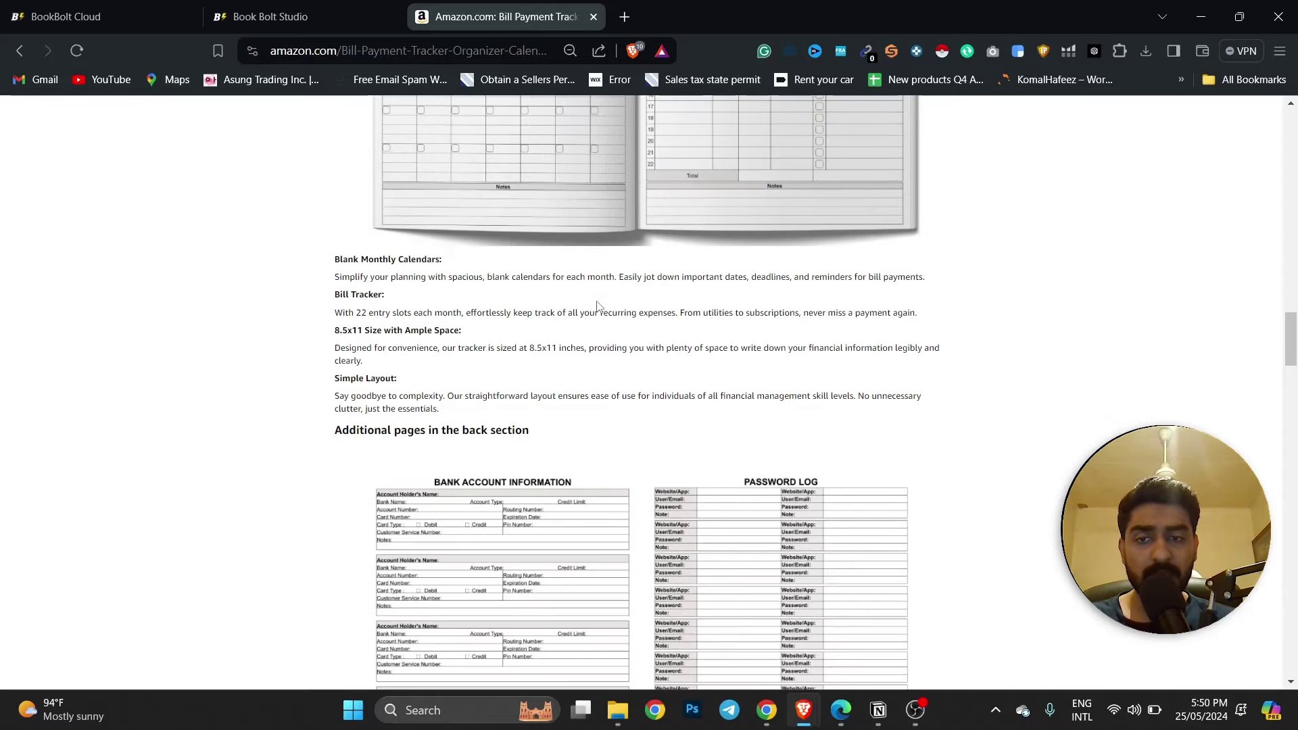
{"action": "left_click_drag", "start_coordinate": [336, 261], "coordinate": [551, 431]}
{"action": "scroll", "coordinate": [560, 361], "scroll_direction": "down", "scroll_amount": 6}
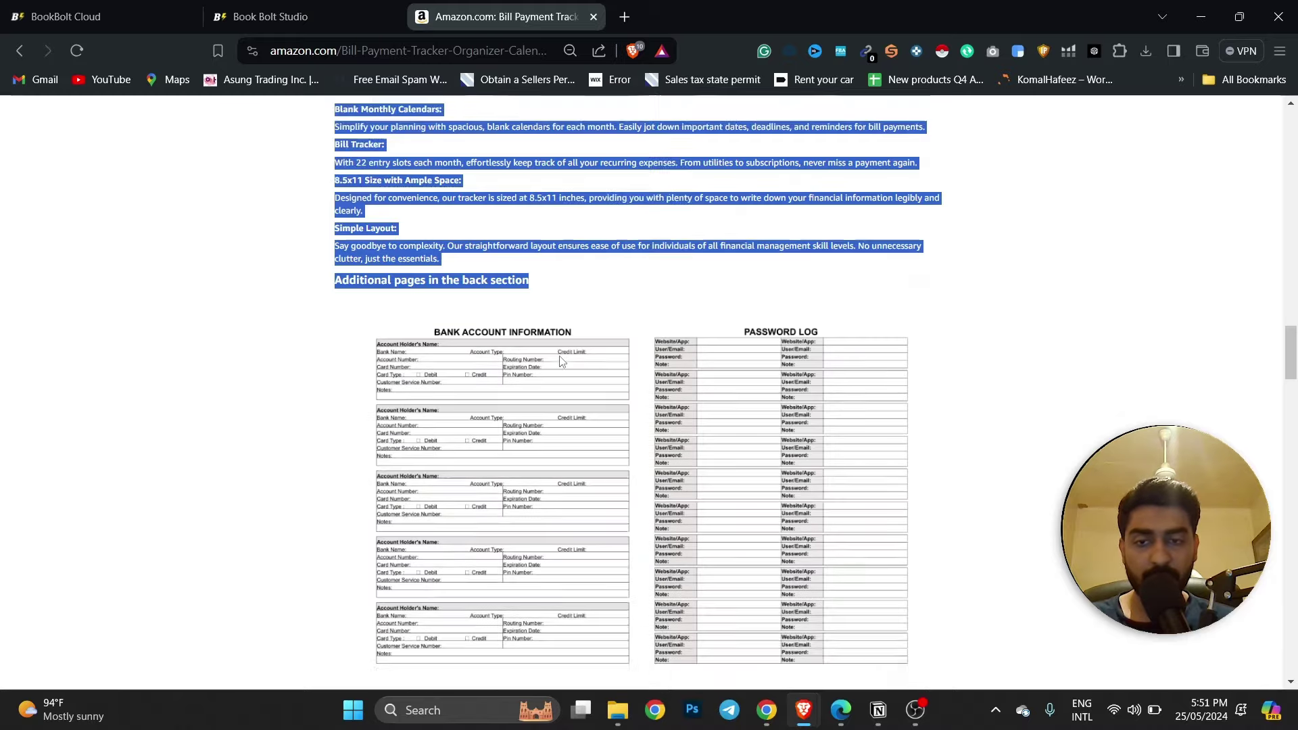
{"action": "scroll", "coordinate": [560, 362], "scroll_direction": "down", "scroll_amount": 4}
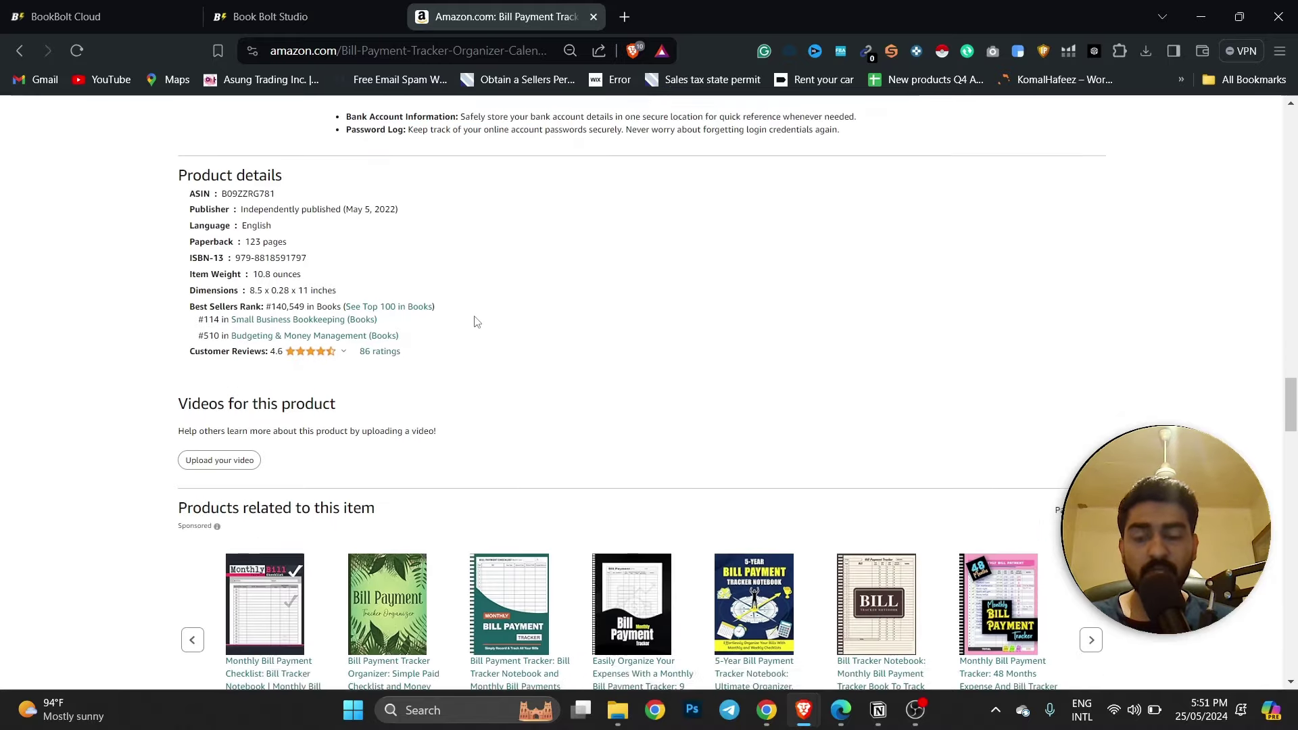
{"action": "scroll", "coordinate": [518, 294], "scroll_direction": "down", "scroll_amount": 11}
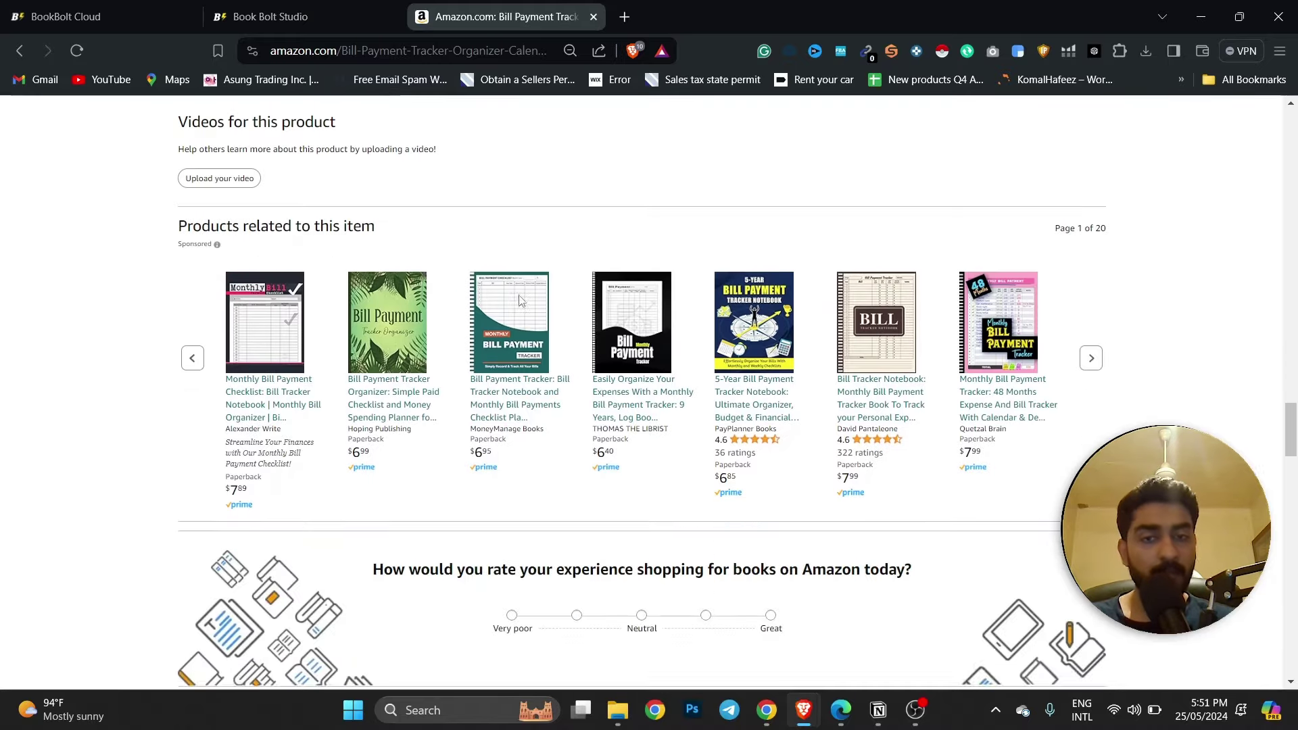
{"action": "scroll", "coordinate": [524, 297], "scroll_direction": "down", "scroll_amount": 8}
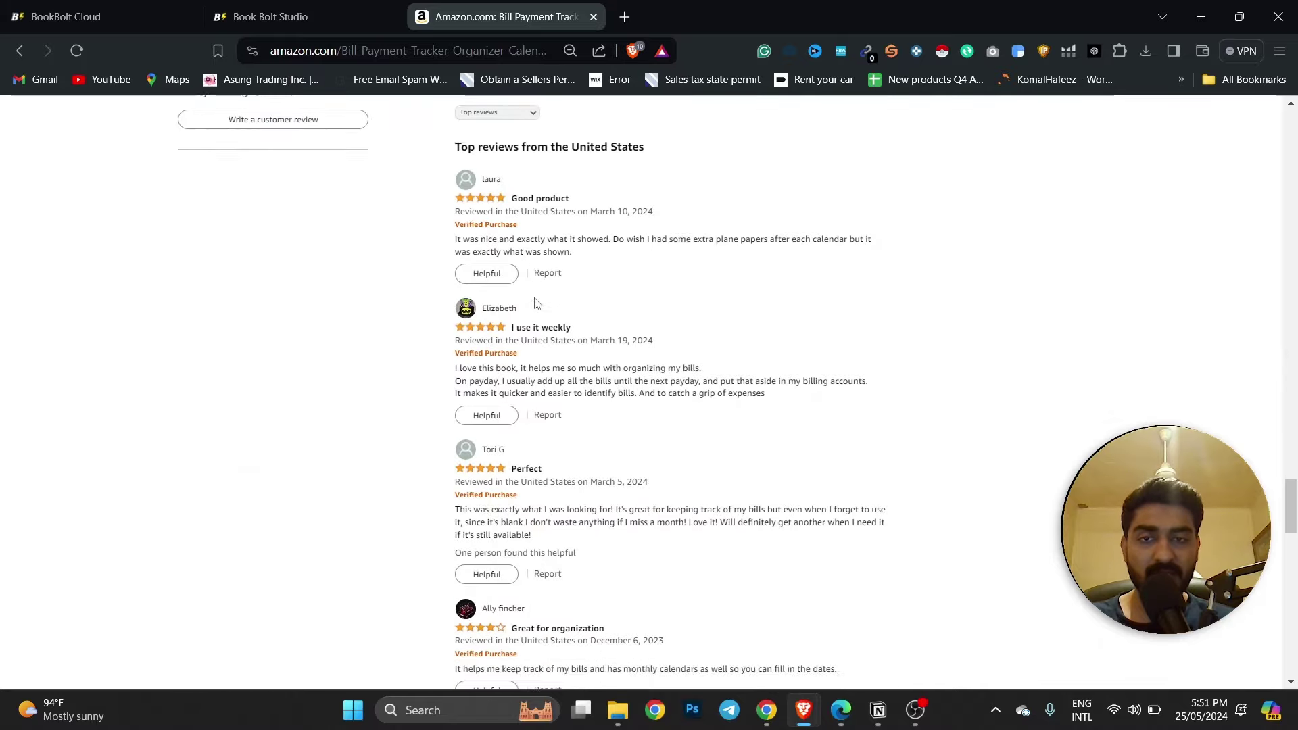
{"action": "scroll", "coordinate": [553, 301], "scroll_direction": "up", "scroll_amount": 19}
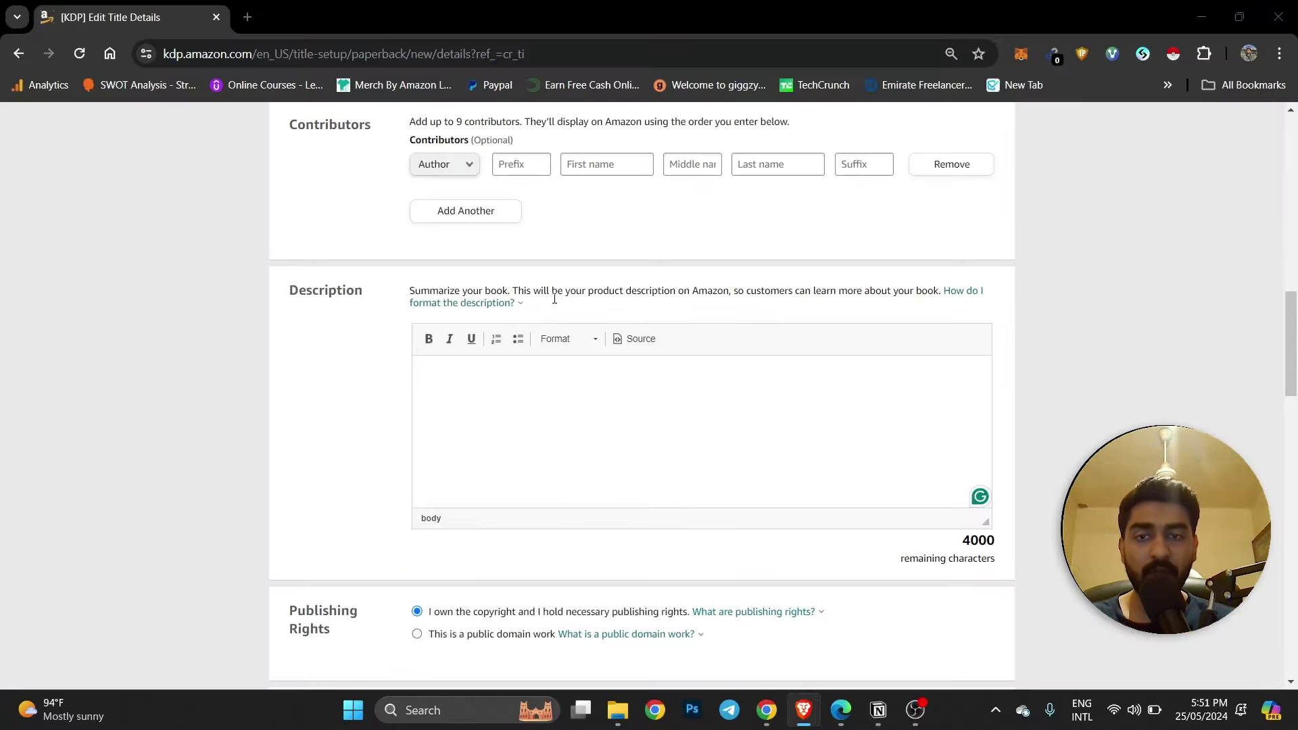
{"action": "key", "text": "alt+Tab"}
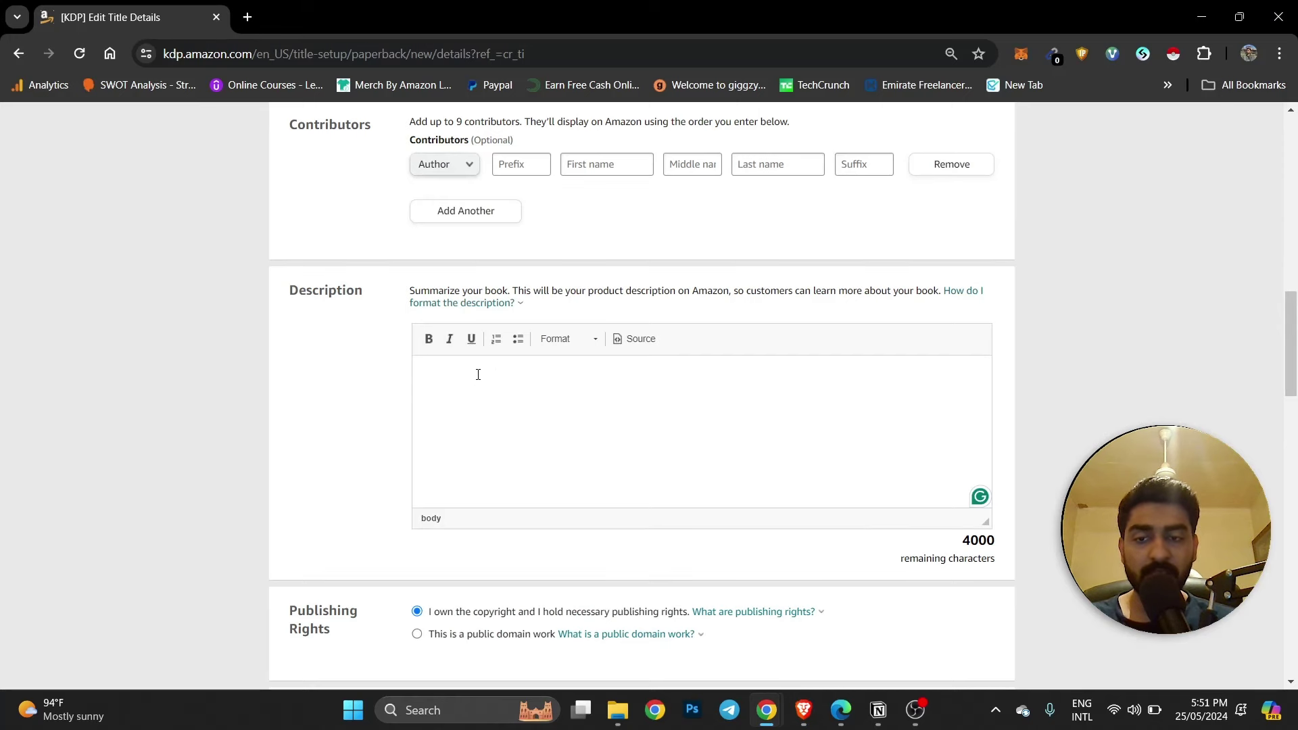
Set the minimum reading age to 18+.
{"action": "scroll", "coordinate": [478, 375], "scroll_direction": "down", "scroll_amount": 4}
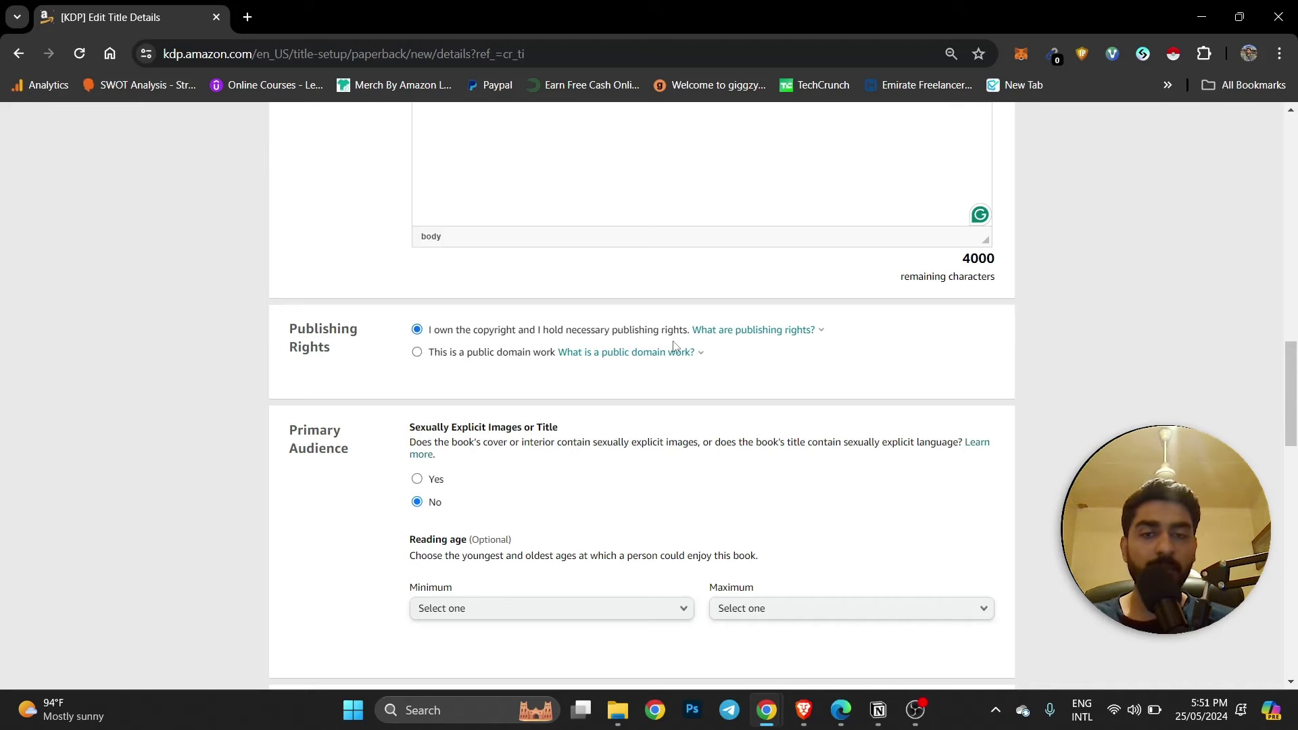
{"action": "scroll", "coordinate": [673, 345], "scroll_direction": "down", "scroll_amount": 3}
{"action": "scroll", "coordinate": [710, 294], "scroll_direction": "up", "scroll_amount": 1}
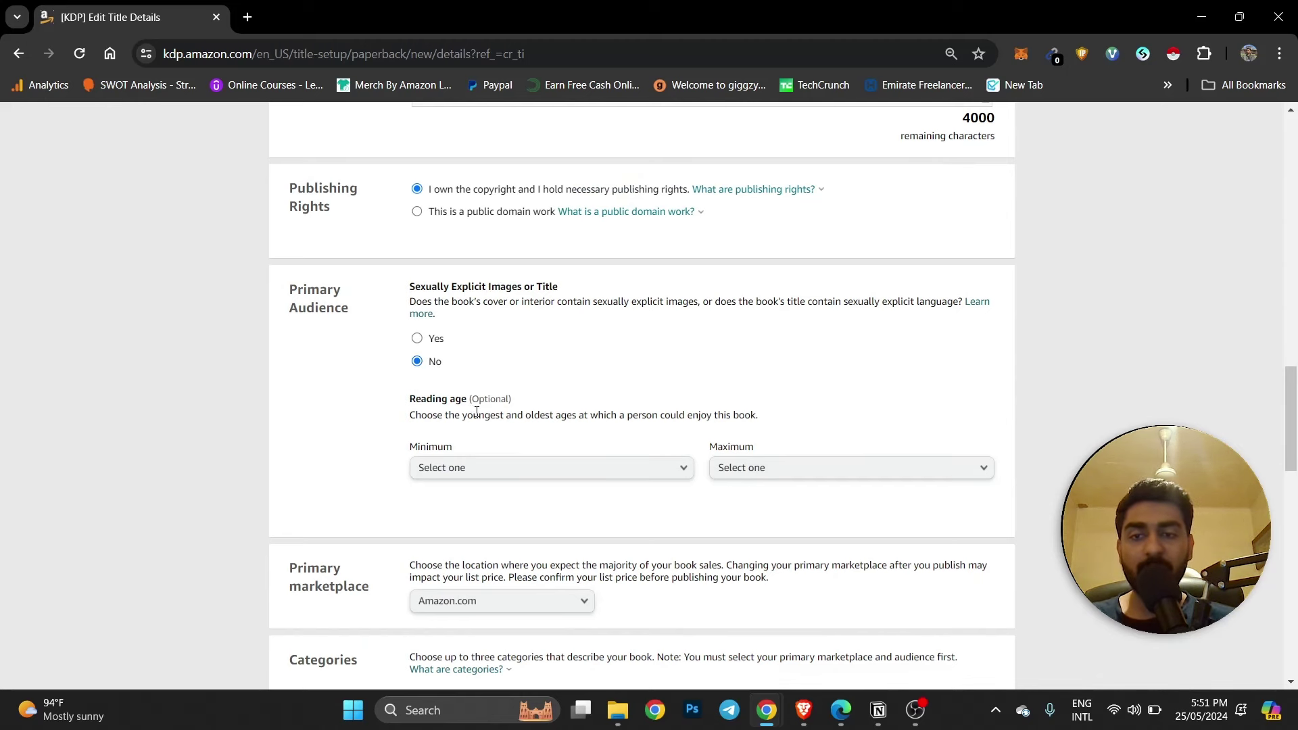
{"action": "scroll", "coordinate": [476, 412], "scroll_direction": "down", "scroll_amount": 2}
{"action": "left_click", "coordinate": [455, 327]}
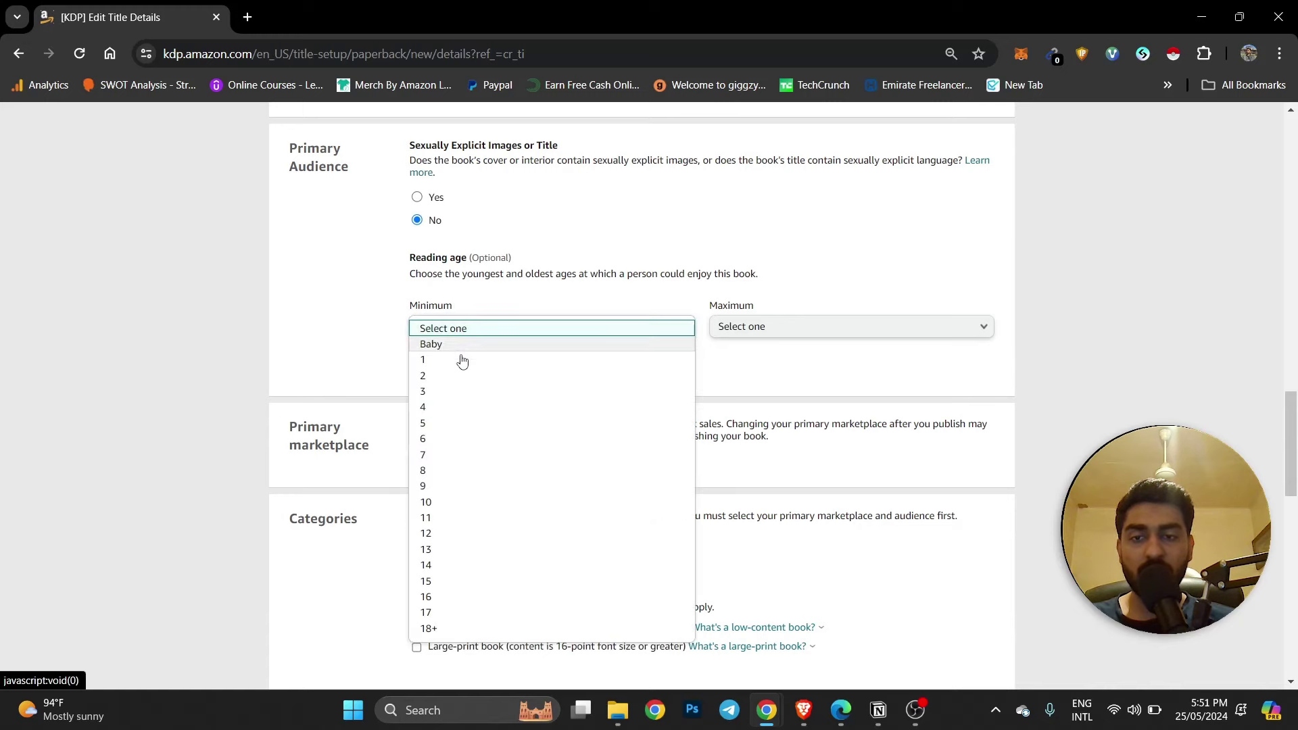
{"action": "scroll", "coordinate": [472, 469], "scroll_direction": "down", "scroll_amount": 4}
{"action": "left_click", "coordinate": [436, 357]}
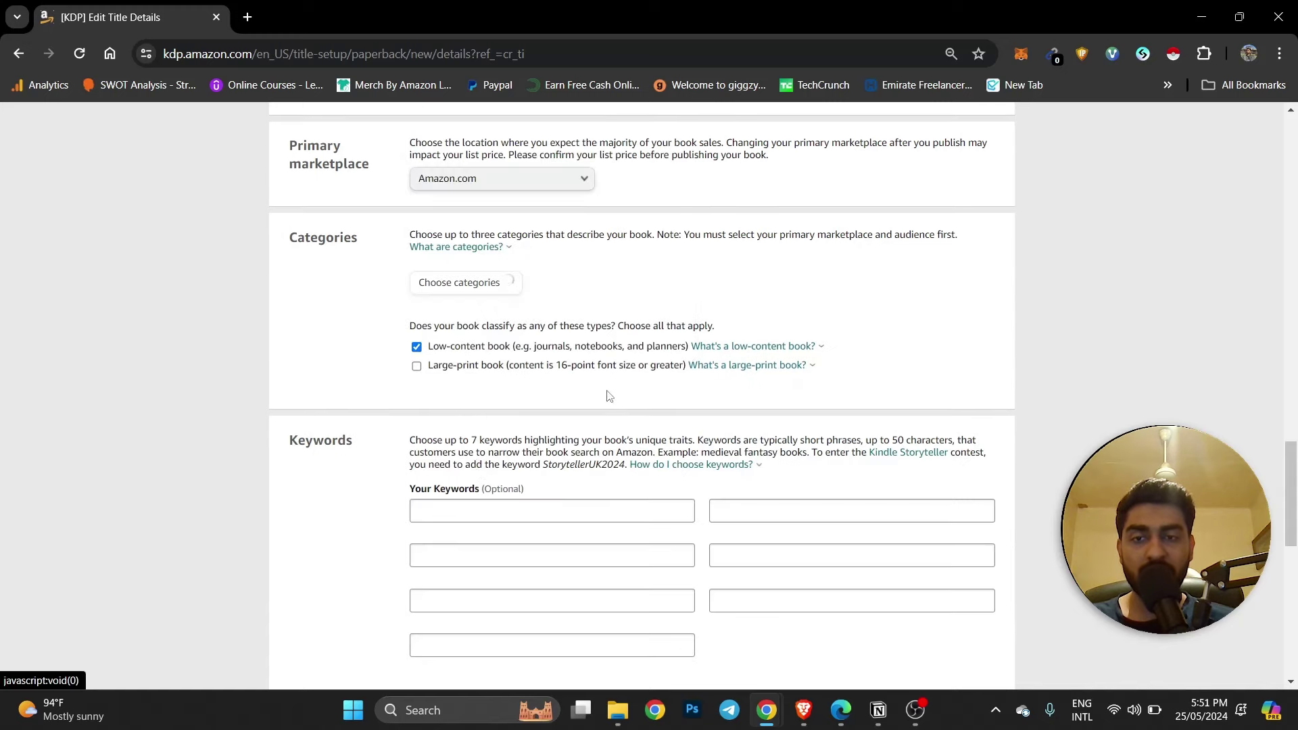
Keep Amazon.com as the primary marketplace and open Choose categories.
{"action": "scroll", "coordinate": [609, 397], "scroll_direction": "up", "scroll_amount": 4}
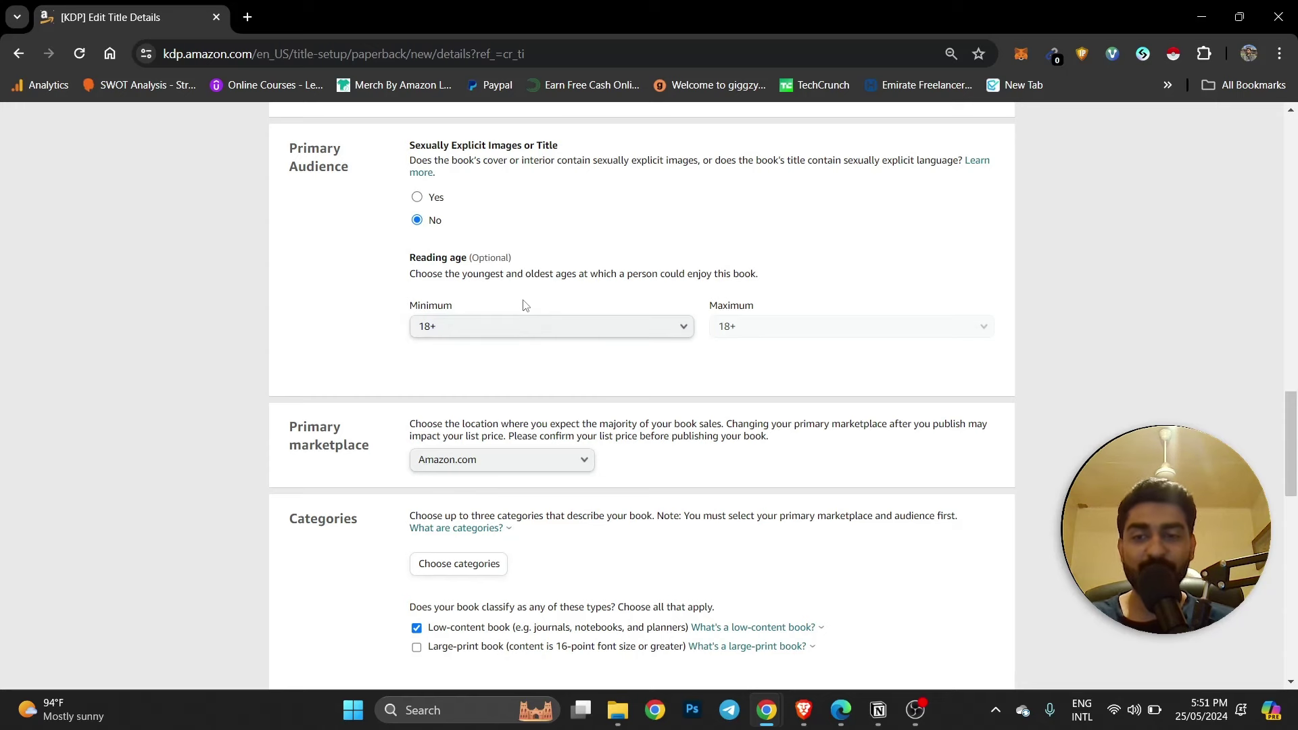
{"action": "scroll", "coordinate": [524, 305], "scroll_direction": "down", "scroll_amount": 2}
{"action": "left_click", "coordinate": [475, 317]}
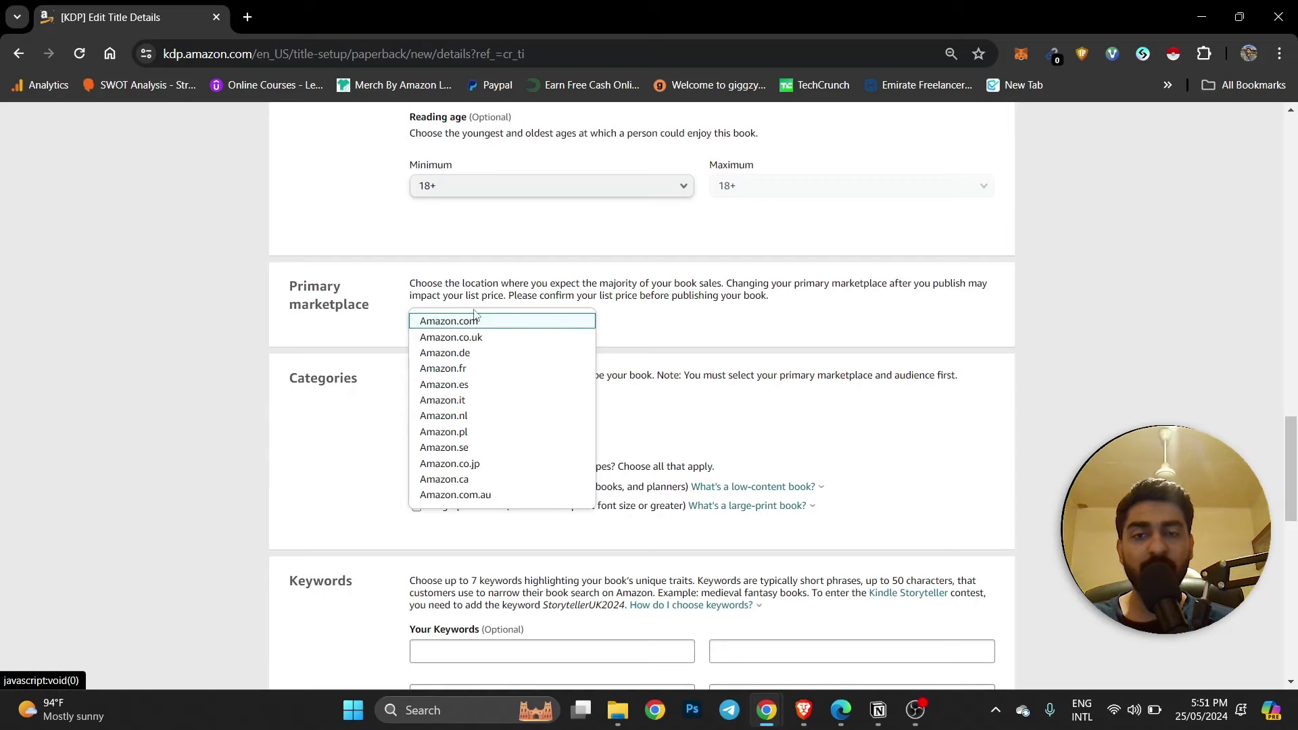
{"action": "left_click", "coordinate": [475, 319]}
{"action": "scroll", "coordinate": [475, 316], "scroll_direction": "down", "scroll_amount": 2}
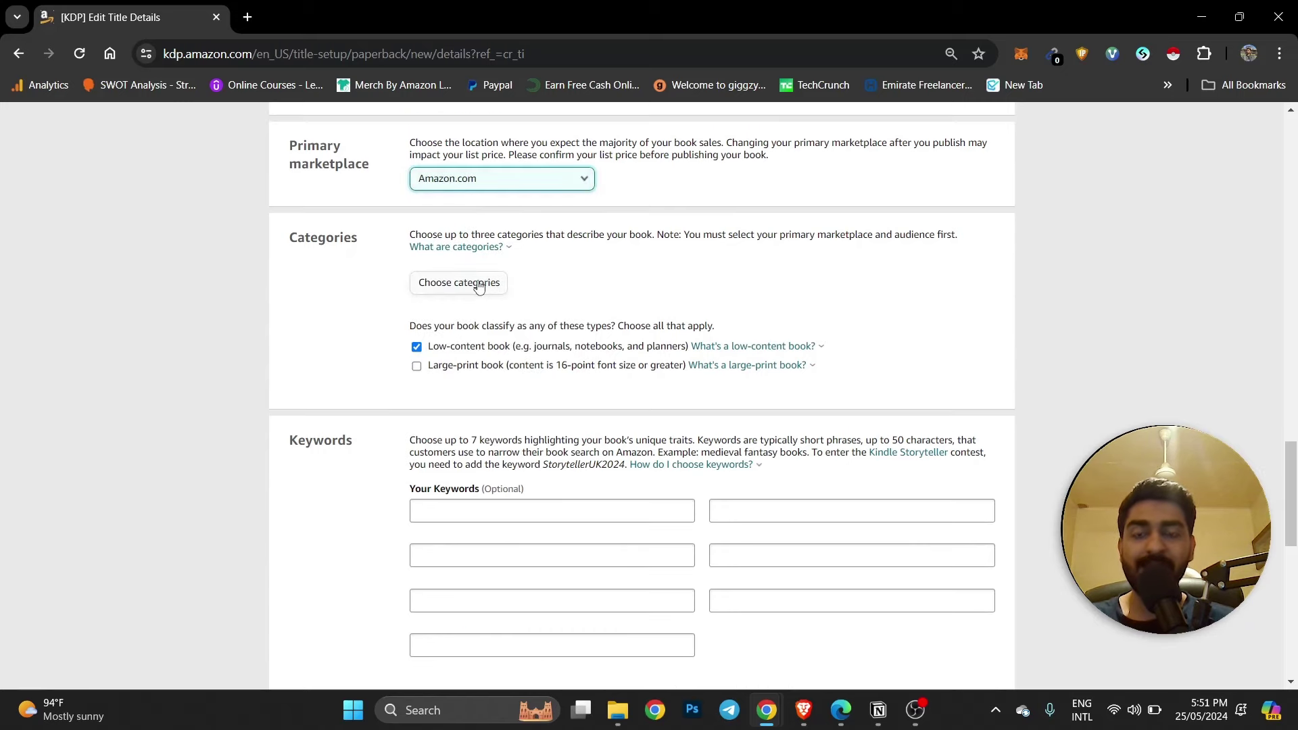
{"action": "left_click", "coordinate": [477, 284]}
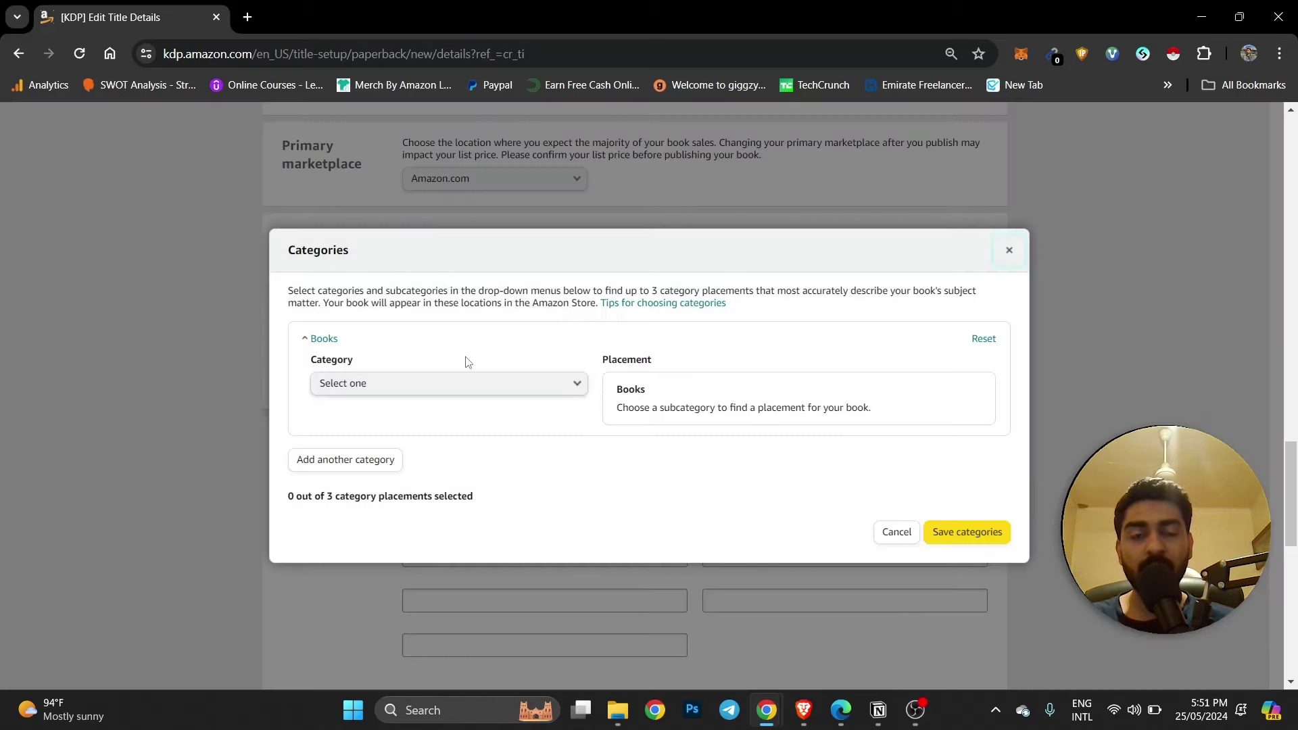
Highlight the competitor's product details and Small Business Bookkeeping rank, then return to KDP.
{"action": "key", "text": "alt+Tab"}
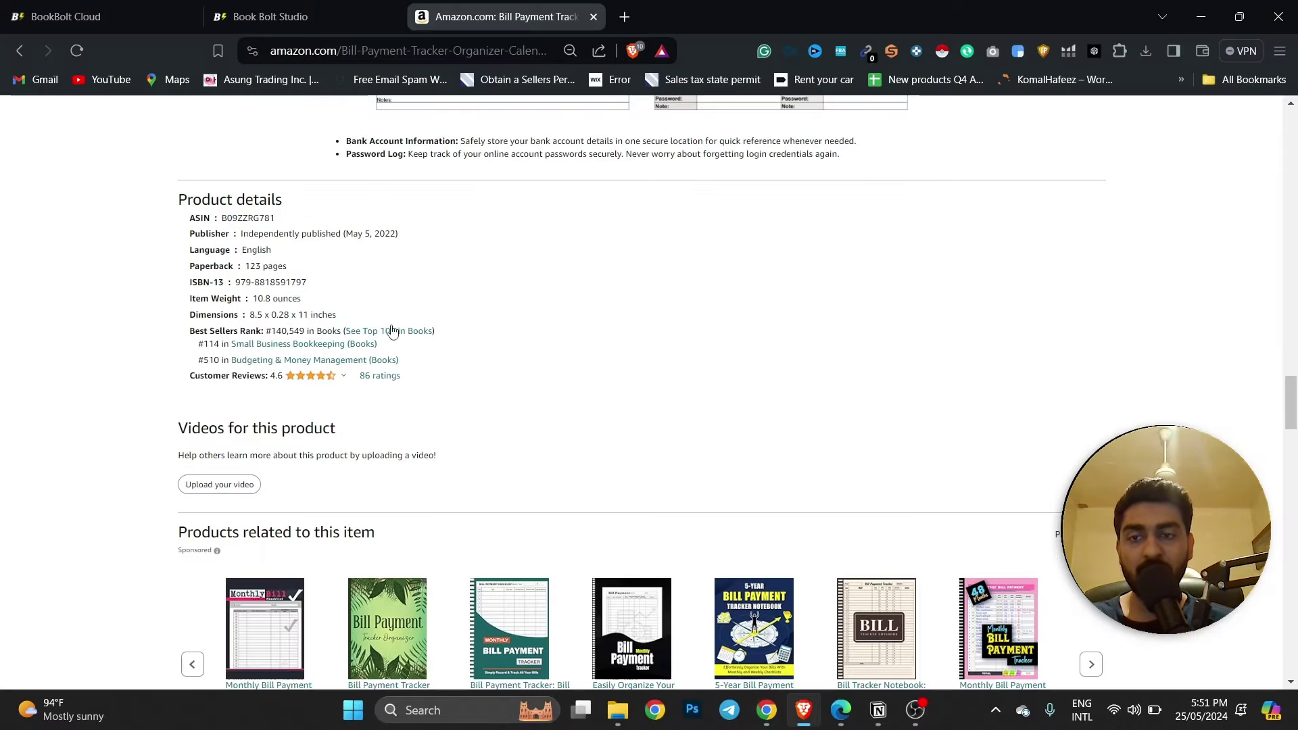
{"action": "left_click_drag", "start_coordinate": [197, 235], "coordinate": [346, 290]}
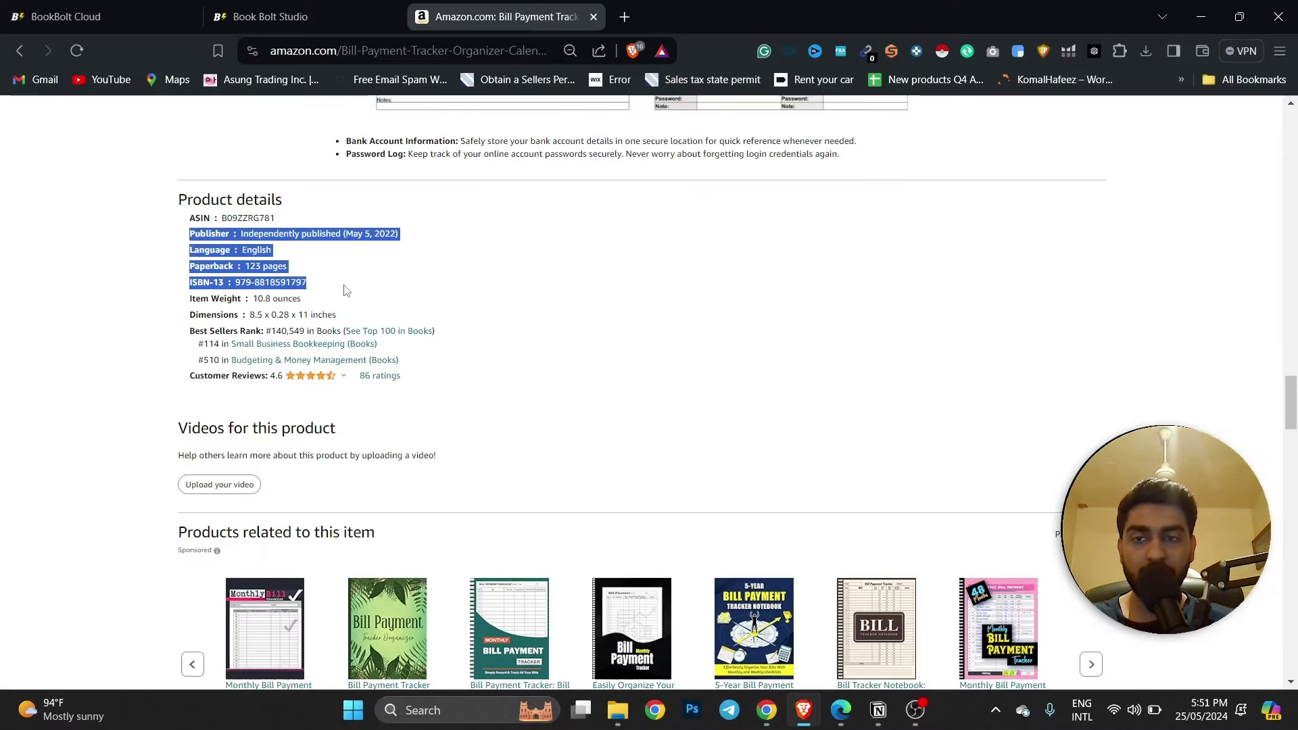
{"action": "left_click", "coordinate": [216, 312]}
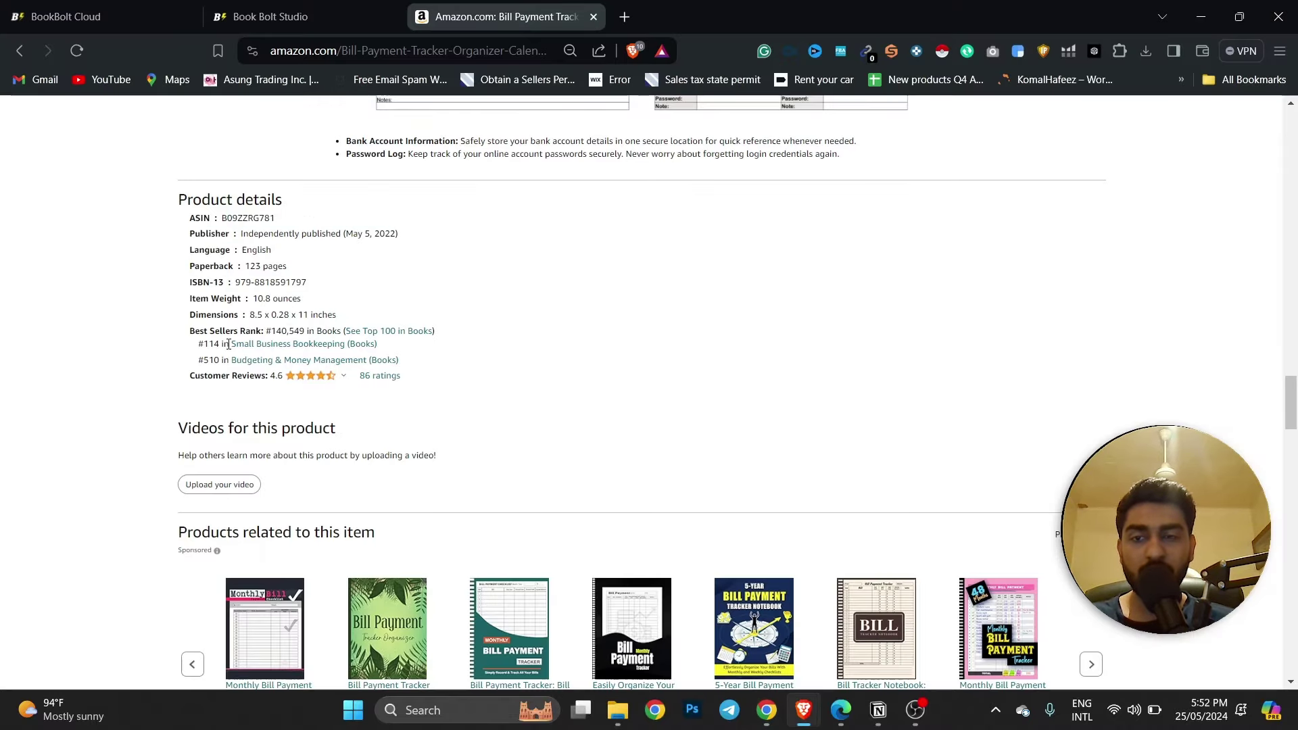
{"action": "left_click_drag", "start_coordinate": [225, 345], "coordinate": [373, 349]}
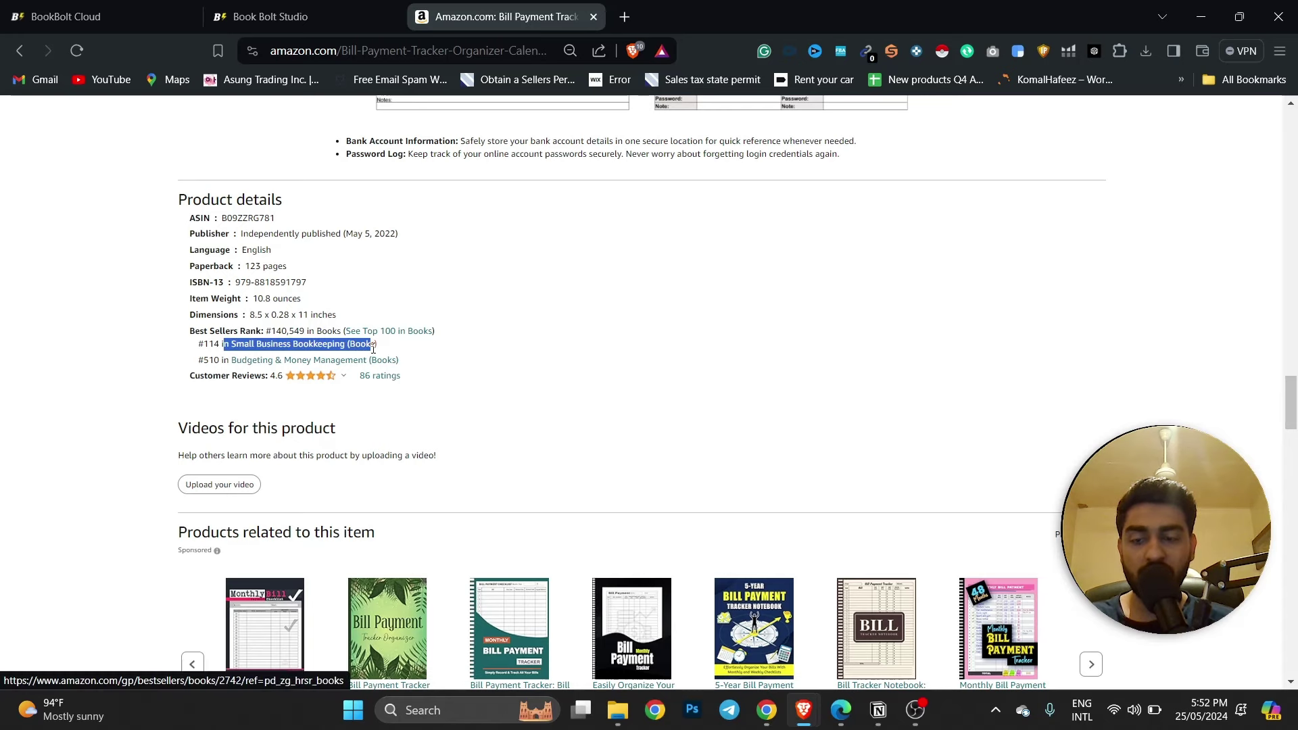
{"action": "key", "text": "alt+Tab"}
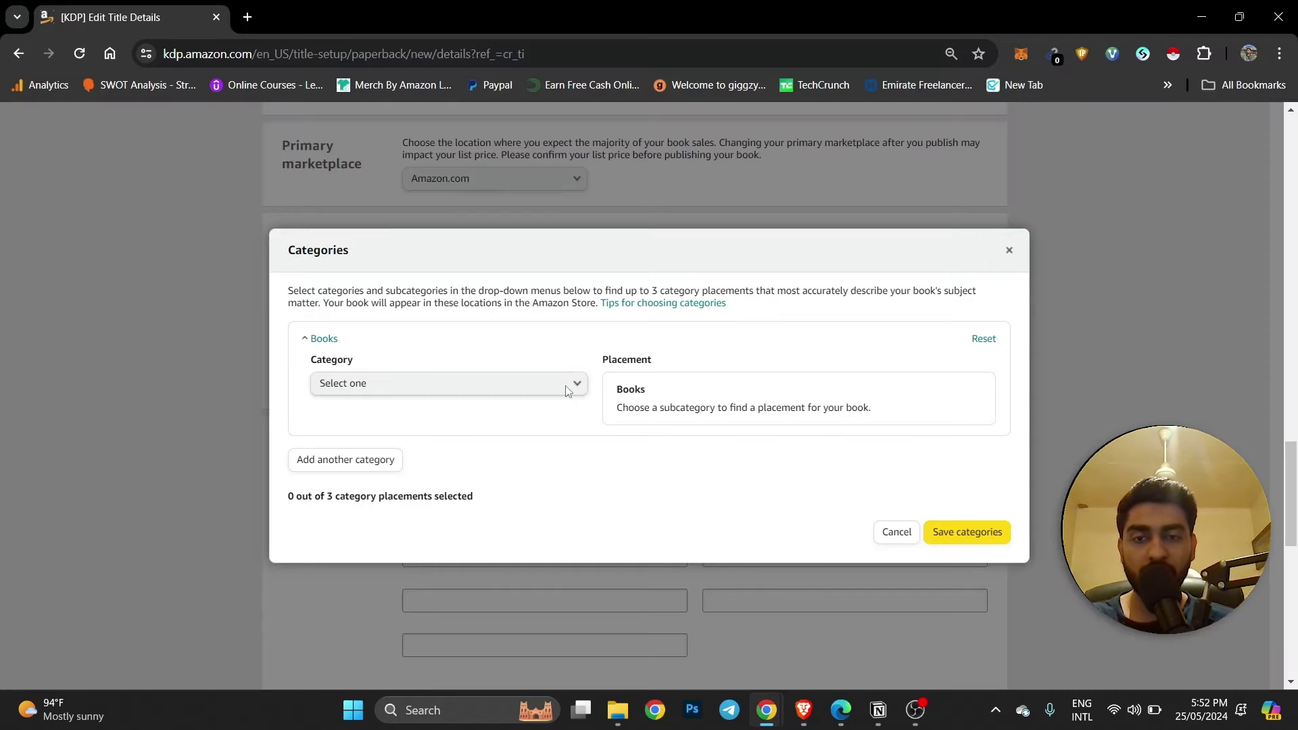
Choose Business & Money as the category and browse subcategories without picking one.
{"action": "left_click", "coordinate": [567, 384]}
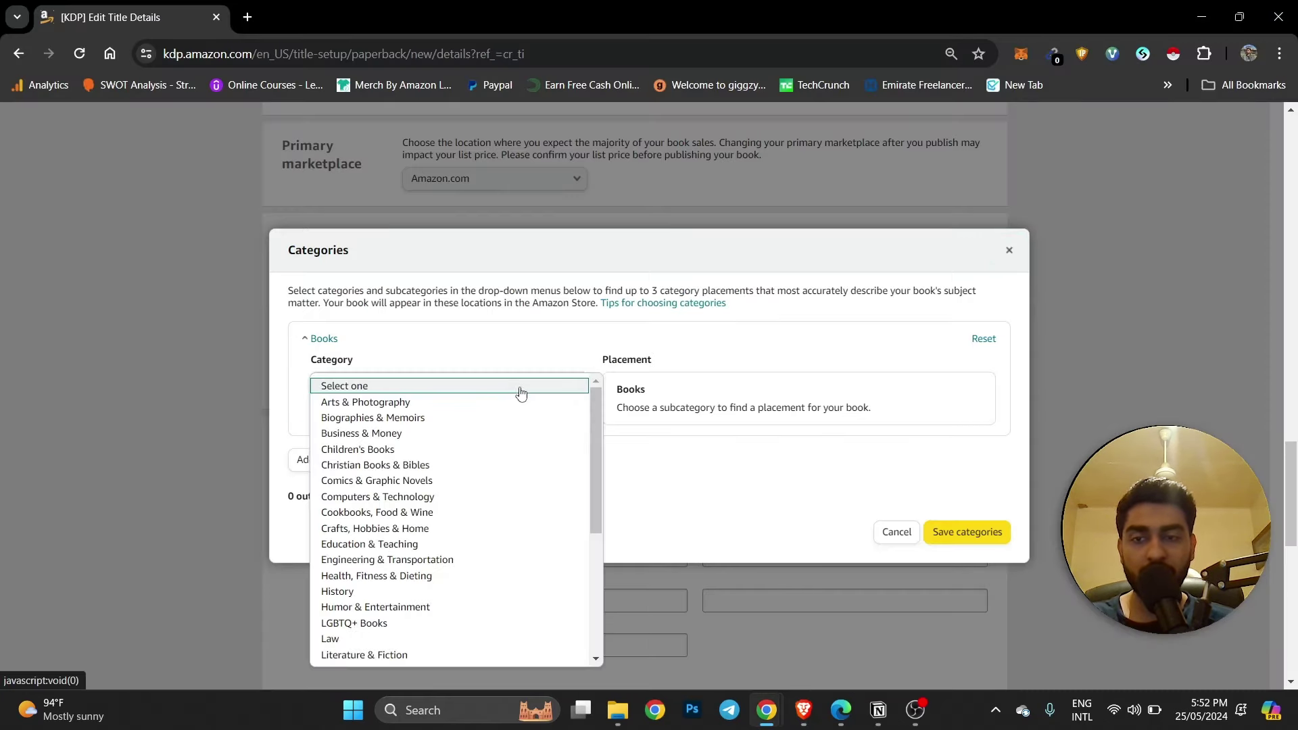
{"action": "left_click", "coordinate": [405, 433]}
{"action": "left_click", "coordinate": [404, 382]}
{"action": "scroll", "coordinate": [424, 496], "scroll_direction": "down", "scroll_amount": 5}
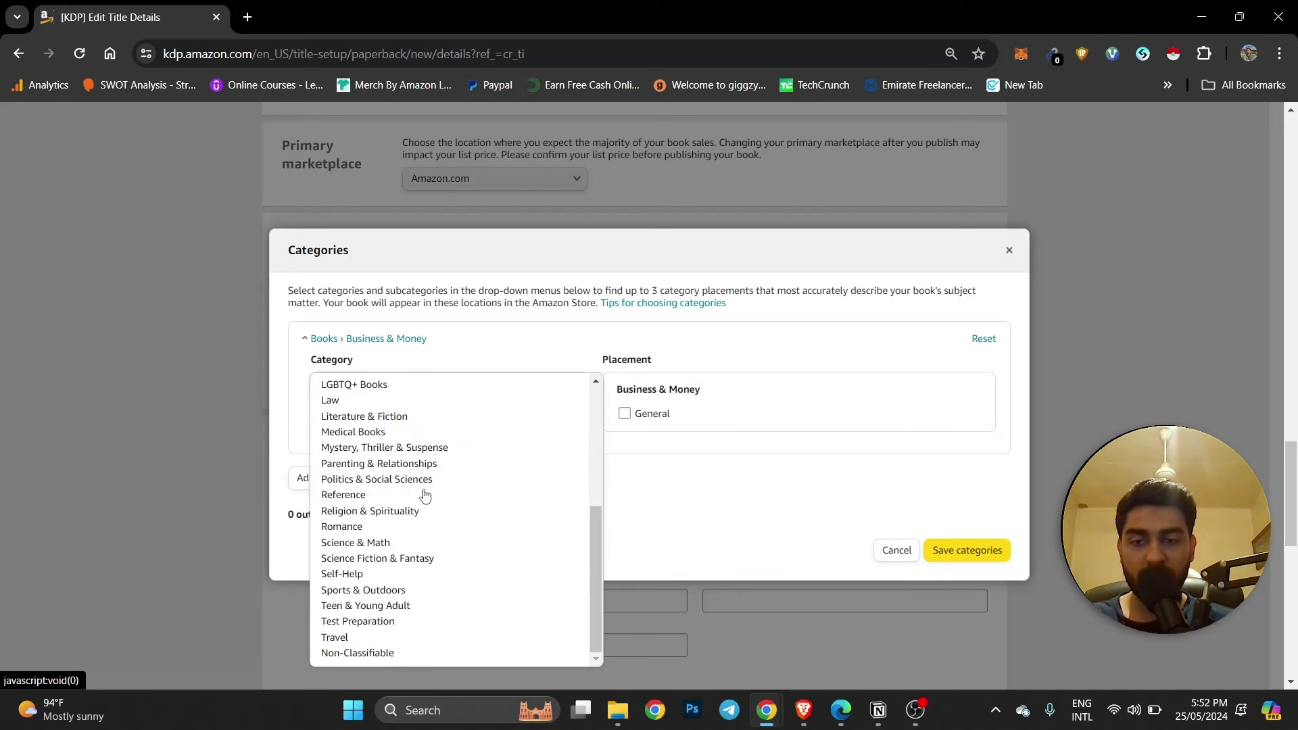
{"action": "scroll", "coordinate": [504, 356], "scroll_direction": "down", "scroll_amount": 5}
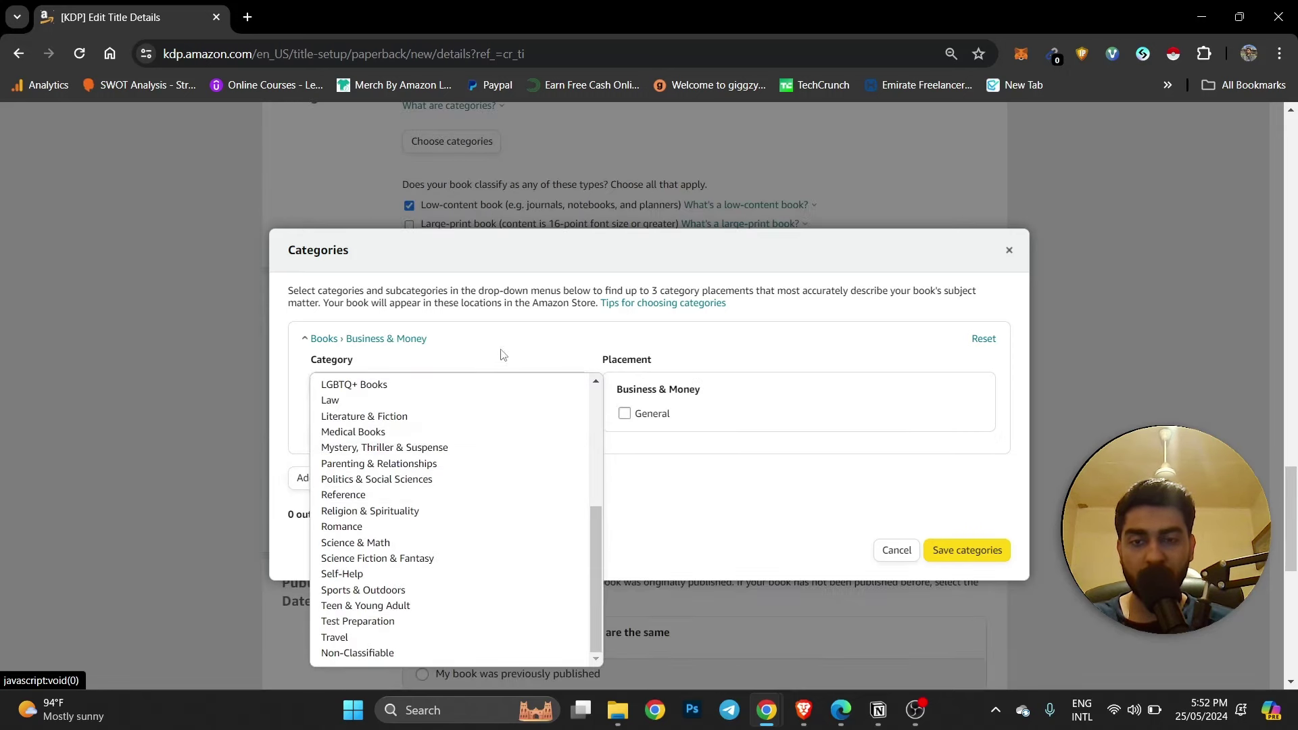
{"action": "left_click", "coordinate": [472, 439]}
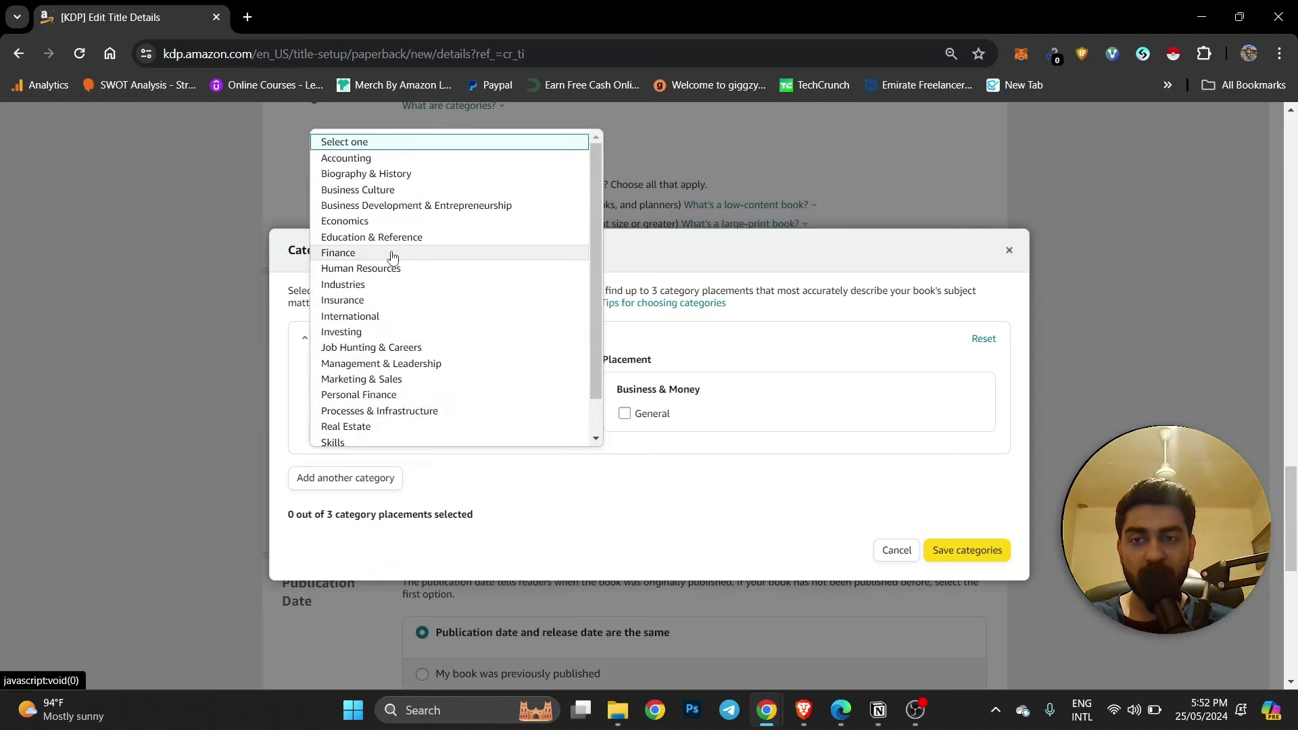
{"action": "scroll", "coordinate": [394, 259], "scroll_direction": "down", "scroll_amount": 1}
{"action": "scroll", "coordinate": [399, 433], "scroll_direction": "up", "scroll_amount": 3}
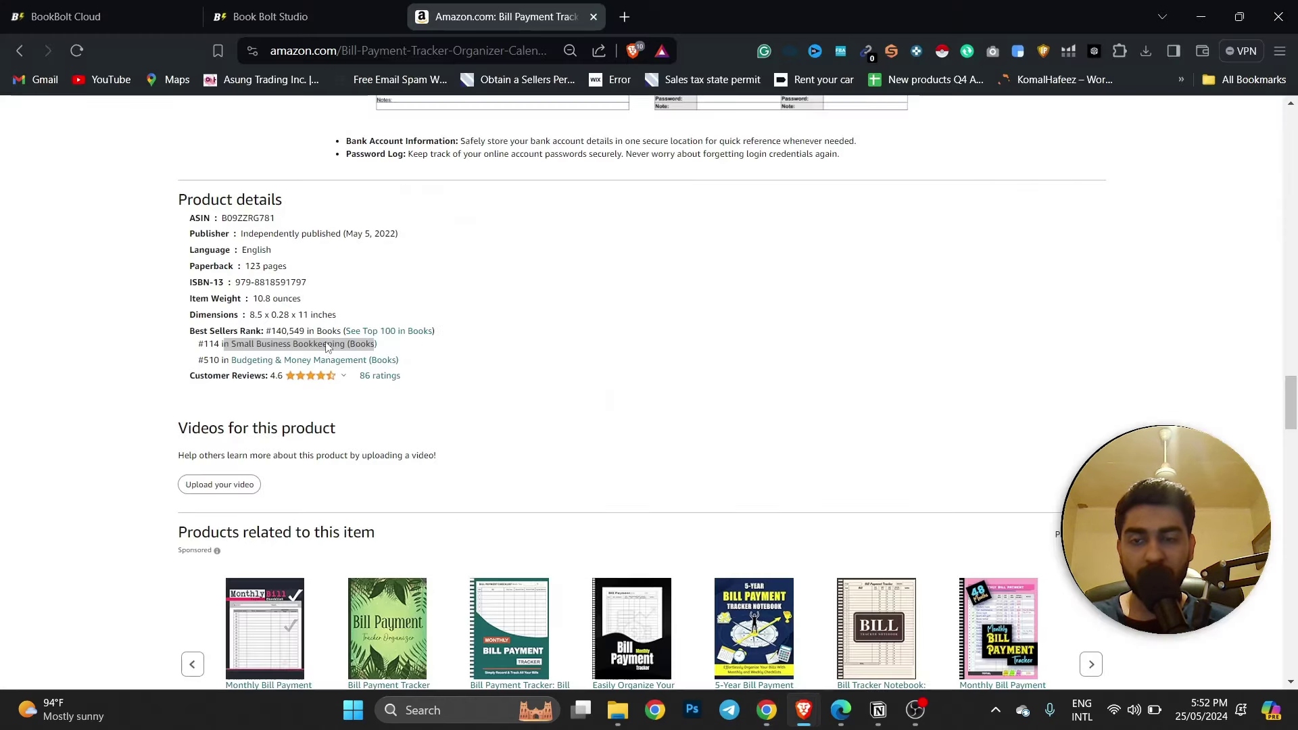
{"action": "left_click_drag", "start_coordinate": [224, 344], "coordinate": [372, 344]}
{"action": "left_click", "coordinate": [497, 369]}
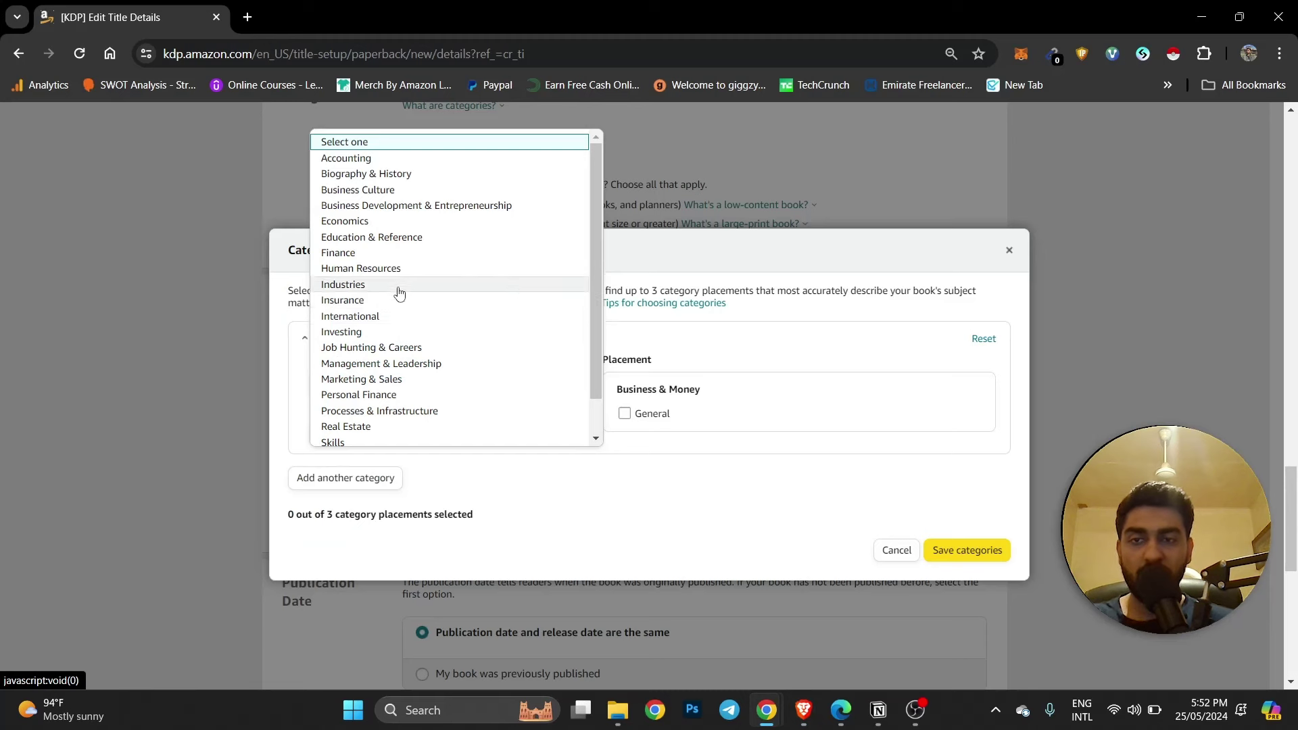
{"action": "scroll", "coordinate": [503, 347], "scroll_direction": "down", "scroll_amount": 1}
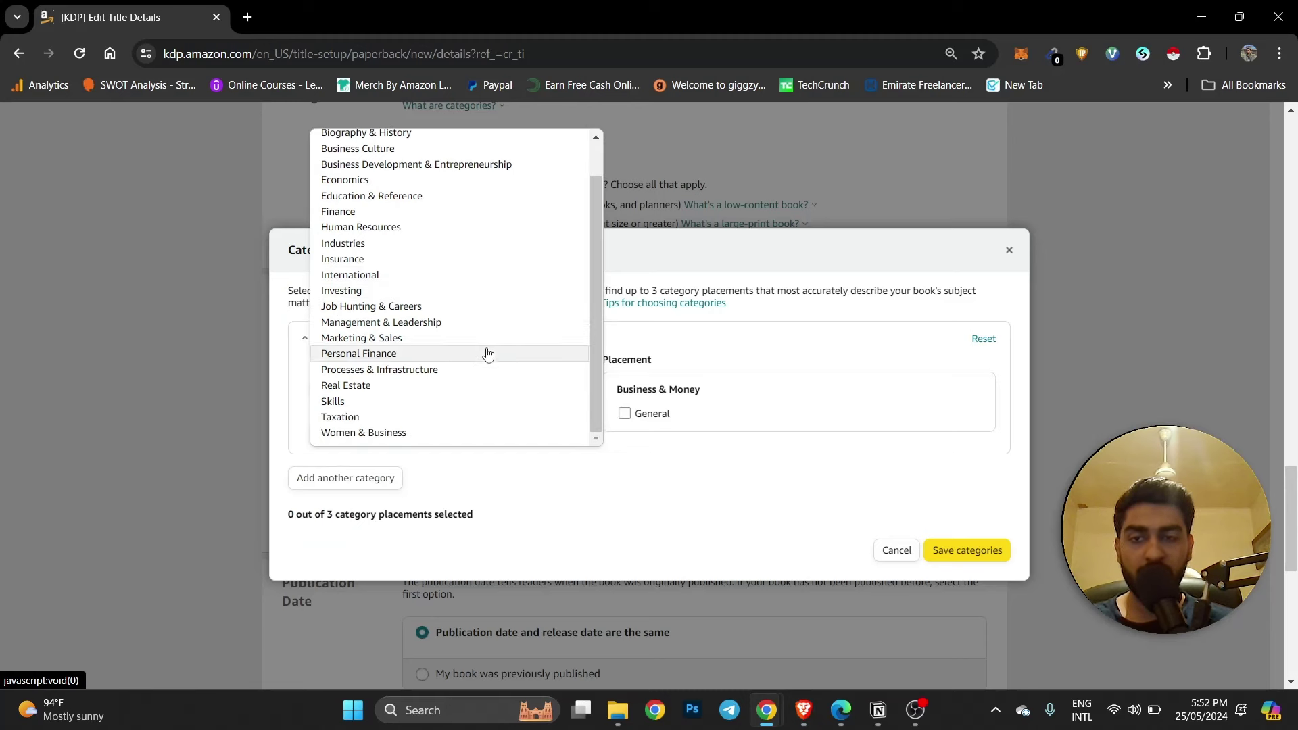
{"action": "left_click", "coordinate": [581, 463]}
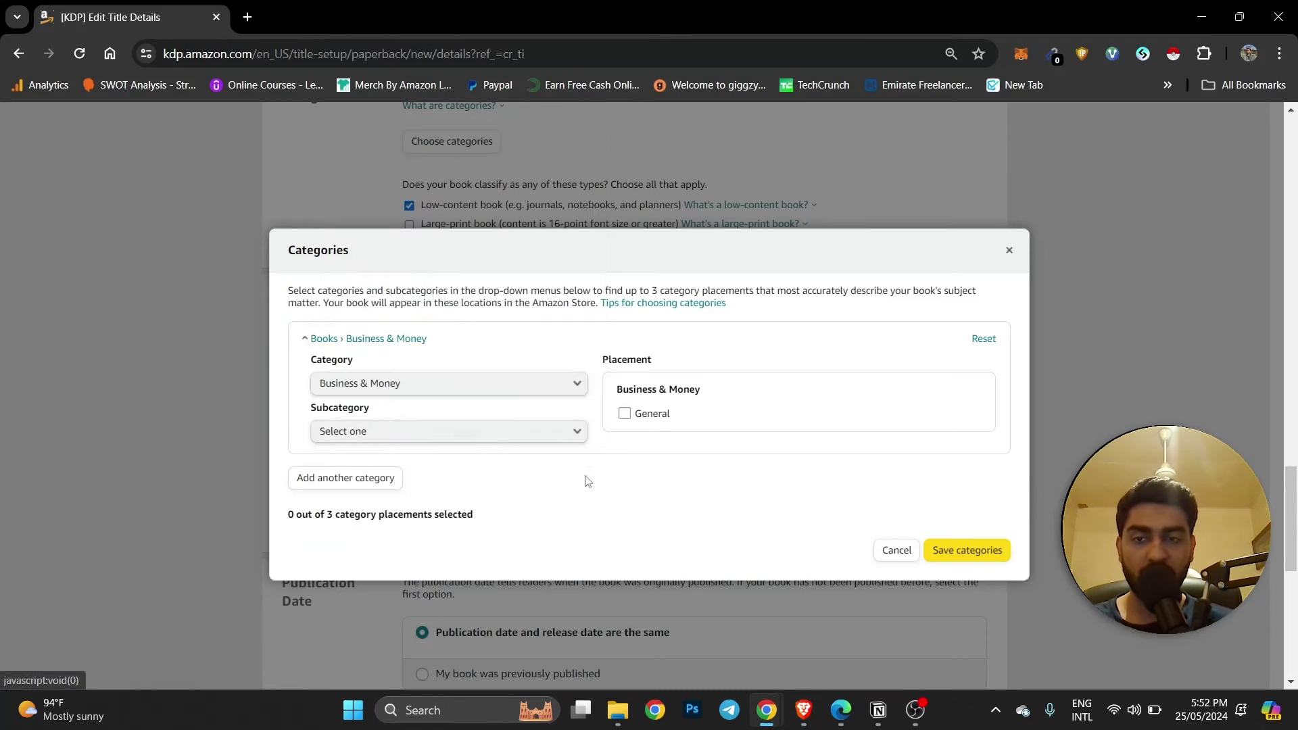
Keep Business & Money and pick Finance as the subcategory to reveal its placements.
{"action": "left_click", "coordinate": [453, 382]}
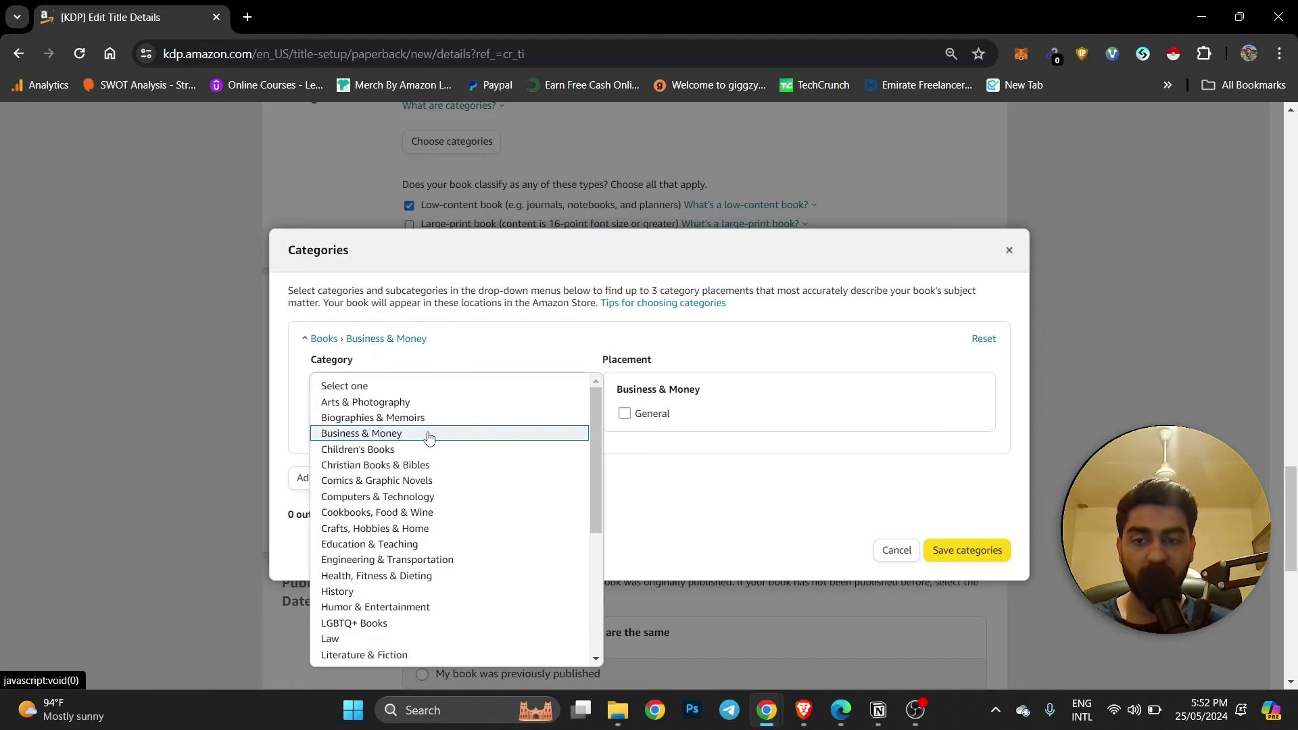
{"action": "scroll", "coordinate": [461, 450], "scroll_direction": "down", "scroll_amount": 3}
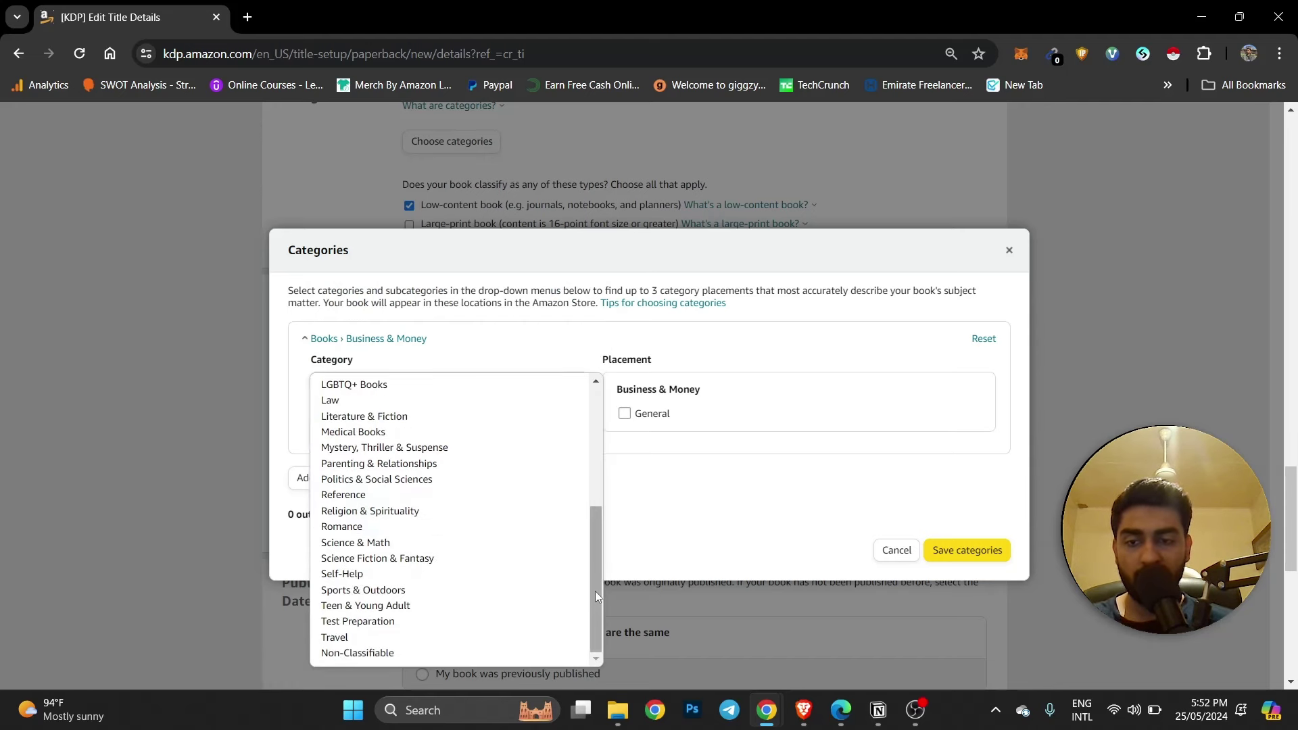
{"action": "left_click_drag", "start_coordinate": [595, 591], "coordinate": [588, 466]}
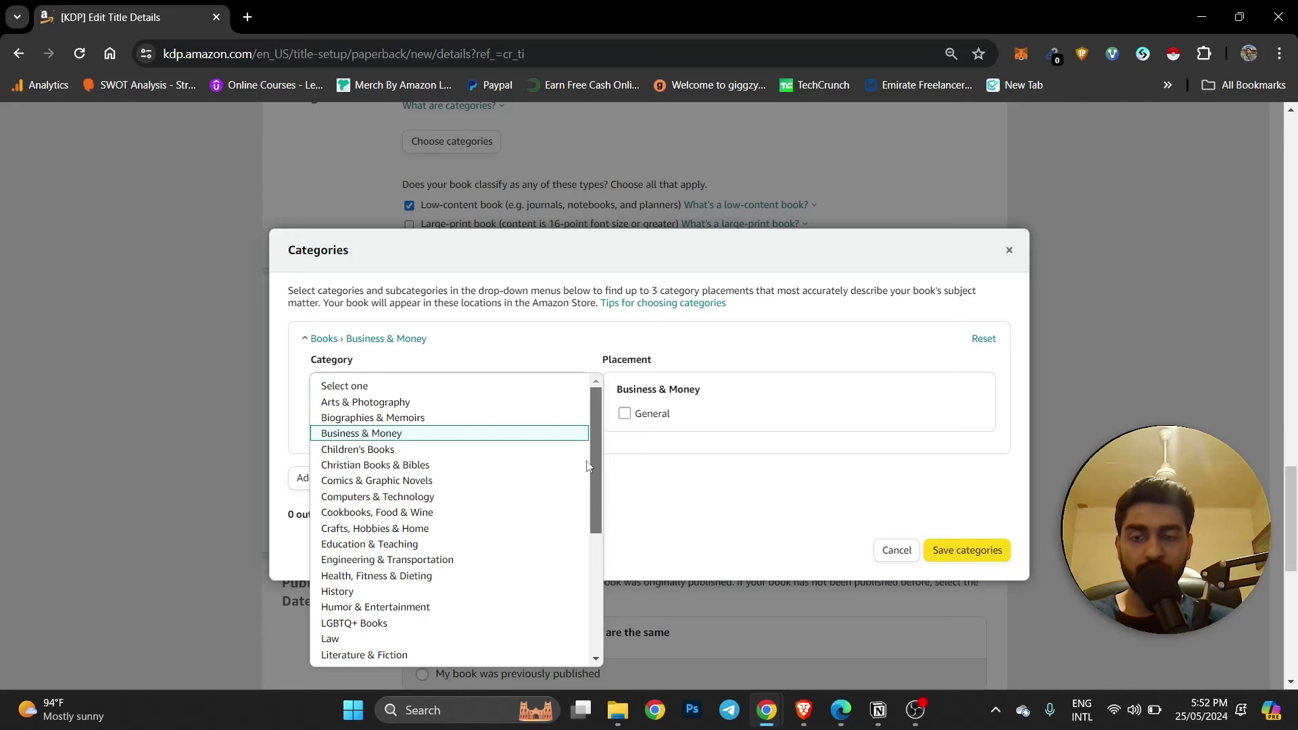
{"action": "left_click", "coordinate": [676, 524]}
{"action": "left_click", "coordinate": [419, 437]}
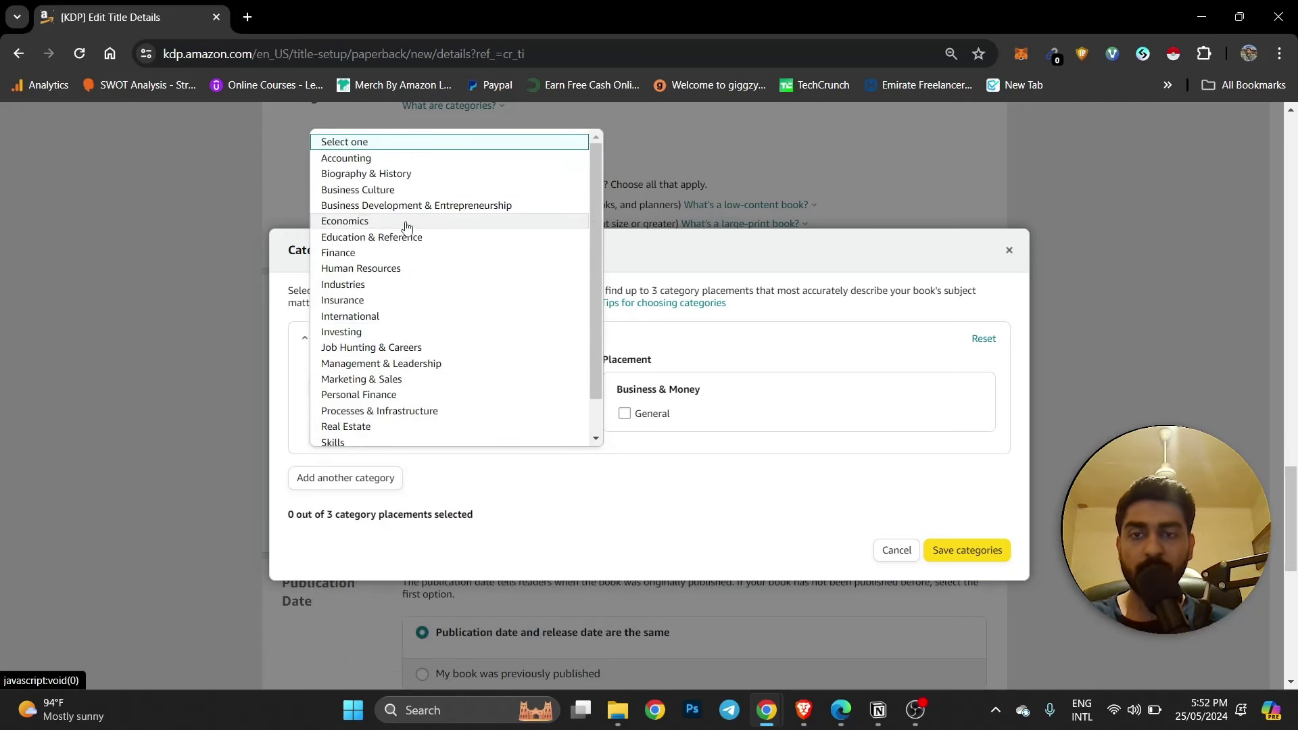
{"action": "scroll", "coordinate": [456, 249], "scroll_direction": "down", "scroll_amount": 1}
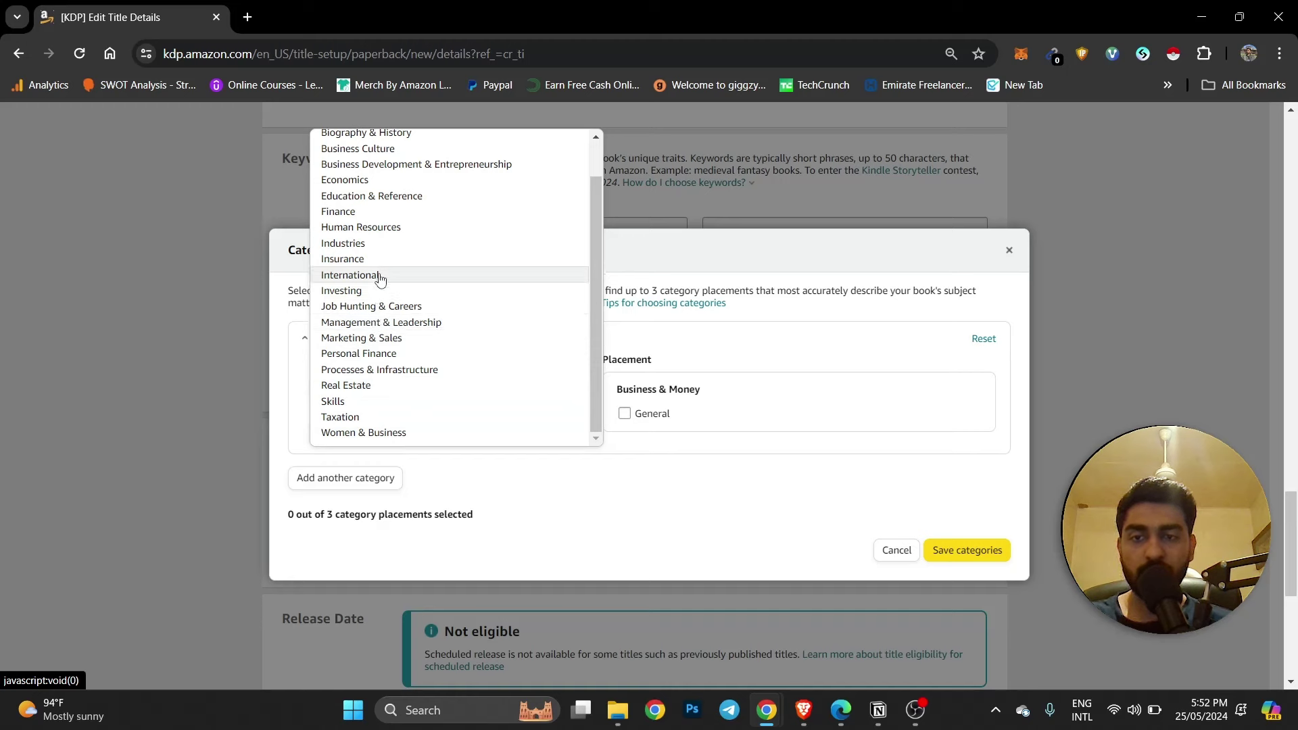
{"action": "scroll", "coordinate": [406, 301], "scroll_direction": "up", "scroll_amount": 2}
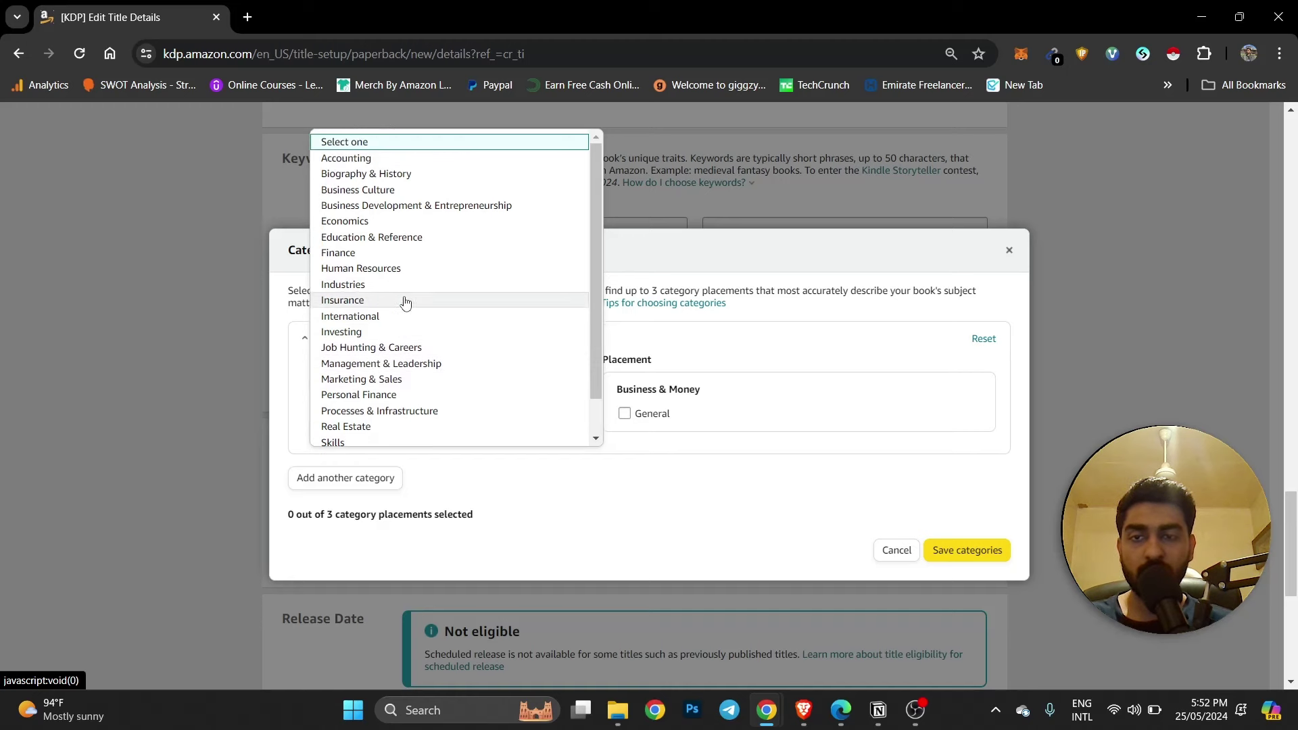
{"action": "left_click", "coordinate": [365, 252]}
{"action": "left_click", "coordinate": [467, 480]}
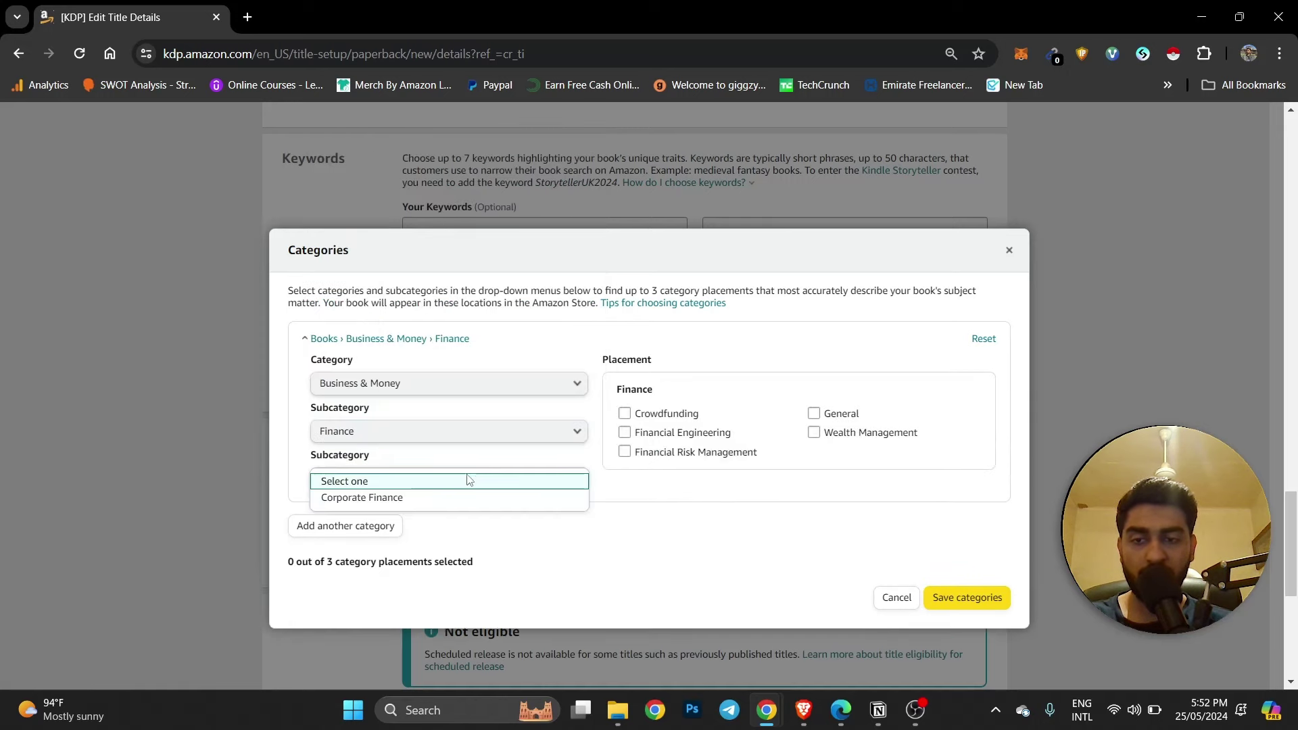
Reset the category to Books, browse the top-level list, and go to the competitor's page.
{"action": "left_click", "coordinate": [649, 481]}
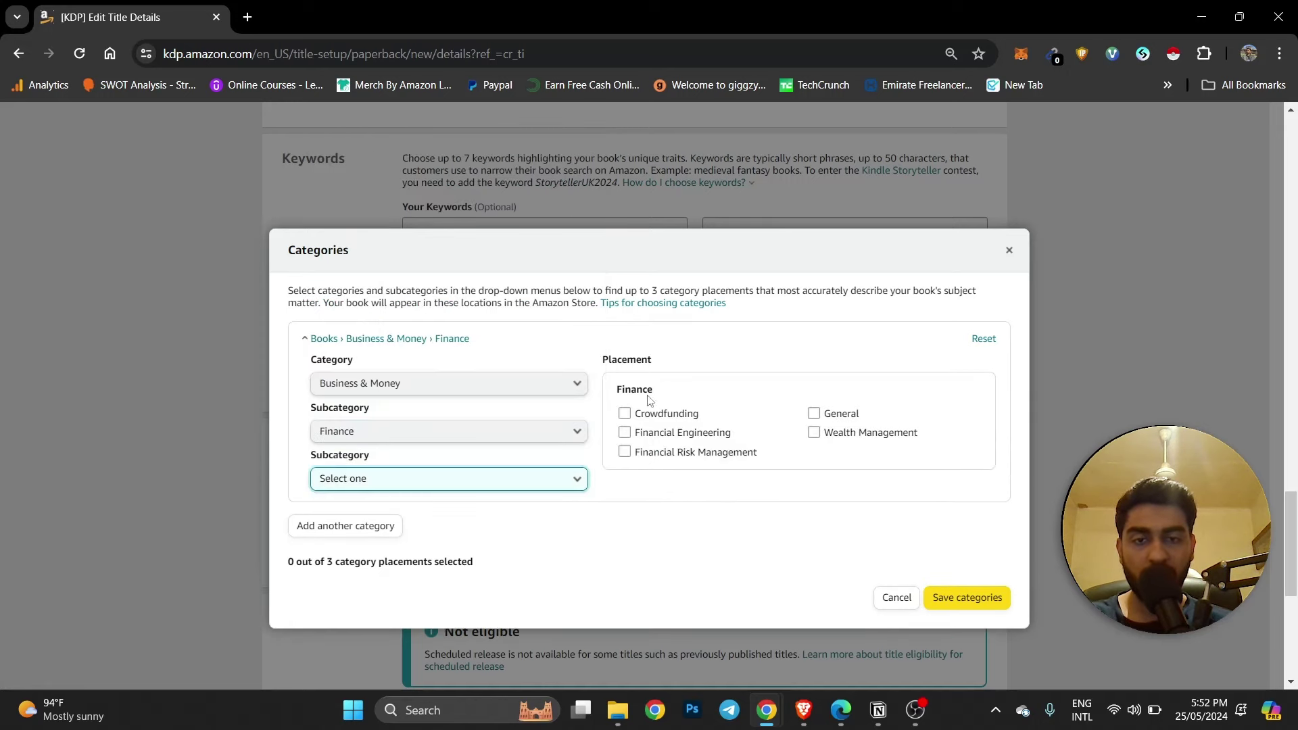
{"action": "left_click", "coordinate": [981, 338]}
{"action": "left_click", "coordinate": [437, 387]}
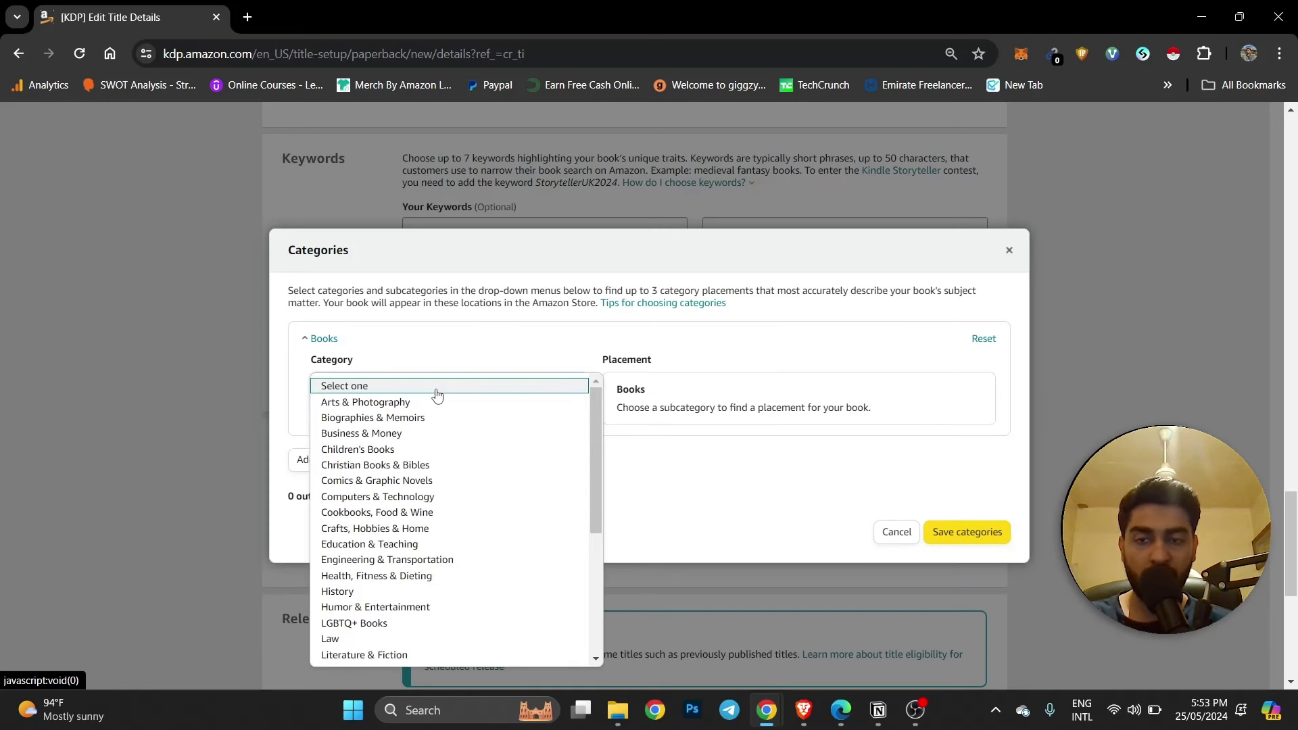
{"action": "scroll", "coordinate": [456, 415], "scroll_direction": "down", "scroll_amount": 2}
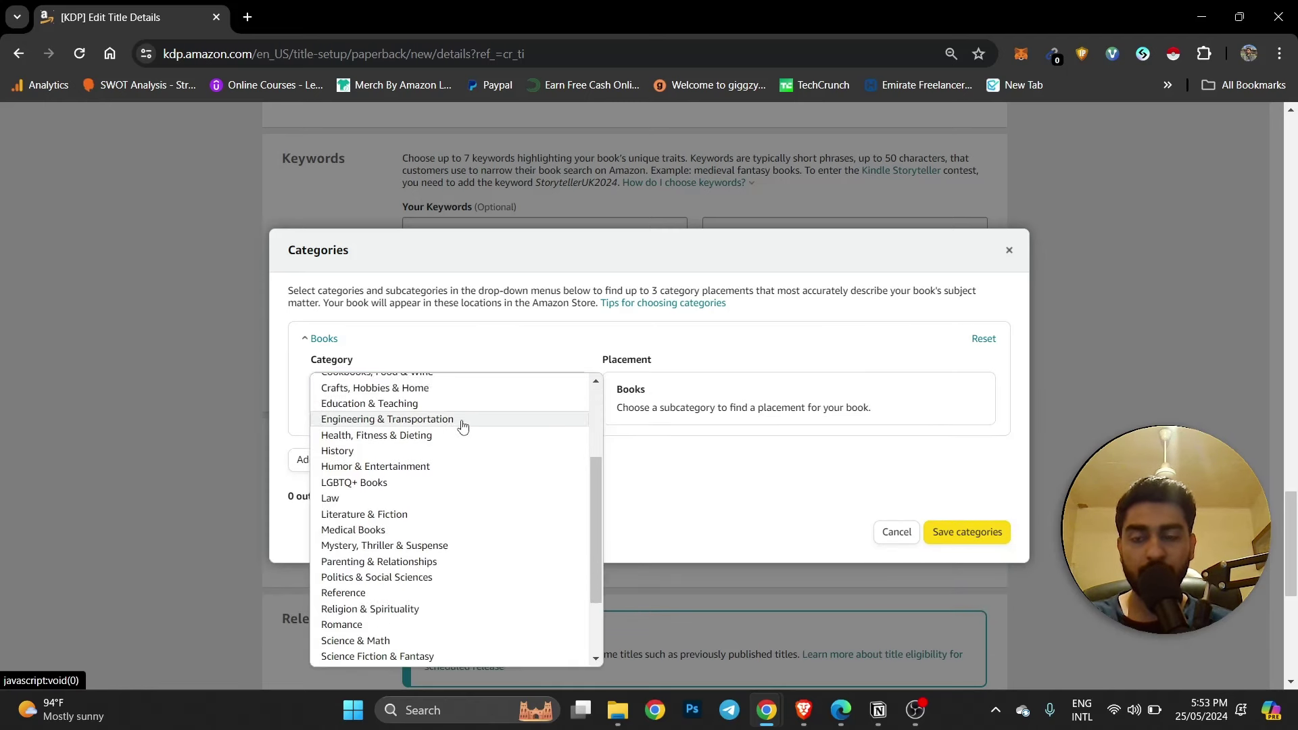
{"action": "scroll", "coordinate": [463, 426], "scroll_direction": "down", "scroll_amount": 3}
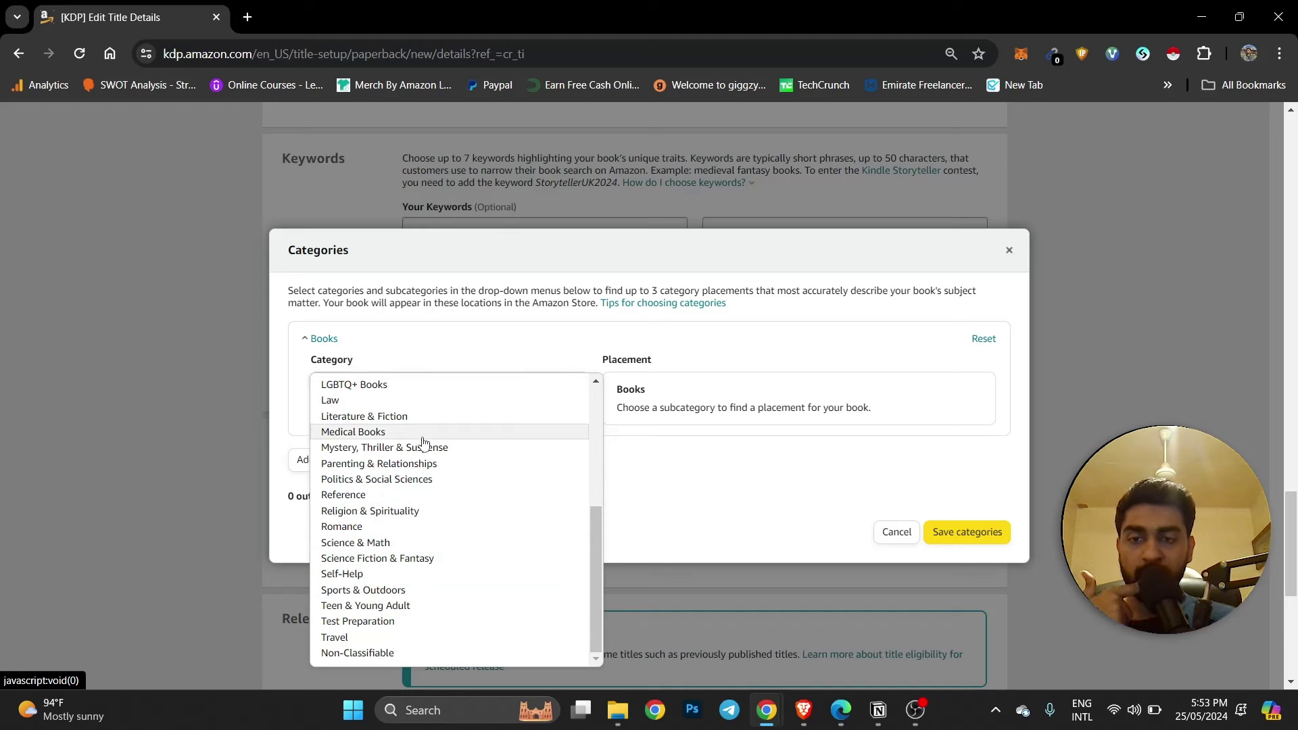
{"action": "scroll", "coordinate": [423, 443], "scroll_direction": "up", "scroll_amount": 2}
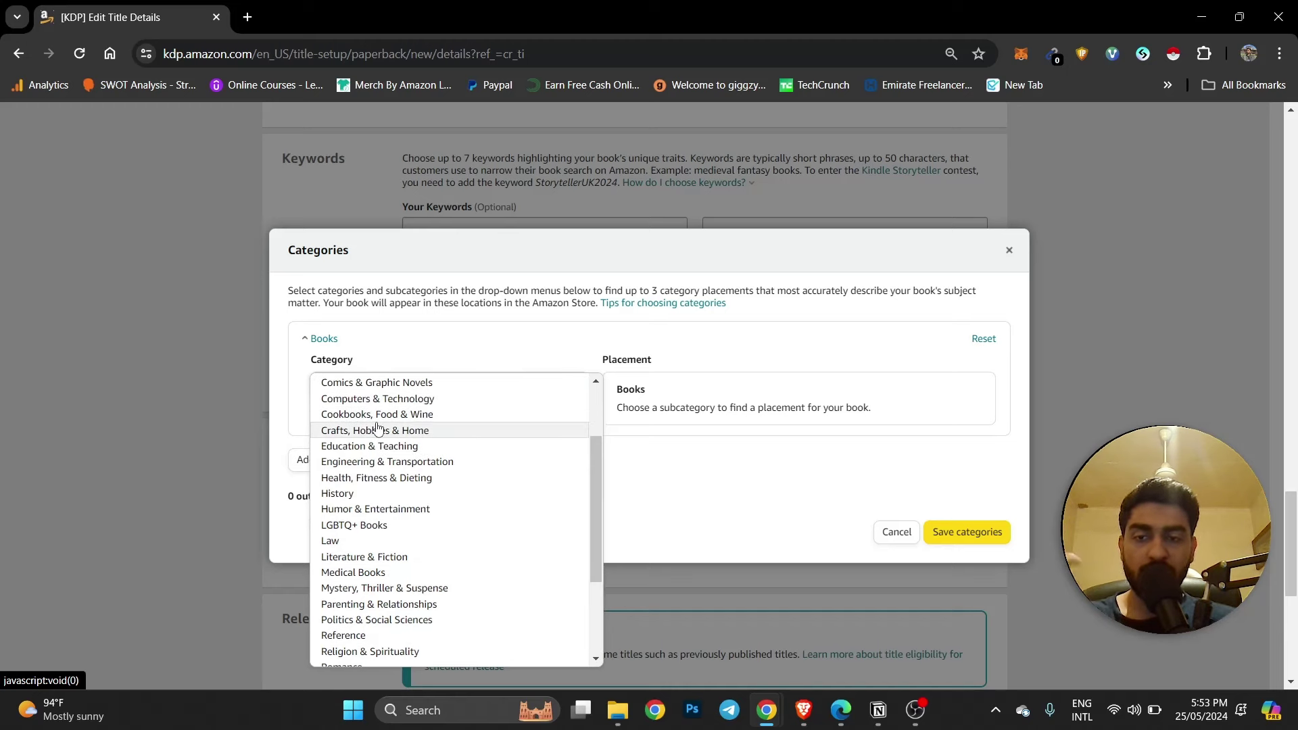
{"action": "scroll", "coordinate": [378, 427], "scroll_direction": "up", "scroll_amount": 2}
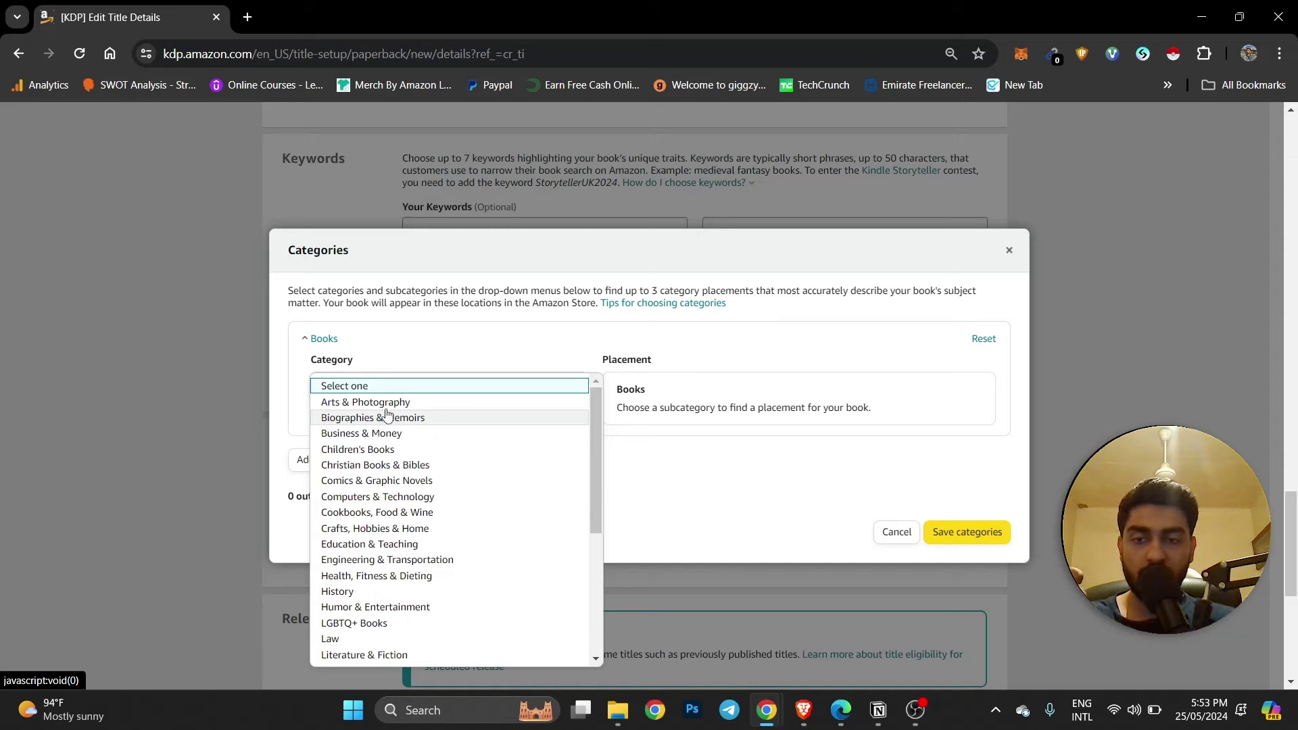
{"action": "key", "text": "Escape"}
{"action": "key", "text": "alt+Tab"}
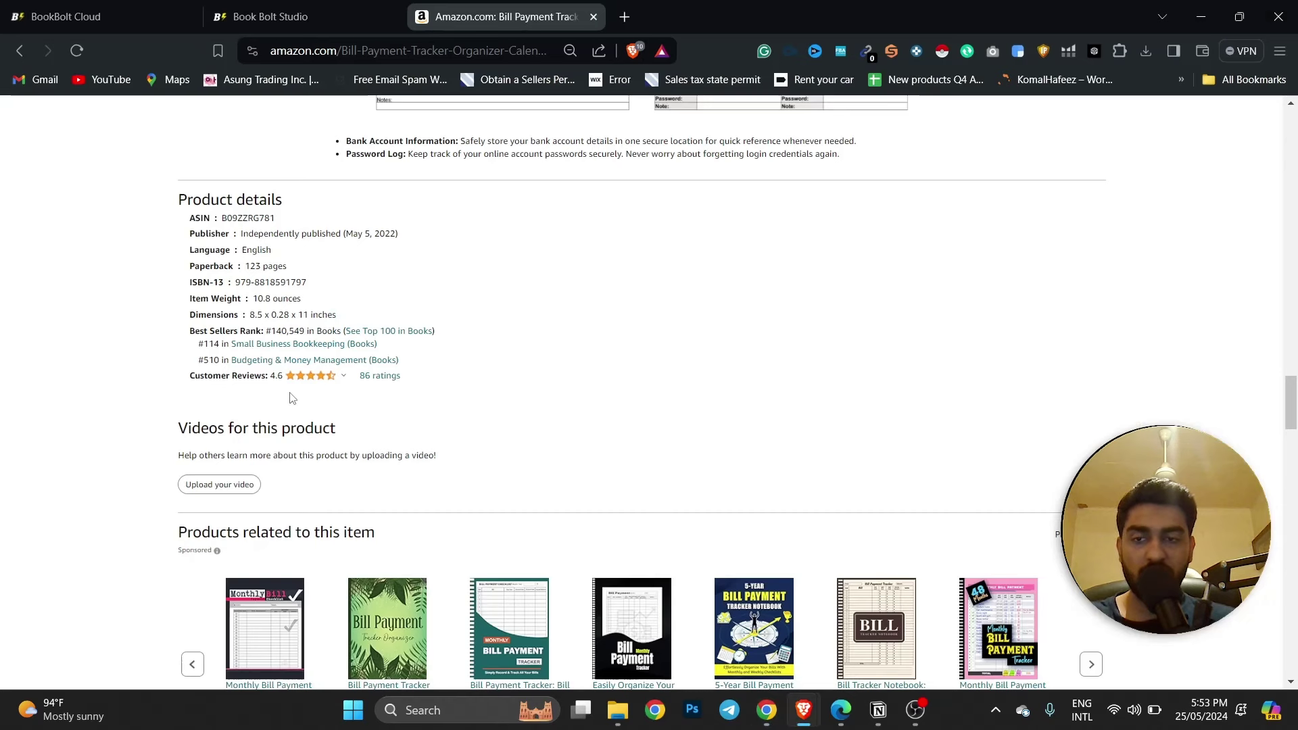
Copy the 'Best Sellers in Small Business Bookkeeping' heading and return to the KDP Categories dialog.
{"action": "left_click_drag", "start_coordinate": [190, 331], "coordinate": [333, 331]}
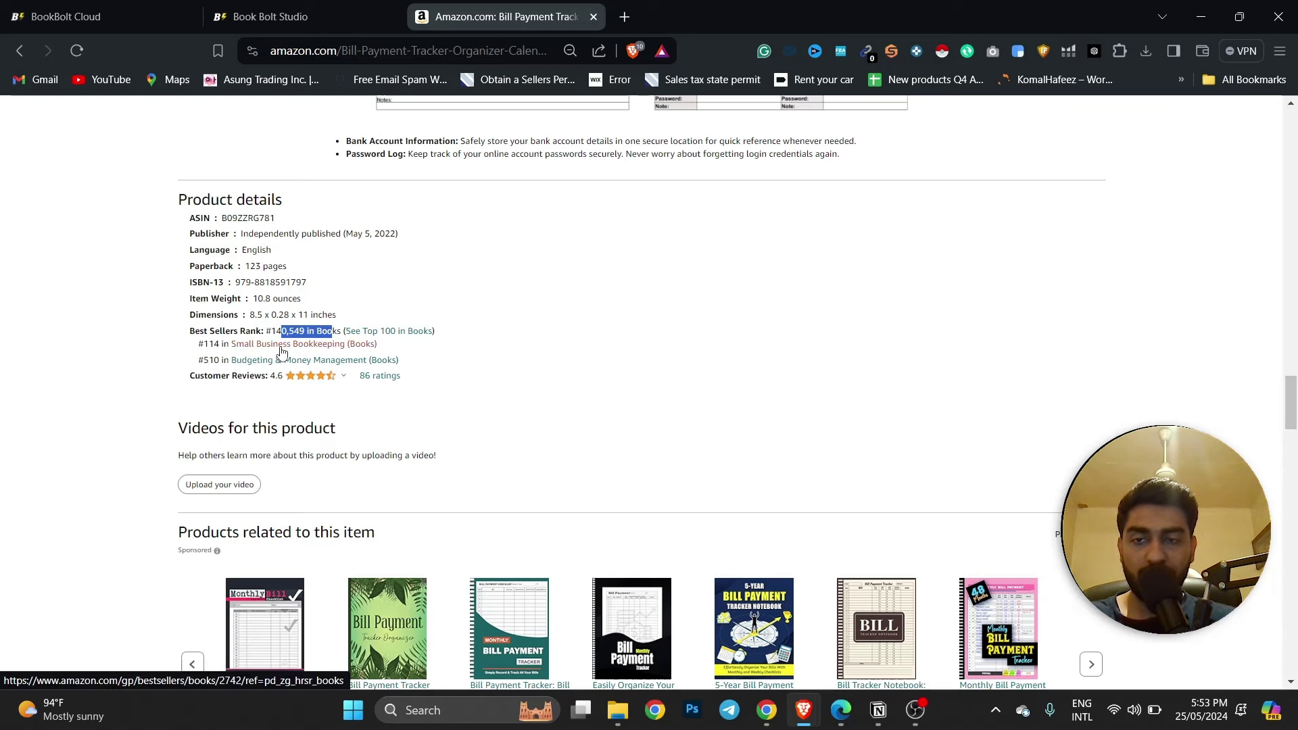
{"action": "left_click", "coordinate": [372, 346]}
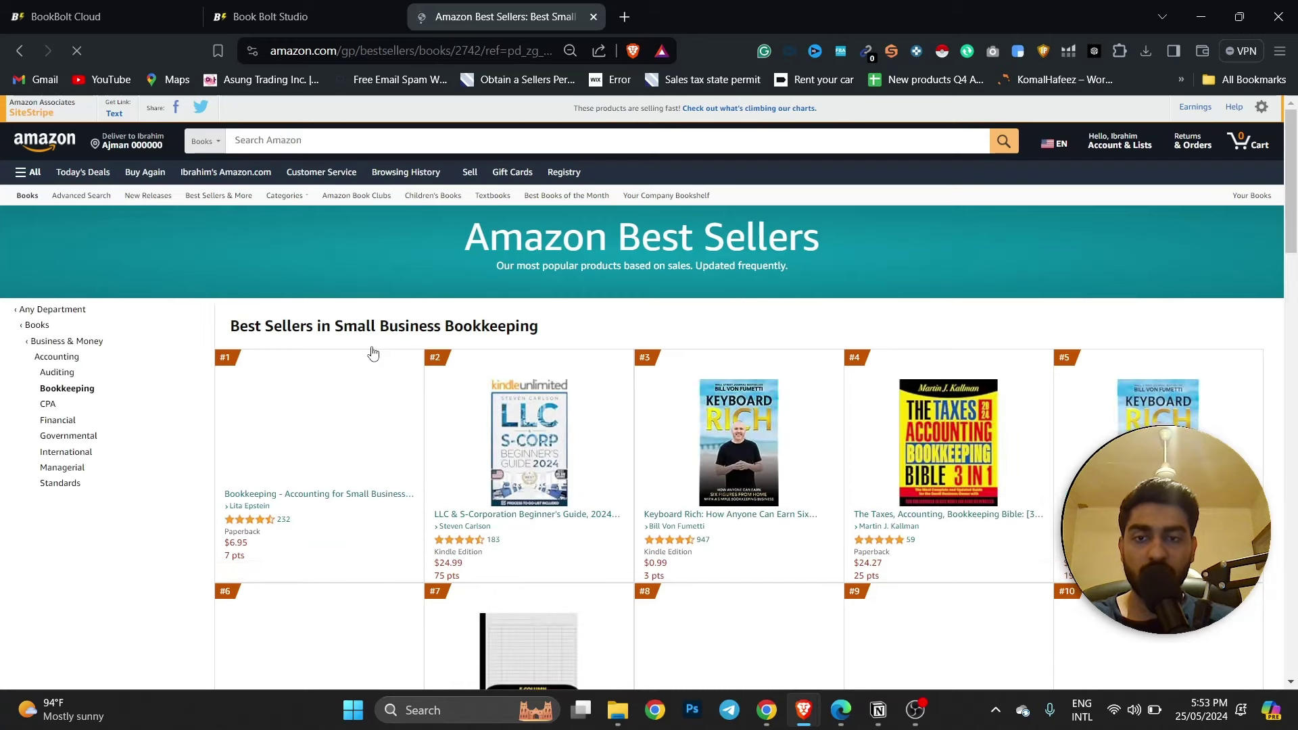
{"action": "triple_click", "coordinate": [544, 327]}
{"action": "right_click", "coordinate": [496, 330]}
{"action": "left_click", "coordinate": [497, 334]}
{"action": "key", "text": "alt+Tab"}
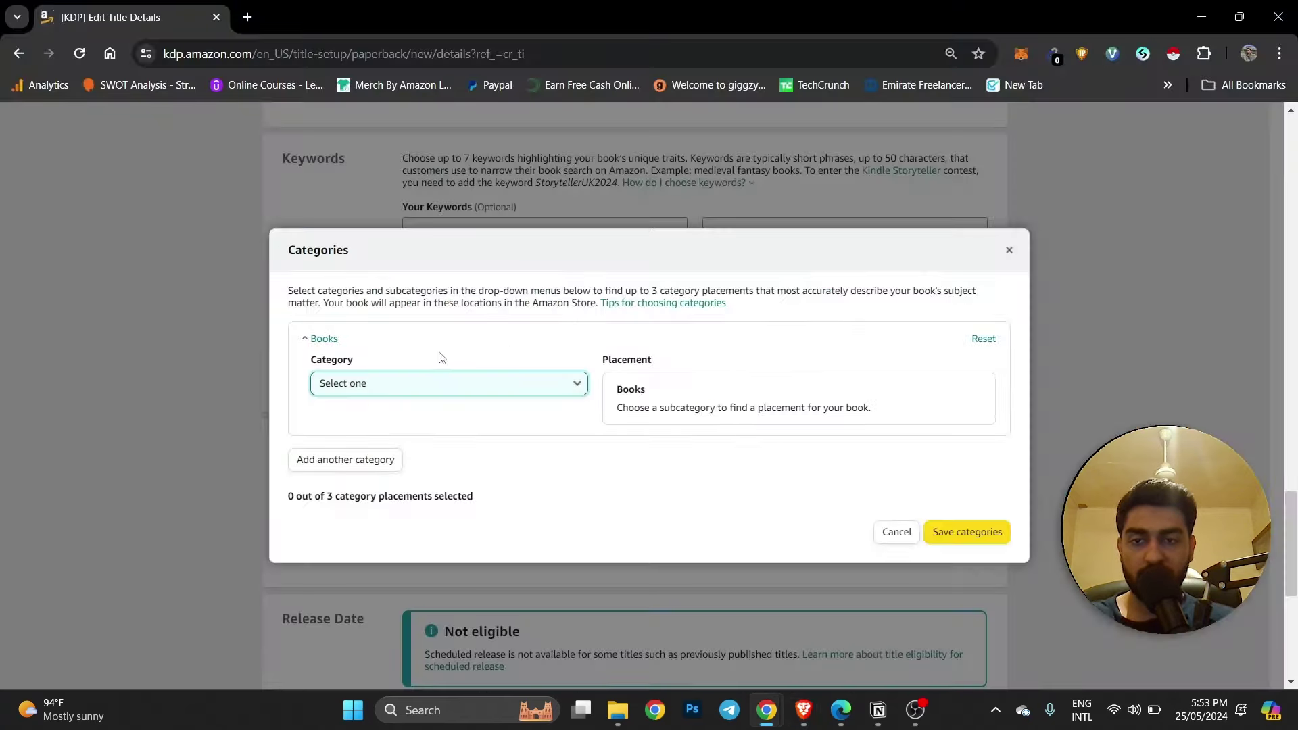
Add a second placement row, then close the Categories dialog.
{"action": "left_click", "coordinate": [473, 383]}
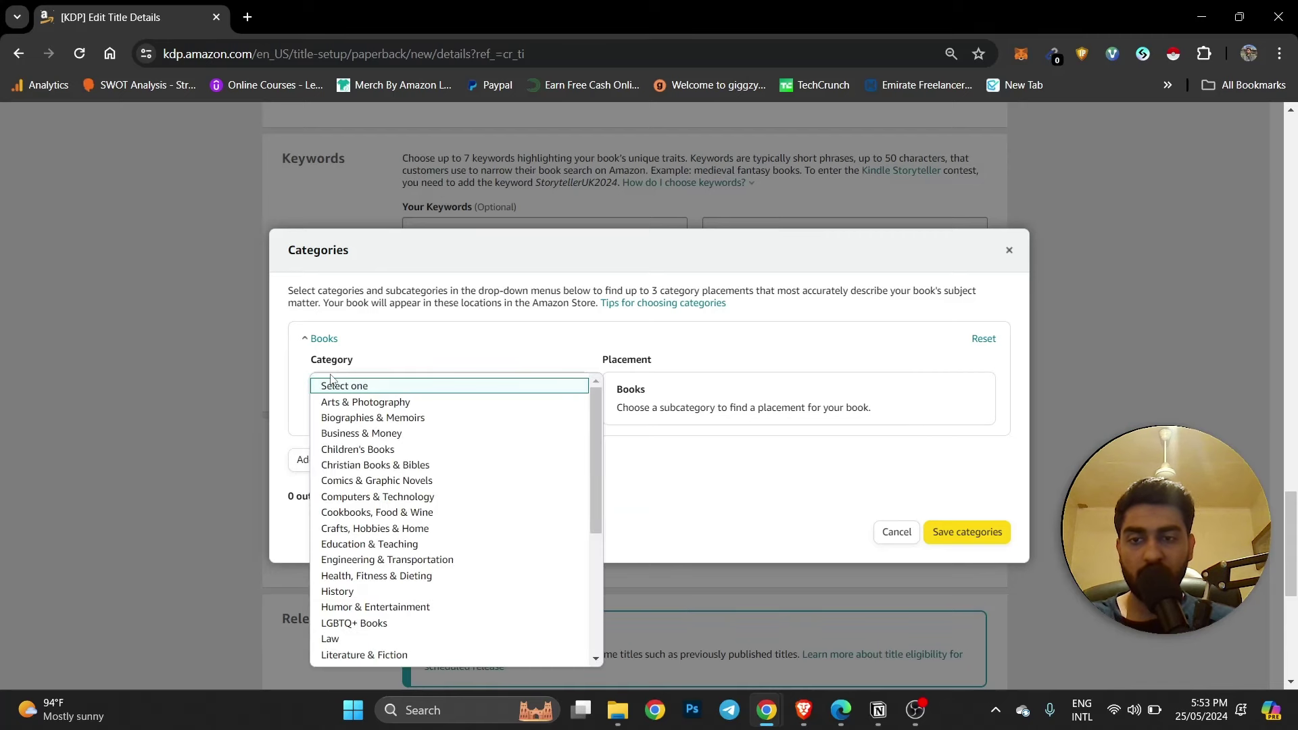
{"action": "key", "text": "Escape"}
{"action": "left_click", "coordinate": [349, 471]}
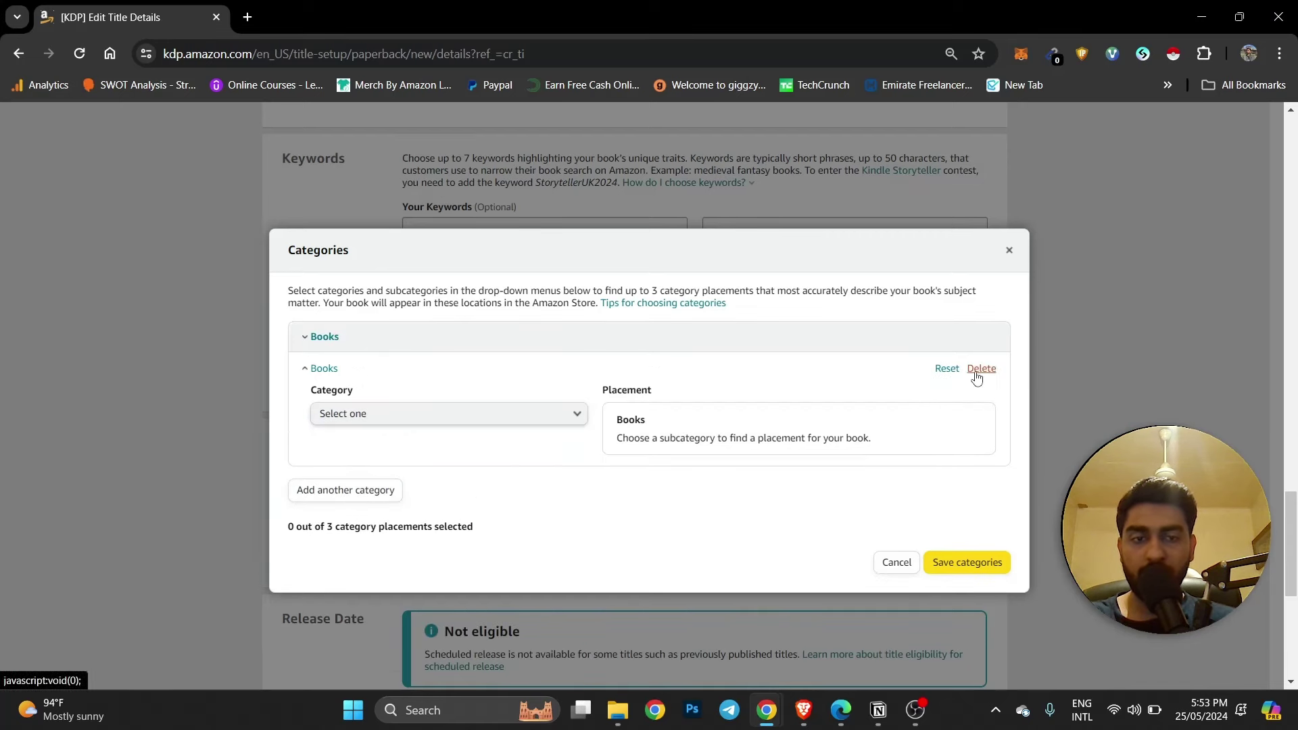
{"action": "left_click", "coordinate": [1008, 250]}
{"action": "scroll", "coordinate": [676, 348], "scroll_direction": "down", "scroll_amount": 2}
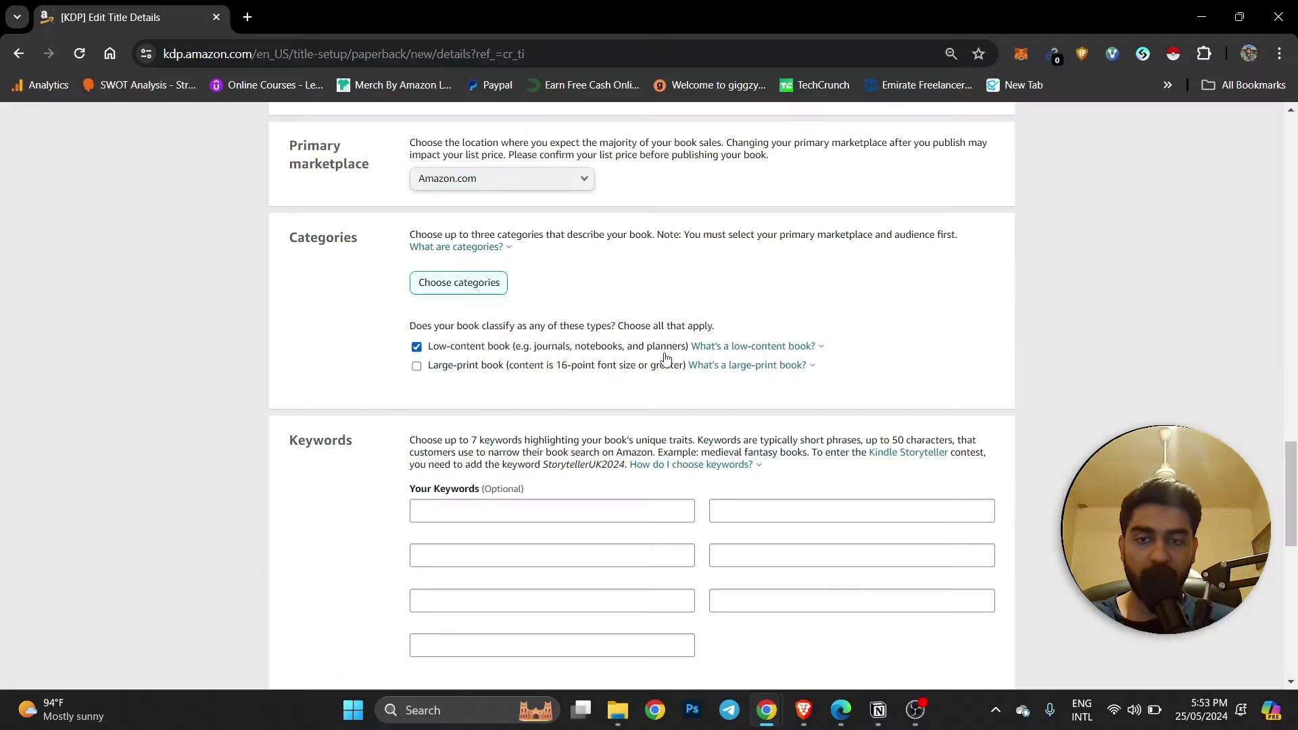
{"action": "scroll", "coordinate": [666, 359], "scroll_direction": "down", "scroll_amount": 2}
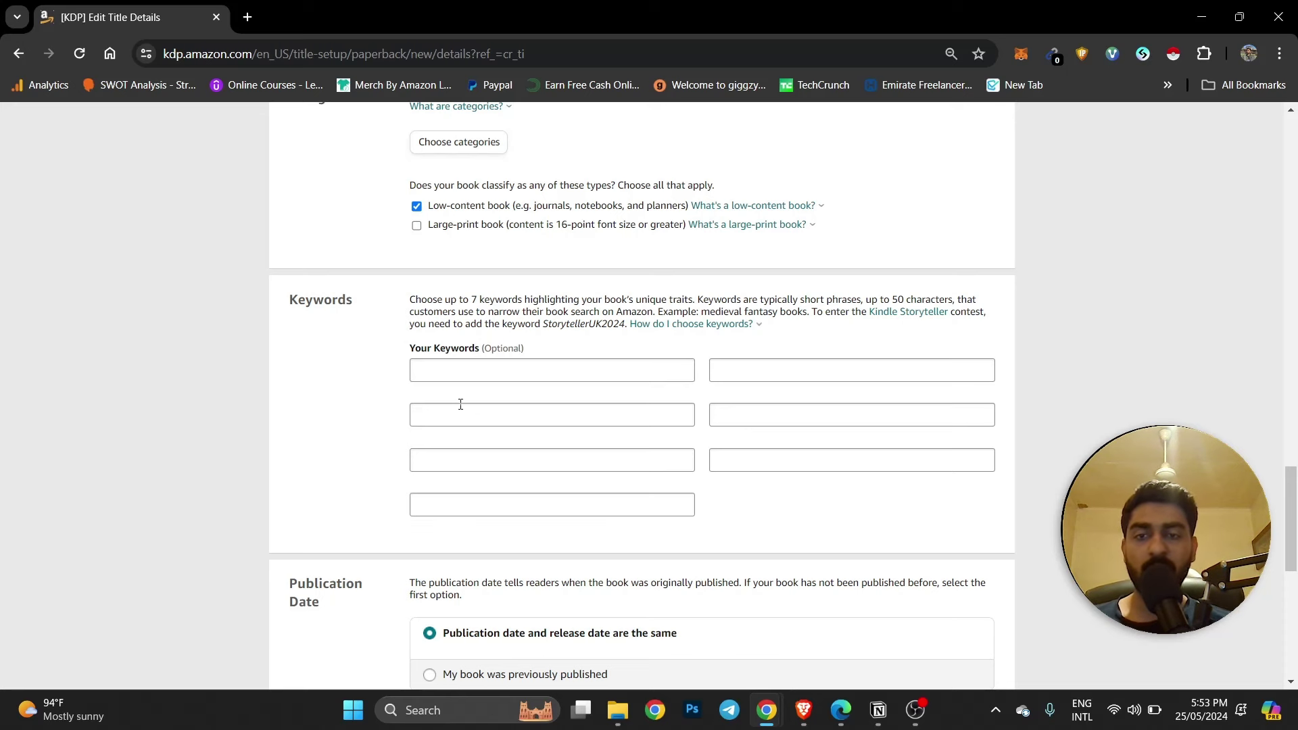
Paste '5-Year Bill Payment' from clipboard history into the first keyword box.
{"action": "left_click", "coordinate": [456, 373]}
{"action": "scroll", "coordinate": [579, 373], "scroll_direction": "down", "scroll_amount": 2}
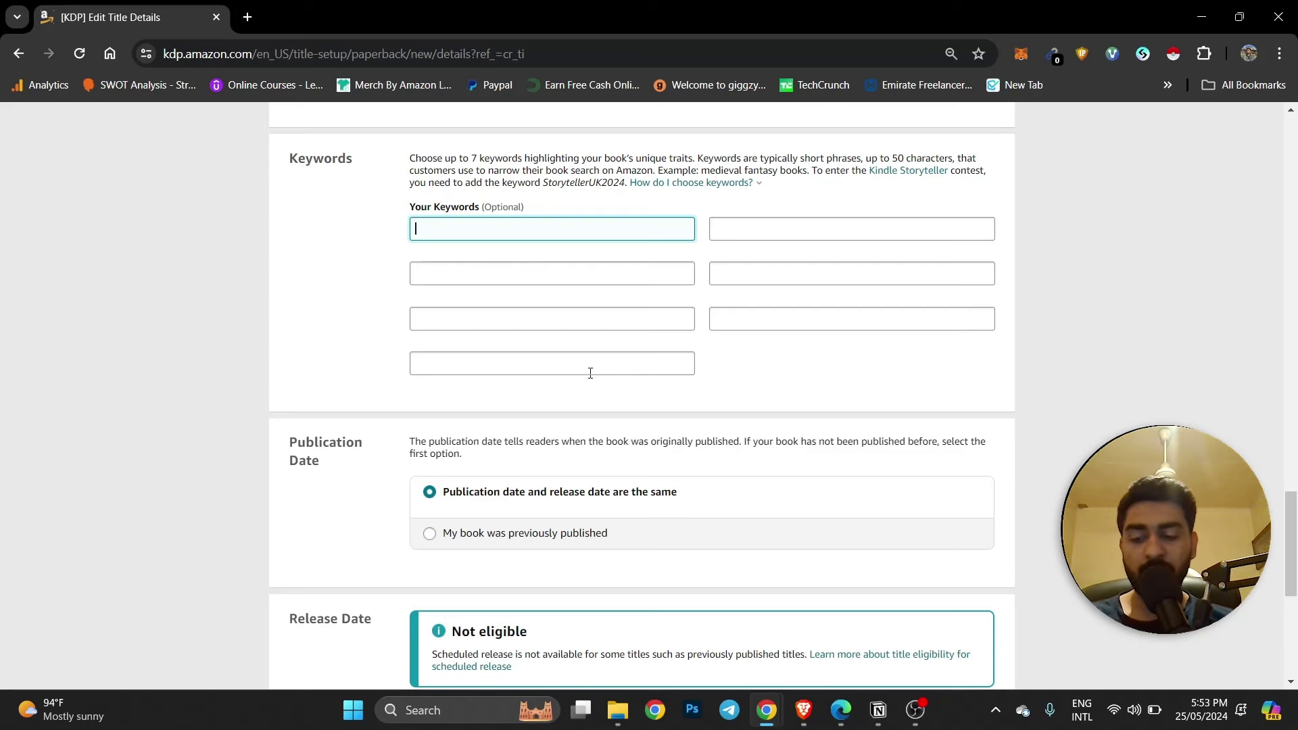
{"action": "key", "text": "super+v"}
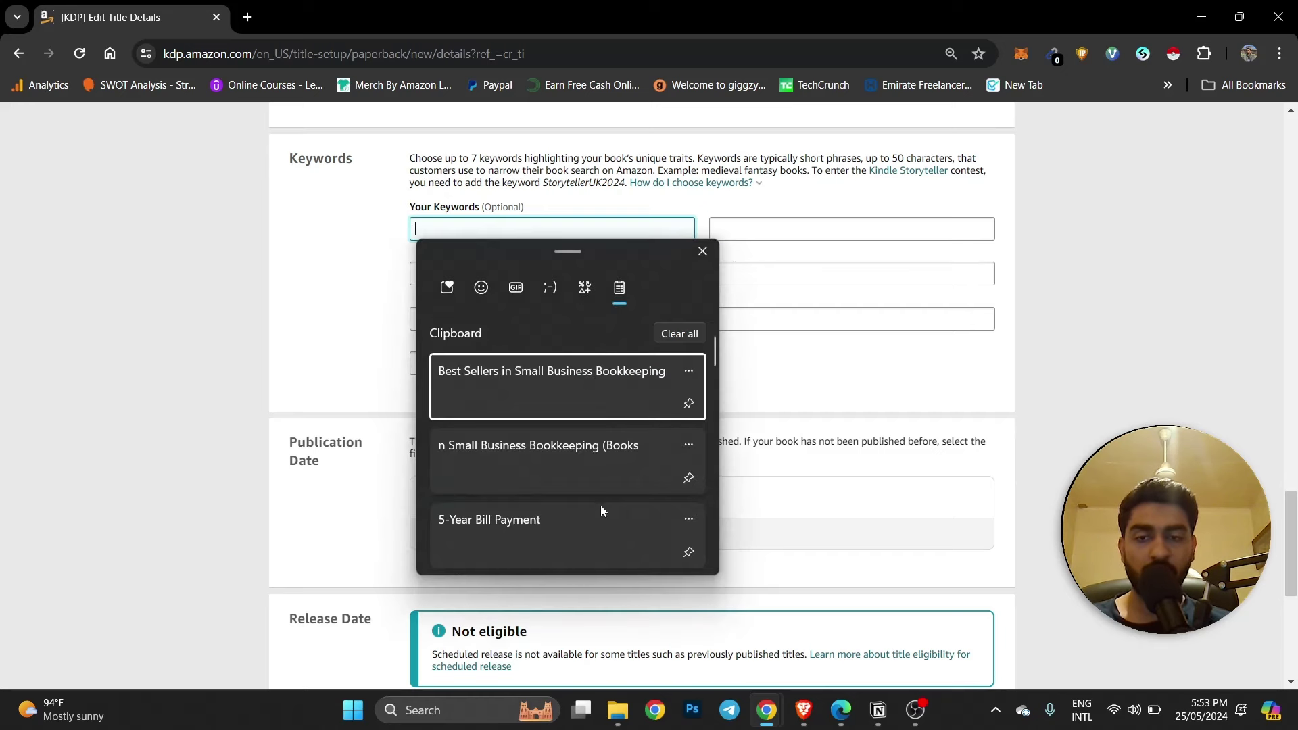
{"action": "left_click", "coordinate": [566, 528]}
{"action": "left_click", "coordinate": [501, 268]}
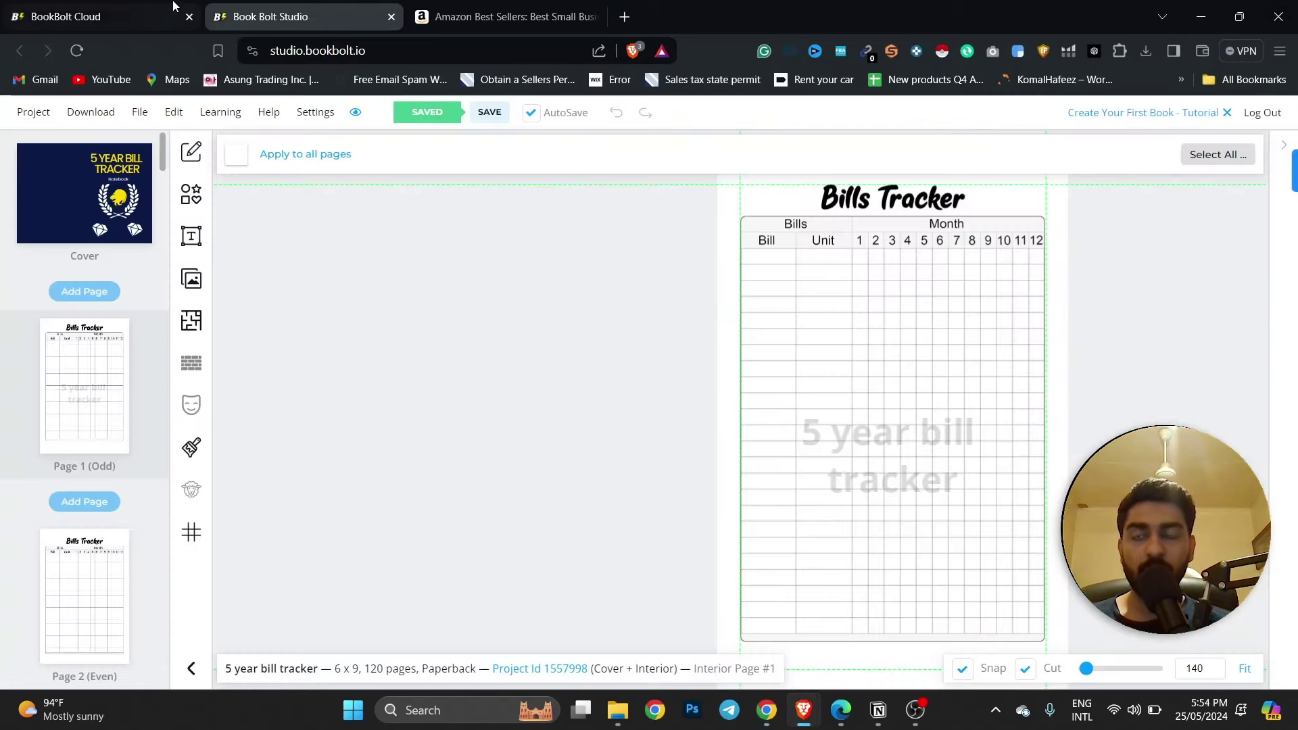
Run a Book Bolt keyword search for '5-Year Bill Payment'.
{"action": "left_click", "coordinate": [173, 8]}
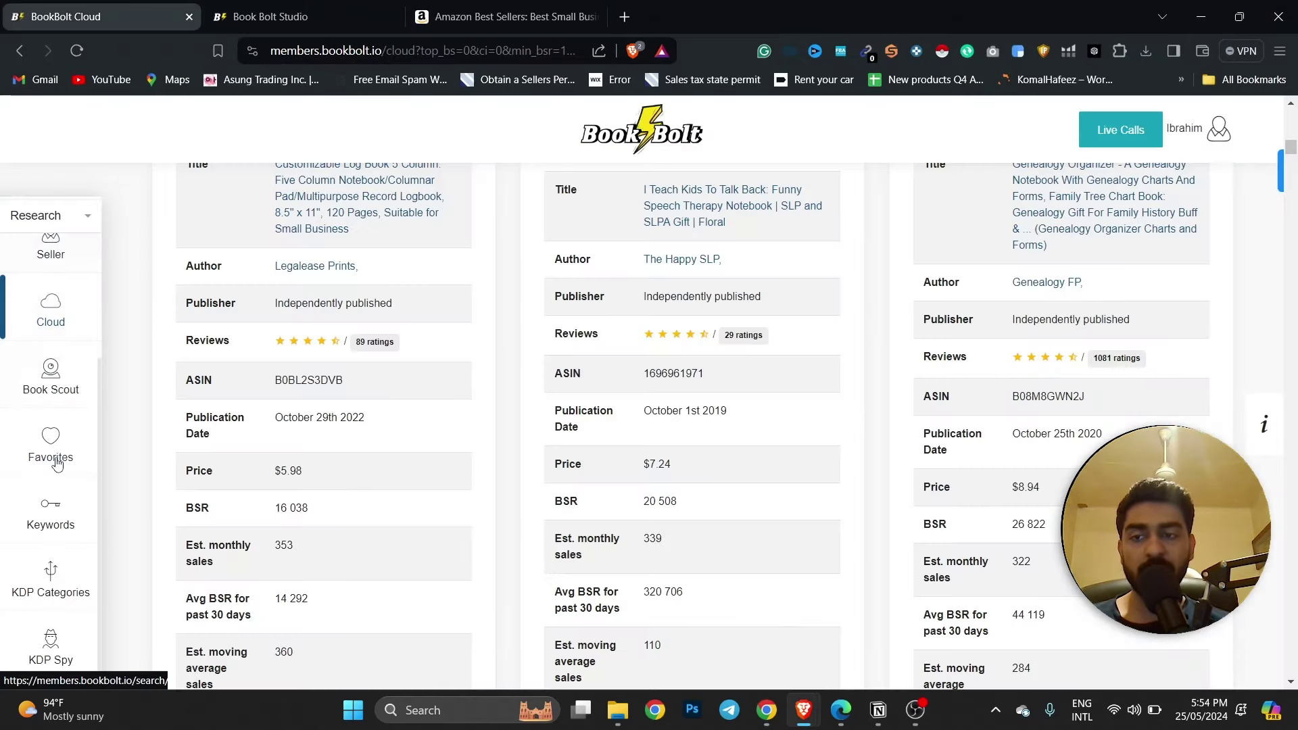
{"action": "mouse_move", "coordinate": [50, 504]}
{"action": "left_click", "coordinate": [151, 235]}
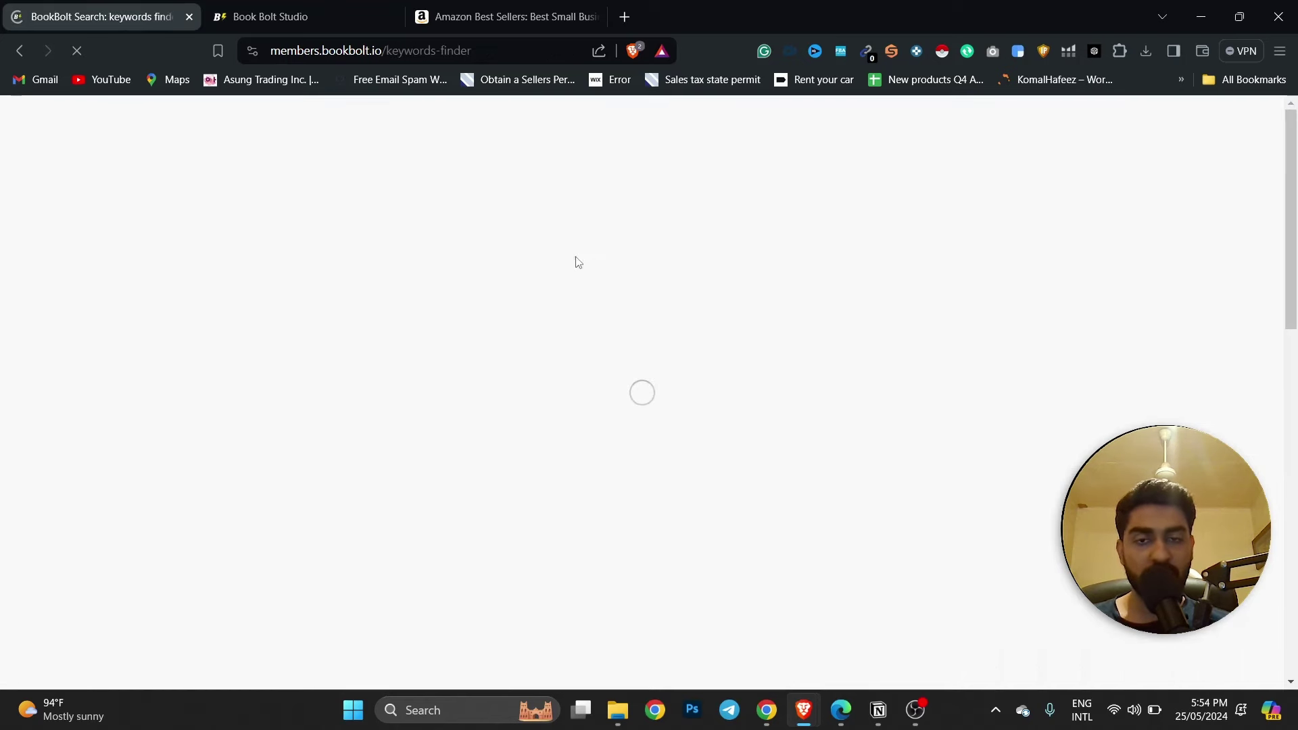
{"action": "left_click", "coordinate": [443, 313]}
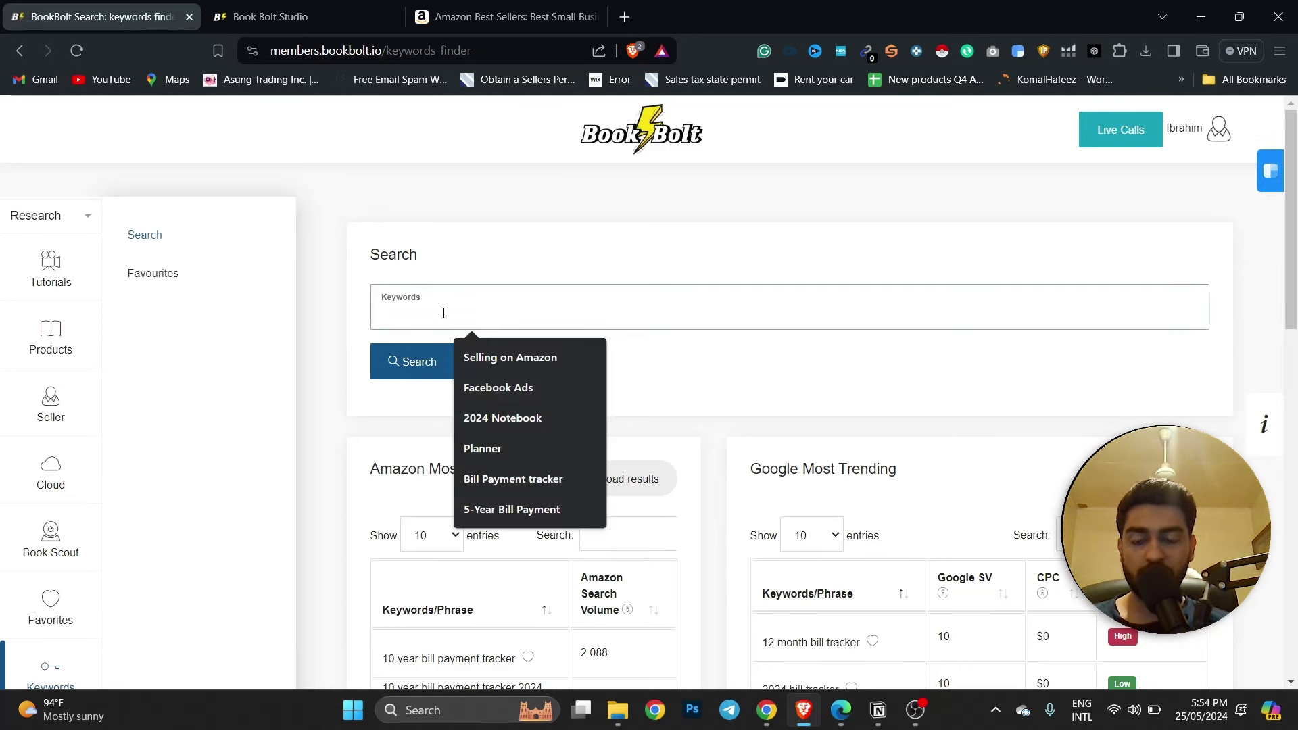
{"action": "left_click", "coordinate": [512, 509]}
{"action": "left_click", "coordinate": [440, 361]}
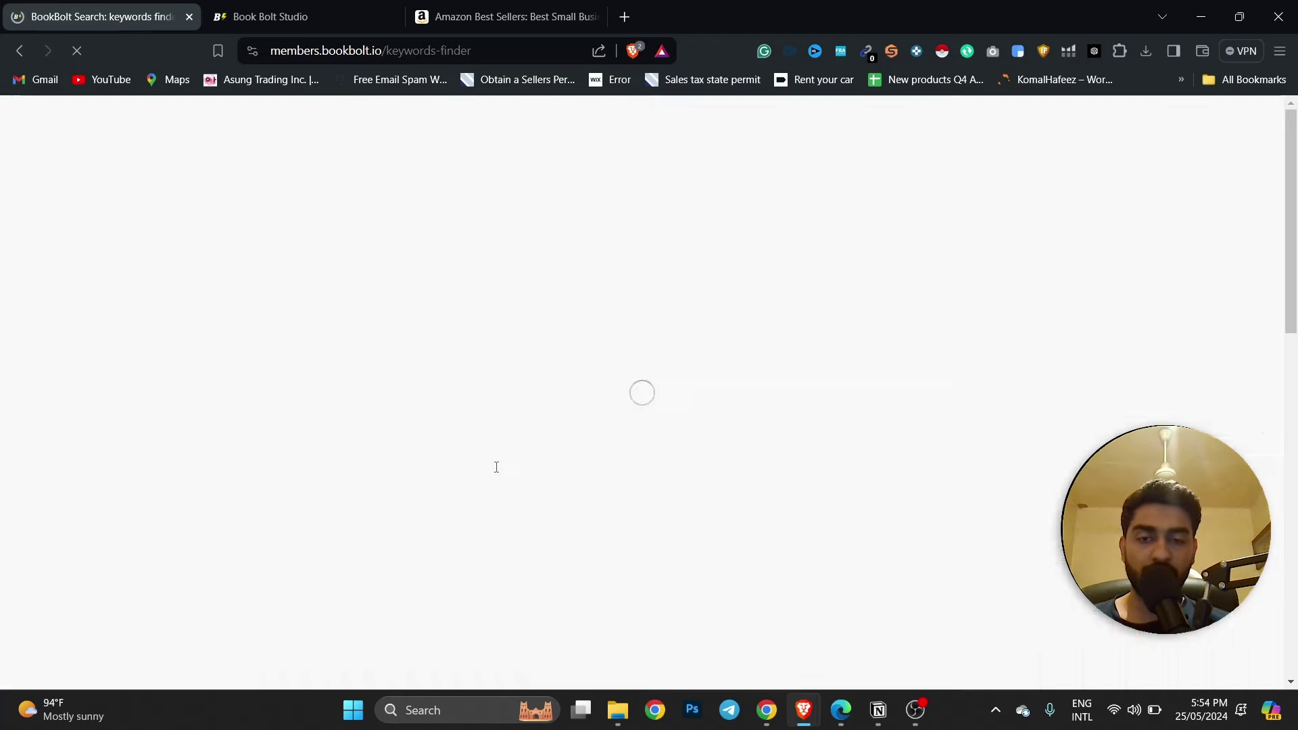
Scan the trending bill payment keywords, including '10 year bill payment tracker'.
{"action": "scroll", "coordinate": [537, 465], "scroll_direction": "down", "scroll_amount": 4}
{"action": "scroll", "coordinate": [514, 475], "scroll_direction": "down", "scroll_amount": 4}
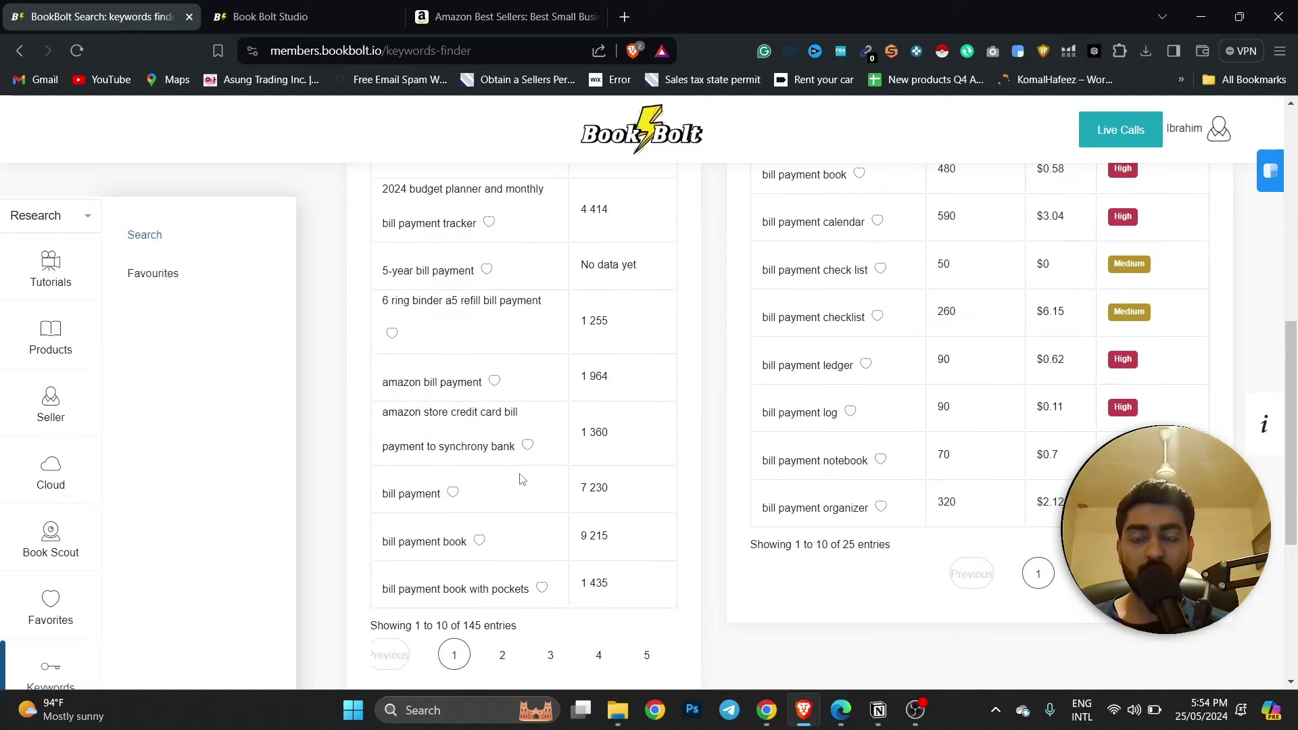
{"action": "scroll", "coordinate": [520, 478], "scroll_direction": "up", "scroll_amount": 4}
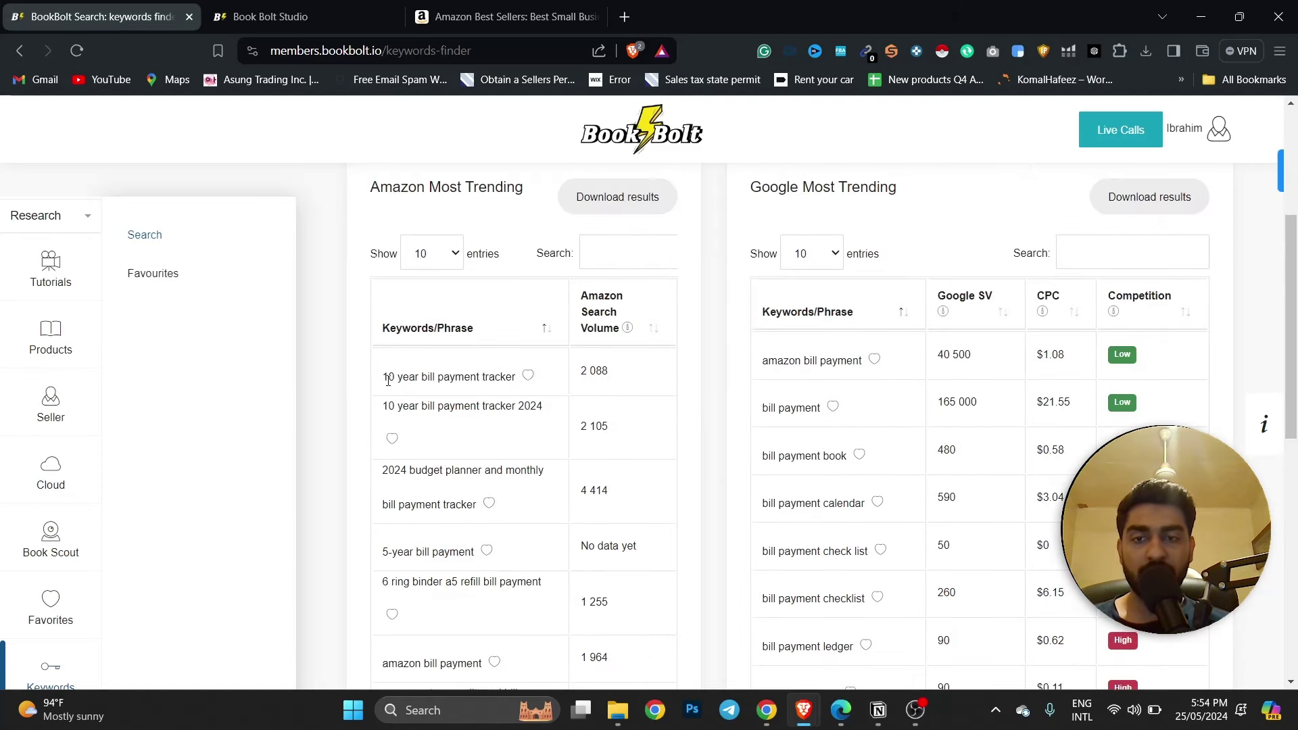
{"action": "left_click_drag", "start_coordinate": [384, 377], "coordinate": [526, 376]}
{"action": "left_click", "coordinate": [494, 376]}
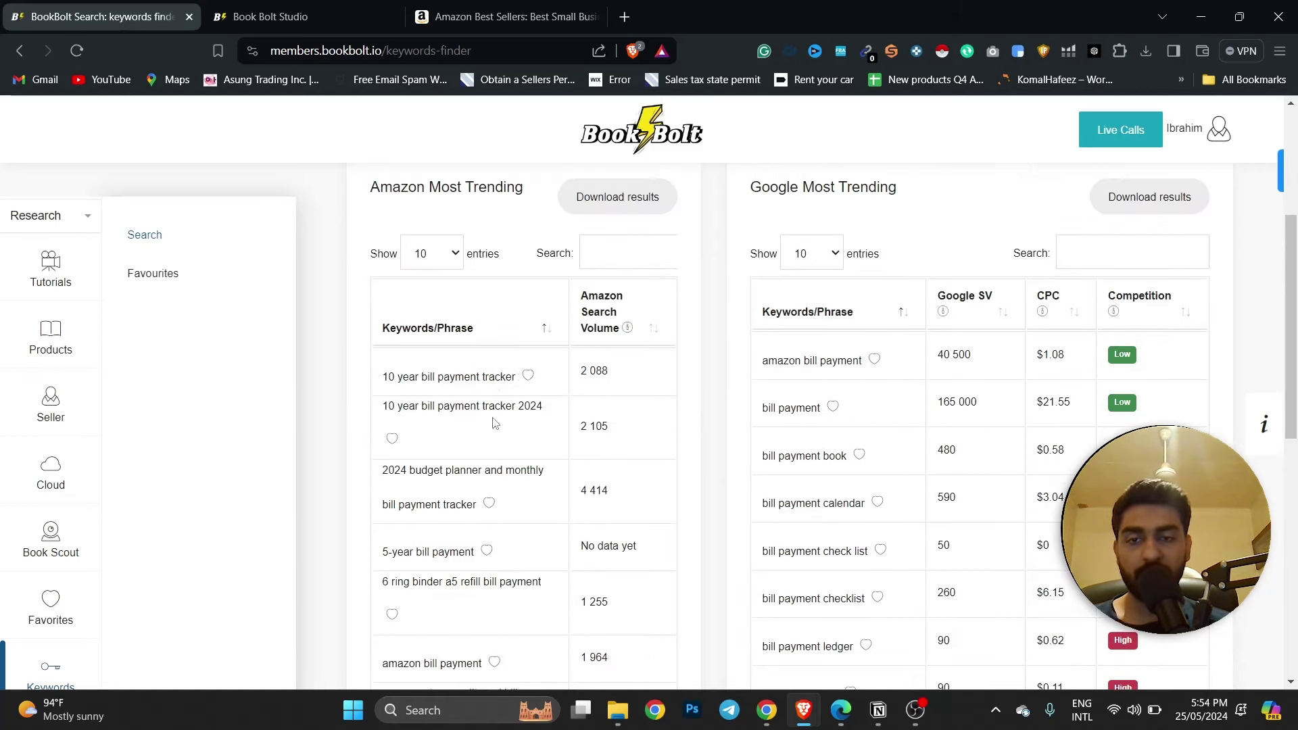
Copy the trending phrase '2024 budget planner and monthly bill payment tracker'.
{"action": "left_click_drag", "start_coordinate": [404, 477], "coordinate": [541, 472]}
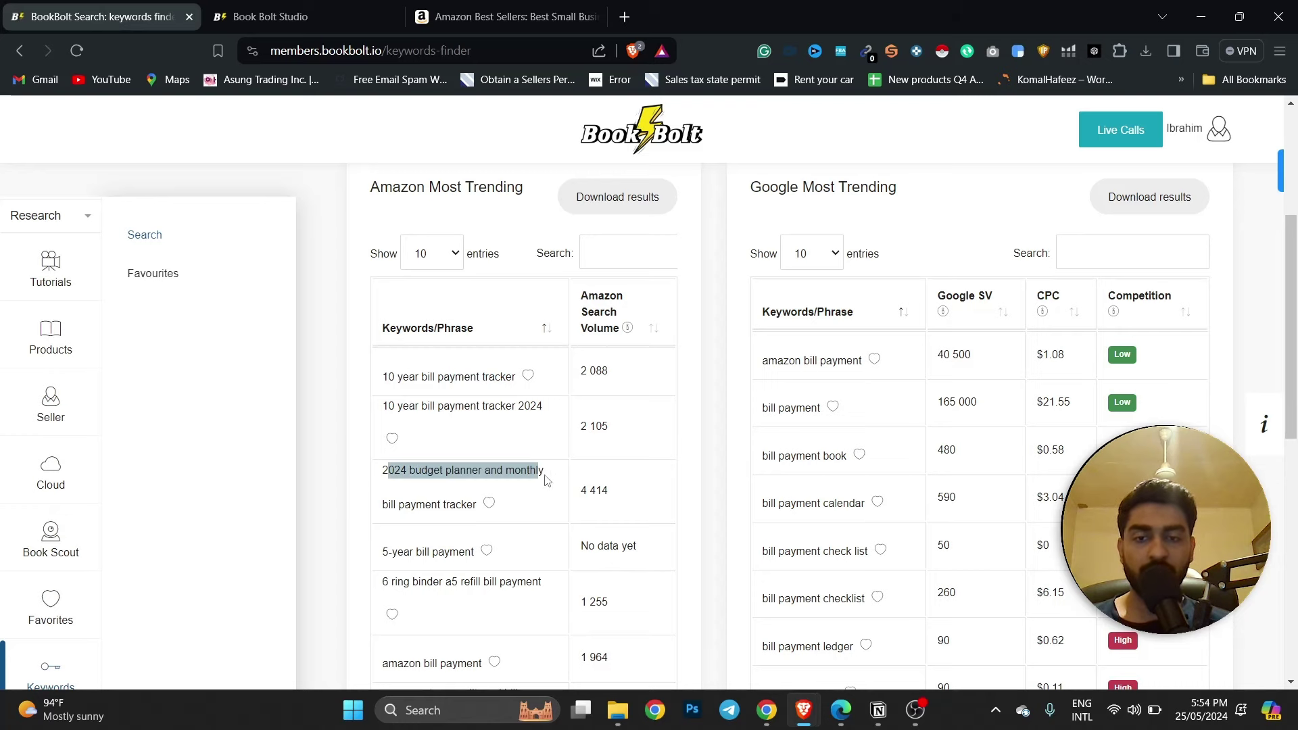
{"action": "triple_click", "coordinate": [431, 469]}
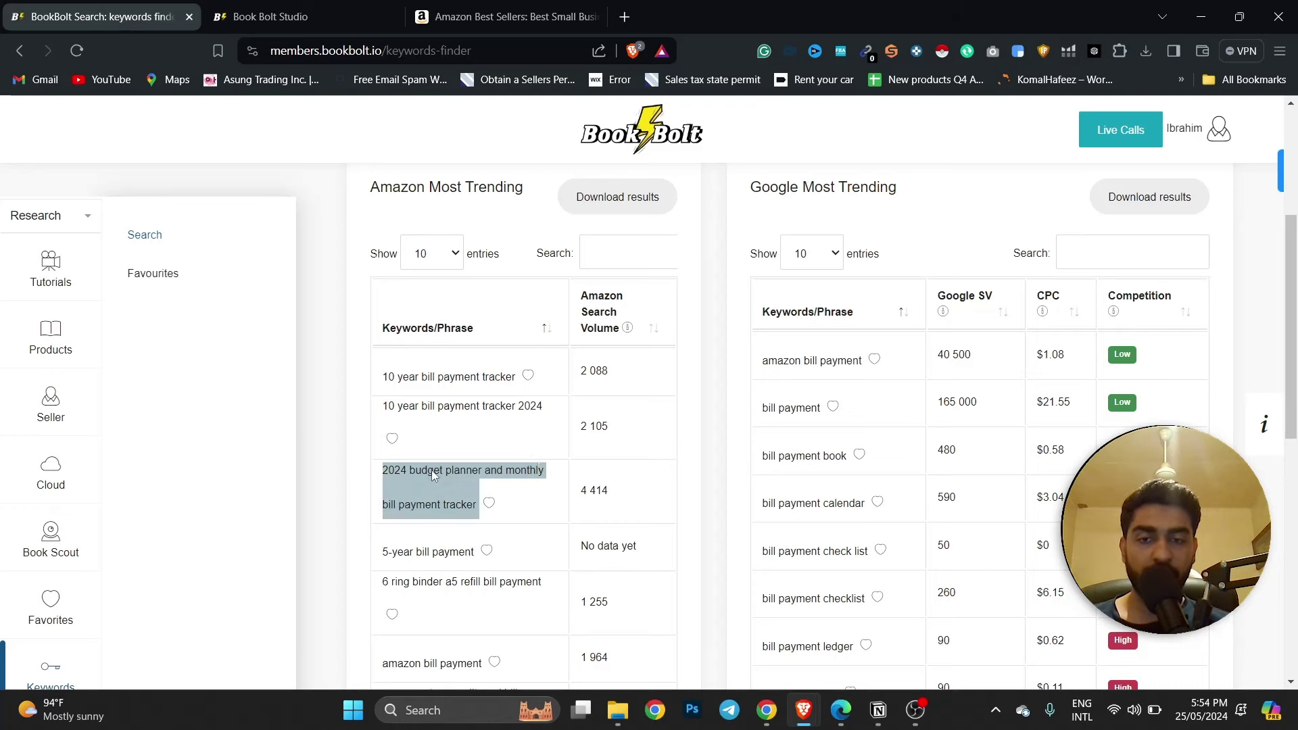
{"action": "right_click", "coordinate": [431, 469]}
{"action": "left_click", "coordinate": [468, 496]}
{"action": "triple_click", "coordinate": [468, 500]}
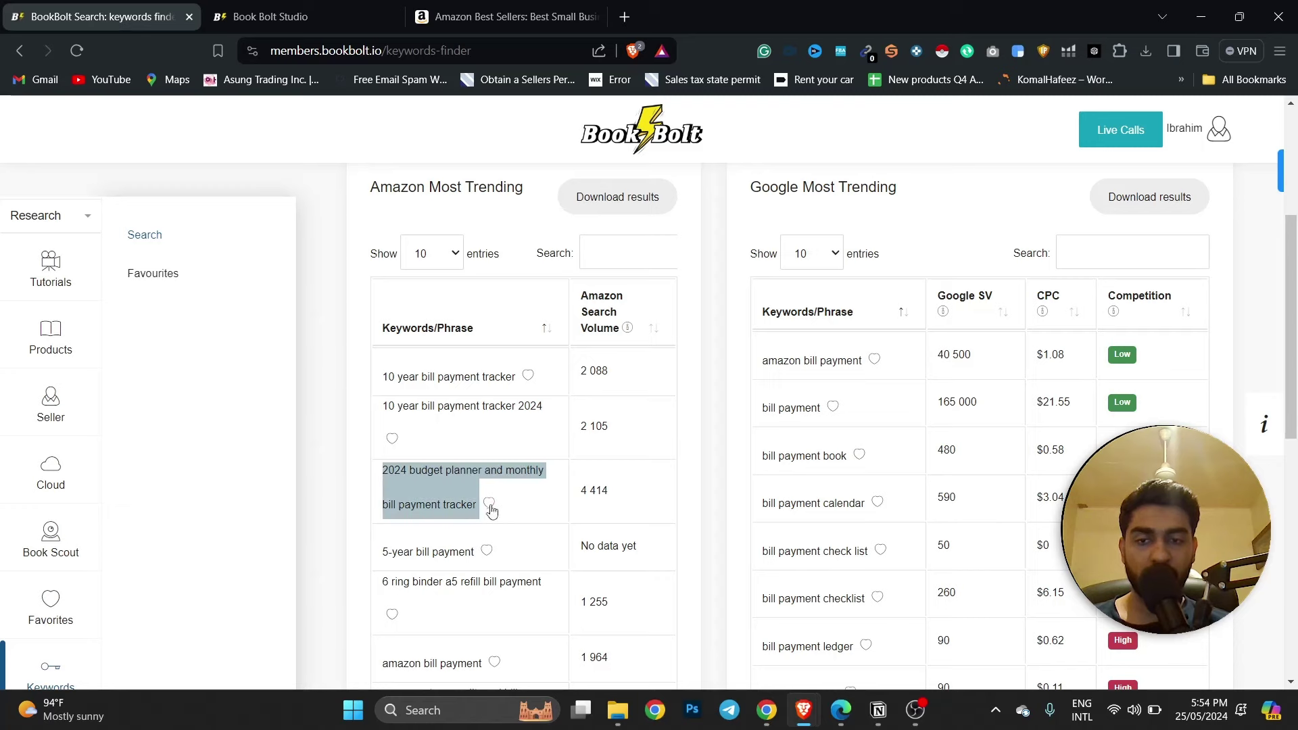
{"action": "right_click", "coordinate": [446, 505]}
{"action": "left_click", "coordinate": [497, 286]}
{"action": "left_click", "coordinate": [447, 19]}
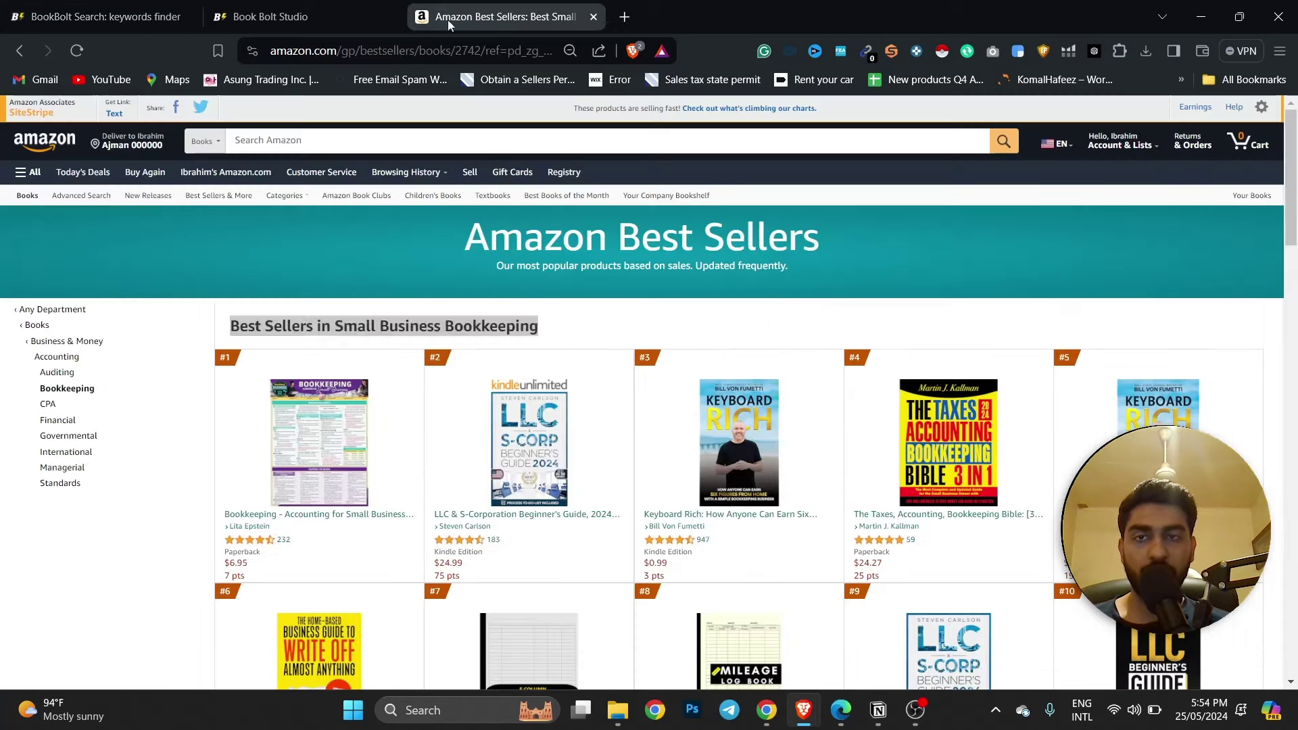
Search Amazon books for '2024 budget planner and monthly bill payment tracker' and review the 706 results.
{"action": "left_click", "coordinate": [304, 143]}
{"action": "key", "text": "ctrl+v"}
{"action": "key", "text": "Return"}
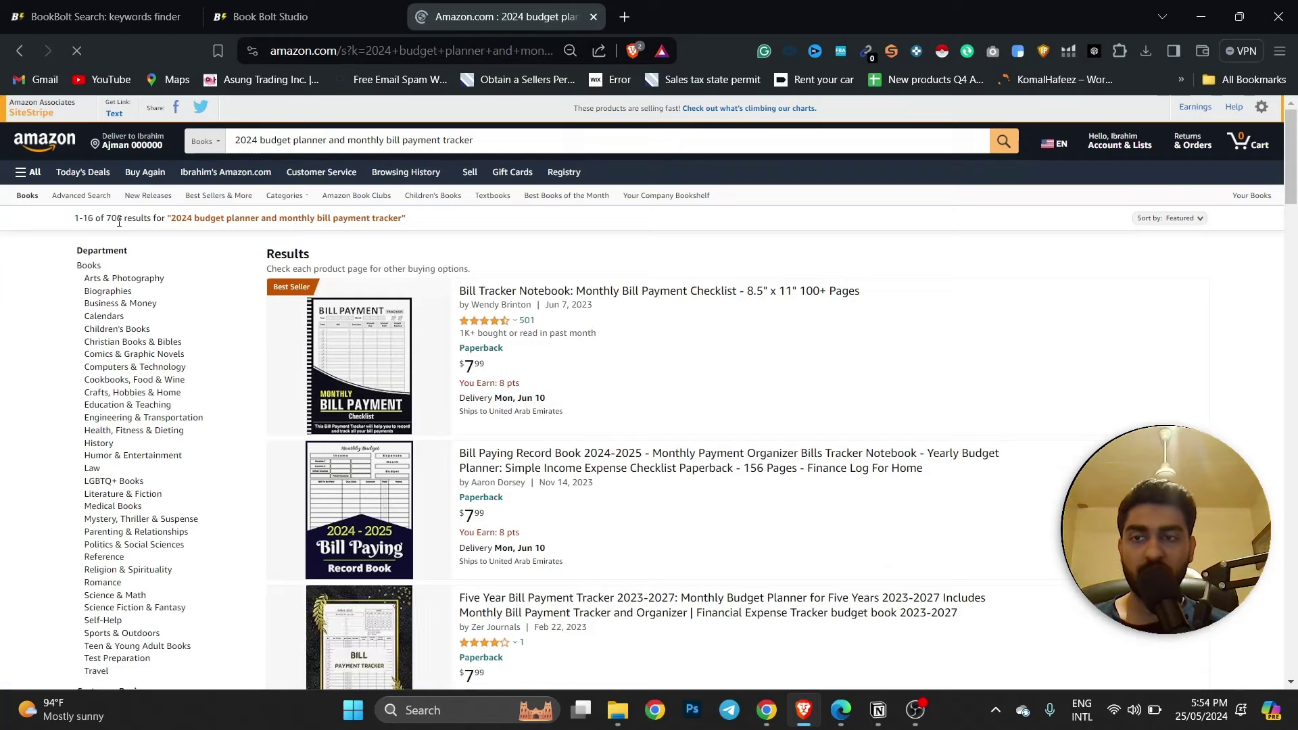
{"action": "left_click_drag", "start_coordinate": [111, 219], "coordinate": [156, 219]}
{"action": "left_click_drag", "start_coordinate": [366, 230], "coordinate": [411, 221]}
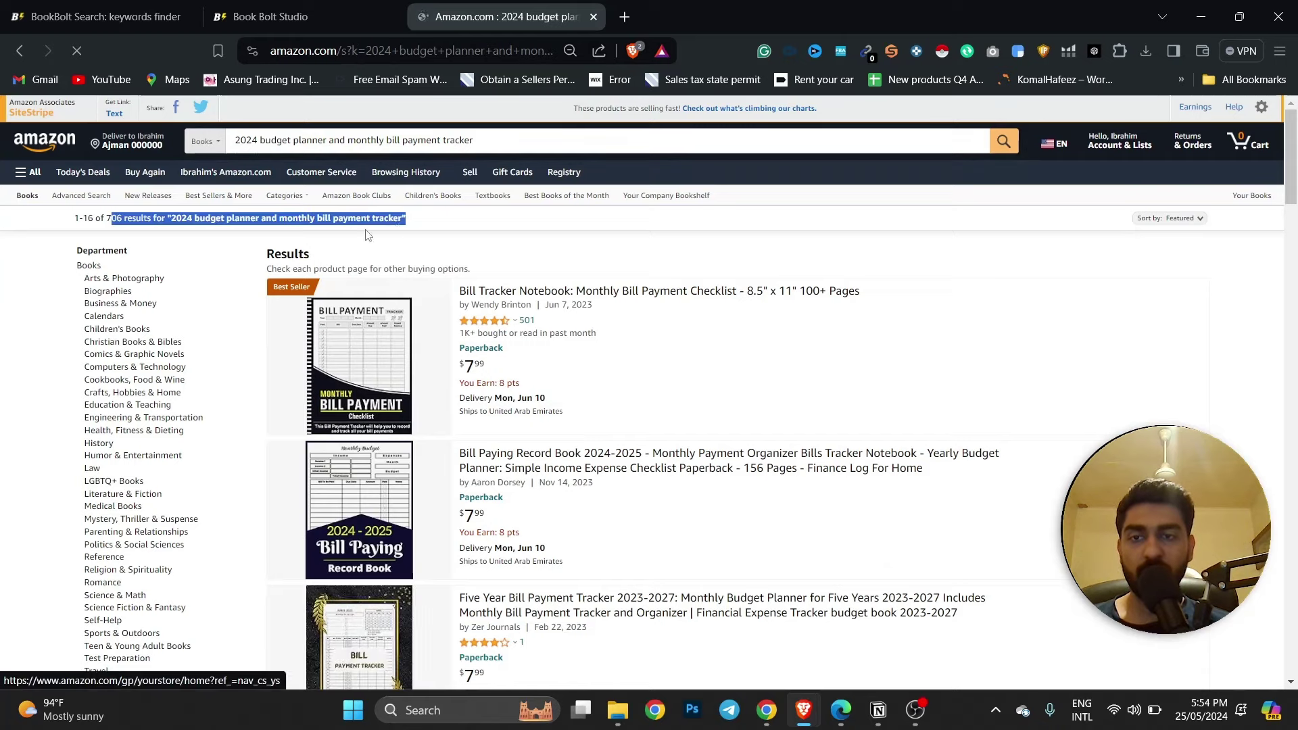
{"action": "left_click", "coordinate": [413, 218]}
{"action": "scroll", "coordinate": [476, 250], "scroll_direction": "down", "scroll_amount": 20}
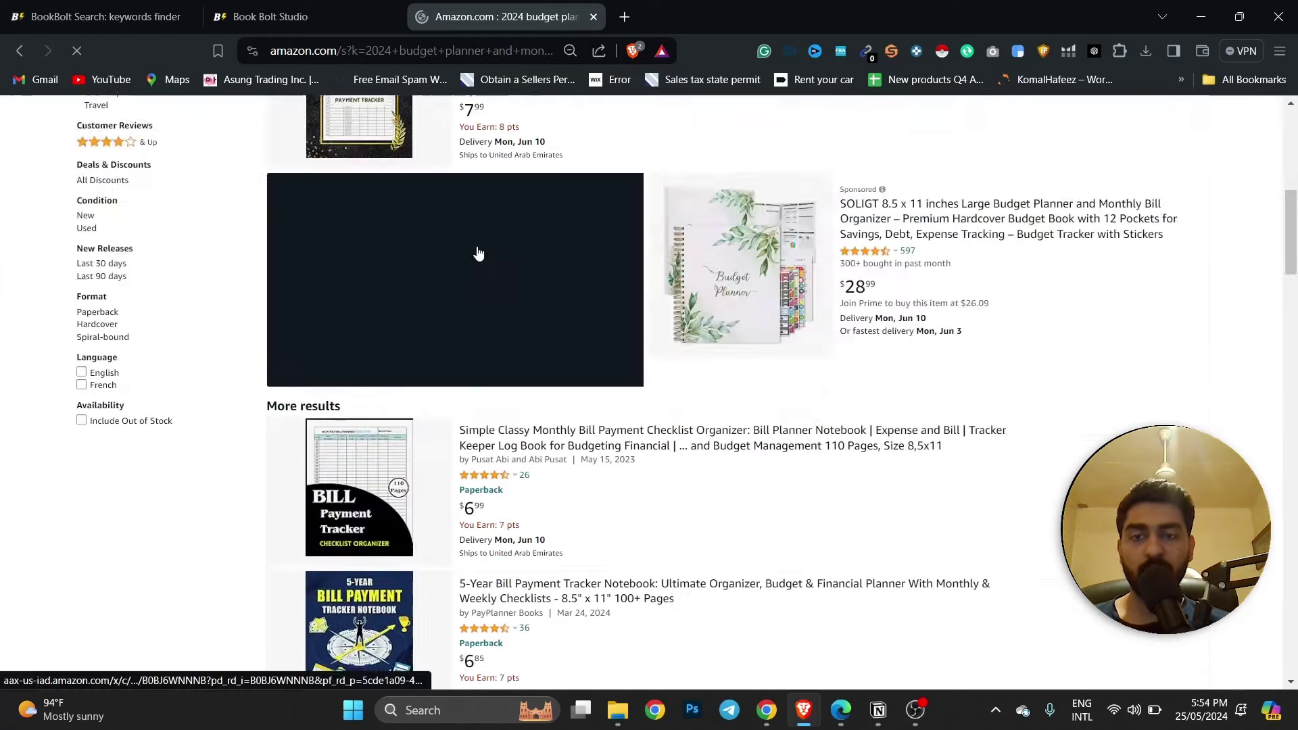
{"action": "scroll", "coordinate": [573, 272], "scroll_direction": "up", "scroll_amount": 20}
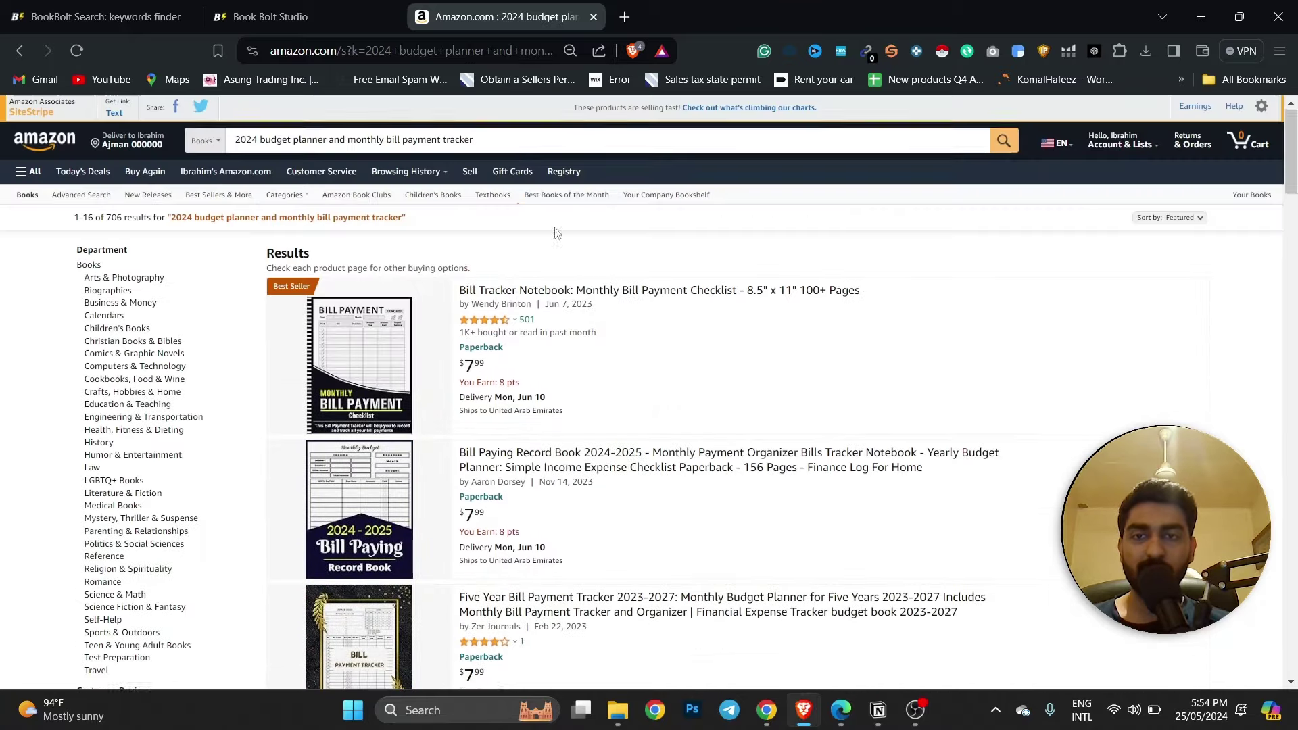
{"action": "left_click", "coordinate": [271, 17]}
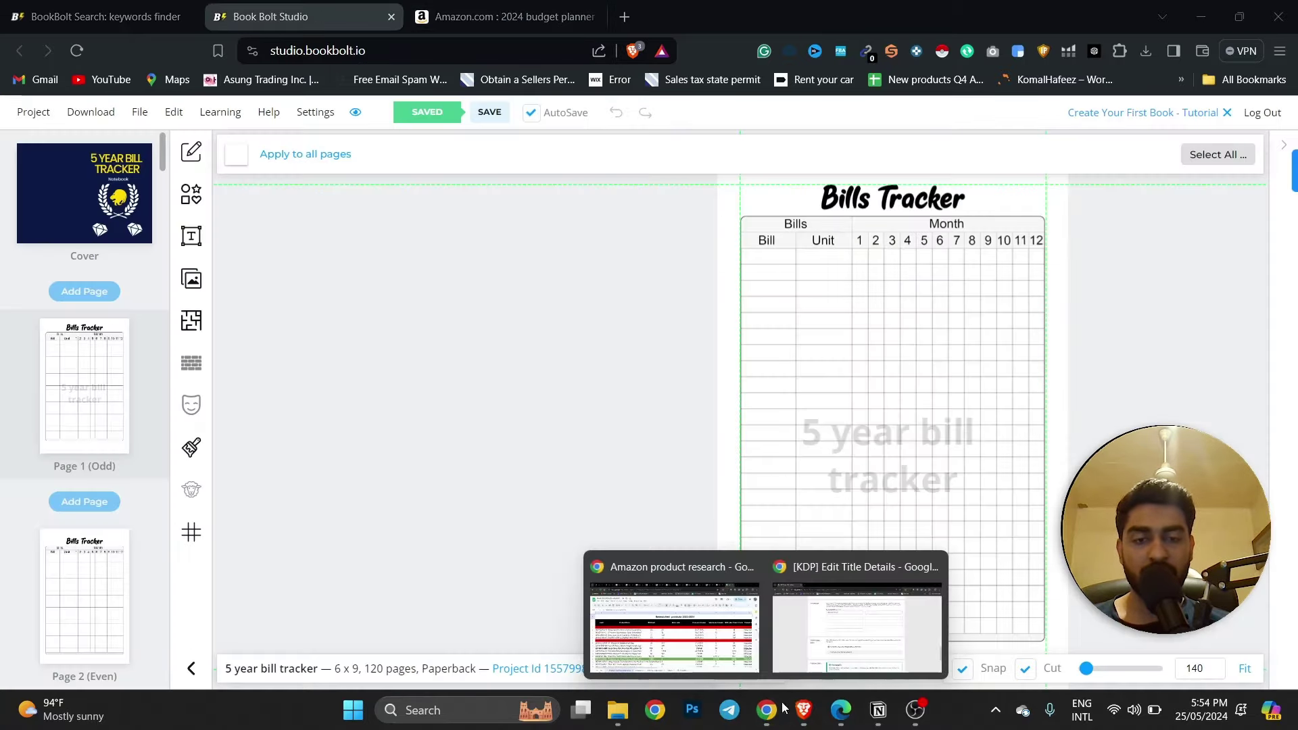
Paste '2024 budget planner and monthly bill payment track' as KDP's second keyword and review the form.
{"action": "left_click", "coordinate": [822, 622]}
{"action": "left_click", "coordinate": [513, 275]}
{"action": "key", "text": "ctrl+v"}
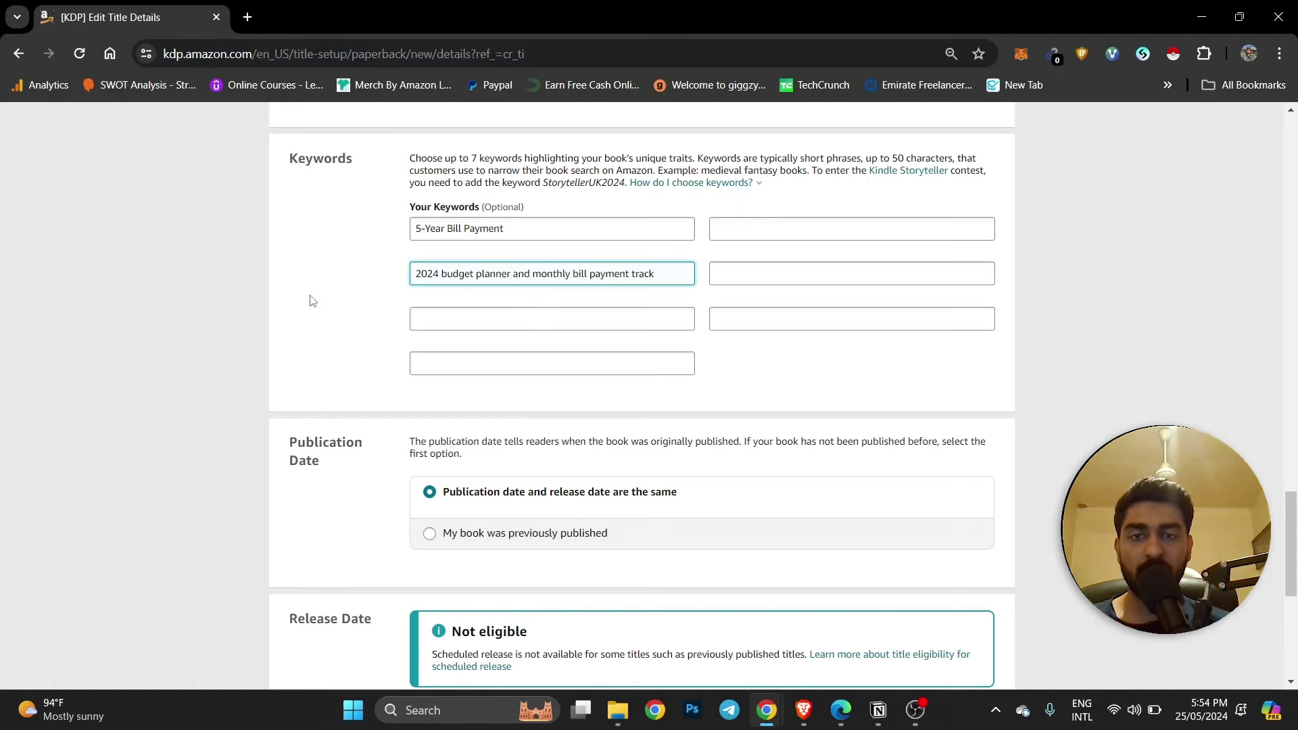
{"action": "left_click", "coordinate": [313, 301]}
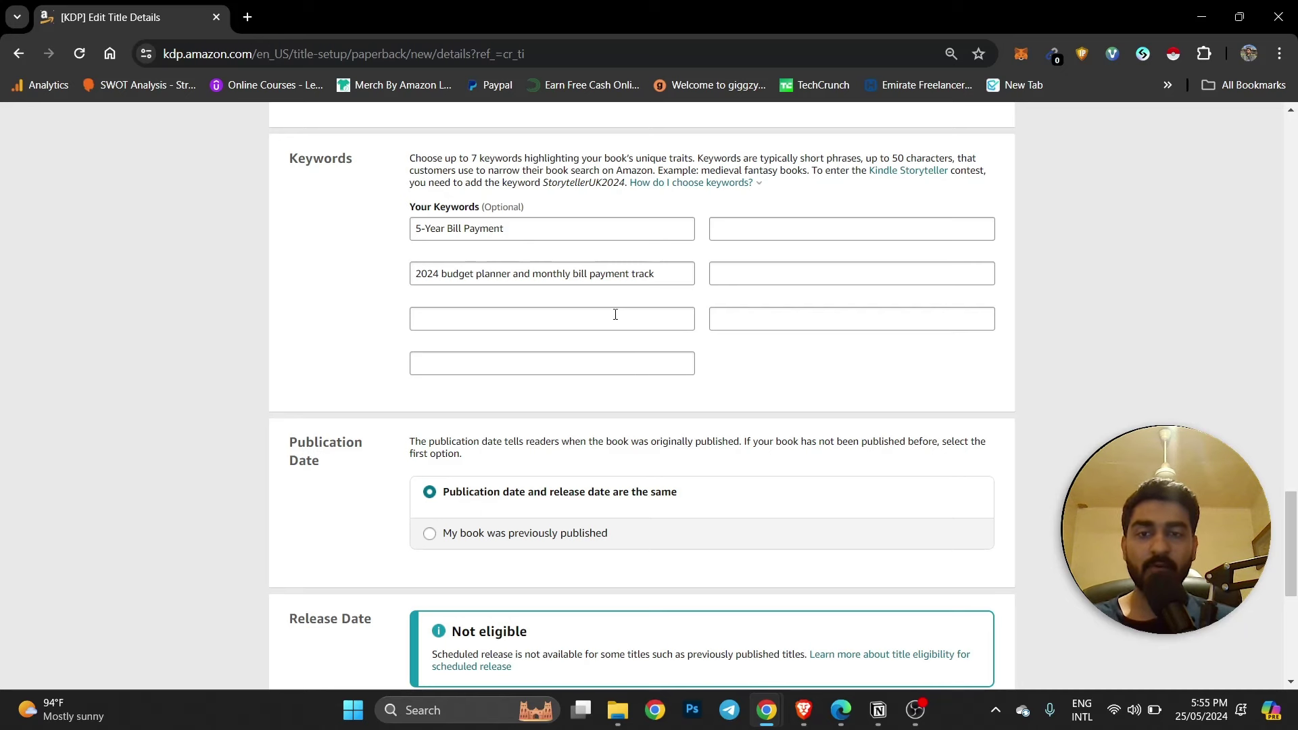
{"action": "scroll", "coordinate": [618, 314], "scroll_direction": "down", "scroll_amount": 2}
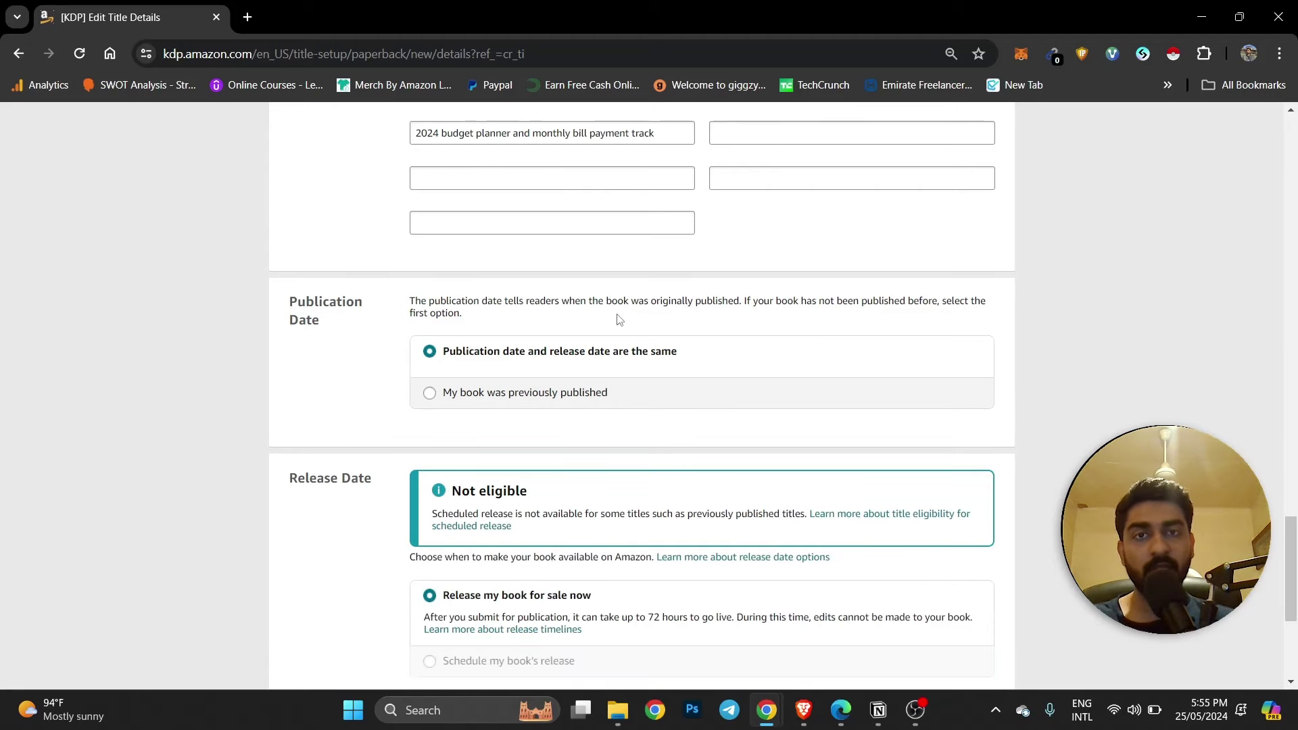
{"action": "scroll", "coordinate": [618, 319], "scroll_direction": "down", "scroll_amount": 2}
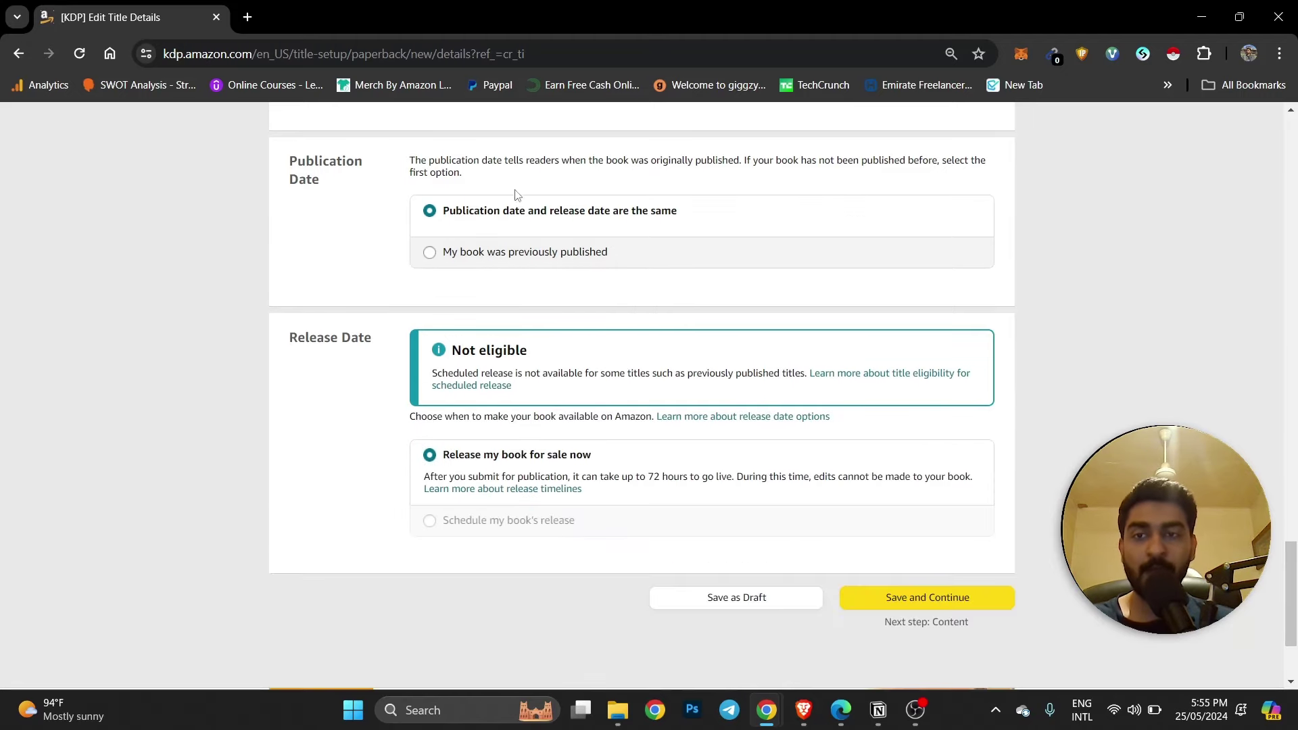
{"action": "scroll", "coordinate": [534, 410], "scroll_direction": "up", "scroll_amount": 20}
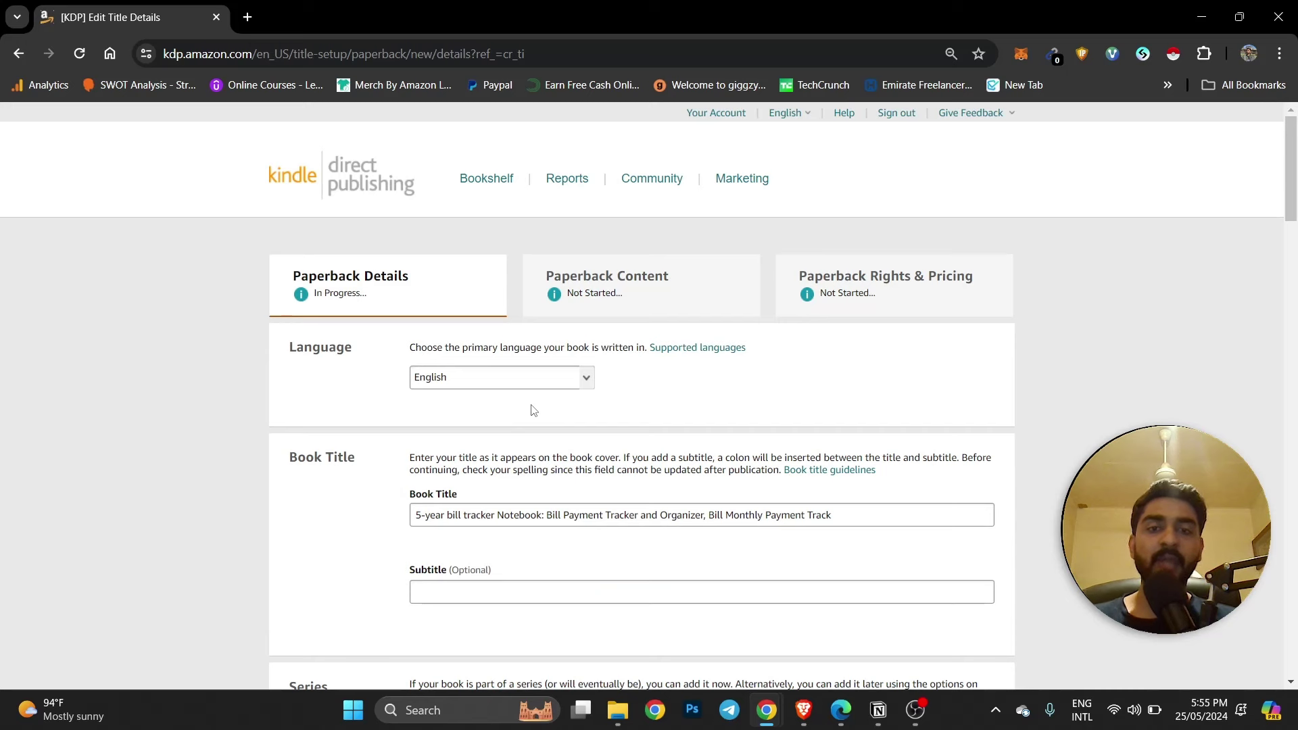